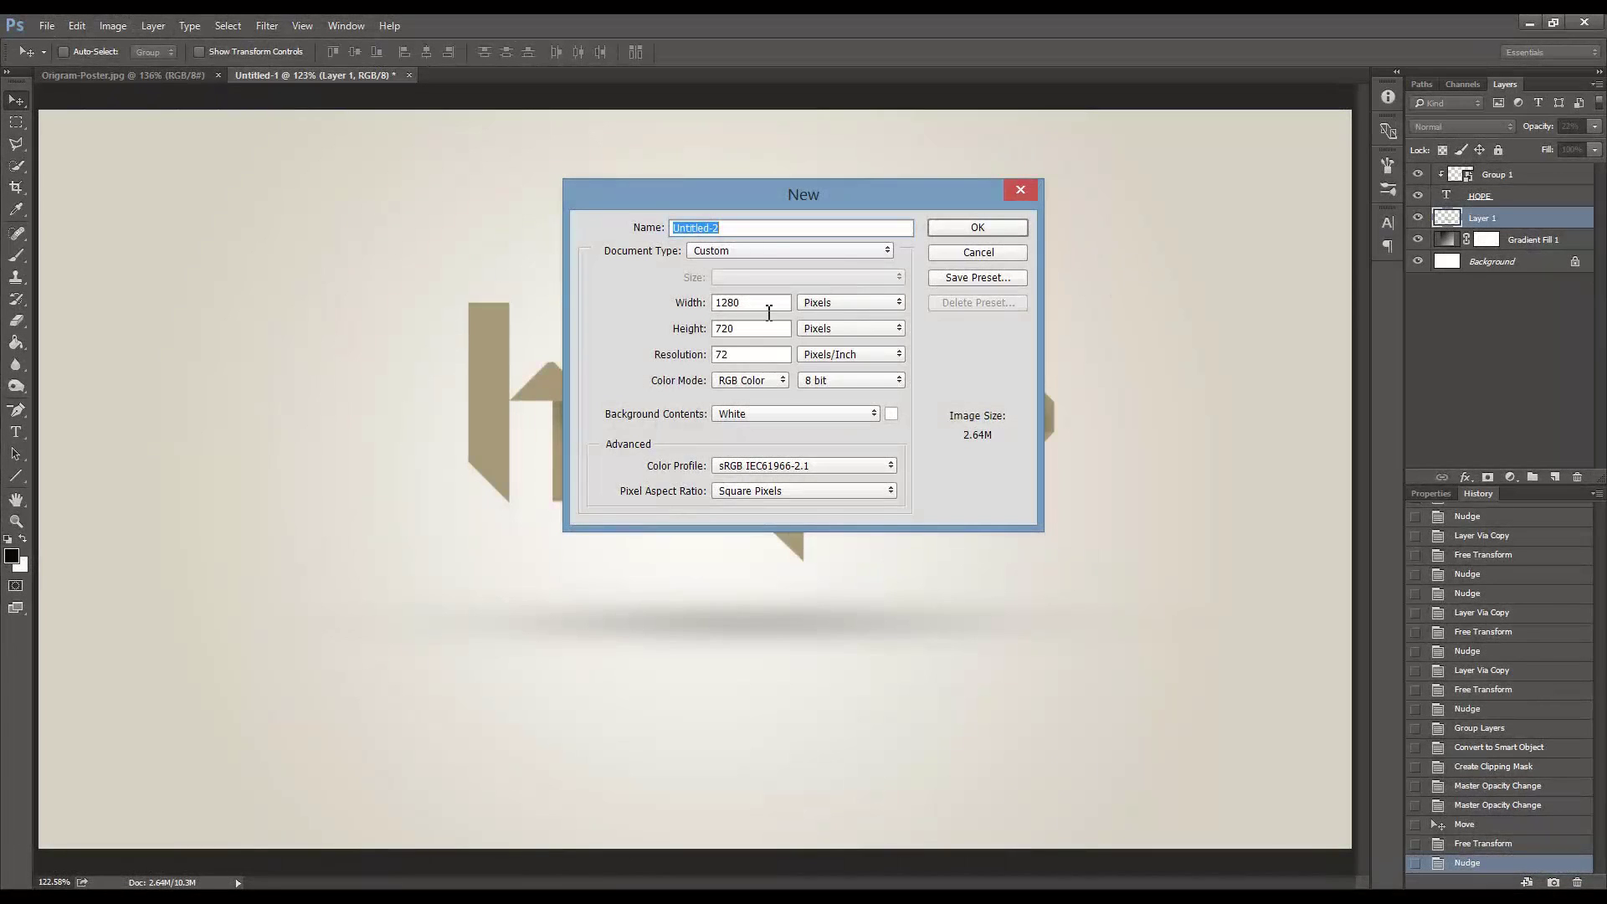
Create a new white 1280 × 720 pixel document, Untitled-2
key("Tab")
key("Tab")
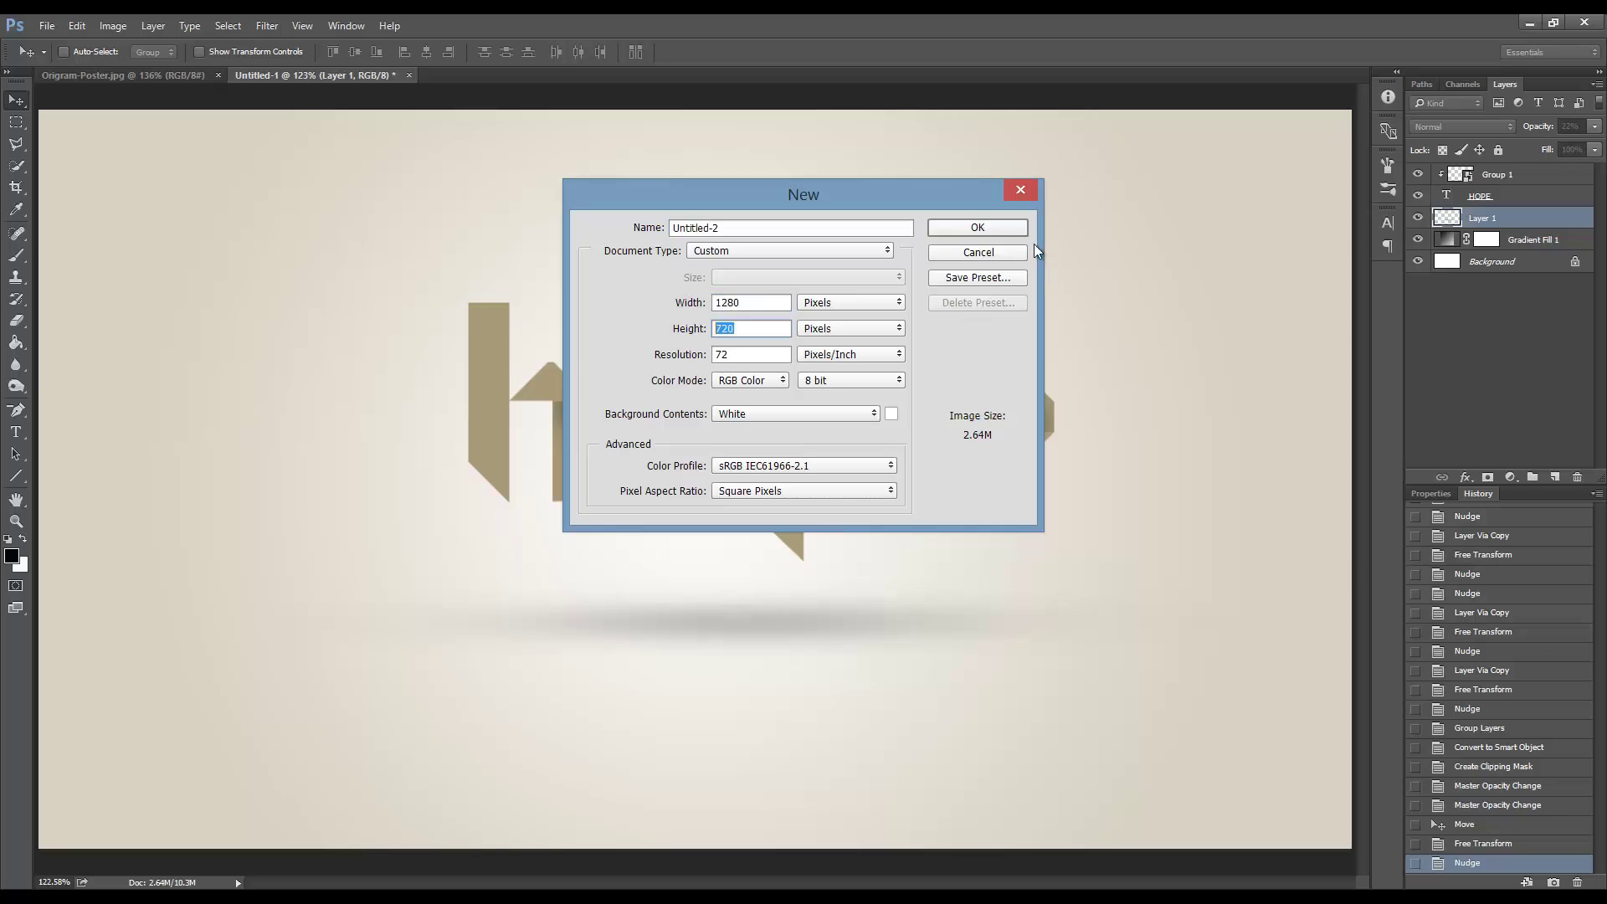
left_click(996, 228)
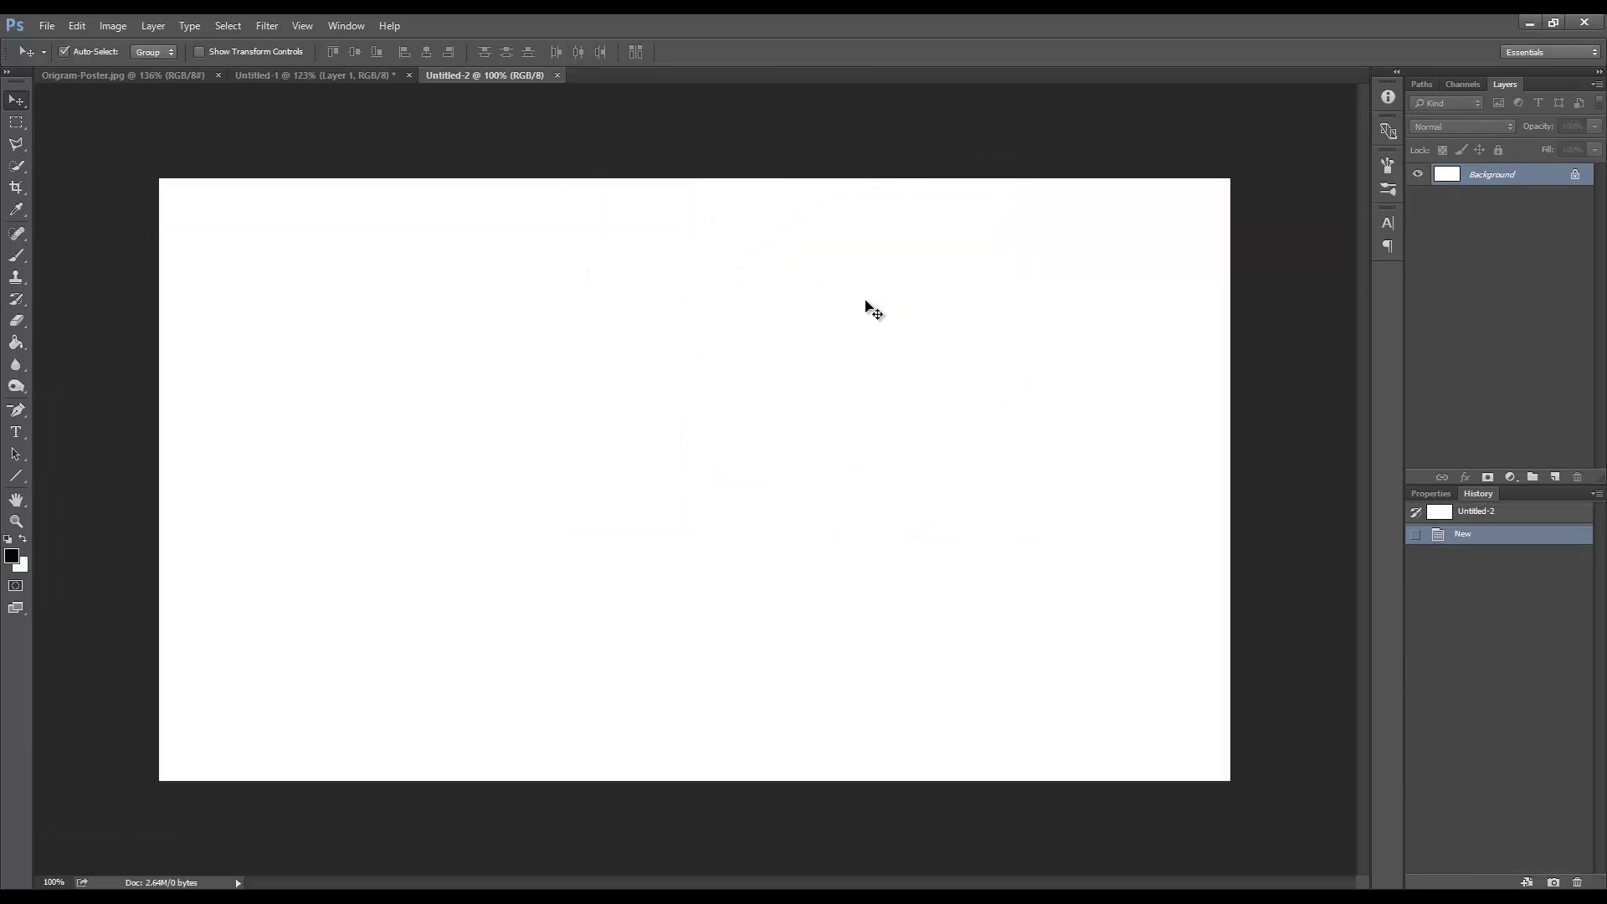
Add a Gradient fill layer from the Orange, Blue preset with its left stop set to near-white fdfcfc
key("ctrl+0")
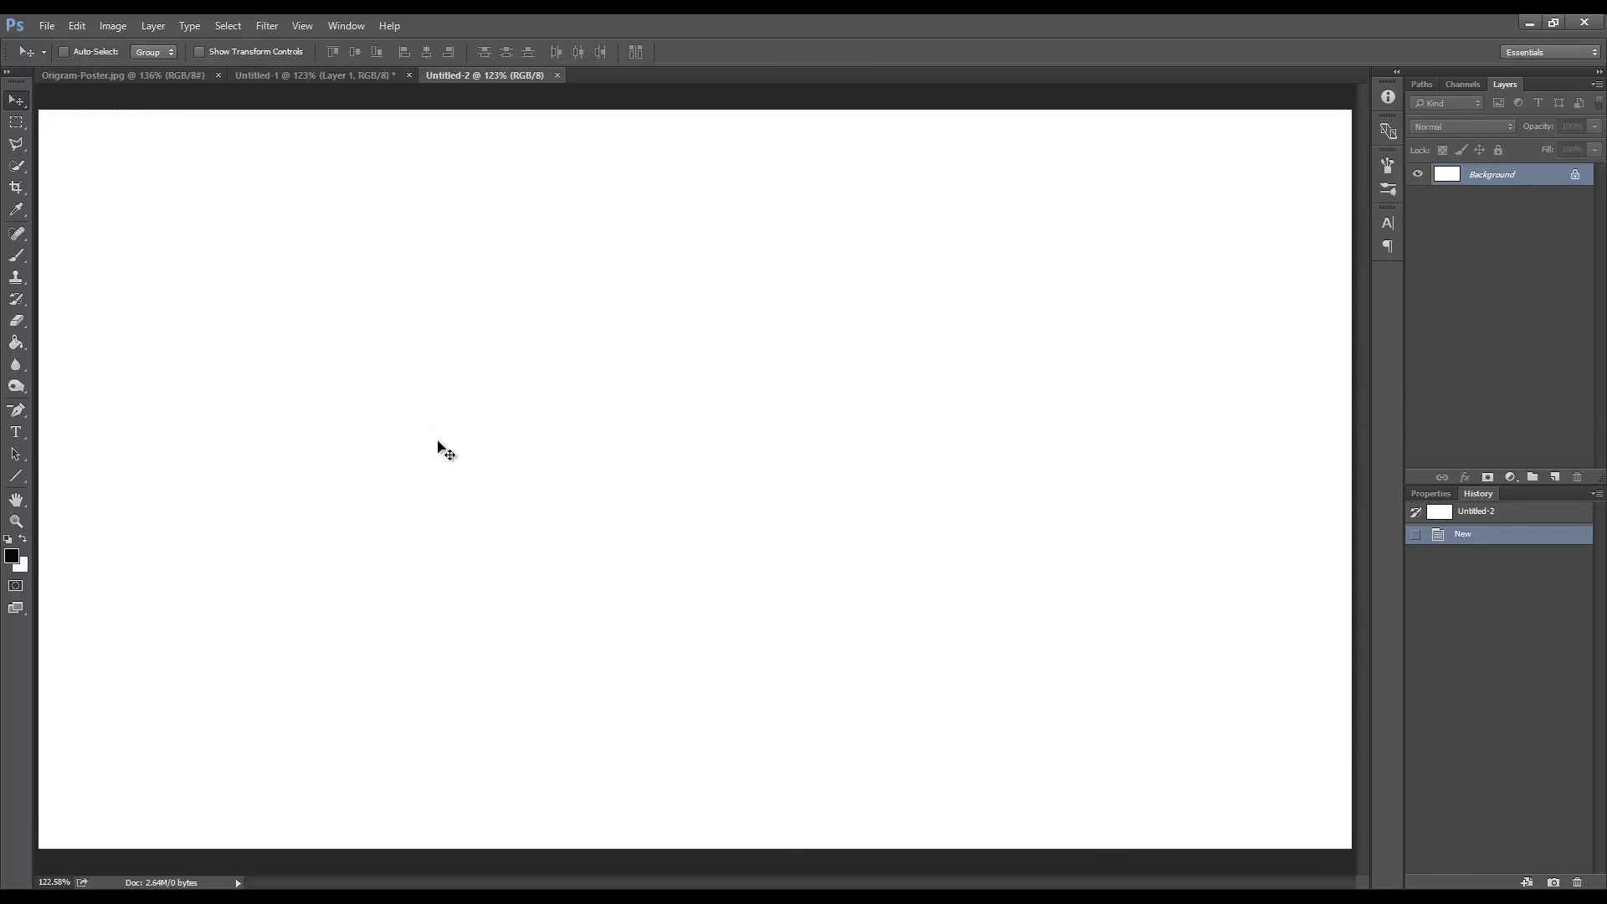
left_click(1510, 477)
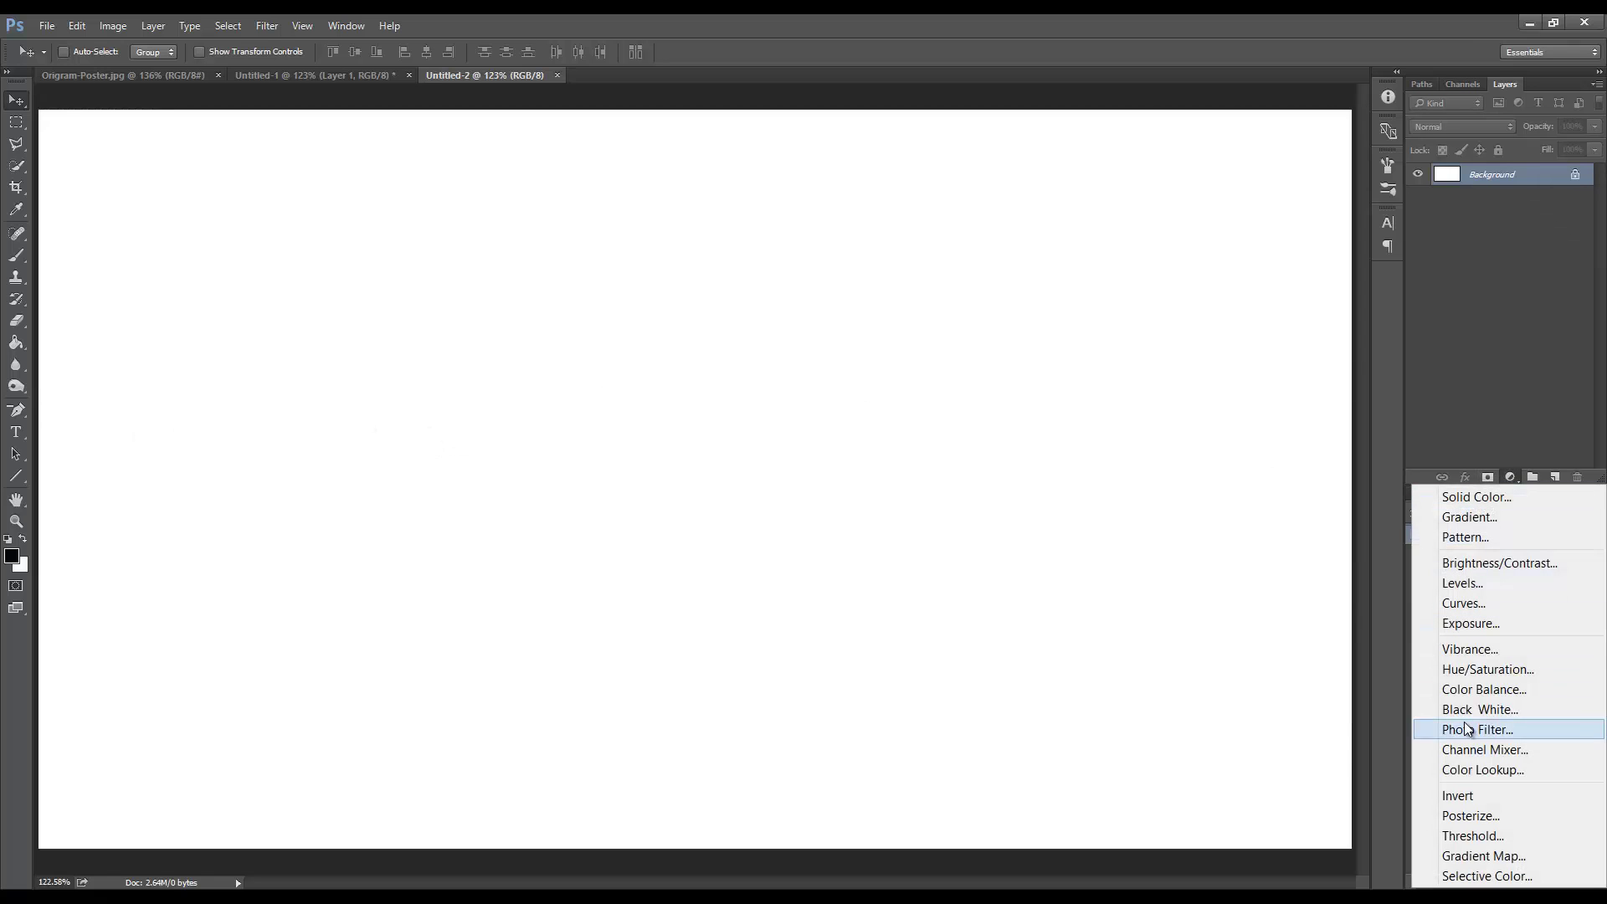
left_click(1470, 517)
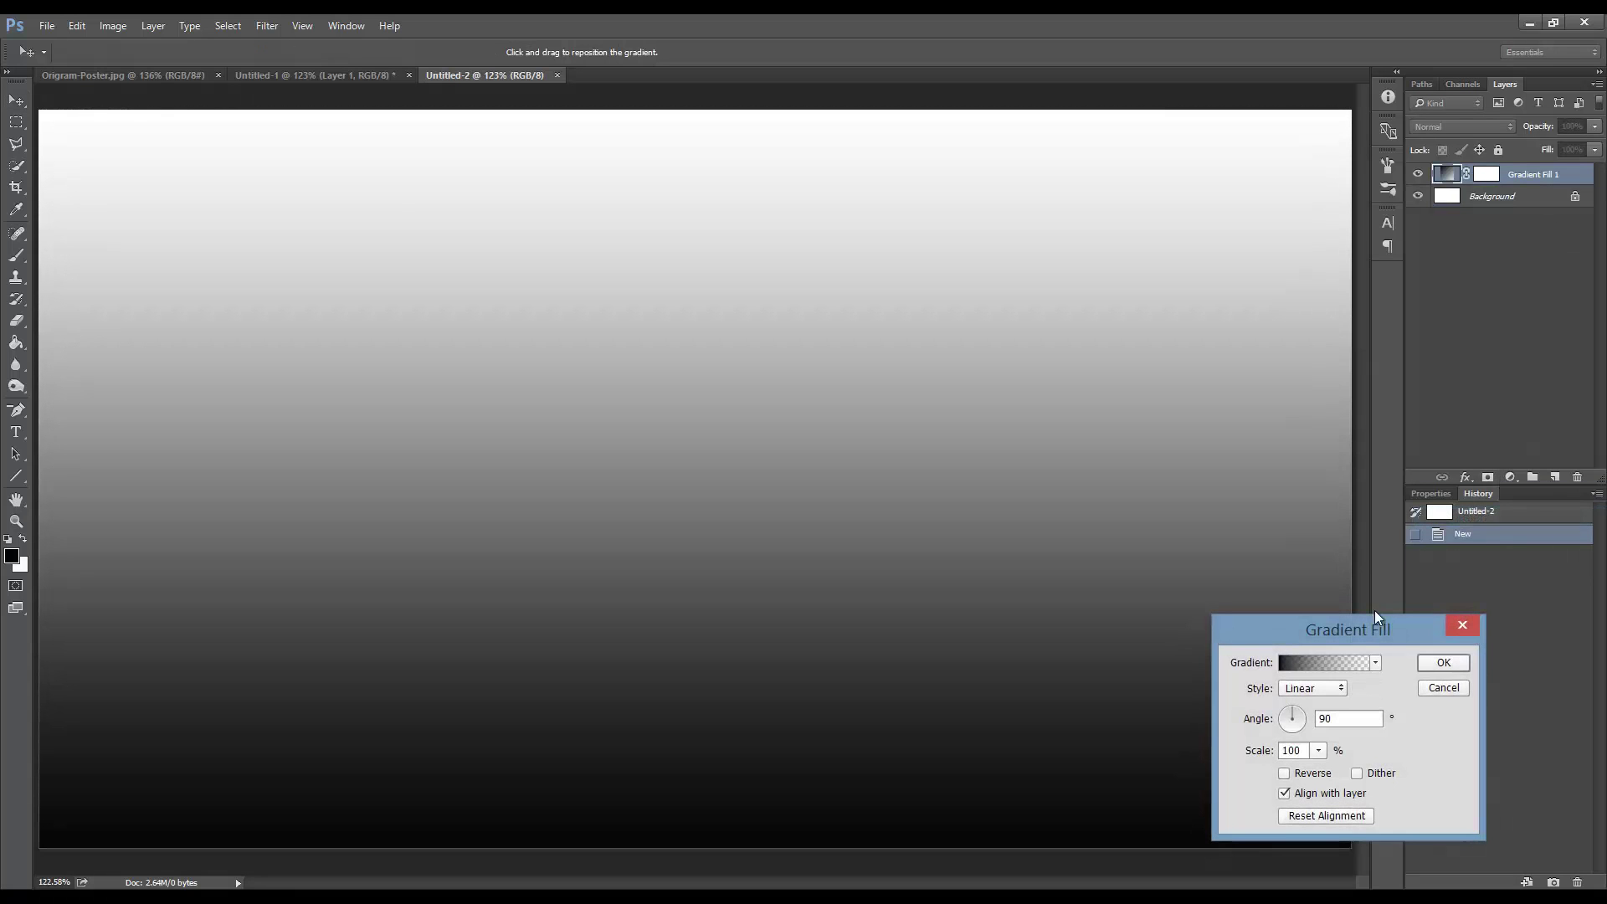
left_click(1330, 662)
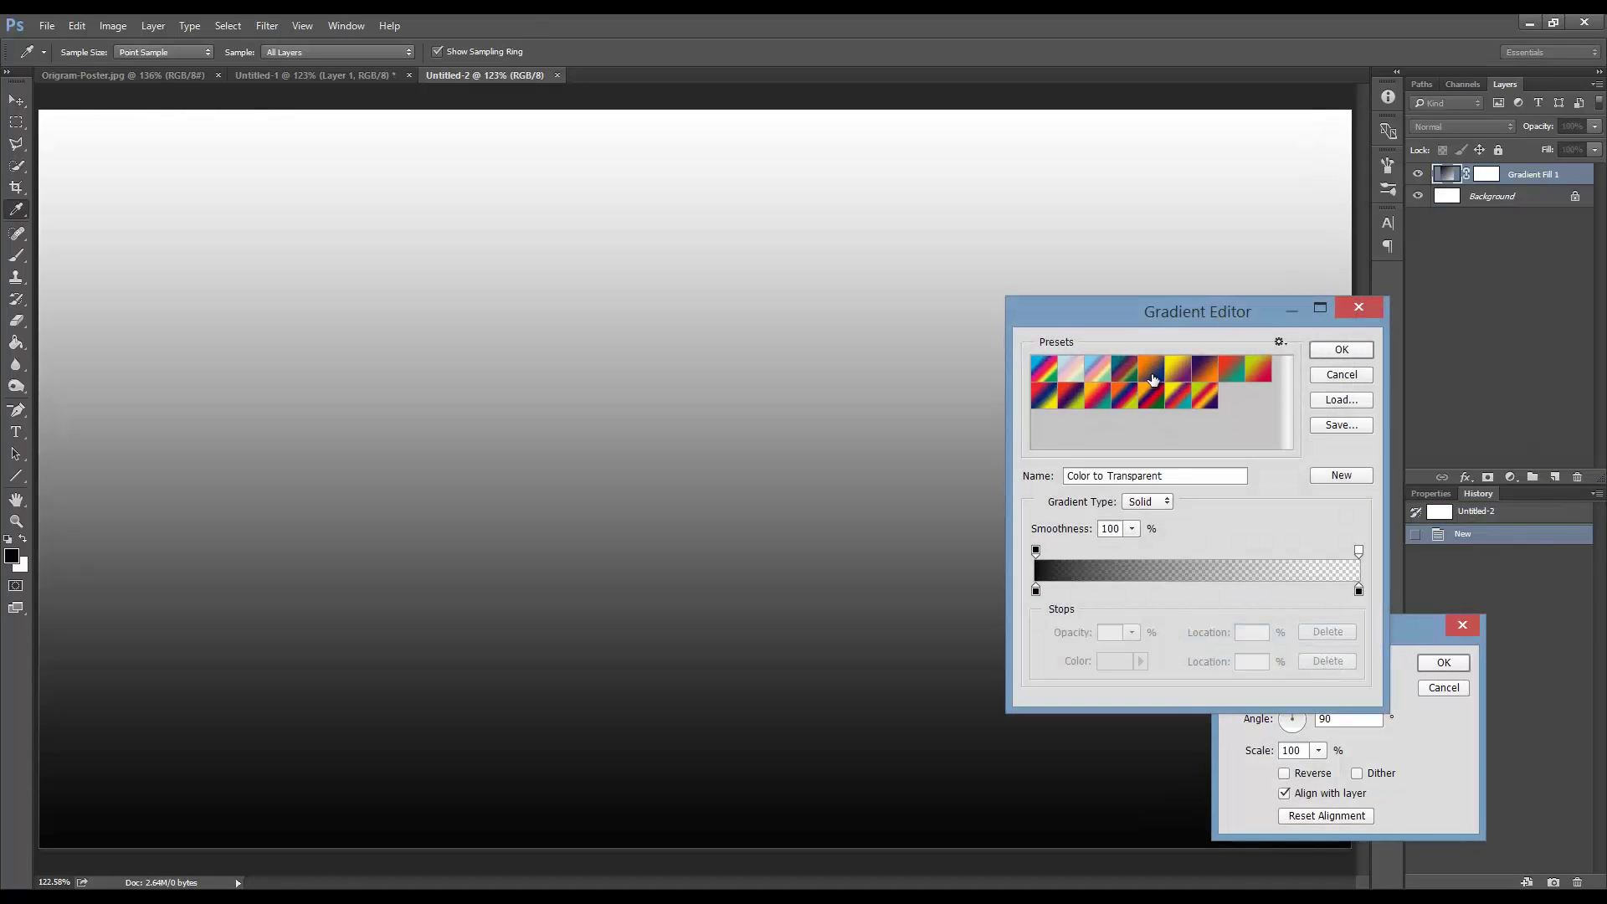
left_click(1152, 377)
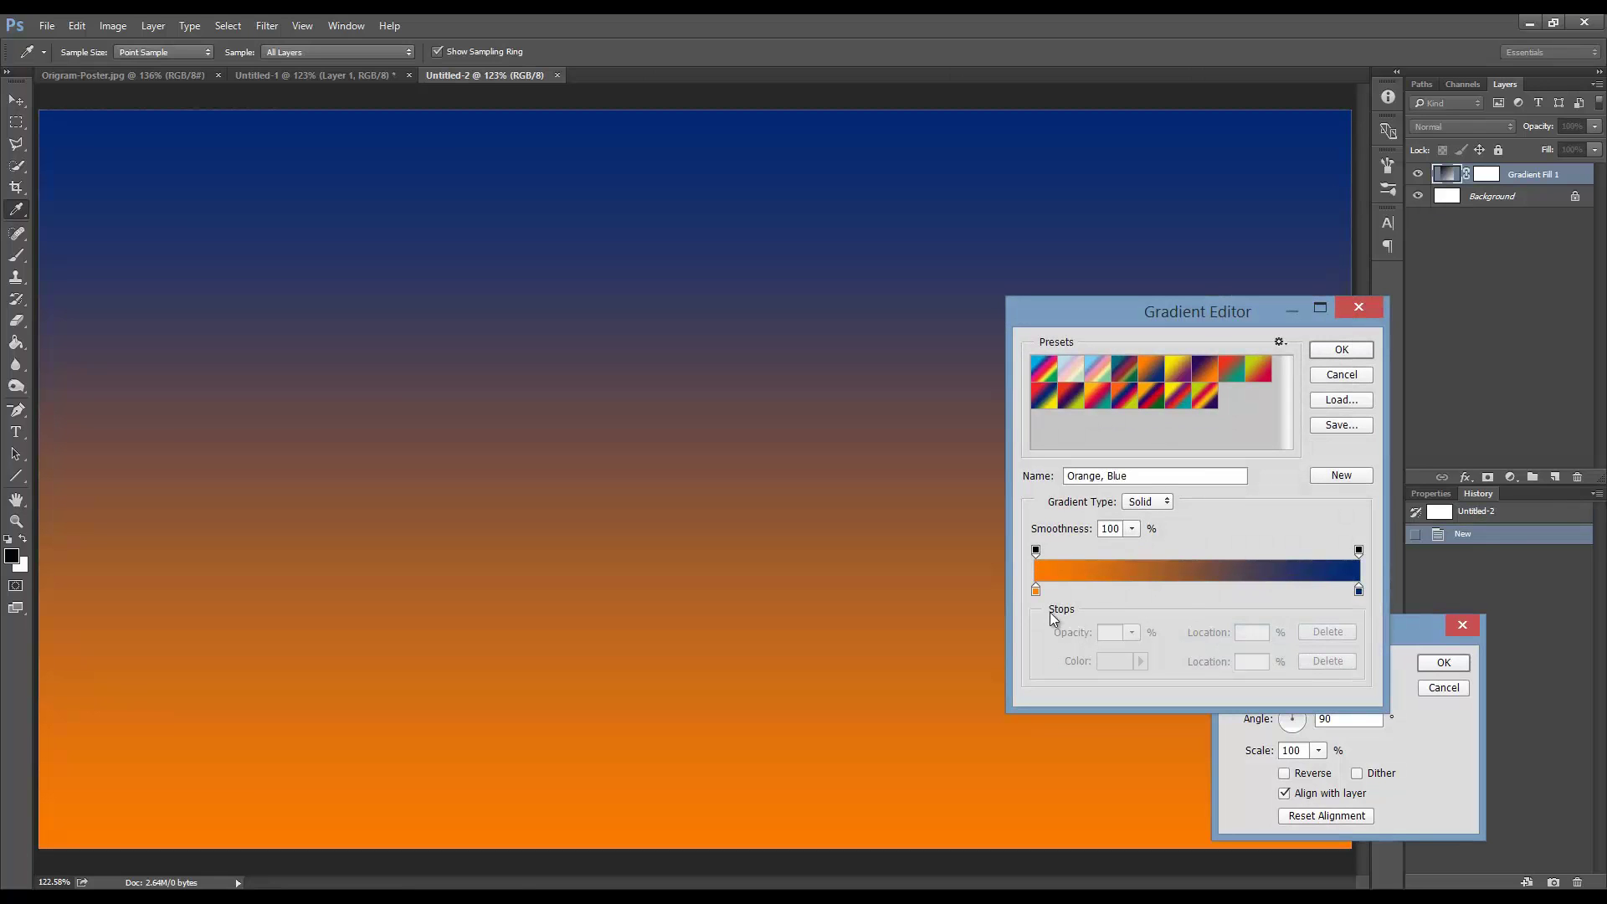
left_click(1036, 591)
double_click(1036, 590)
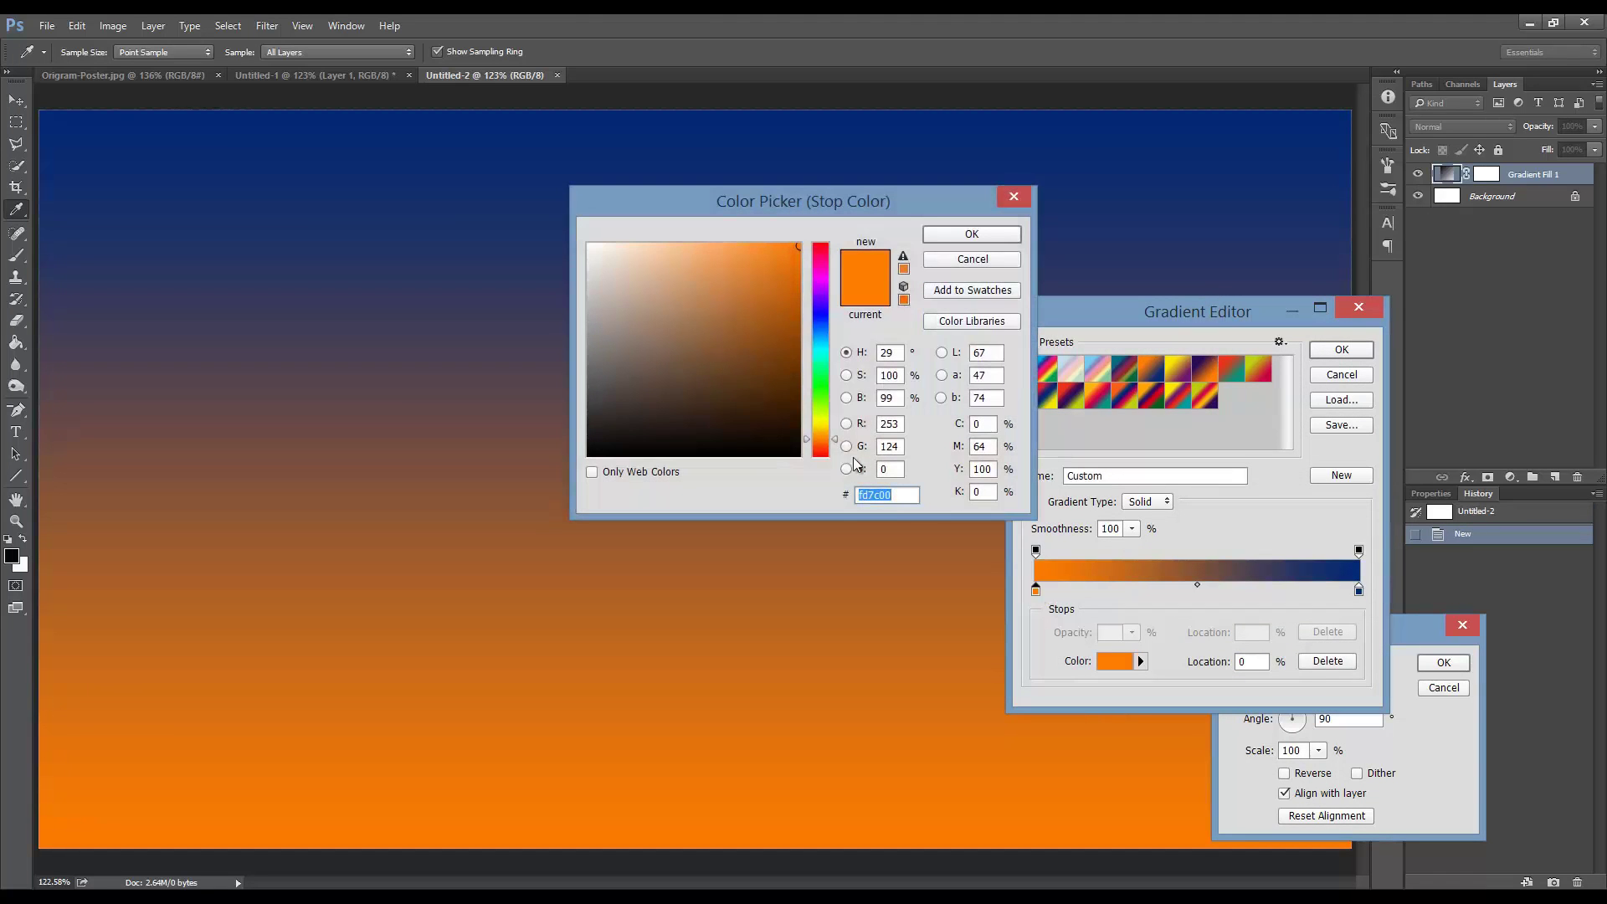
left_click(588, 246)
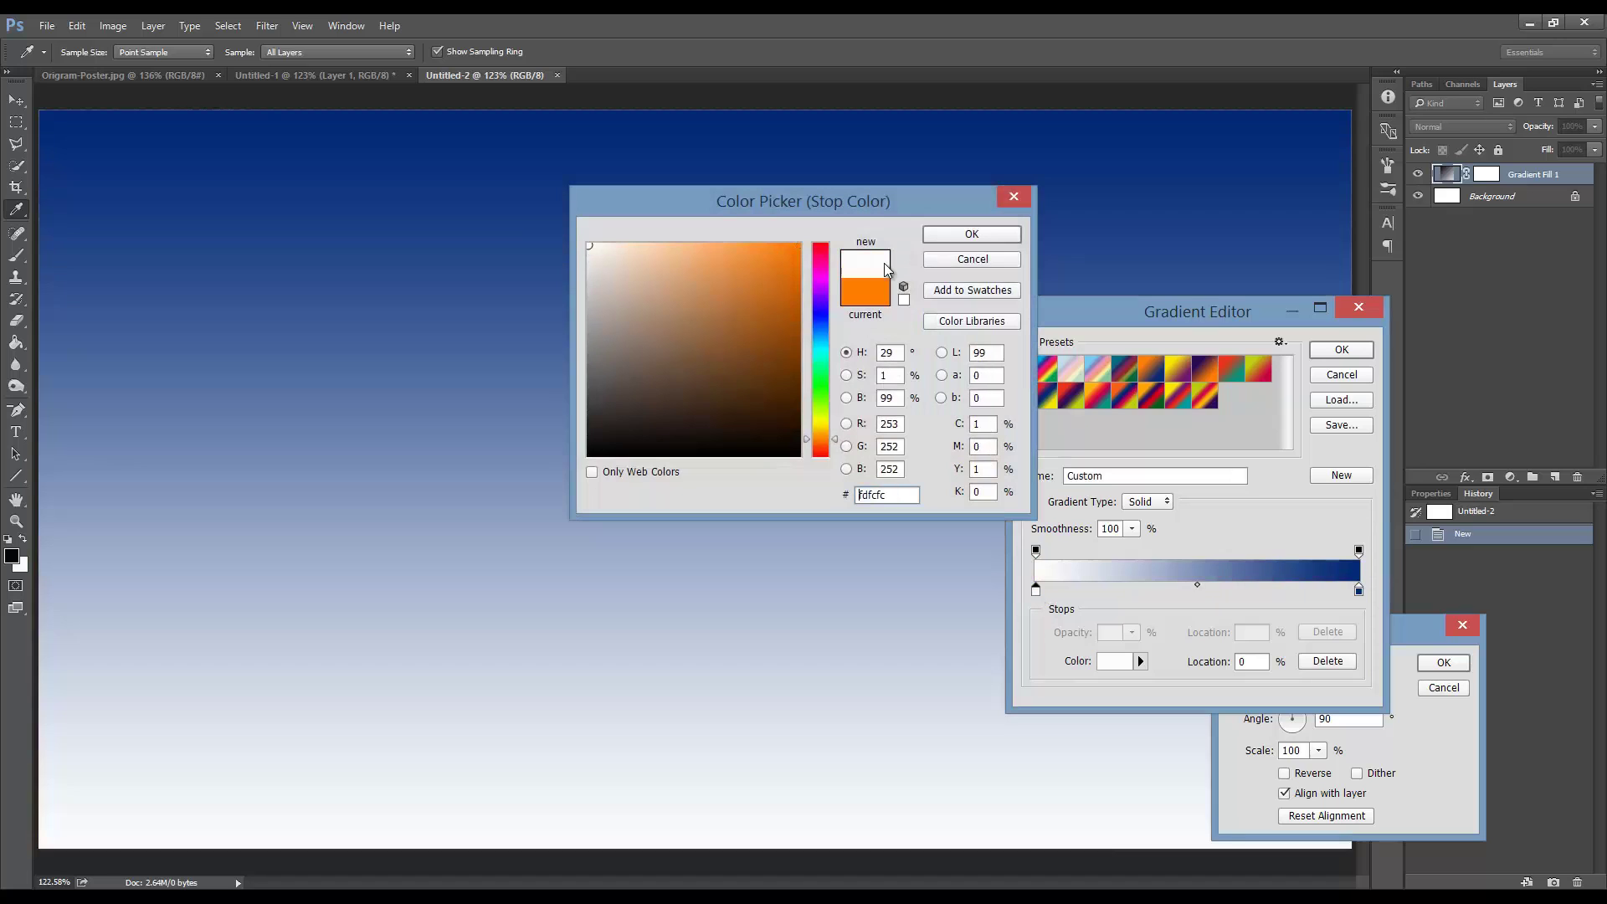
left_click(955, 236)
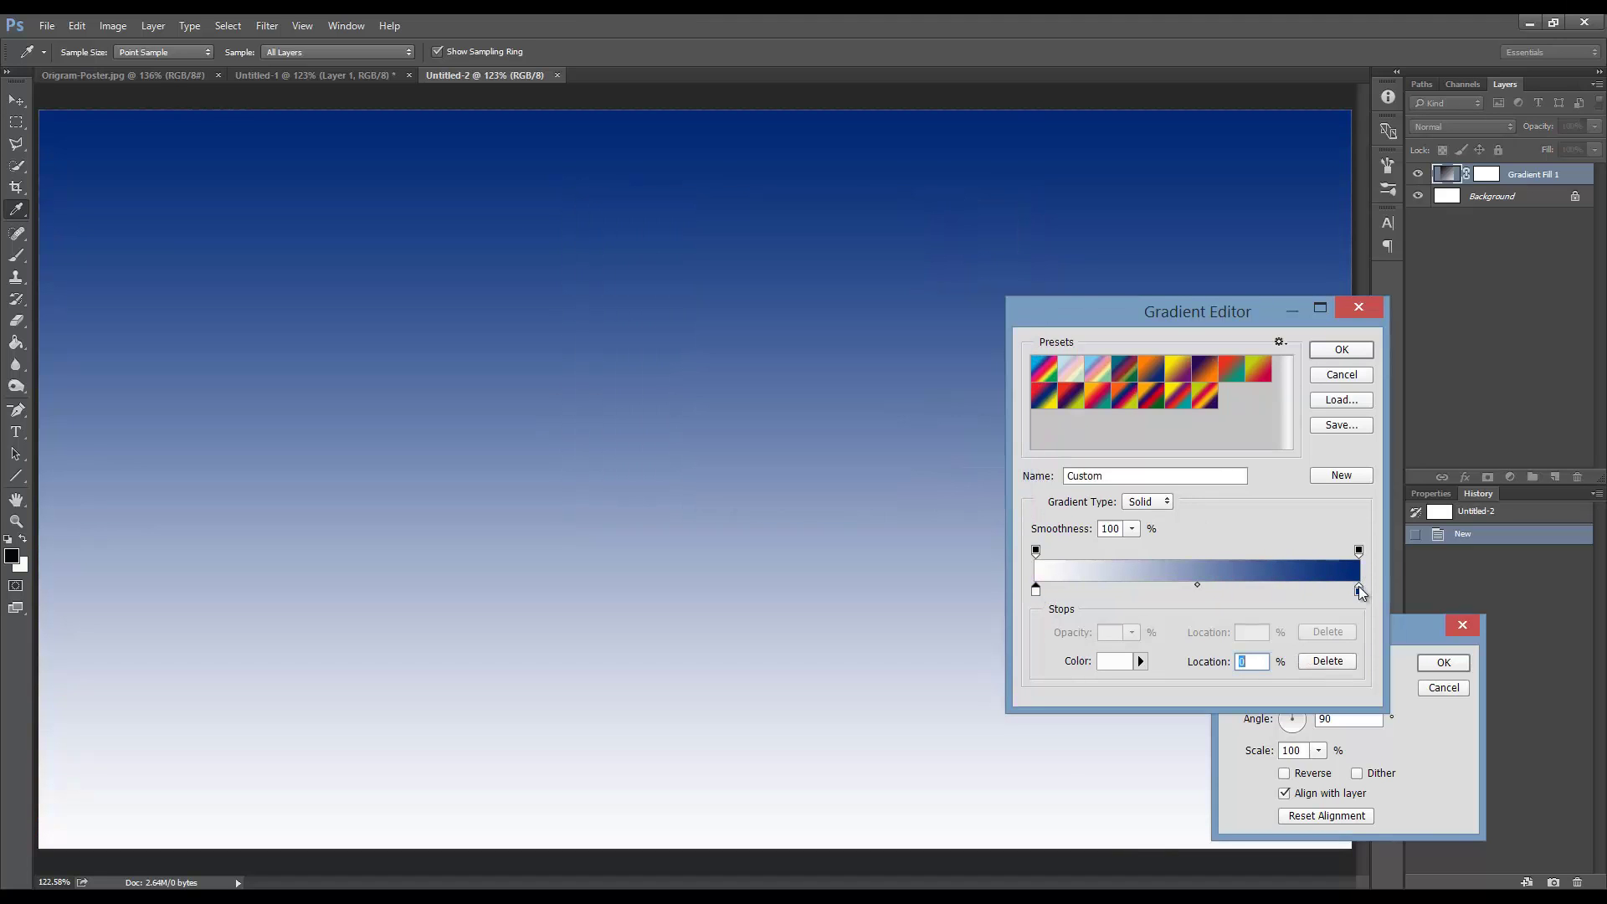
Change the gradient's right stop to muted tan 978a5f
double_click(1359, 591)
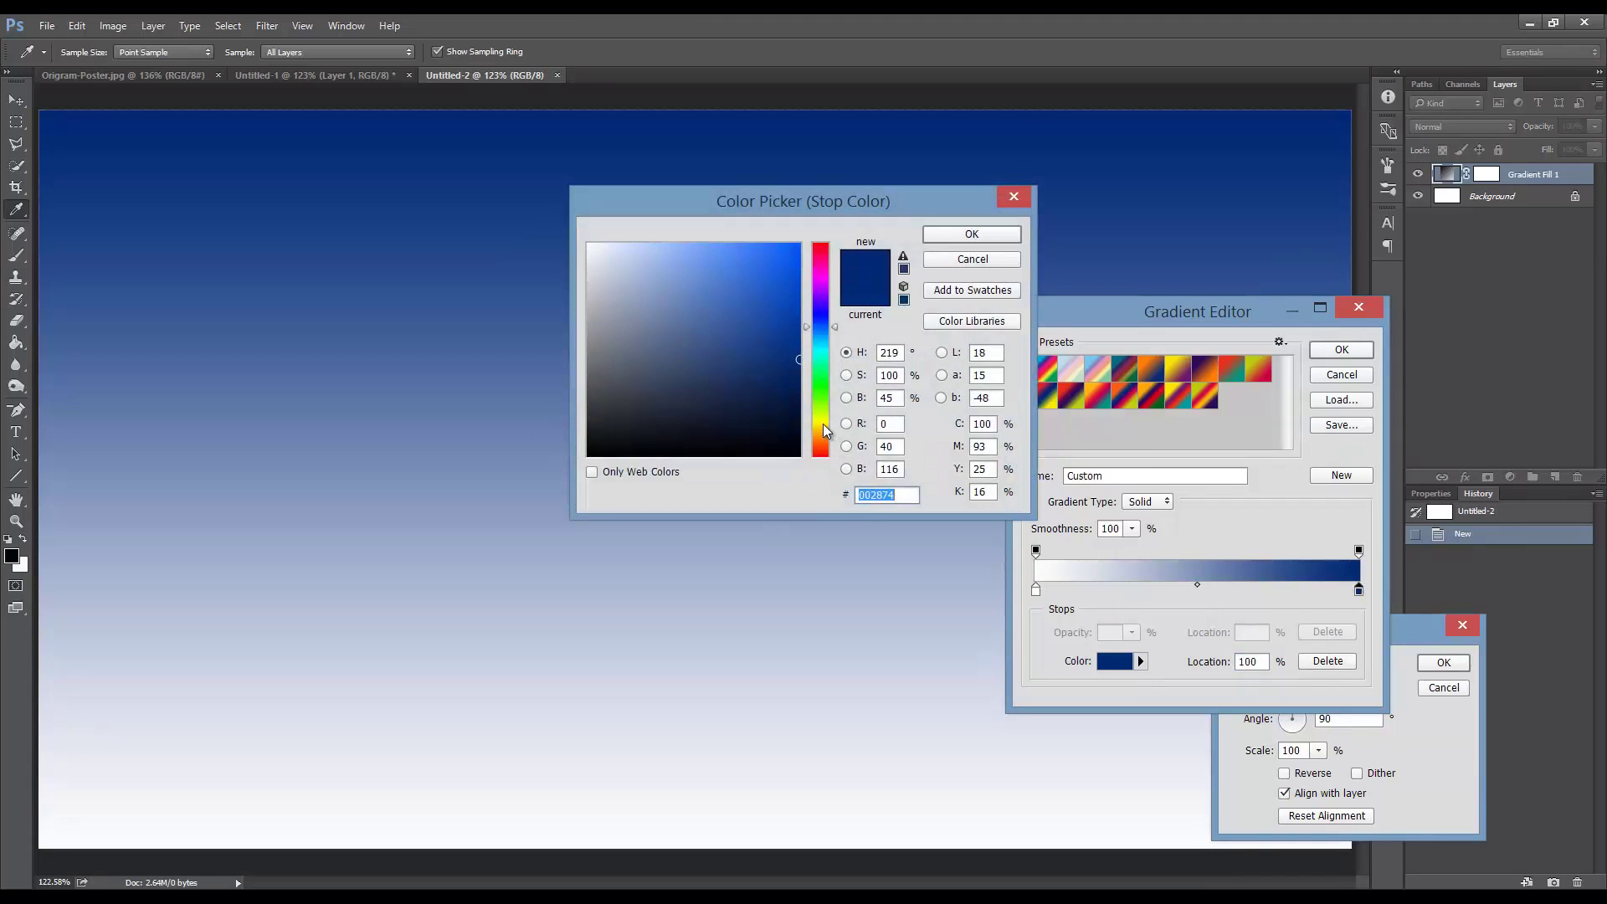
left_click(821, 423)
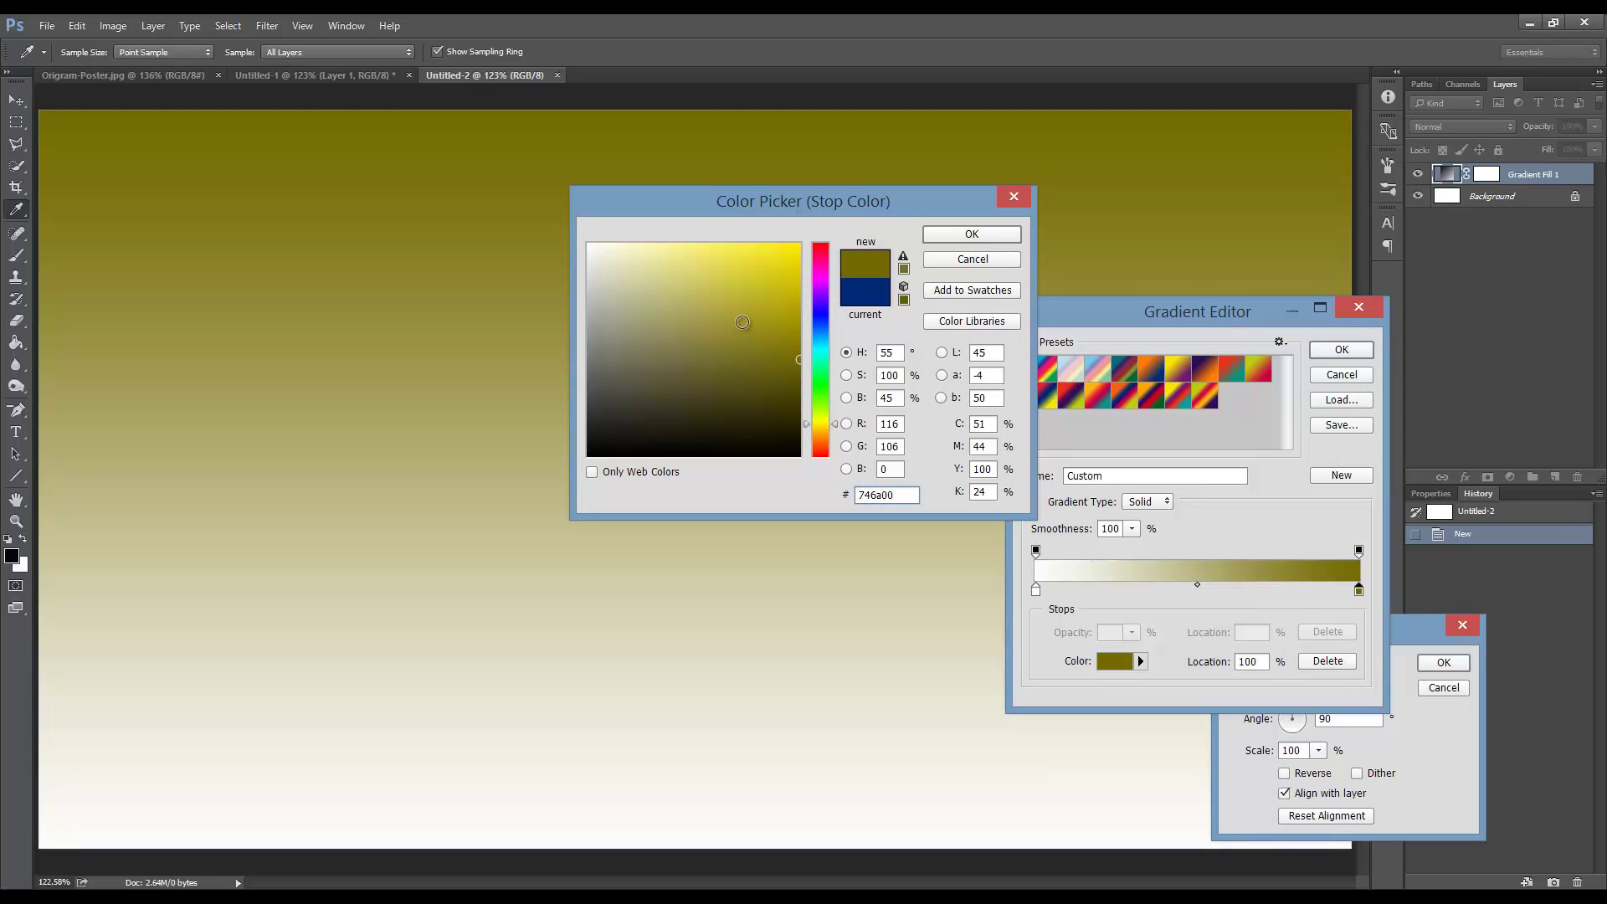
mouse_move(741, 321)
left_mouse_down()
mouse_move(676, 302)
mouse_move(682, 273)
mouse_move(717, 337)
left_mouse_up()
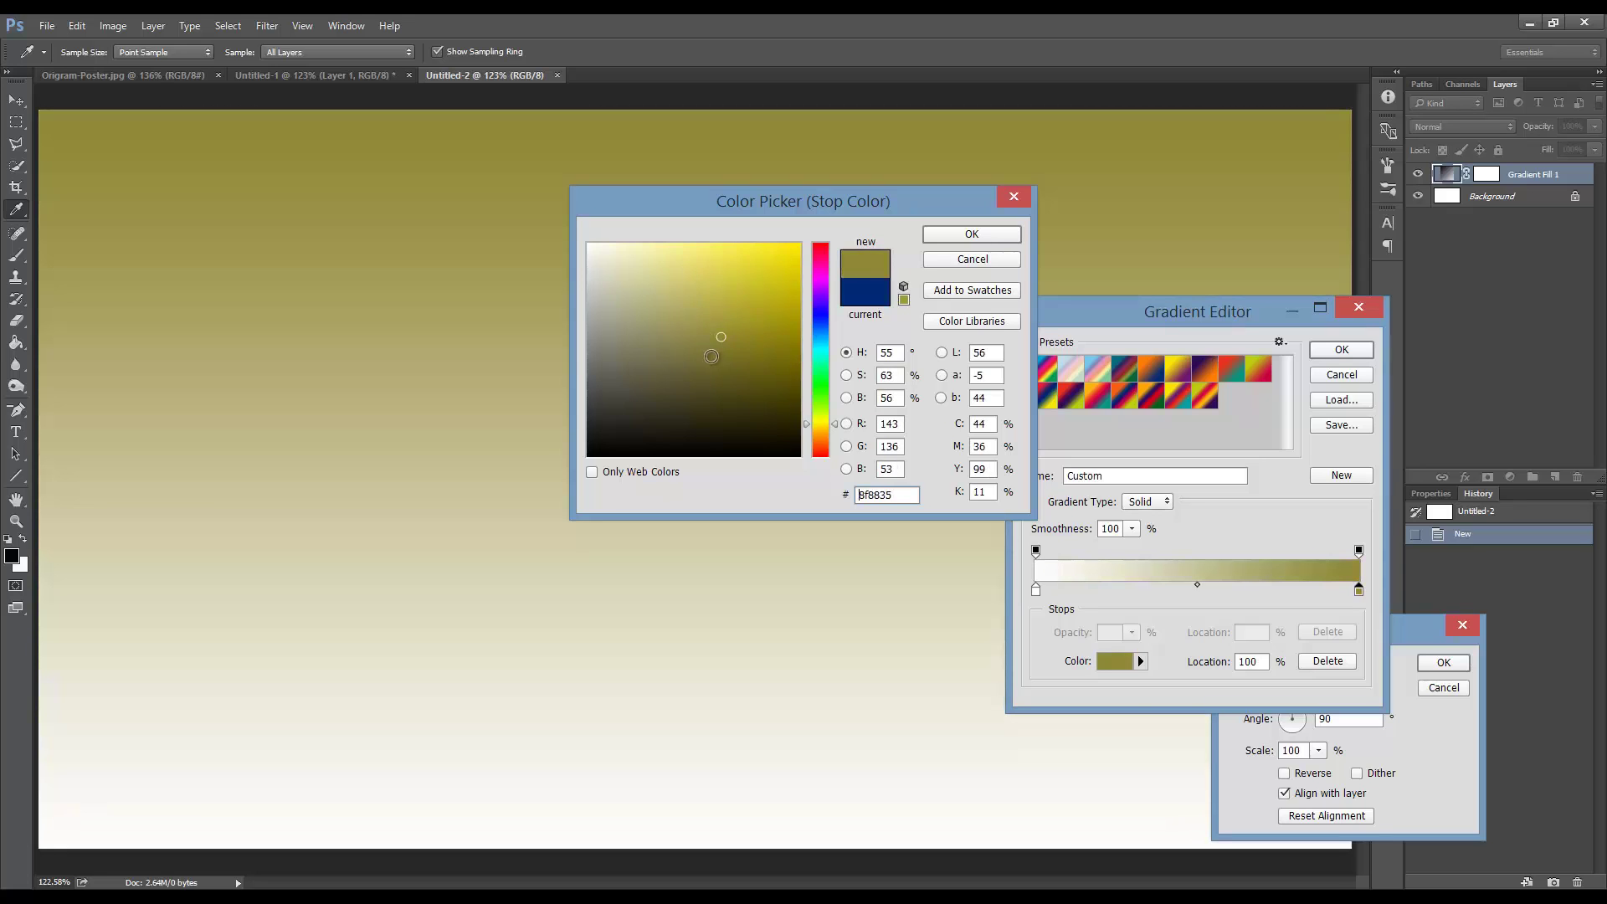
left_click_drag(839, 428, 831, 437)
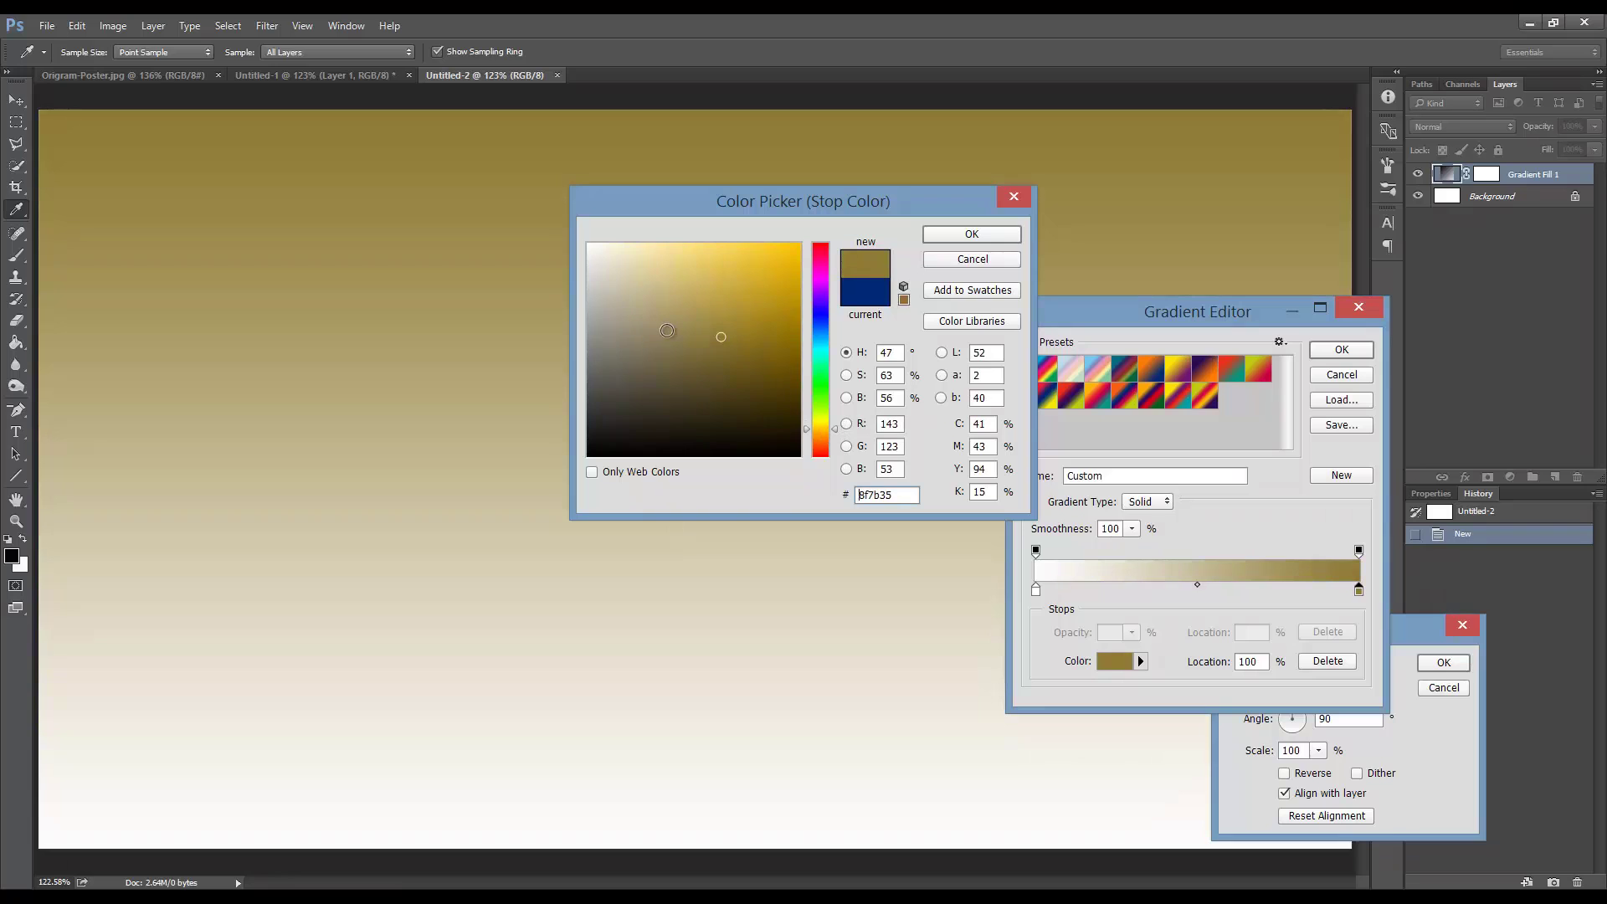
left_click(668, 327)
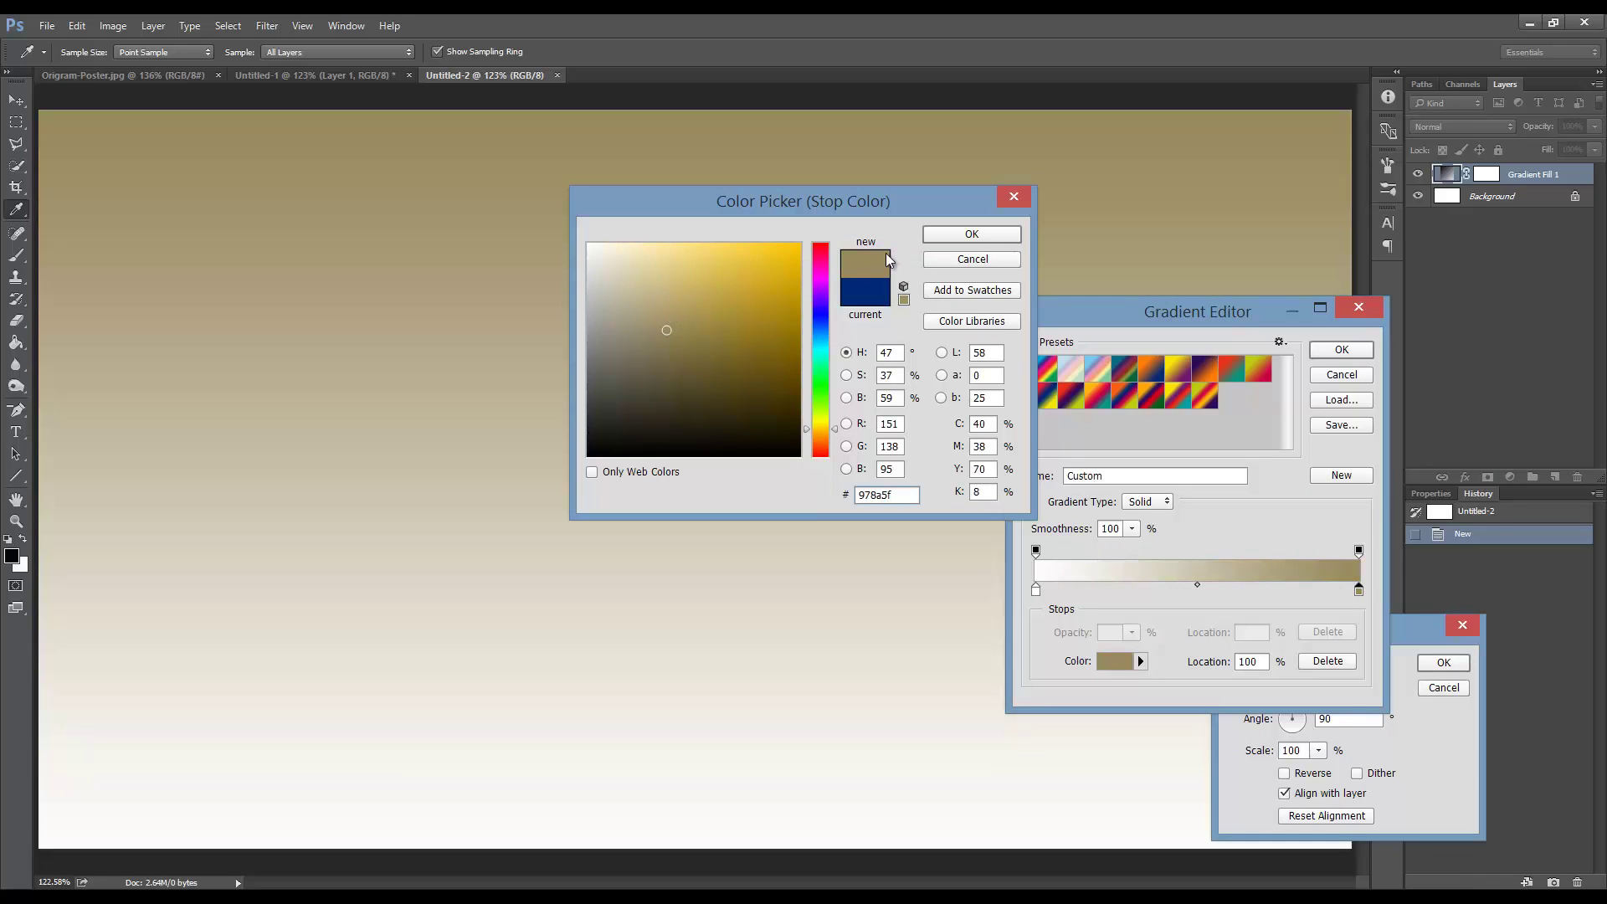
left_click(938, 237)
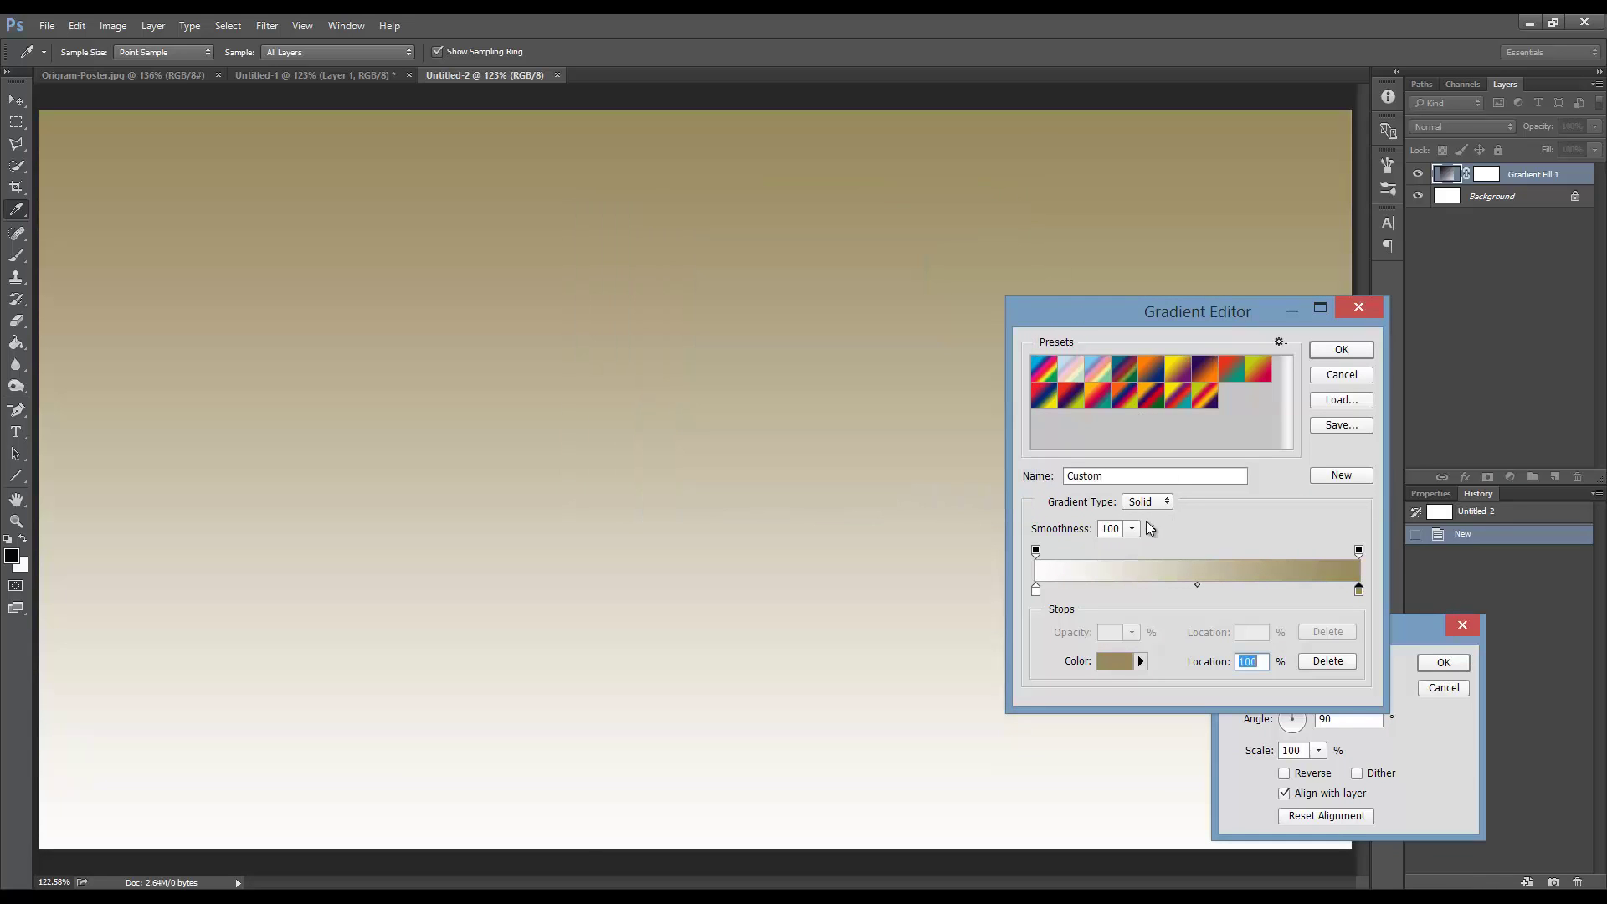
Make the gradient fill Radial at about 159% scale and set the layer opacity to 57%
left_click(1339, 350)
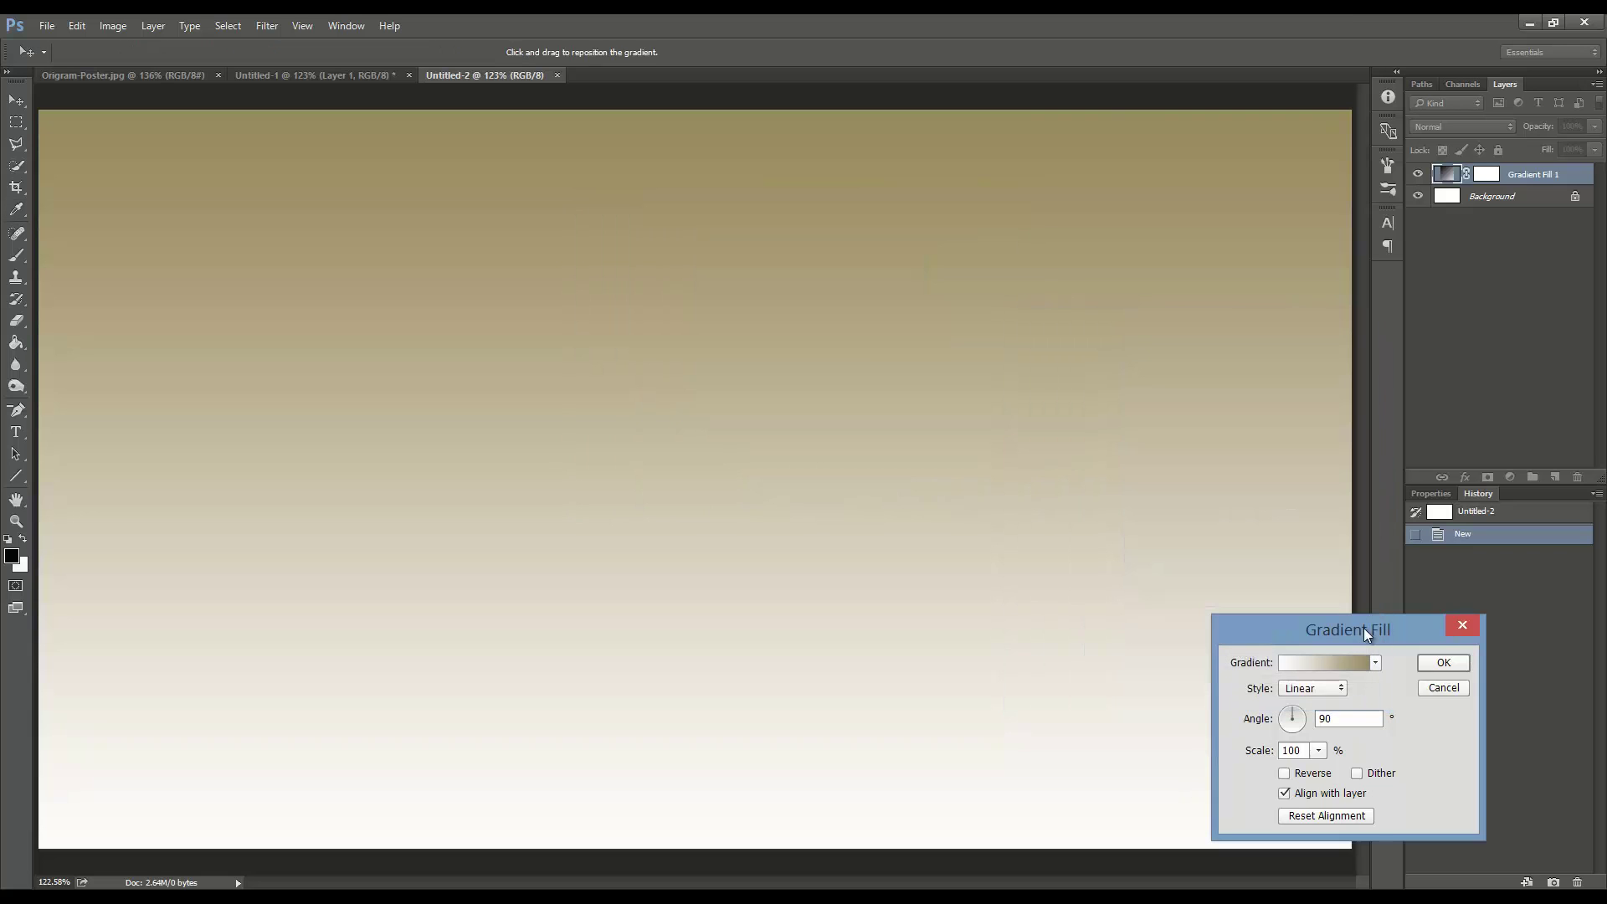
left_click(1329, 696)
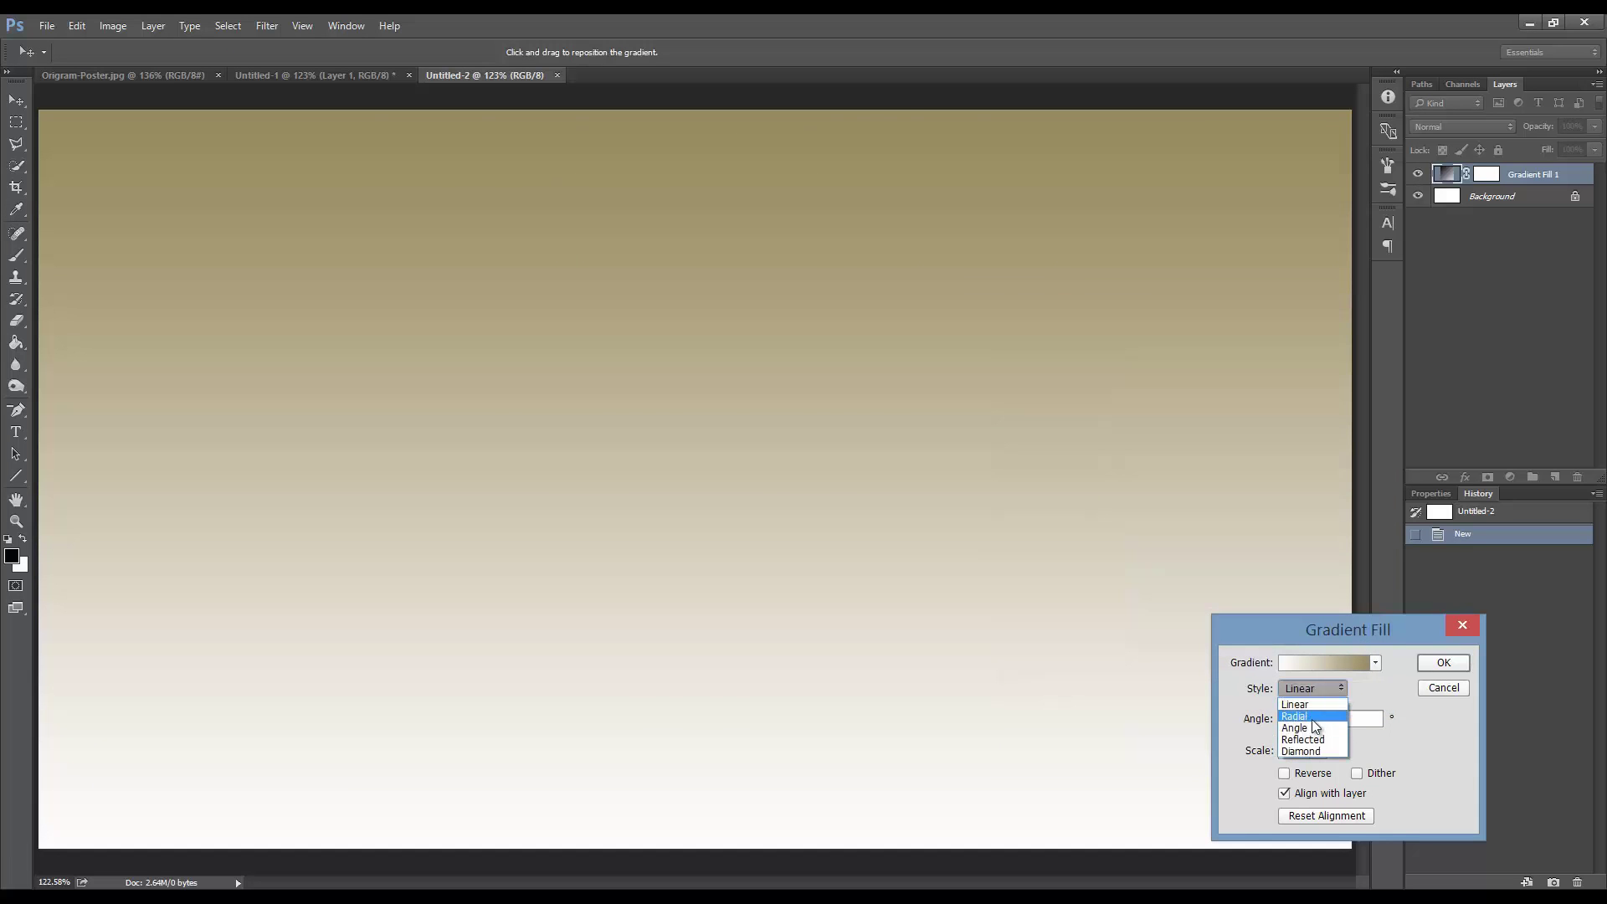
left_click(1295, 716)
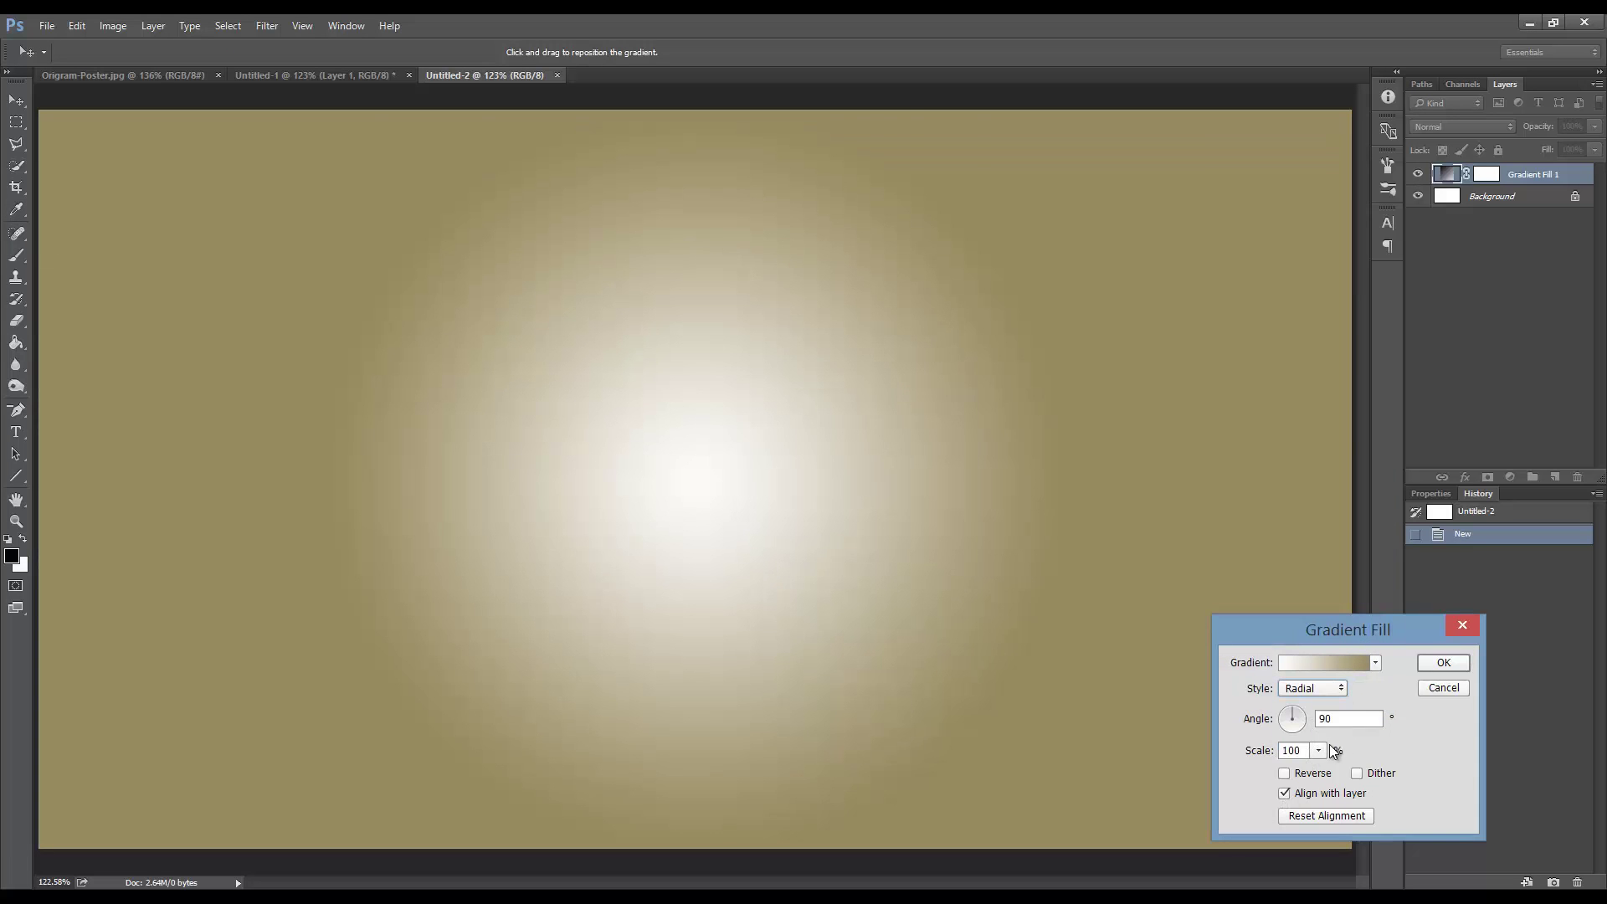
left_click(1318, 750)
left_click_drag(1319, 776, 1324, 771)
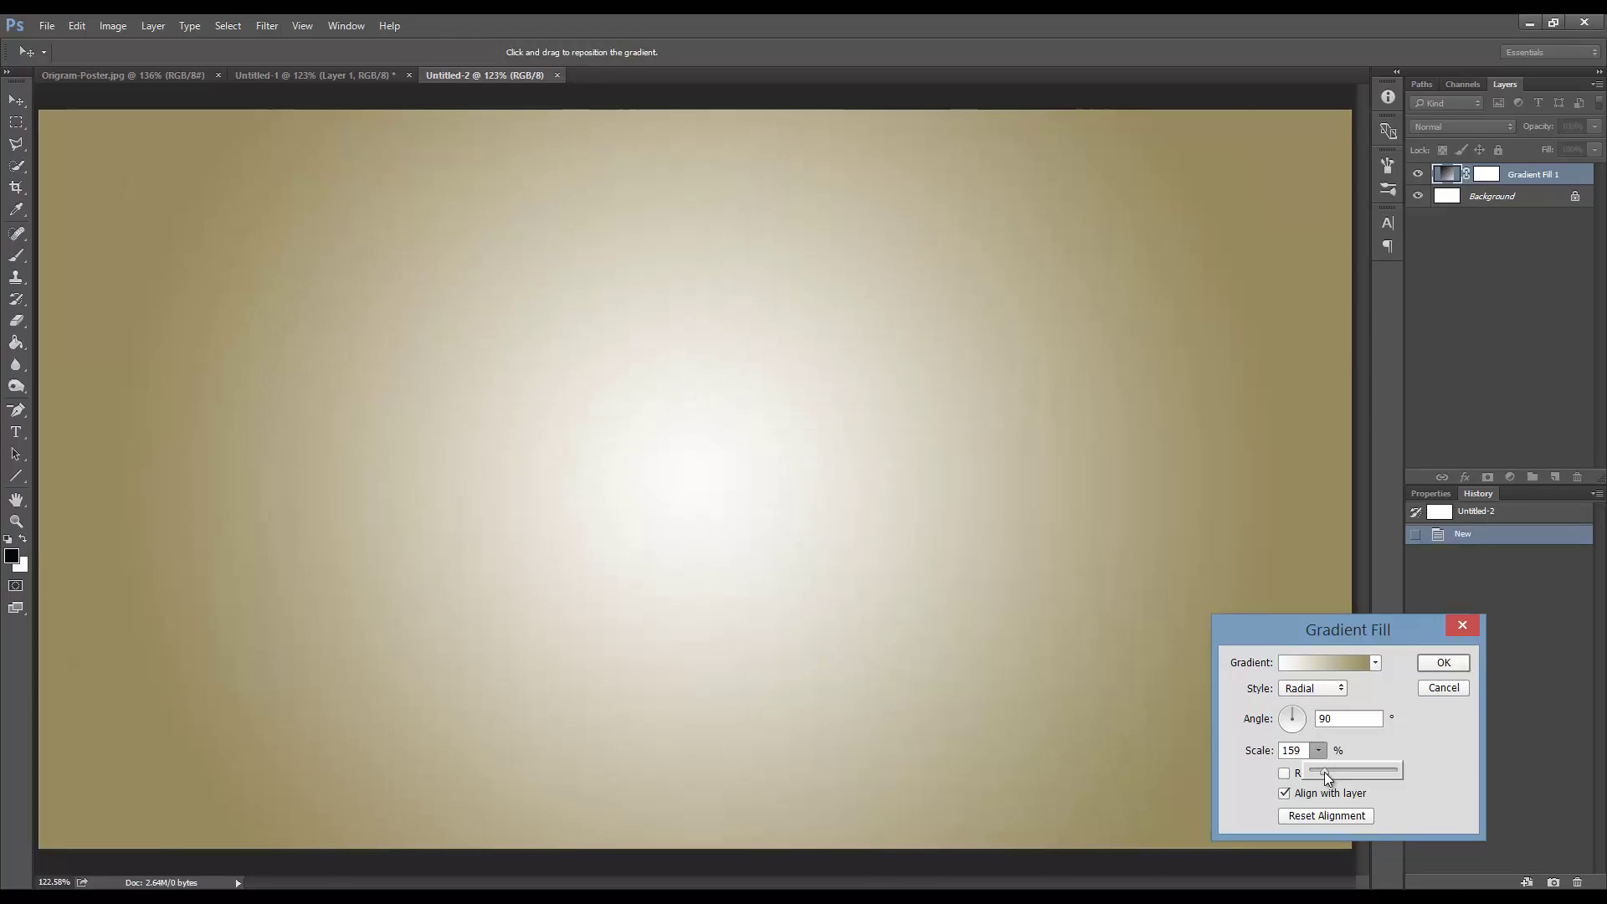
left_click(1443, 661)
left_click_drag(1536, 130, 1508, 129)
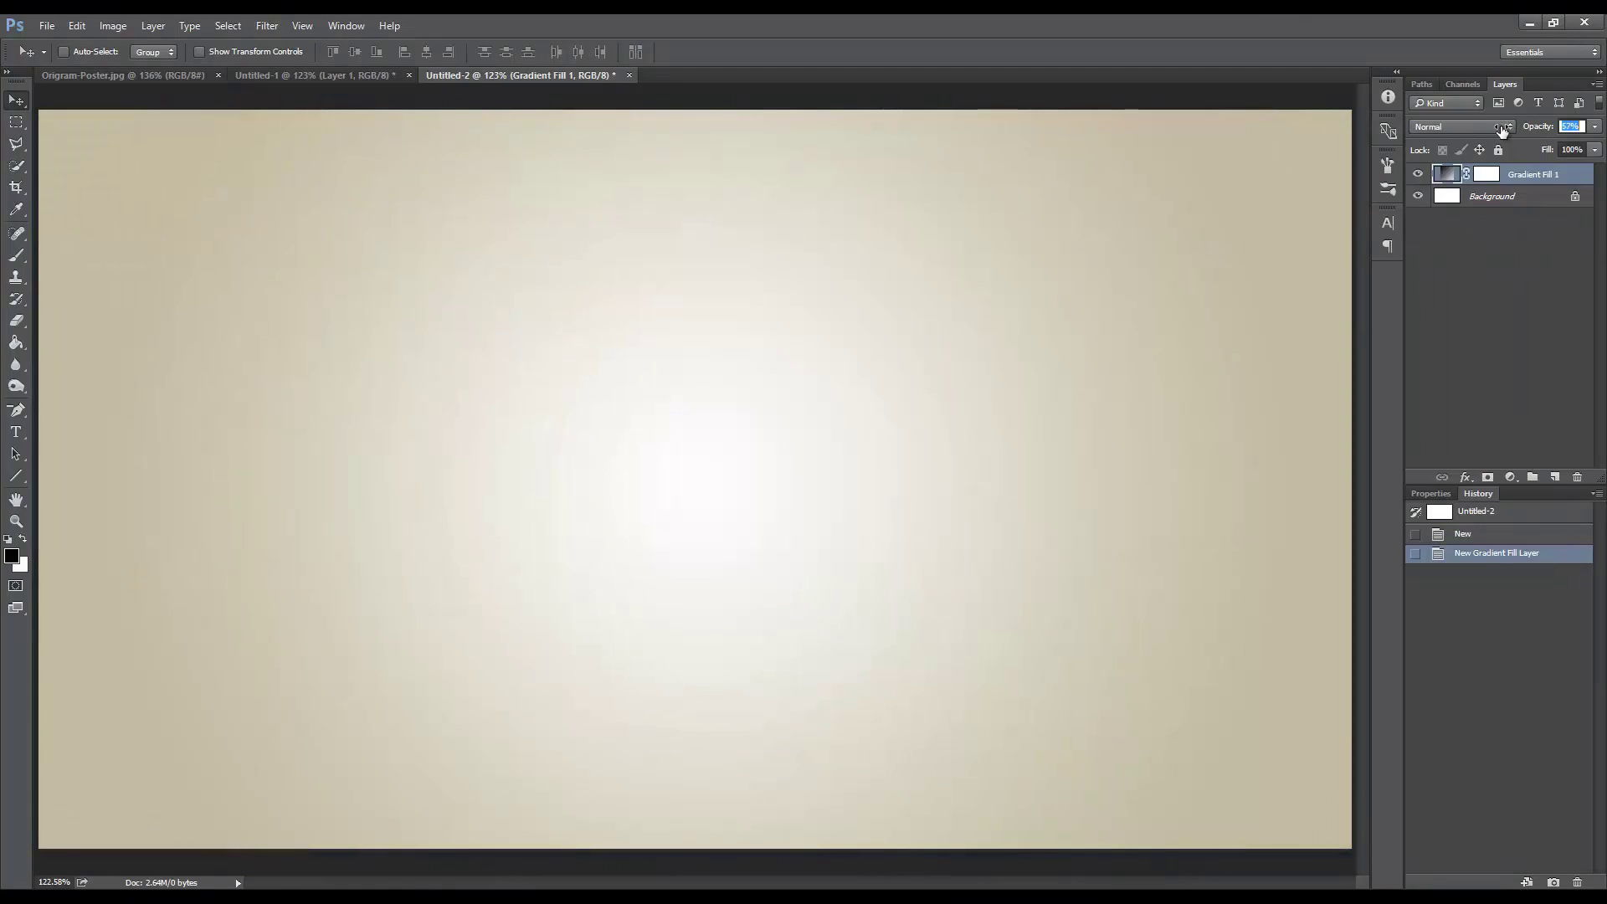
left_click_drag(1502, 130, 1499, 127)
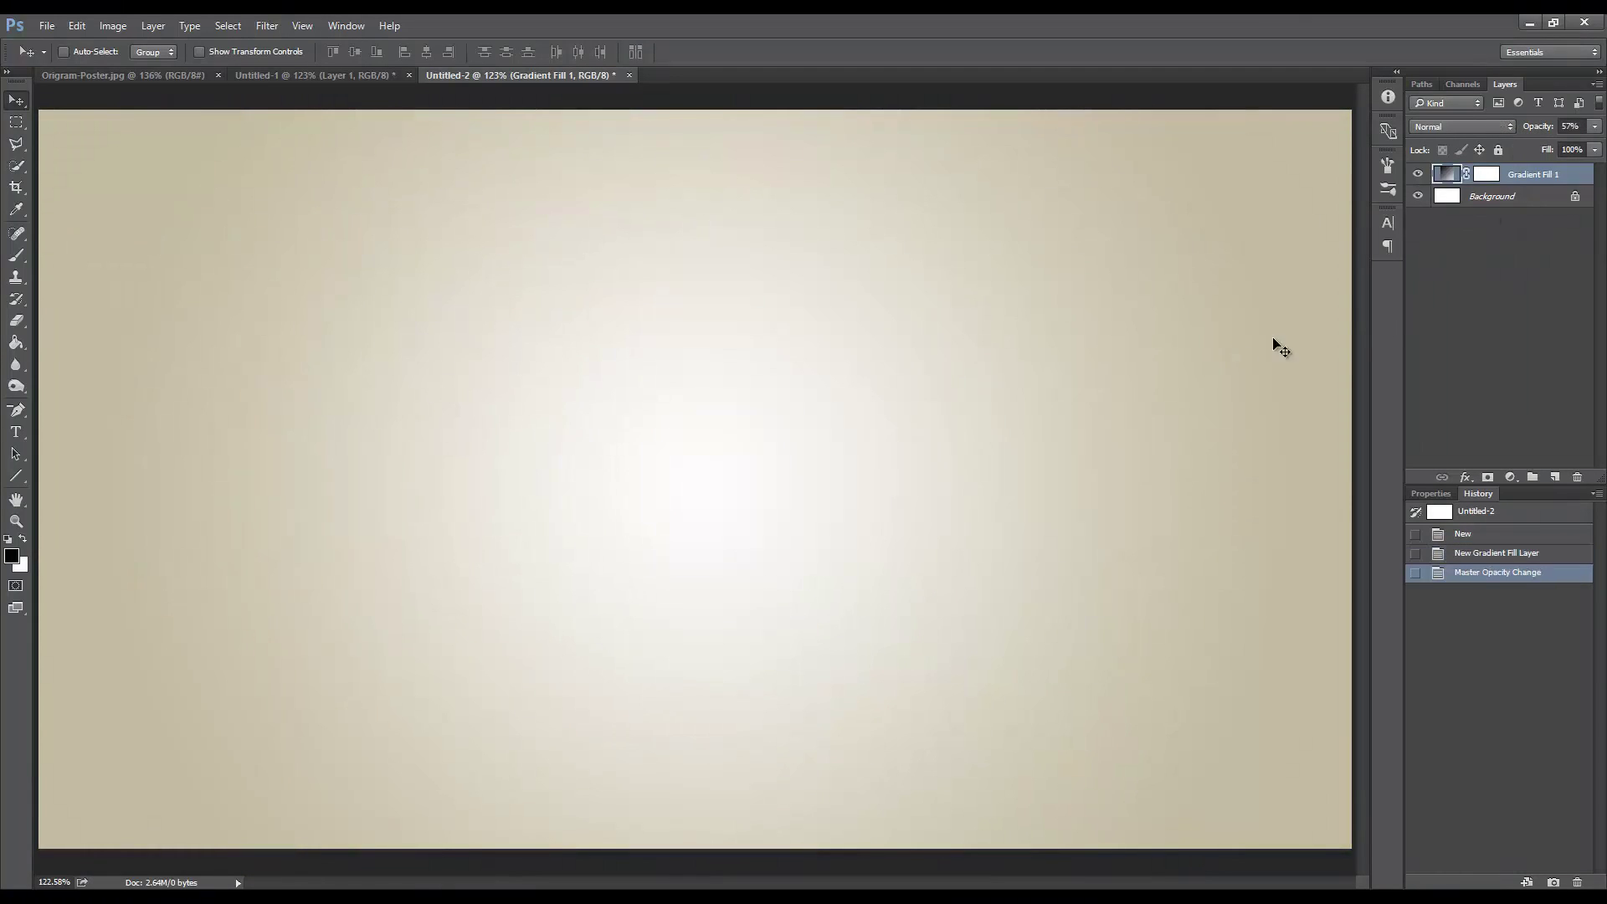
Add a text layer reading 'hope' just left of the canvas centre
left_click(16, 432)
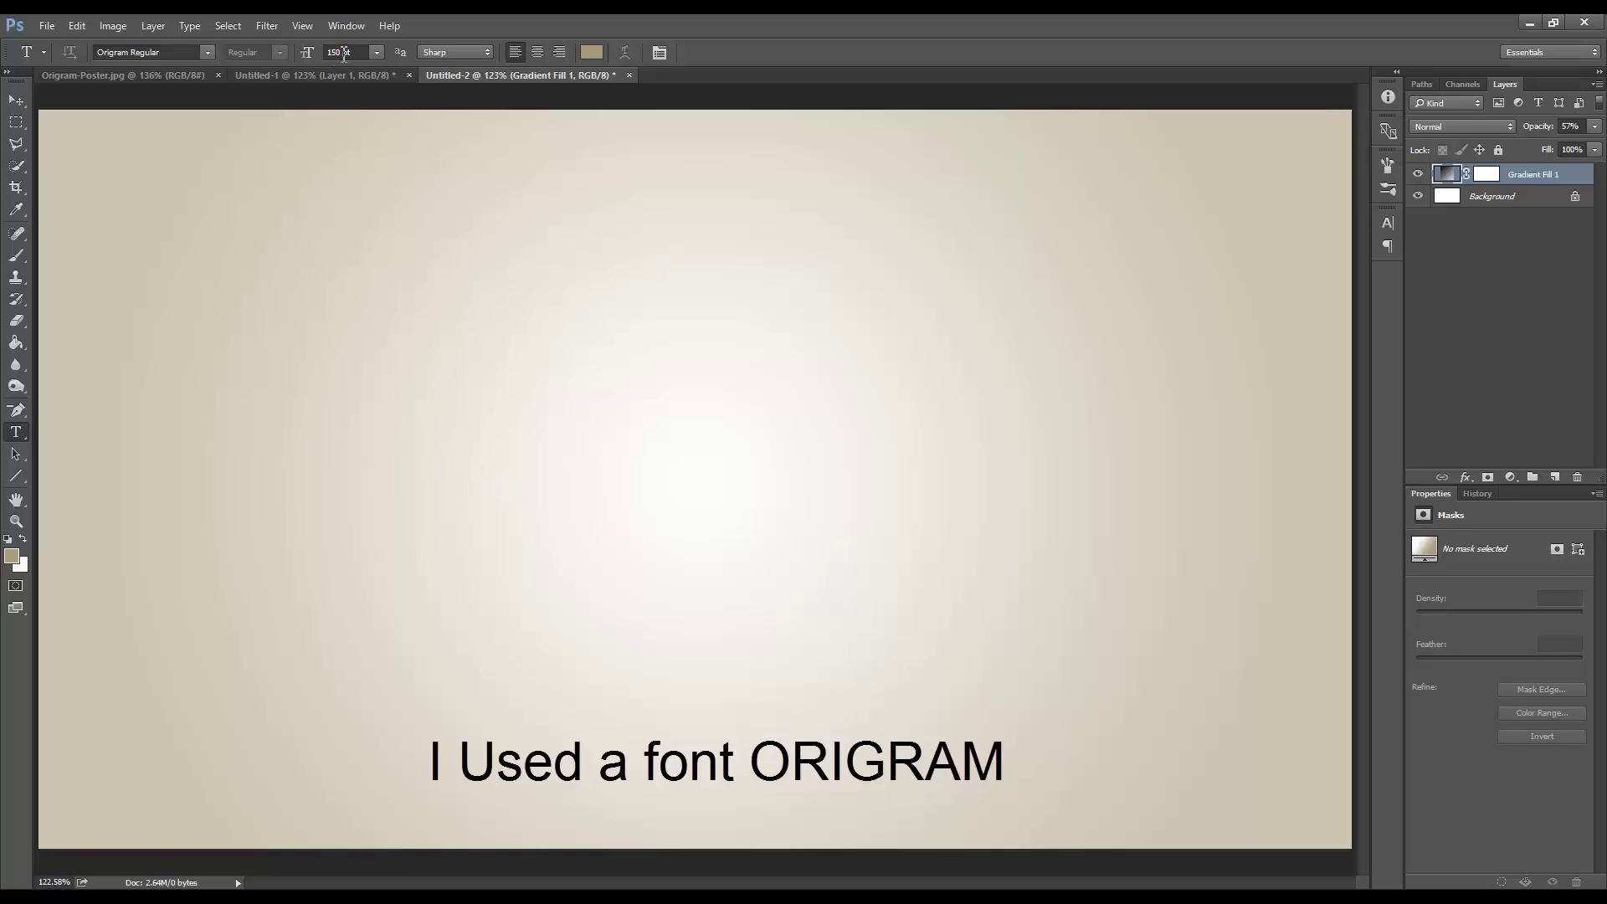
left_click(455, 443)
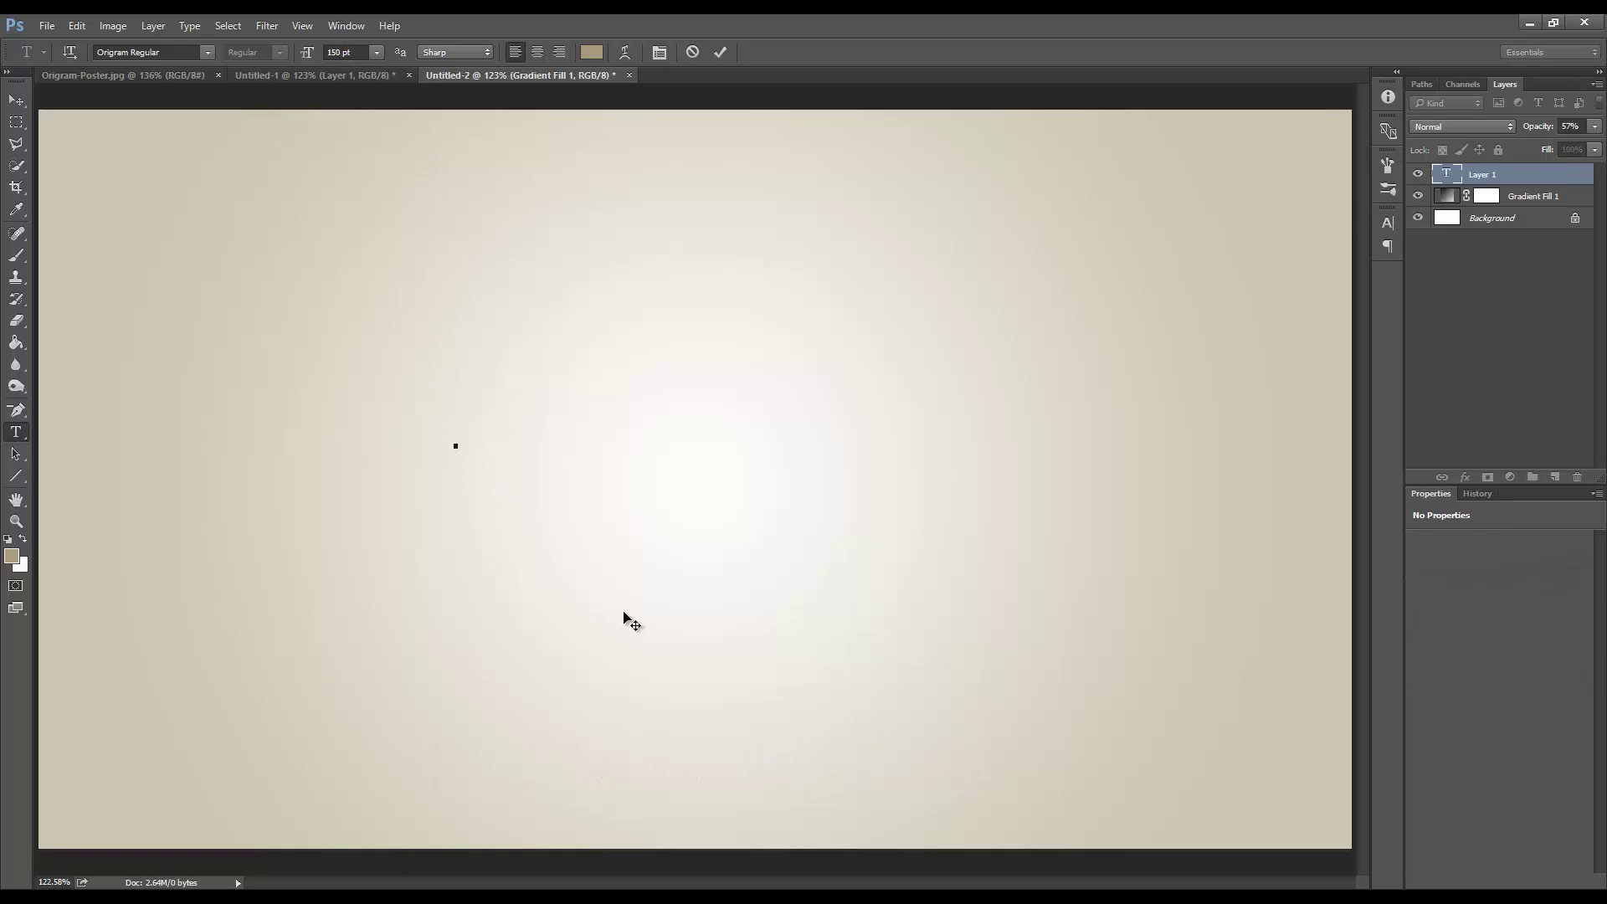
type("hop")
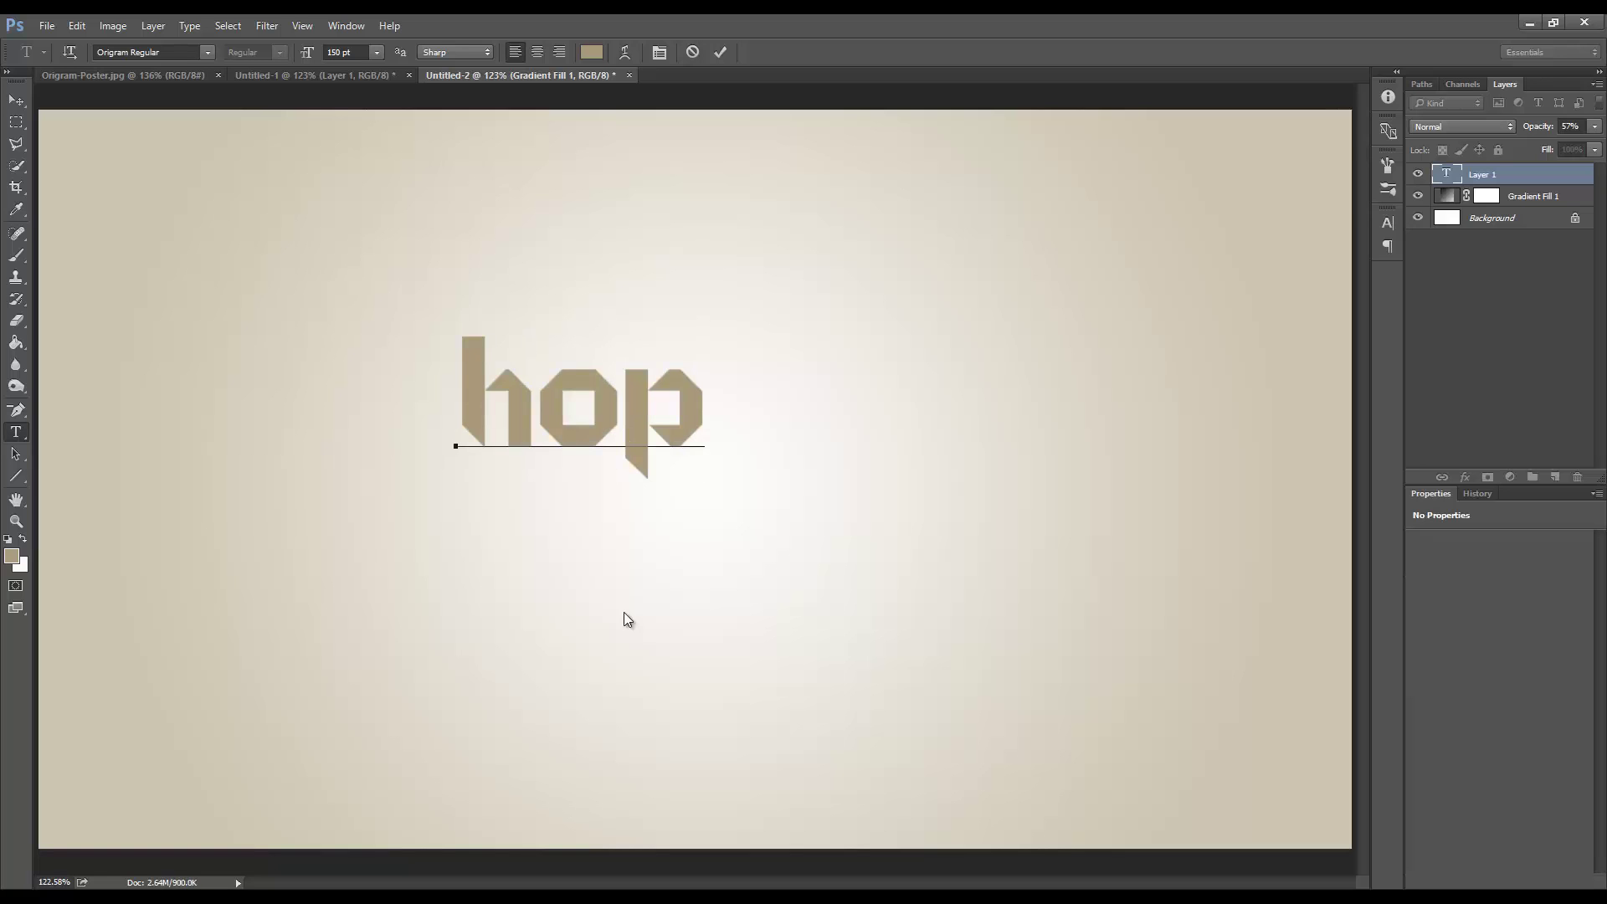
type("e")
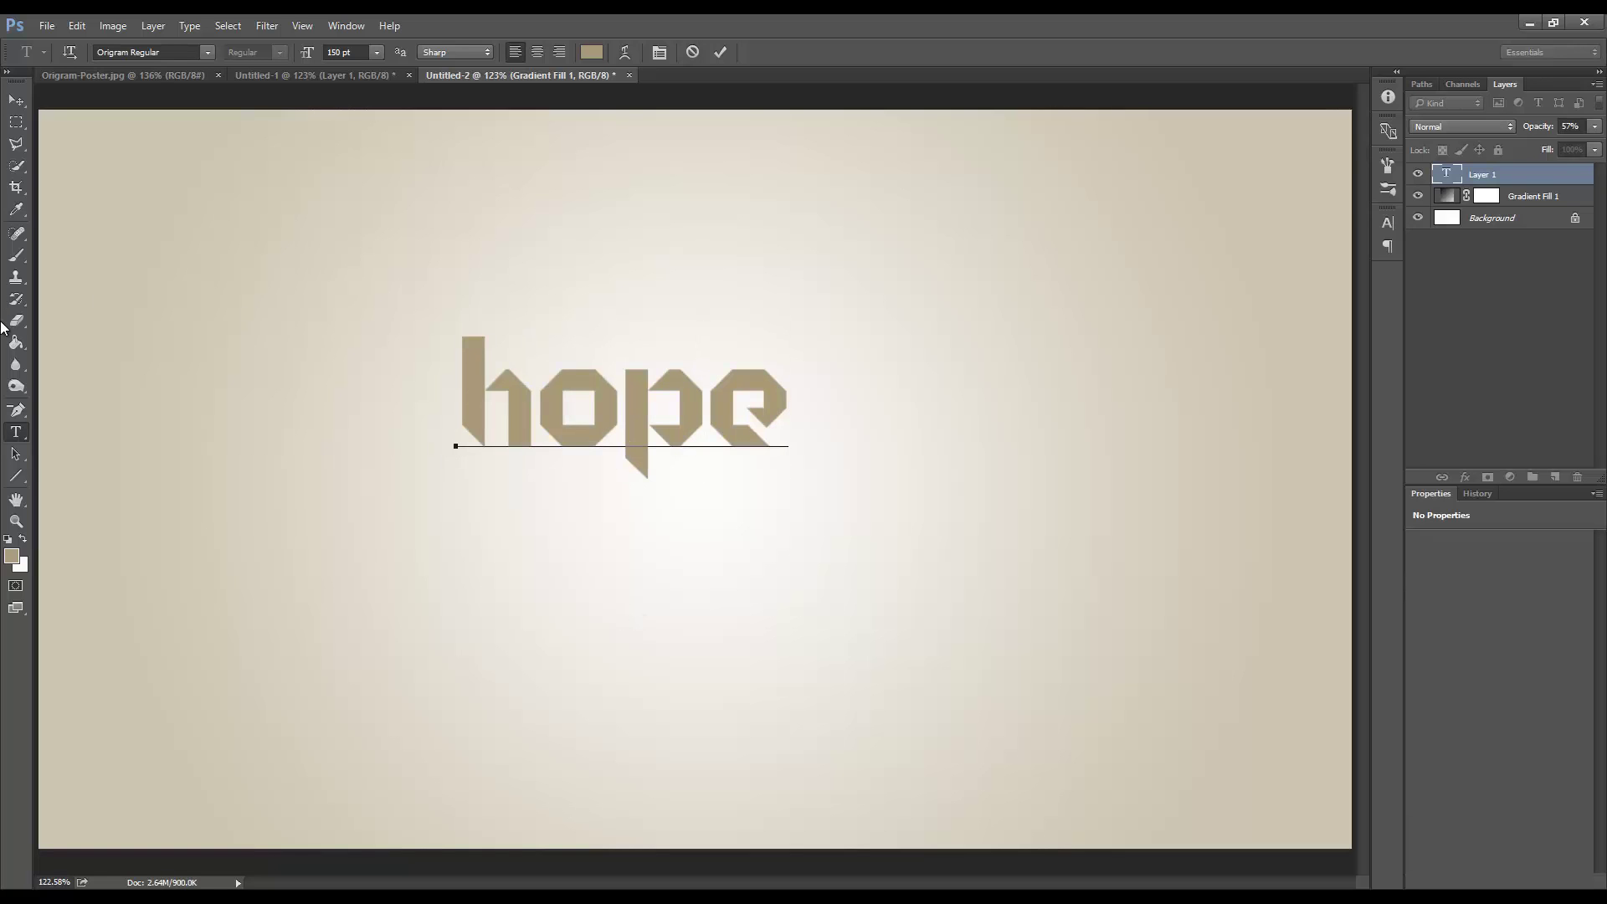
left_click(16, 101)
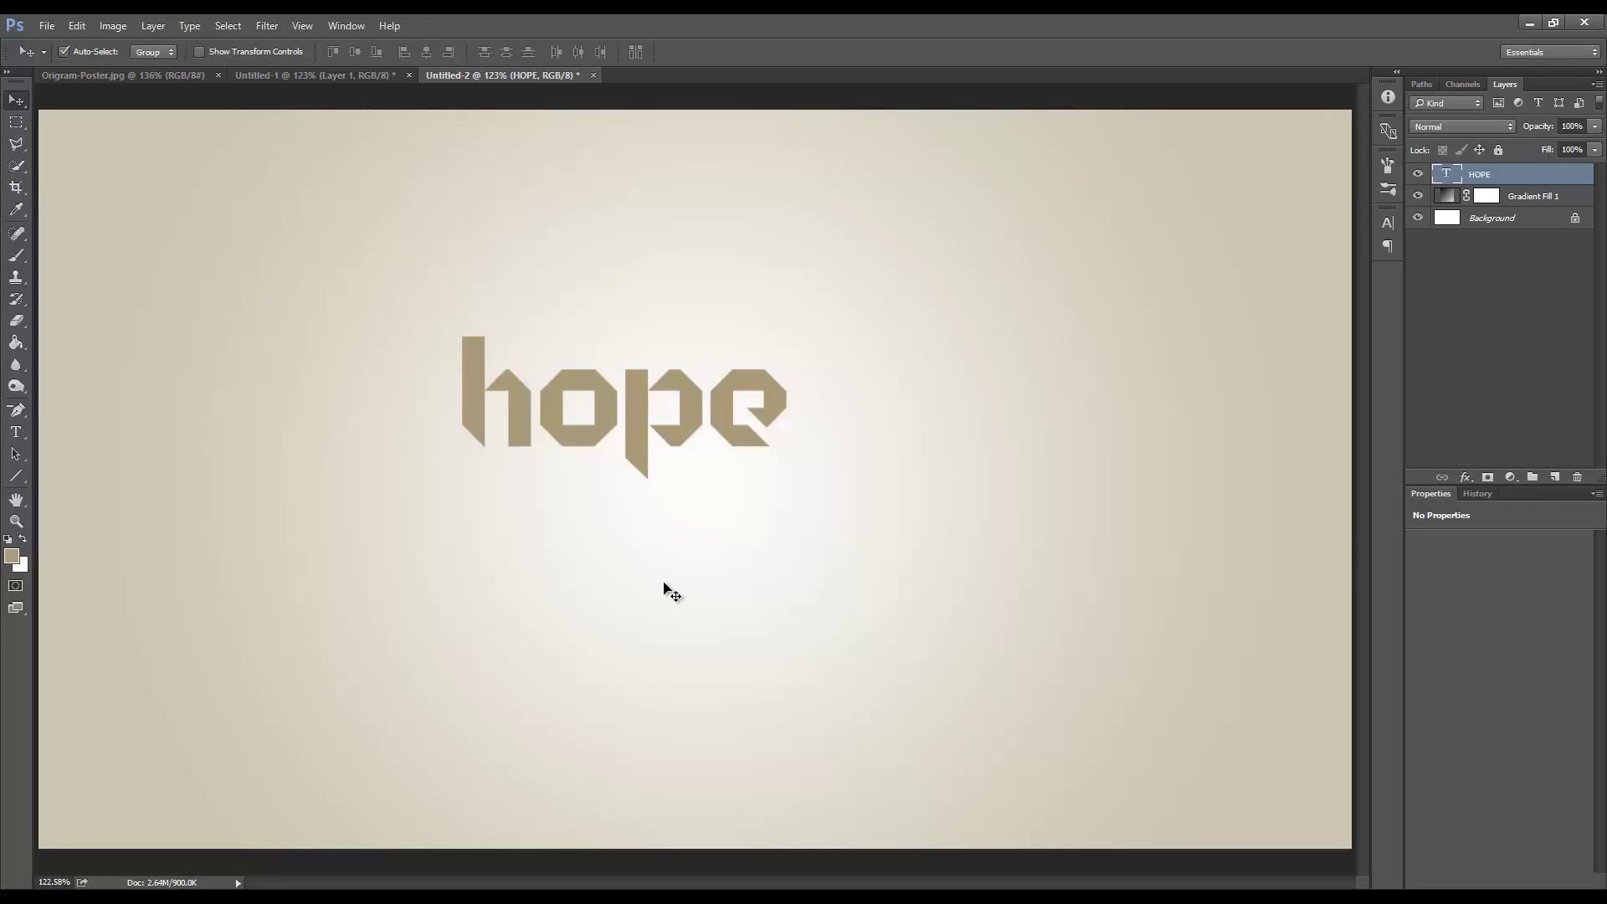
Scale the hope lettering up to about 158% with Free Transform
key("ctrl+t")
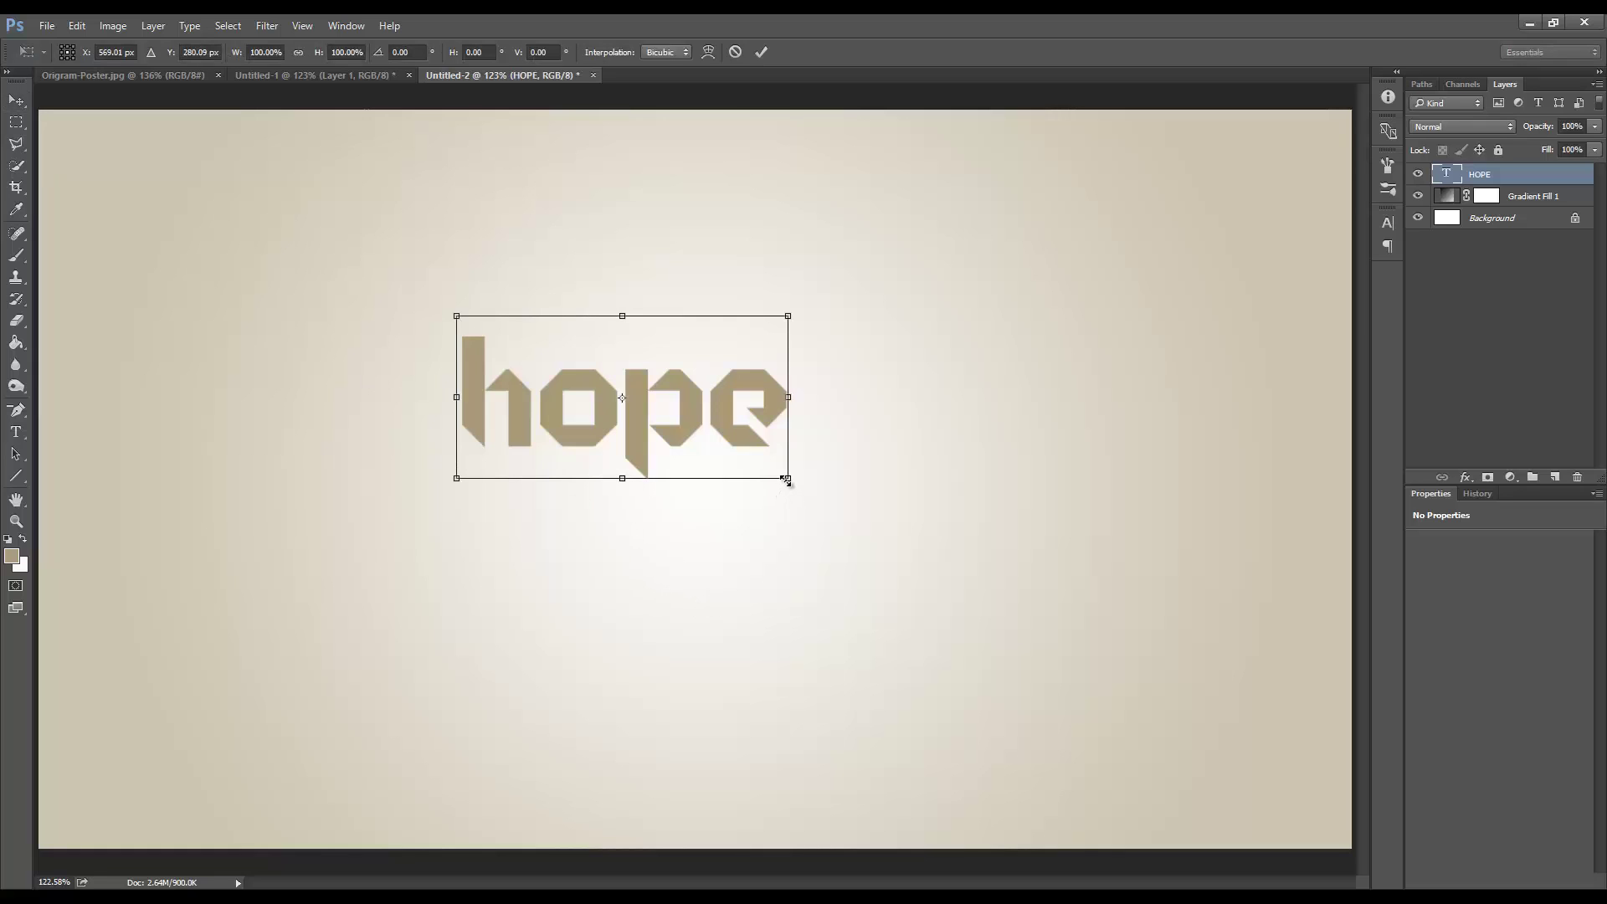
left_click_drag(786, 479, 960, 637)
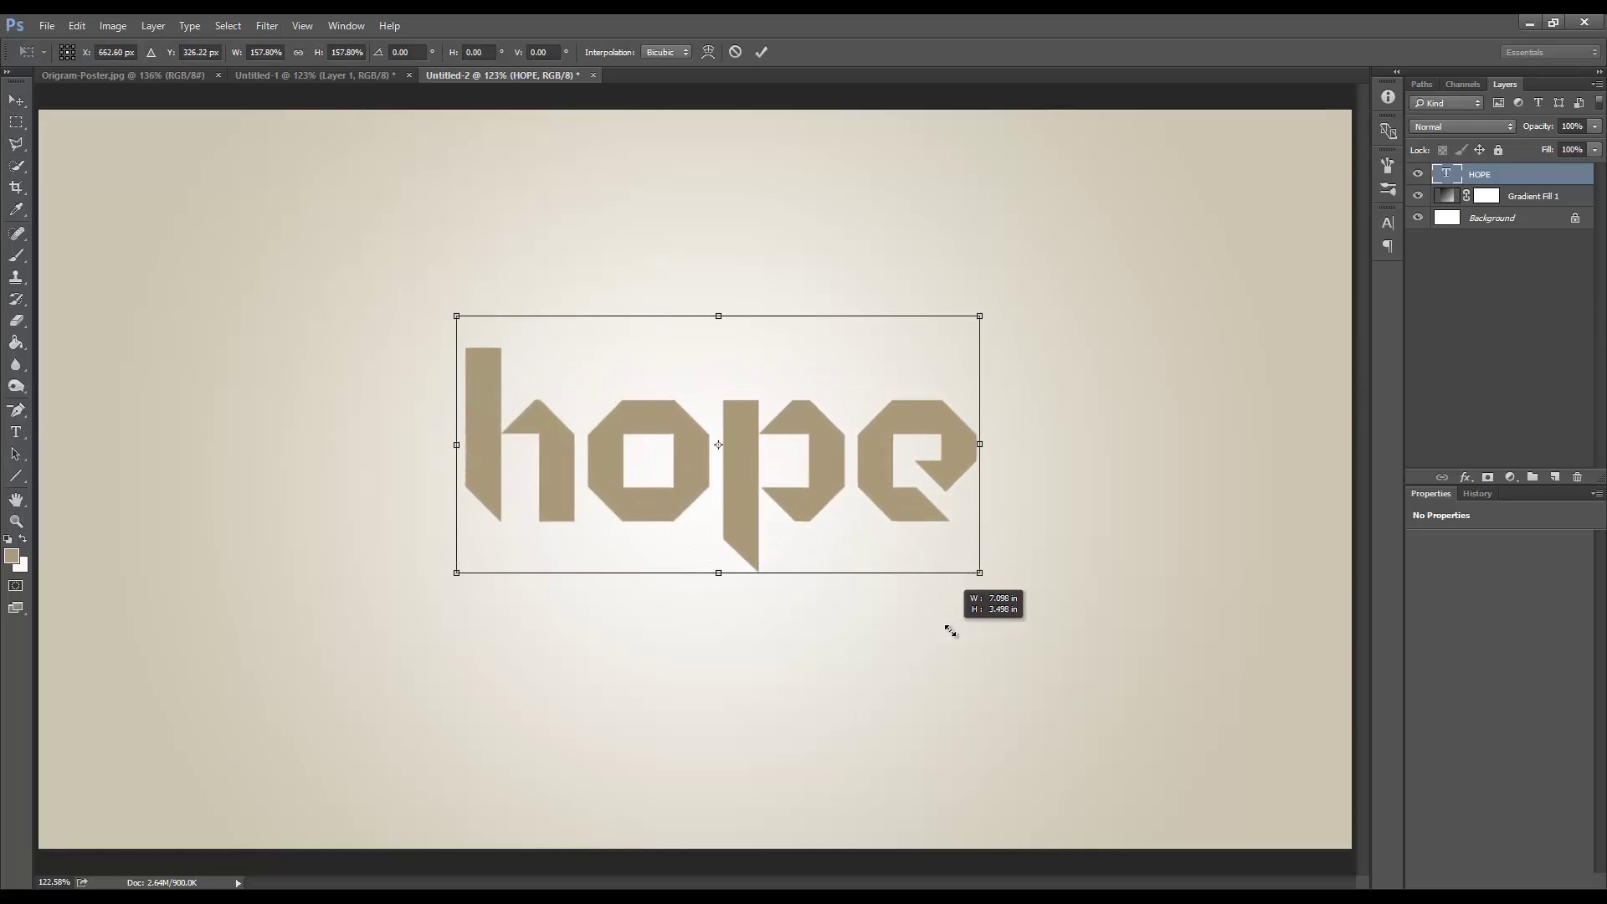
key("Return")
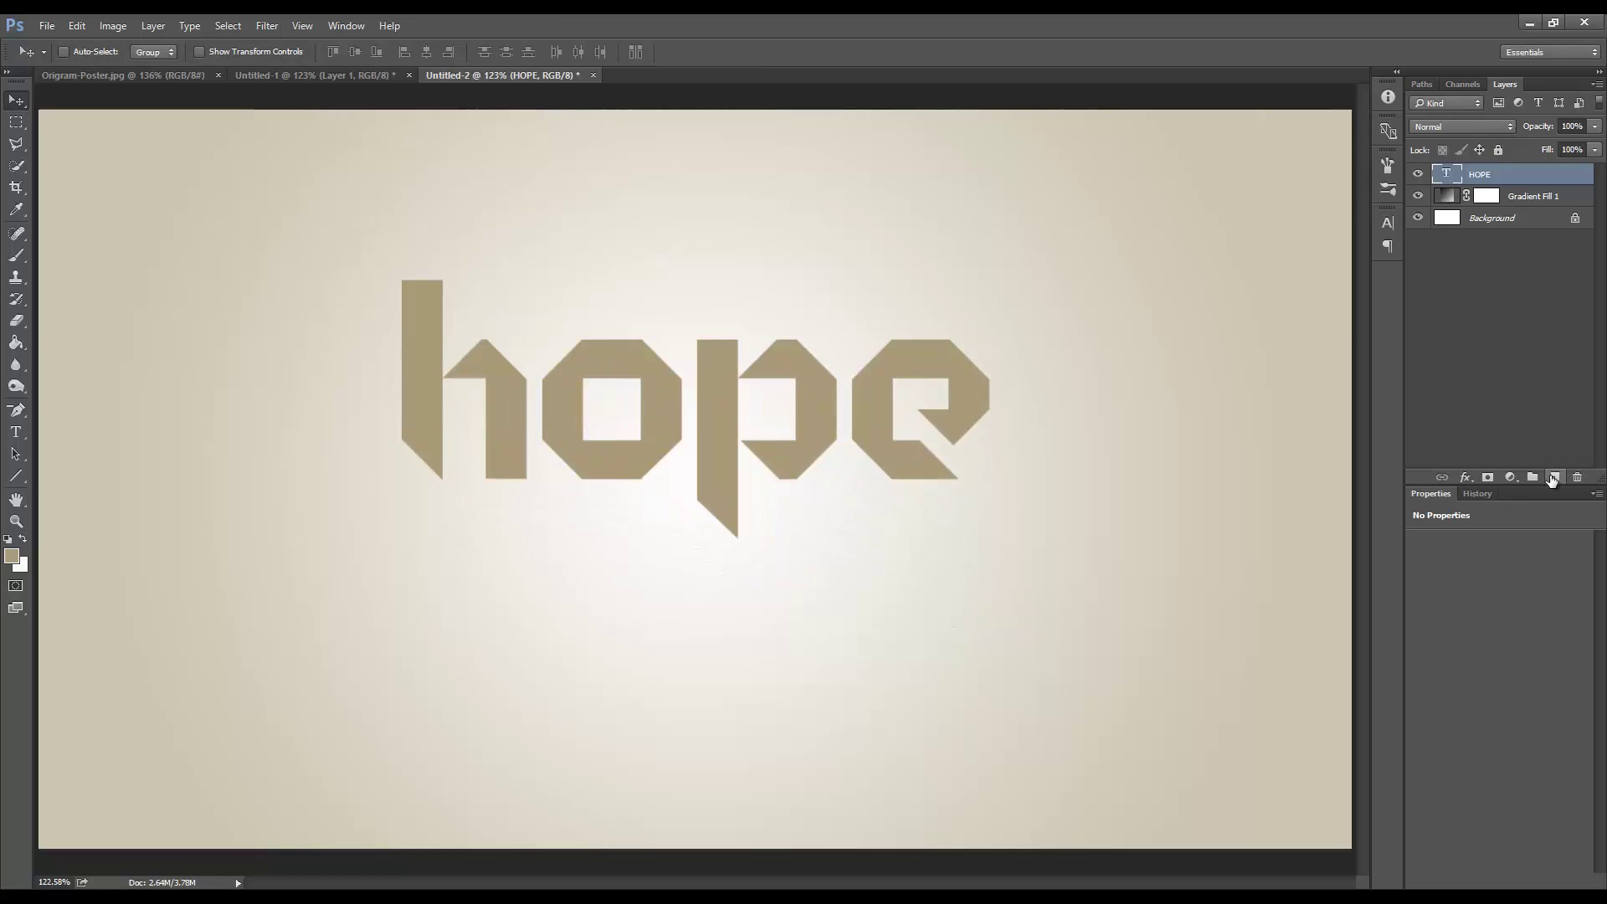
On a new layer above the text, paint a large soft black brush blob over the letters
left_click(1552, 477)
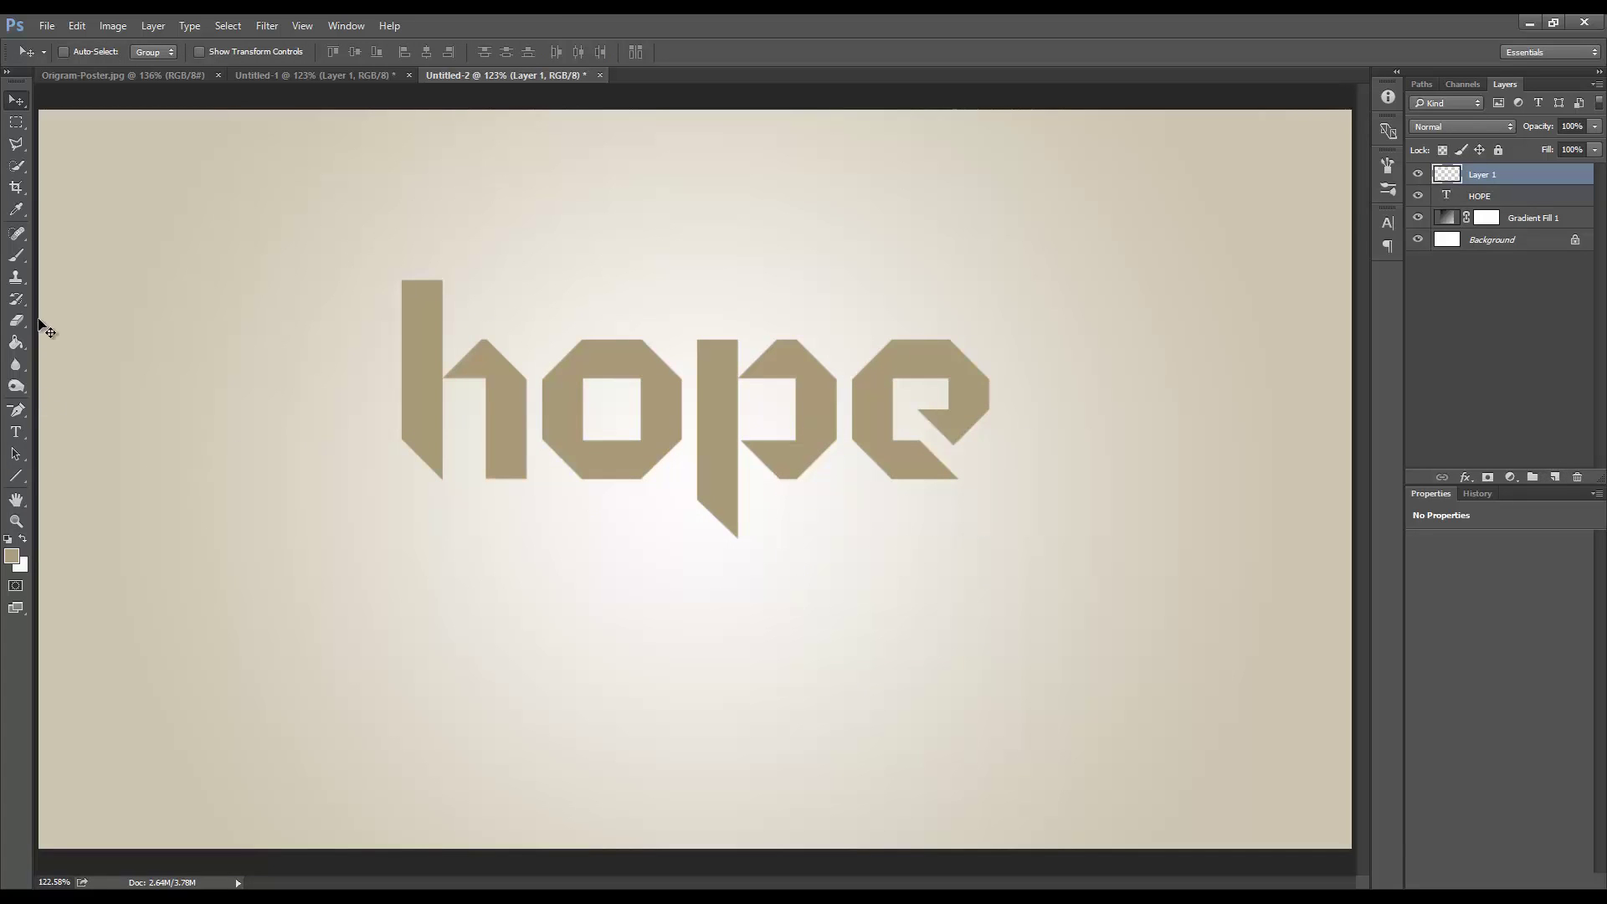
left_click(15, 256)
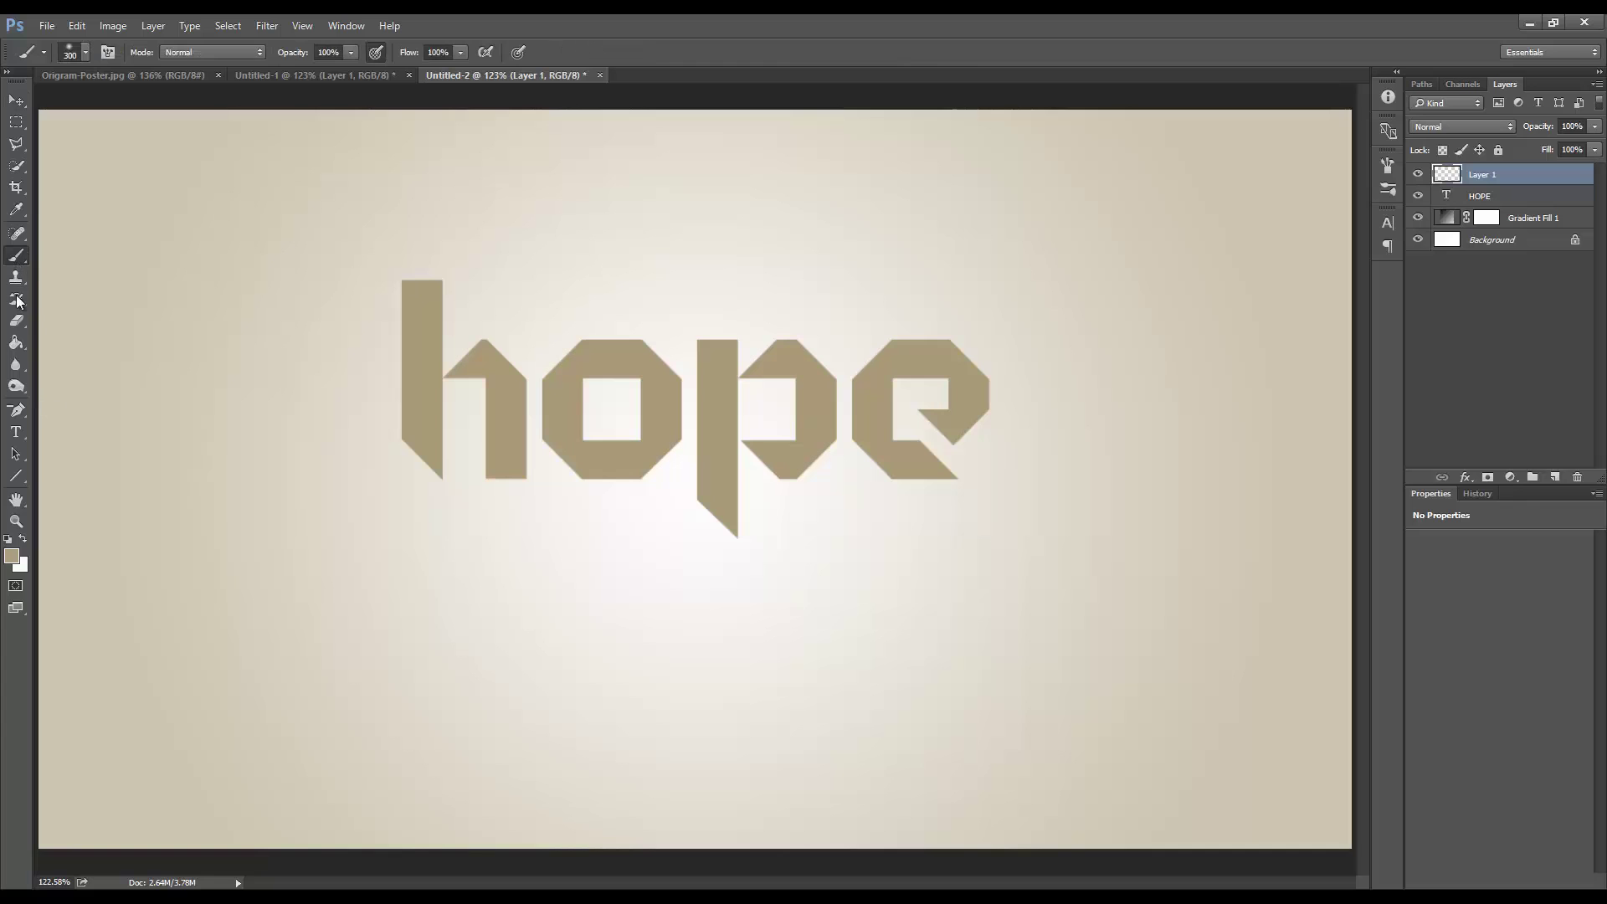
left_click(11, 555)
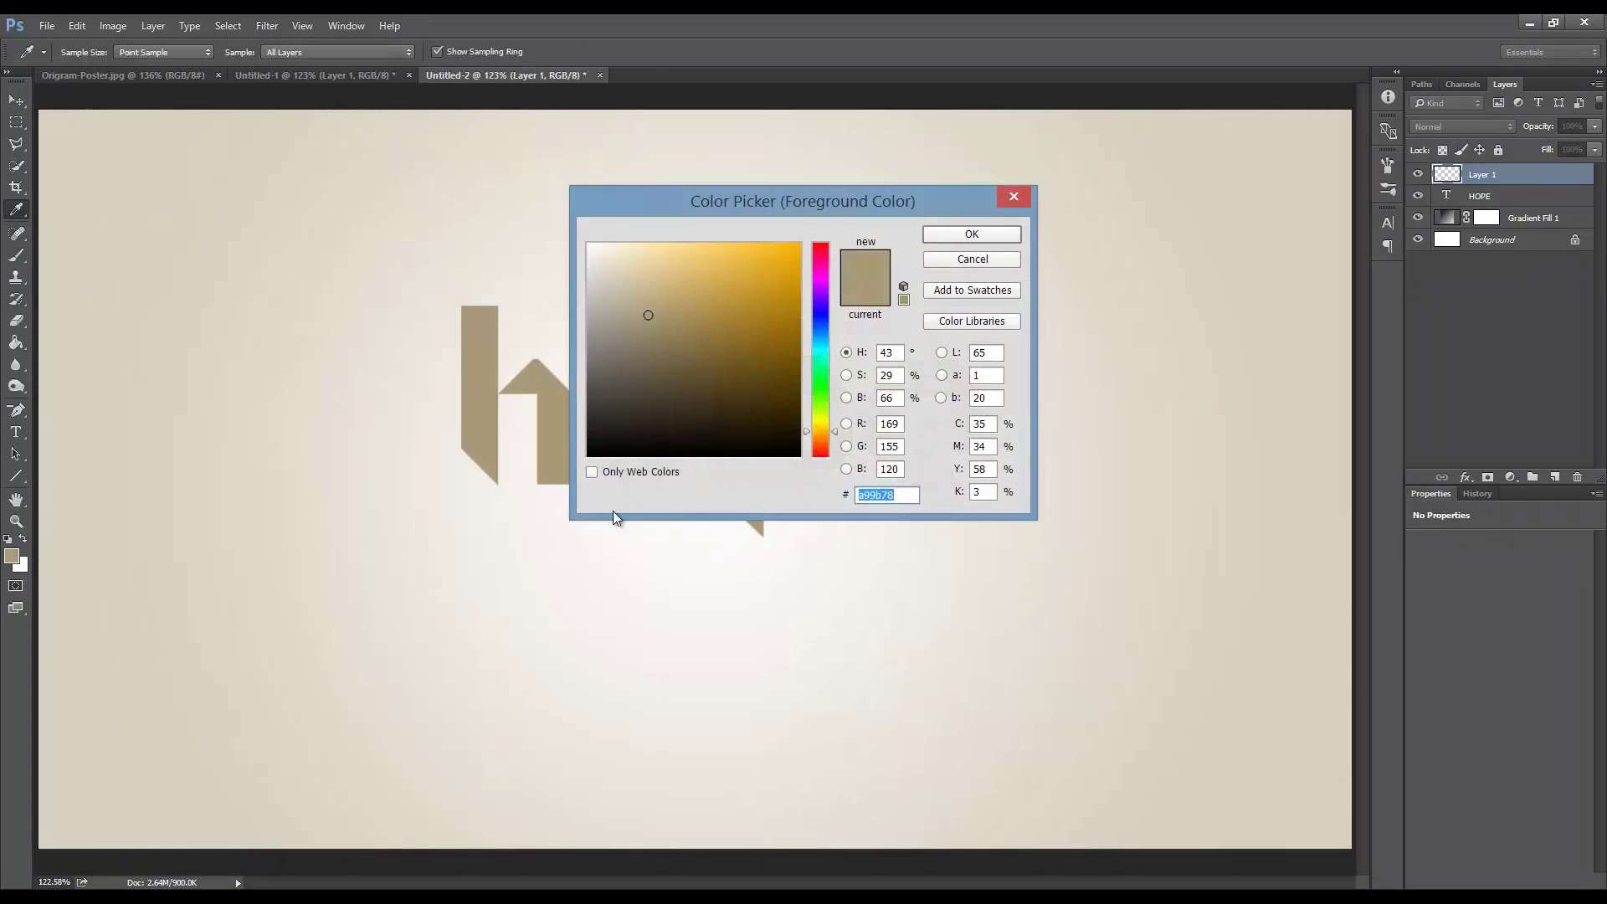
left_click(589, 453)
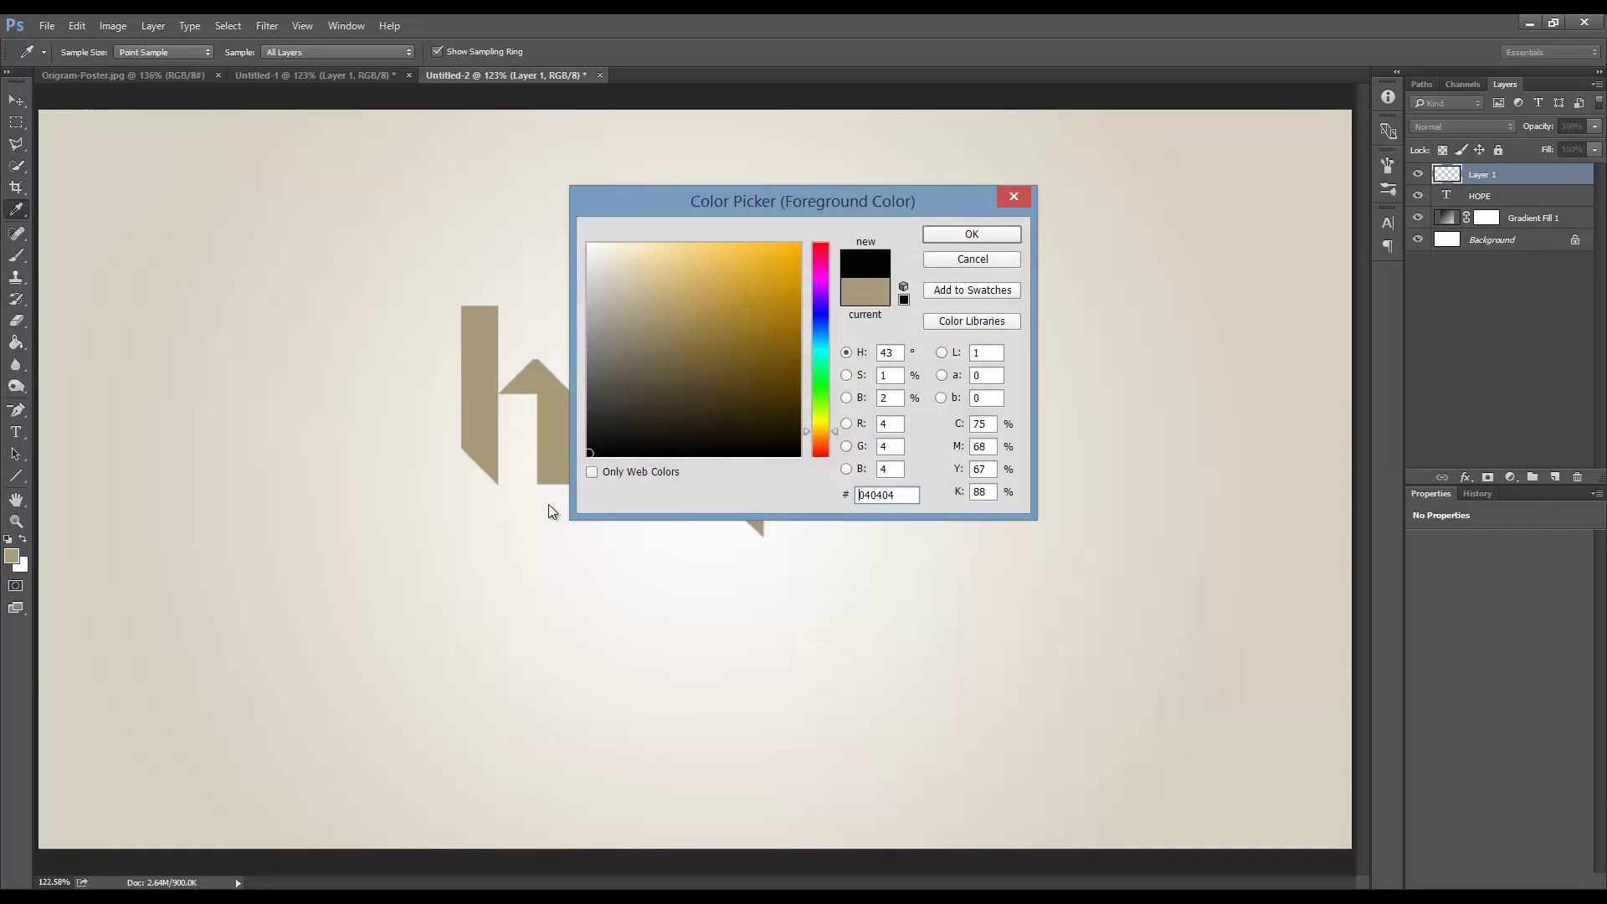
left_click(969, 236)
key("b")
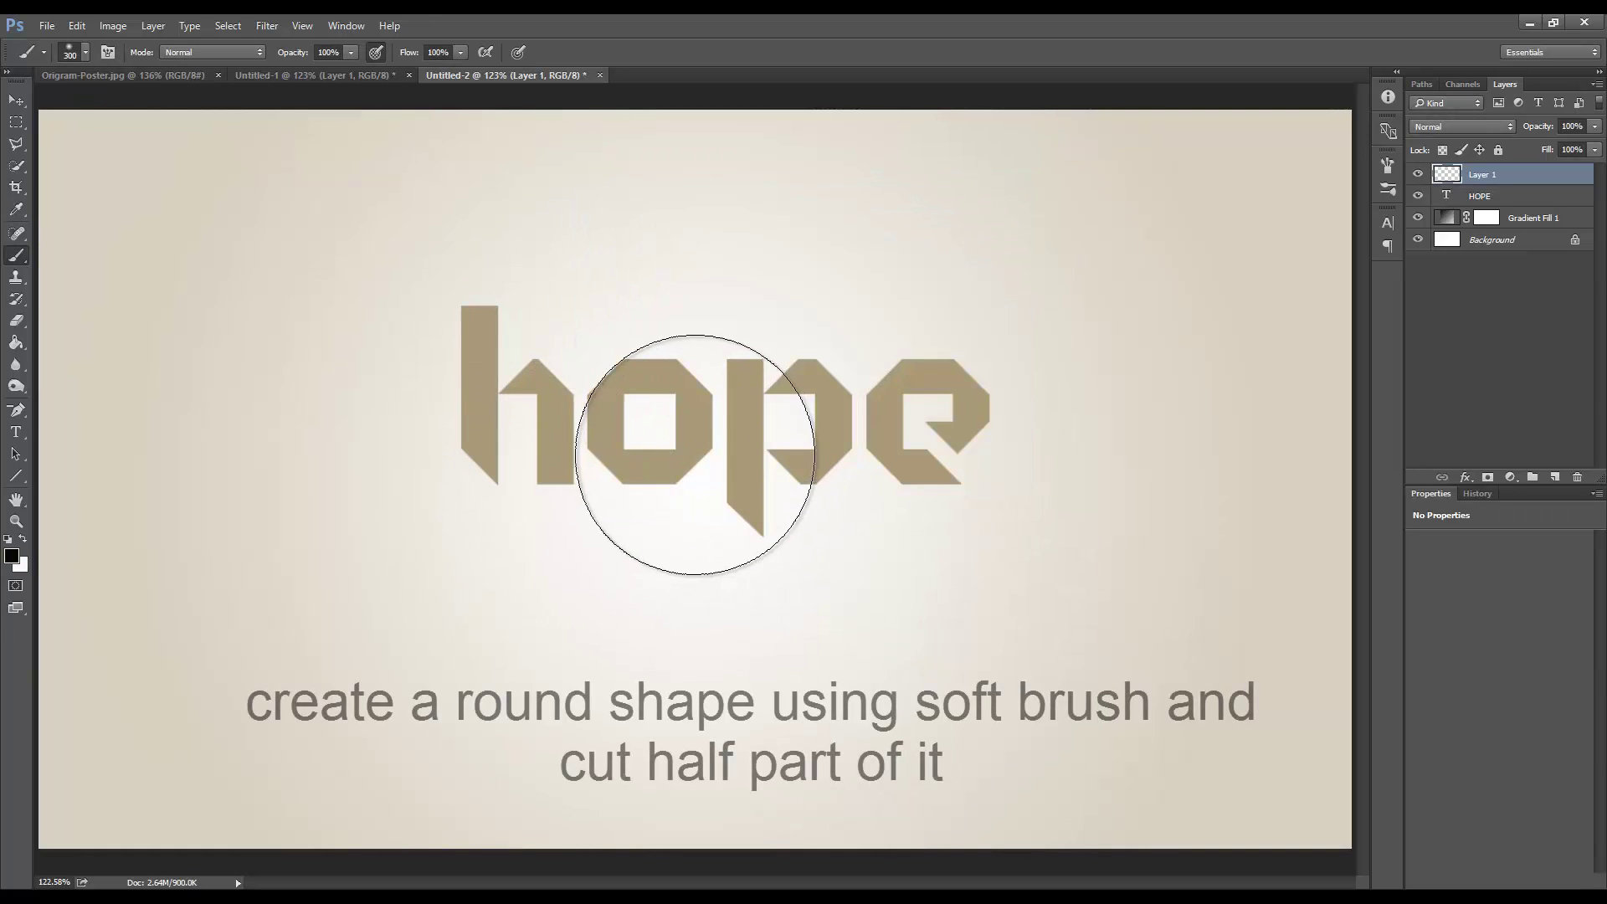
left_click(686, 448)
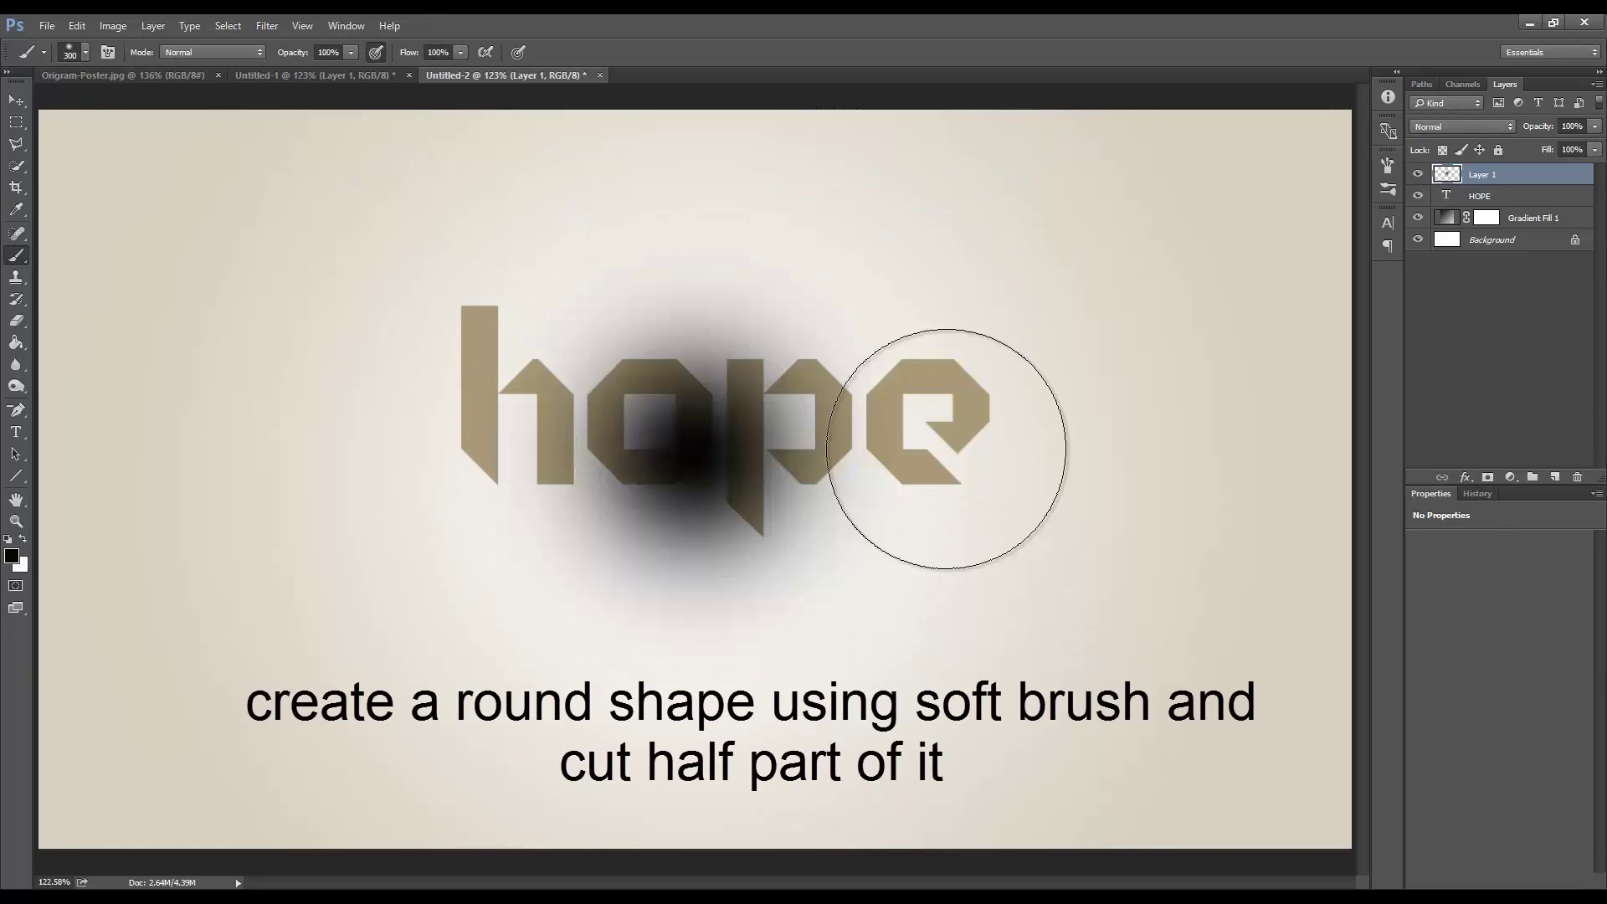
Delete the blob's upper half with a rectangular selection, then deselect
left_click(16, 122)
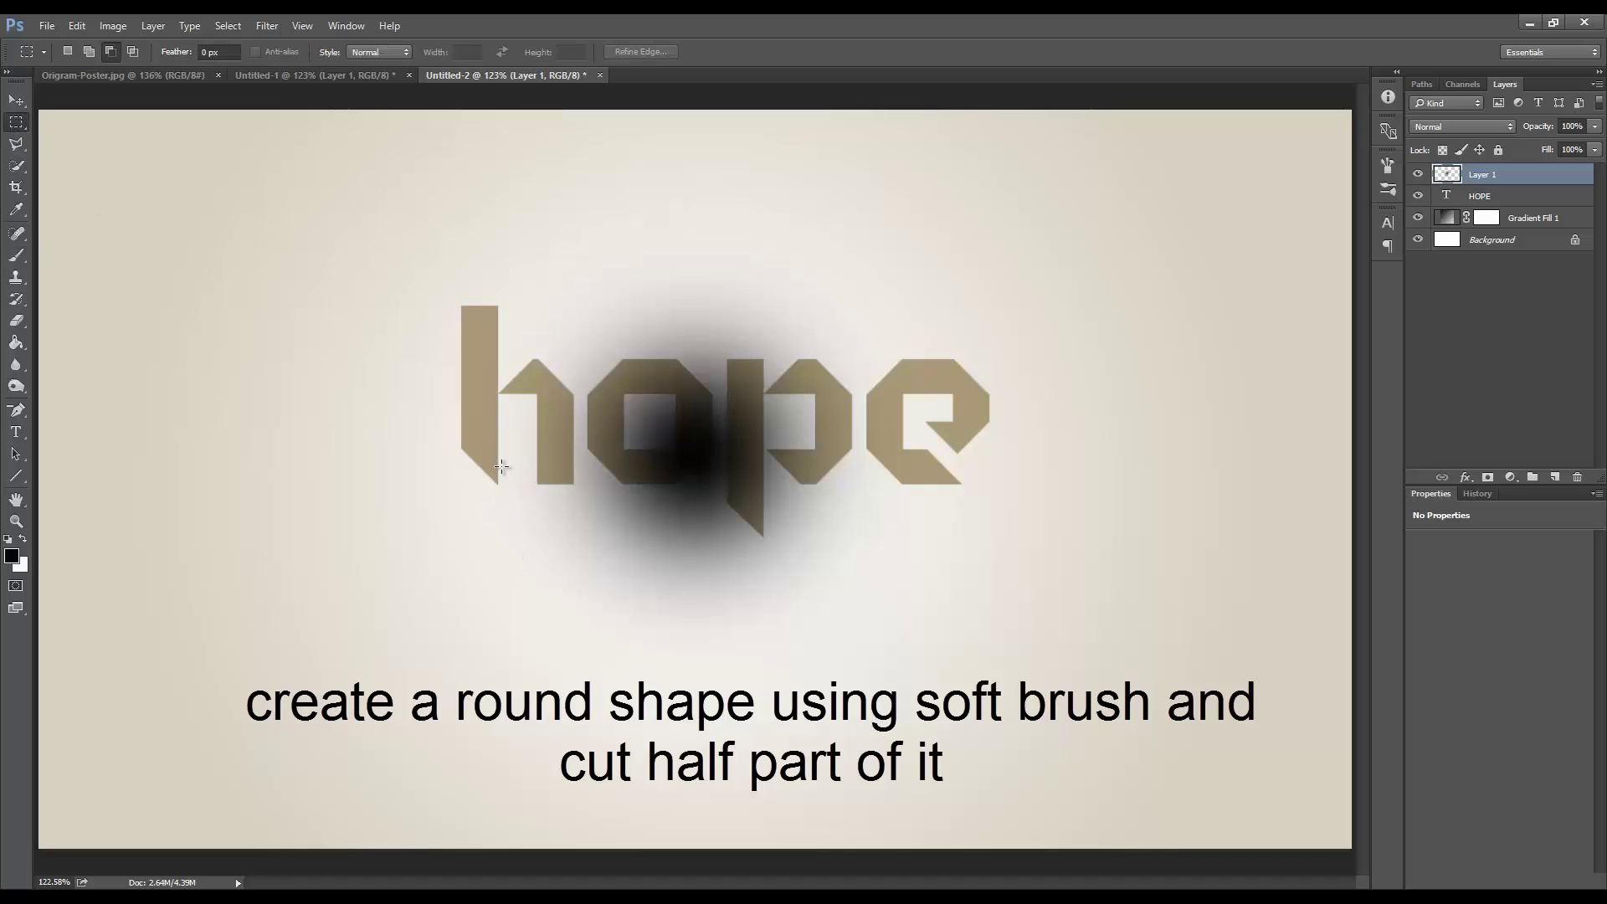
left_click_drag(520, 457, 904, 635)
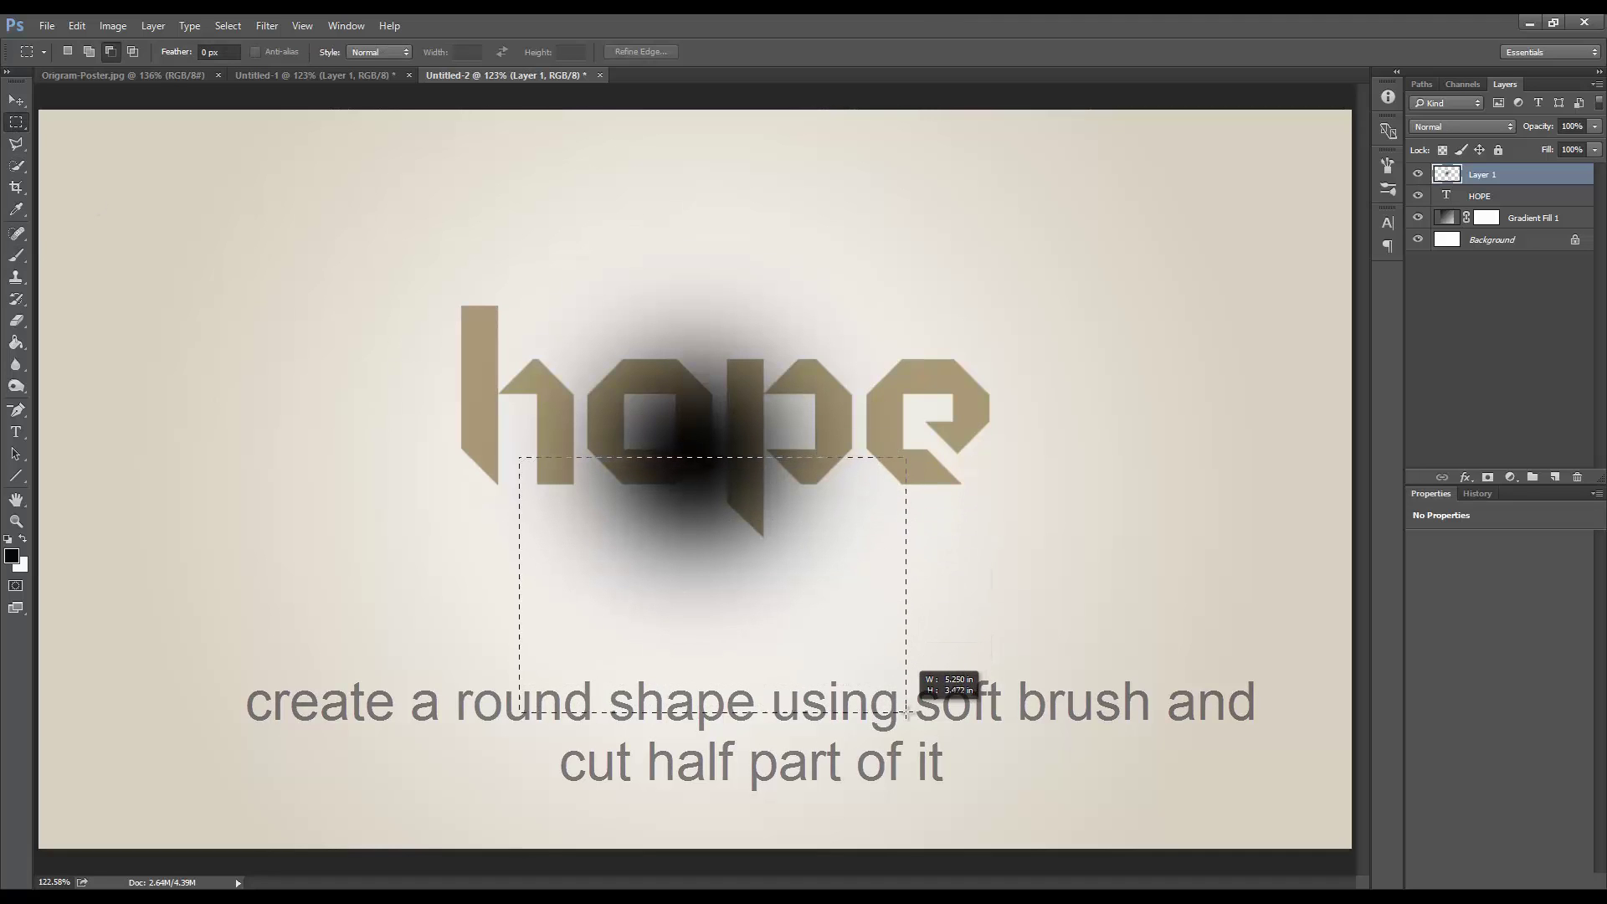
left_click_drag(926, 359, 926, 205)
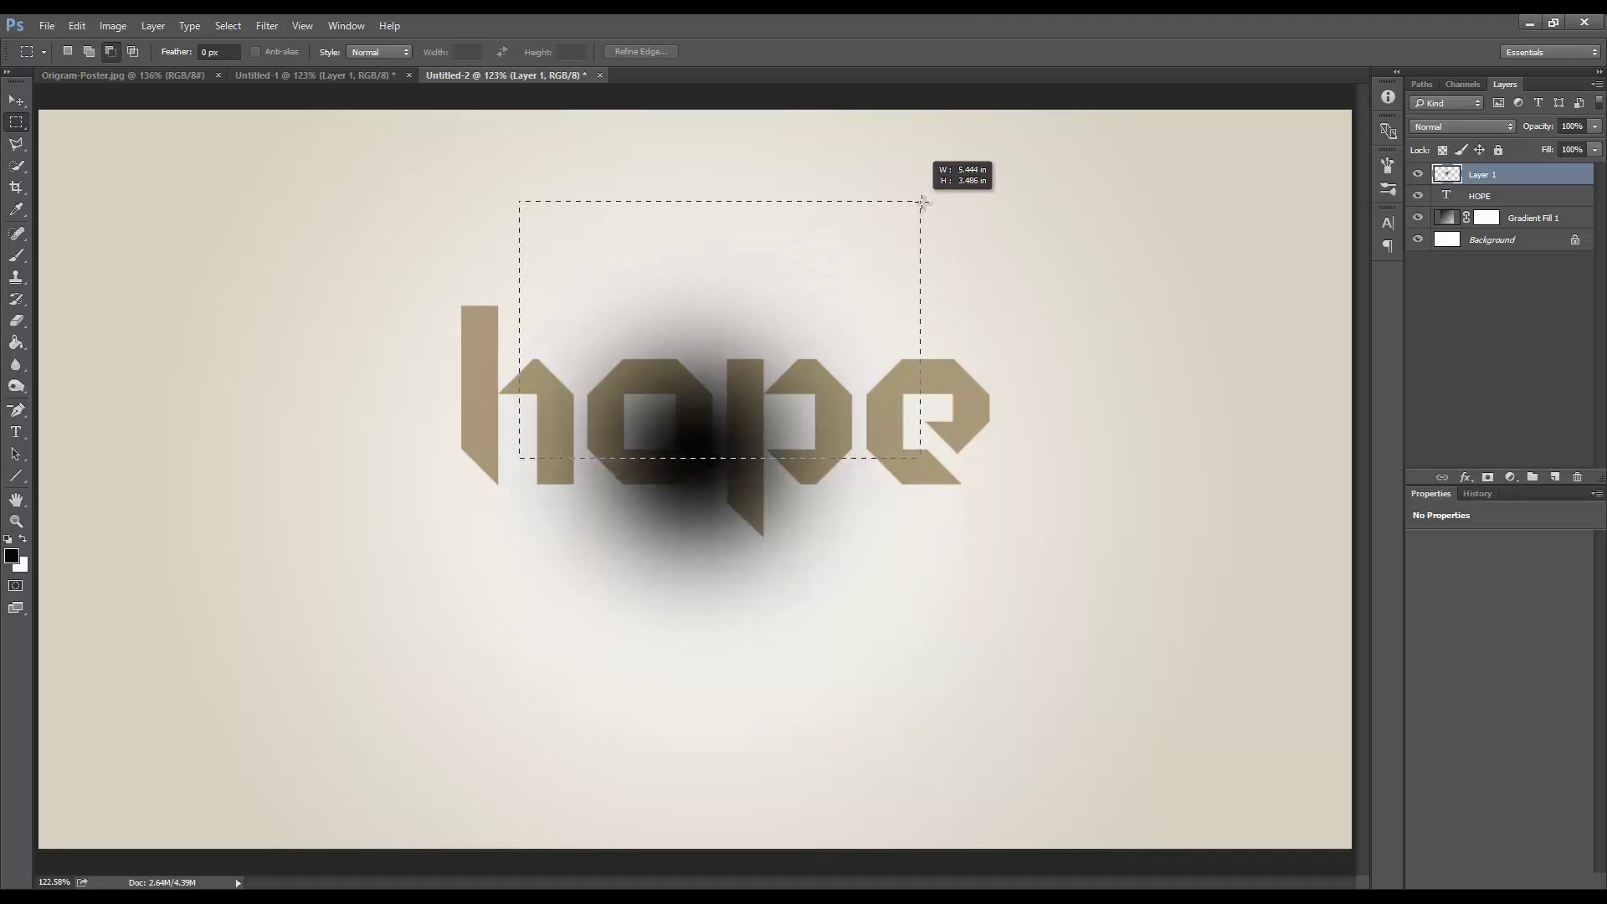
left_click_drag(926, 204, 1011, 193)
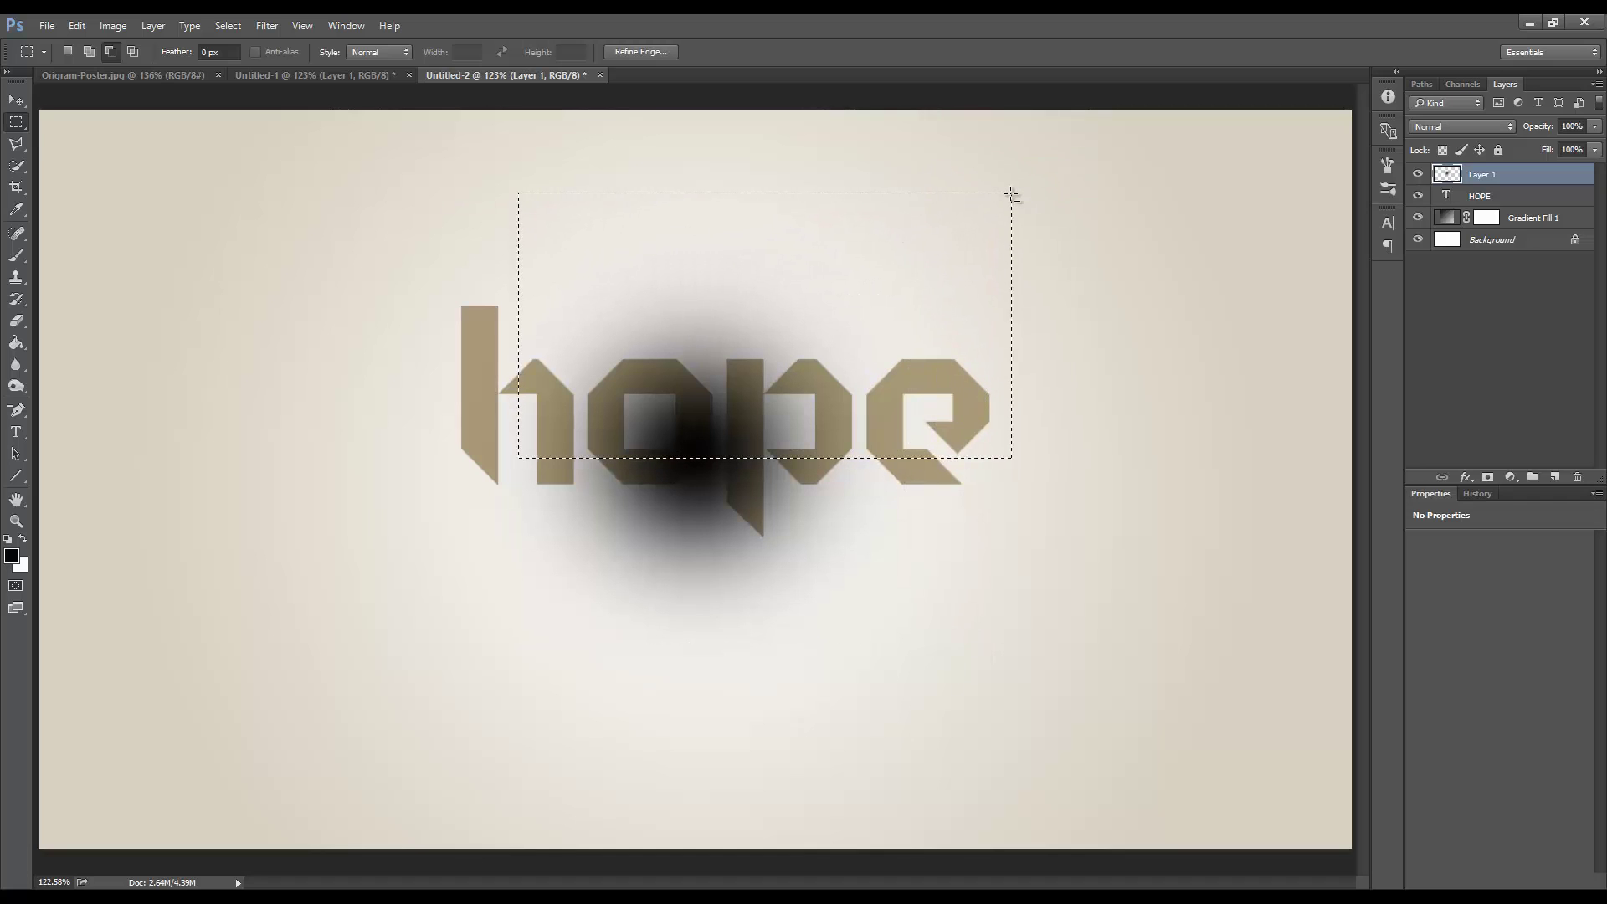
key("shift+Left")
key("shift+Left")
key("shift+Left")
key("shift+Left")
key("shift+Left")
key("shift+Left")
key("Delete")
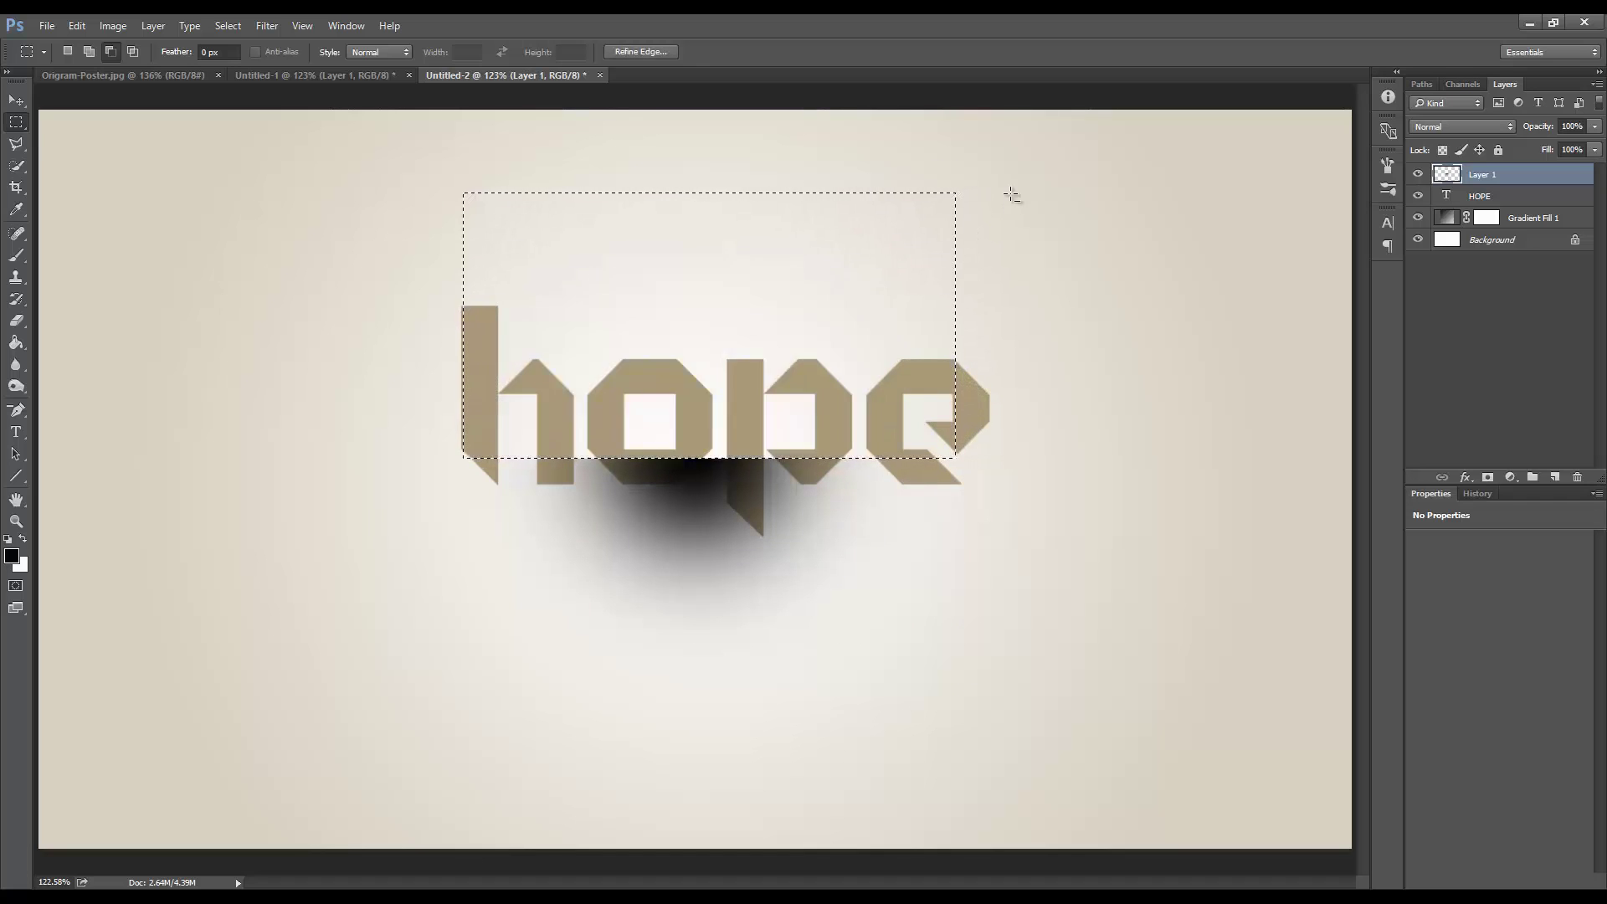
key("ctrl+d")
left_click(16, 101)
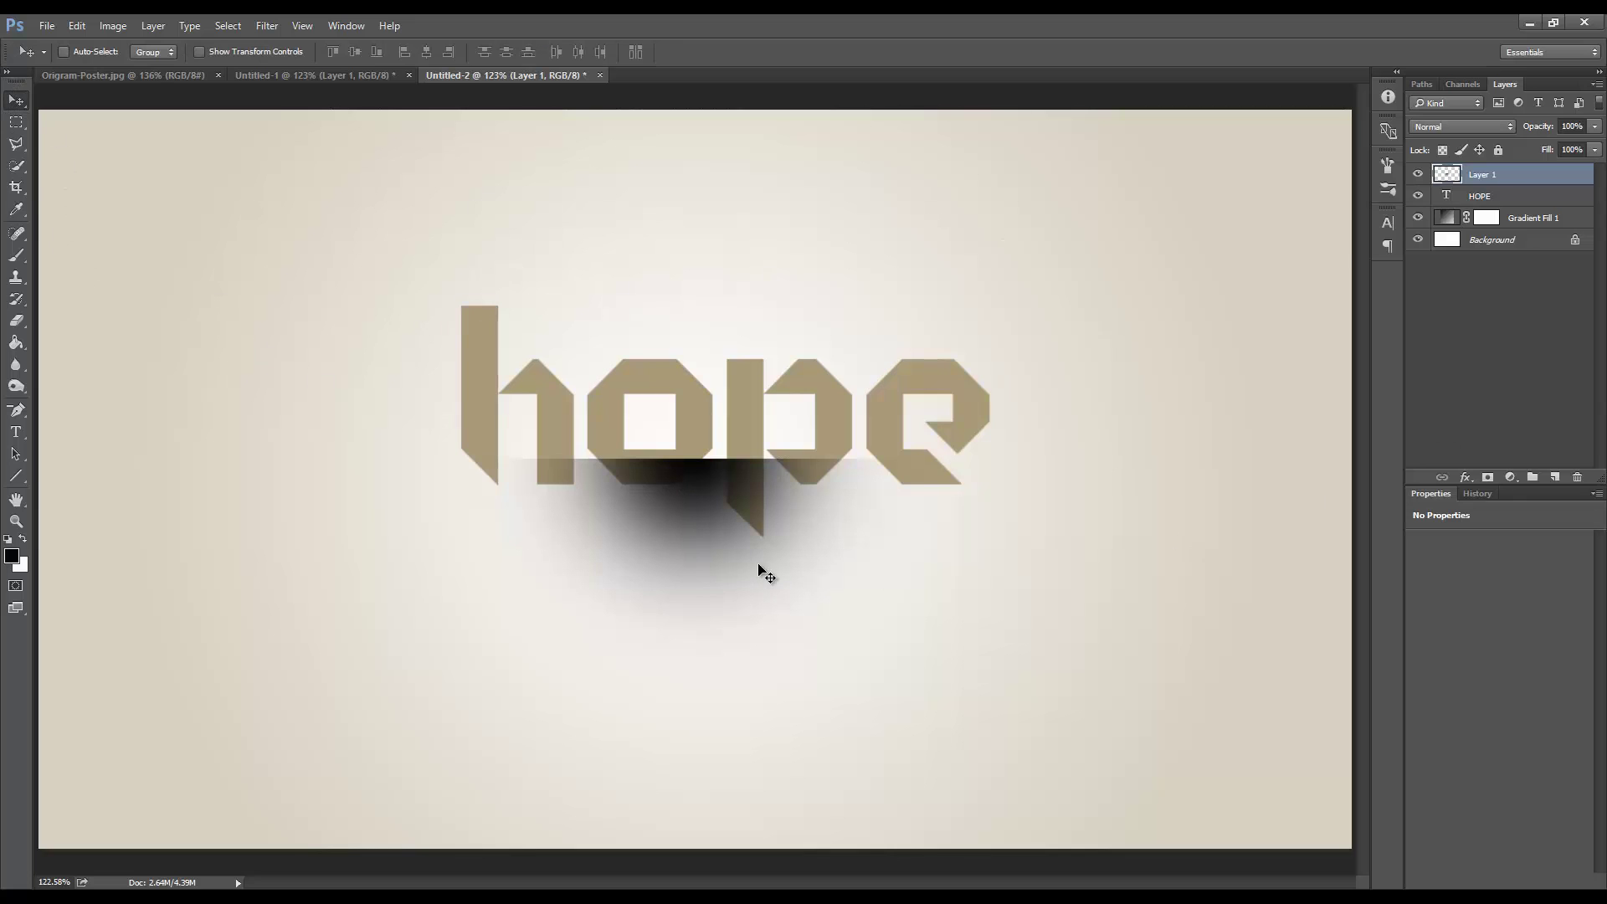
Move the half shadow into the h, narrowing it to about half width and squashing it to about 31% height
key("ctrl+plus")
key("ctrl+plus")
key("ctrl+plus")
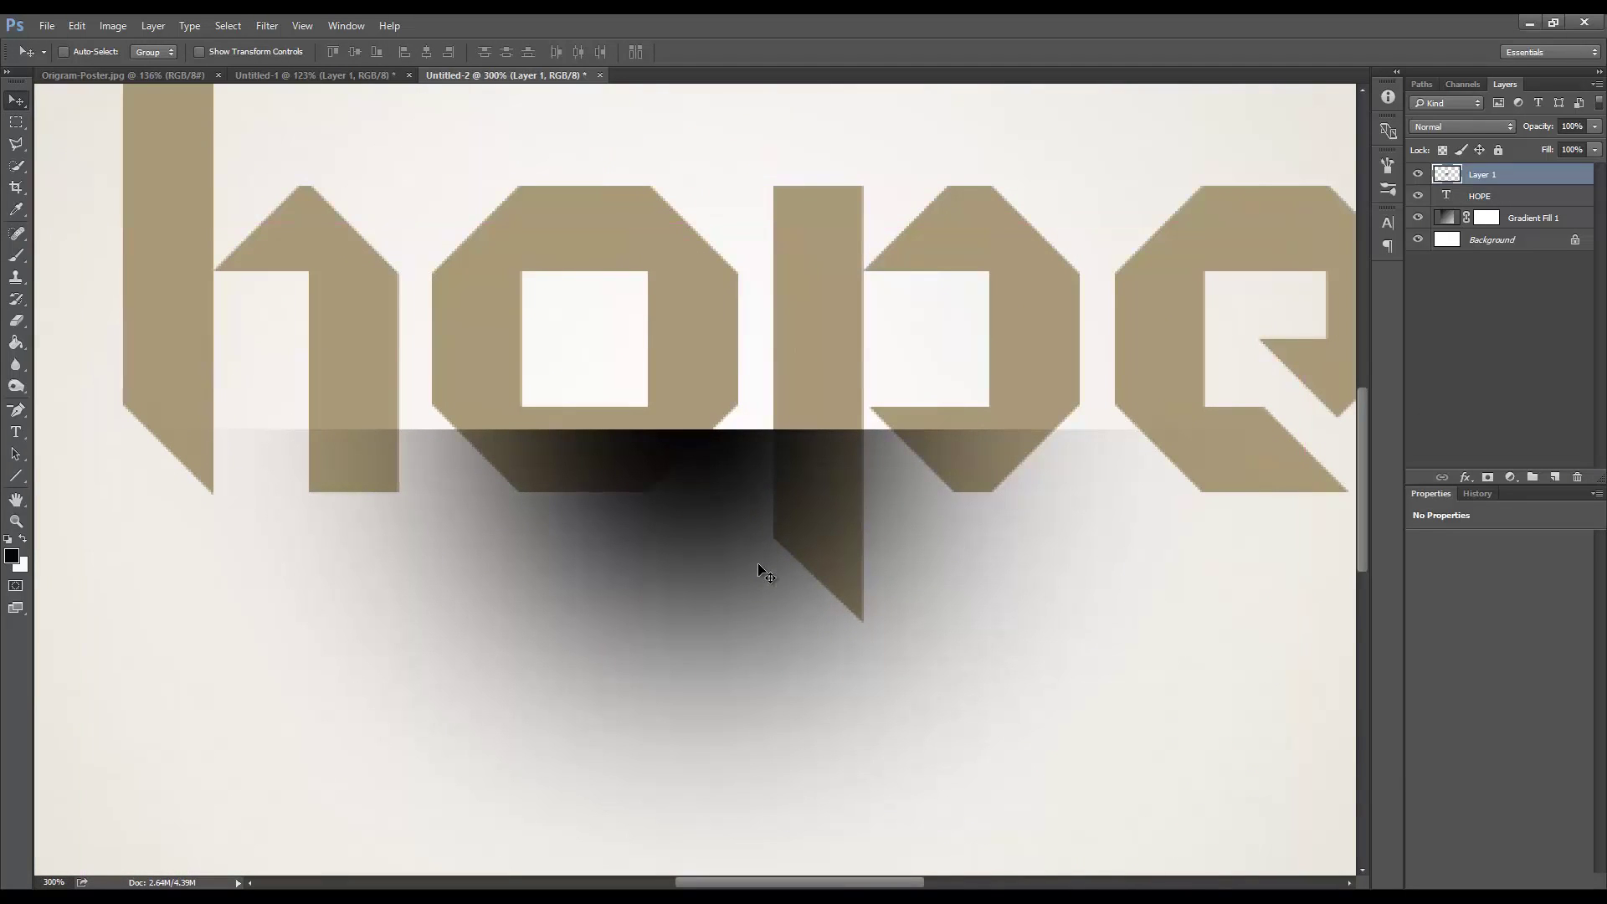
mouse_move(757, 562)
left_mouse_down()
mouse_move(638, 516)
mouse_move(579, 405)
left_mouse_up()
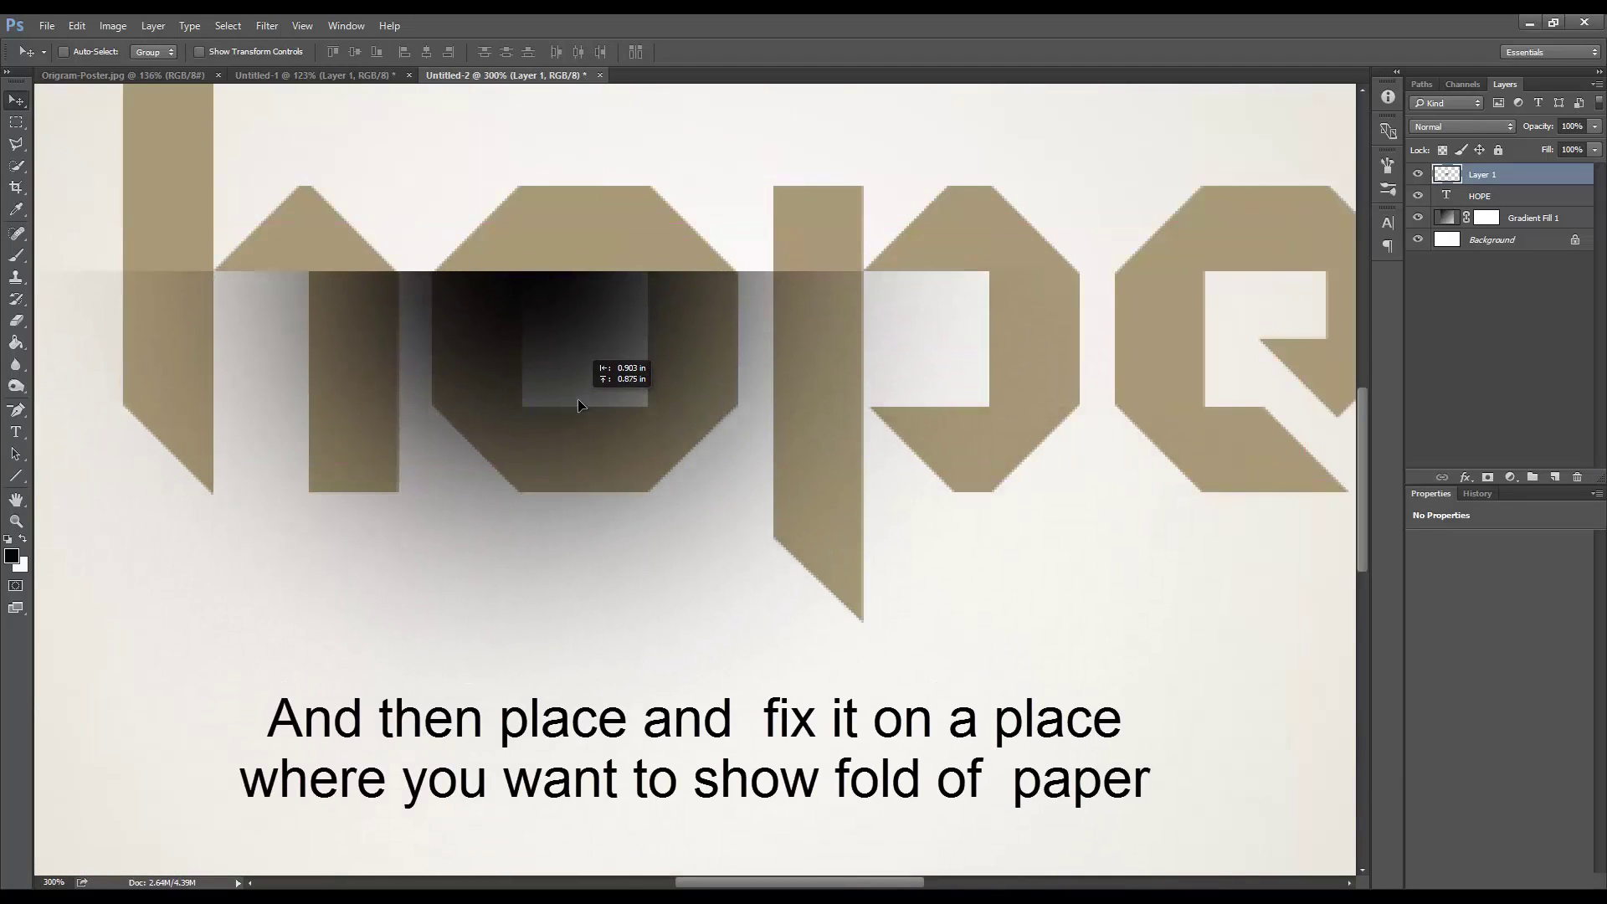
key("ctrl+t")
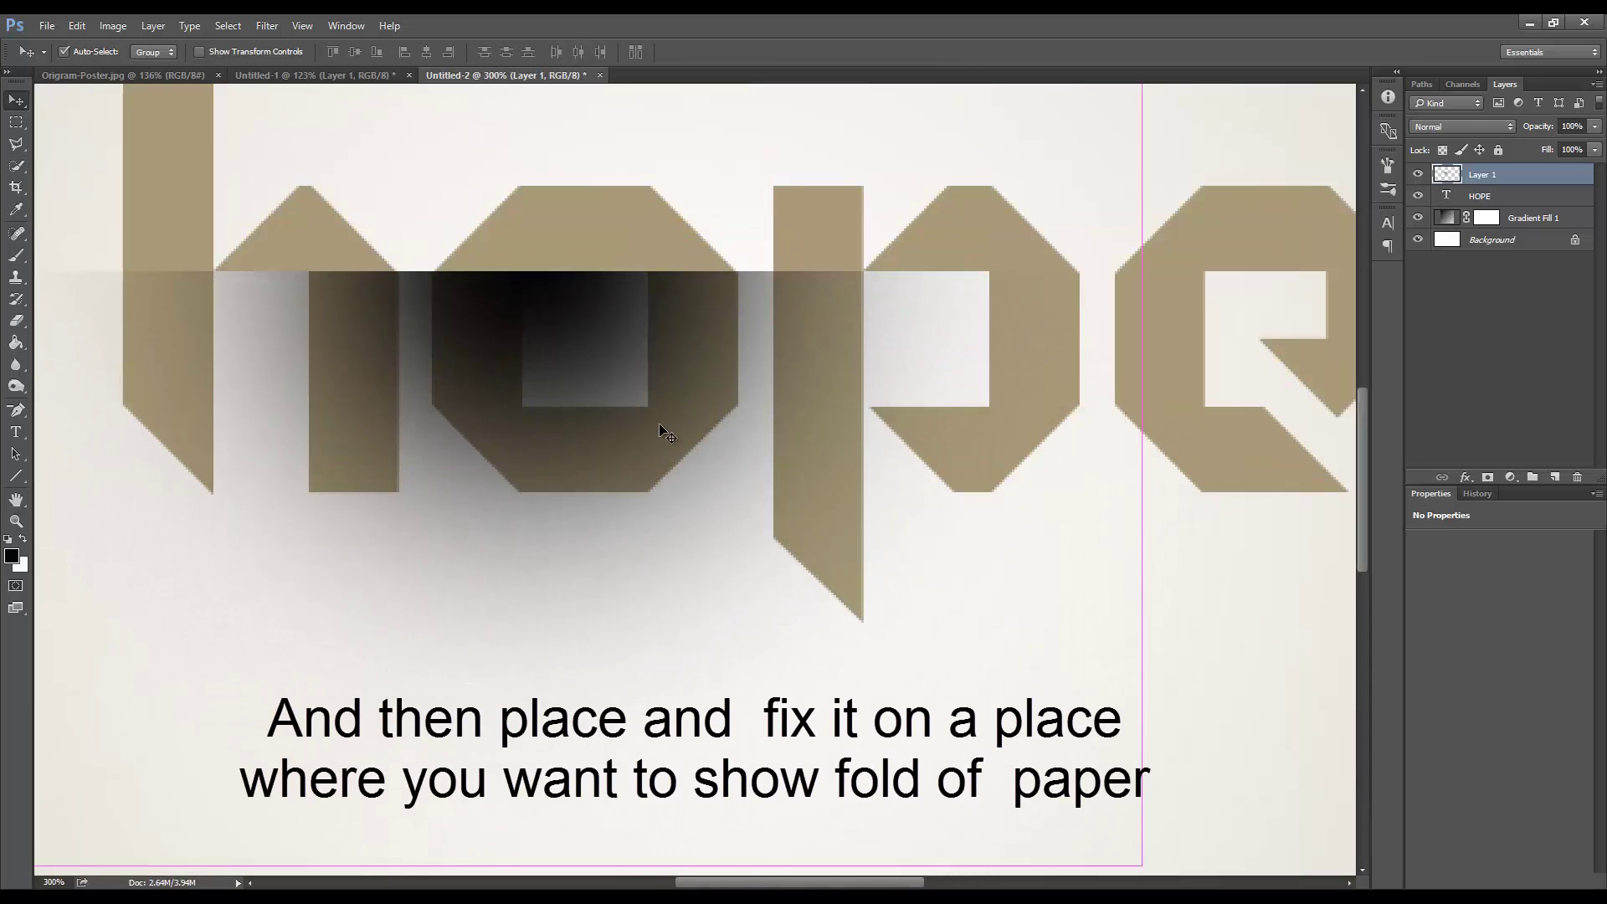
left_click_drag(1141, 469, 509, 466)
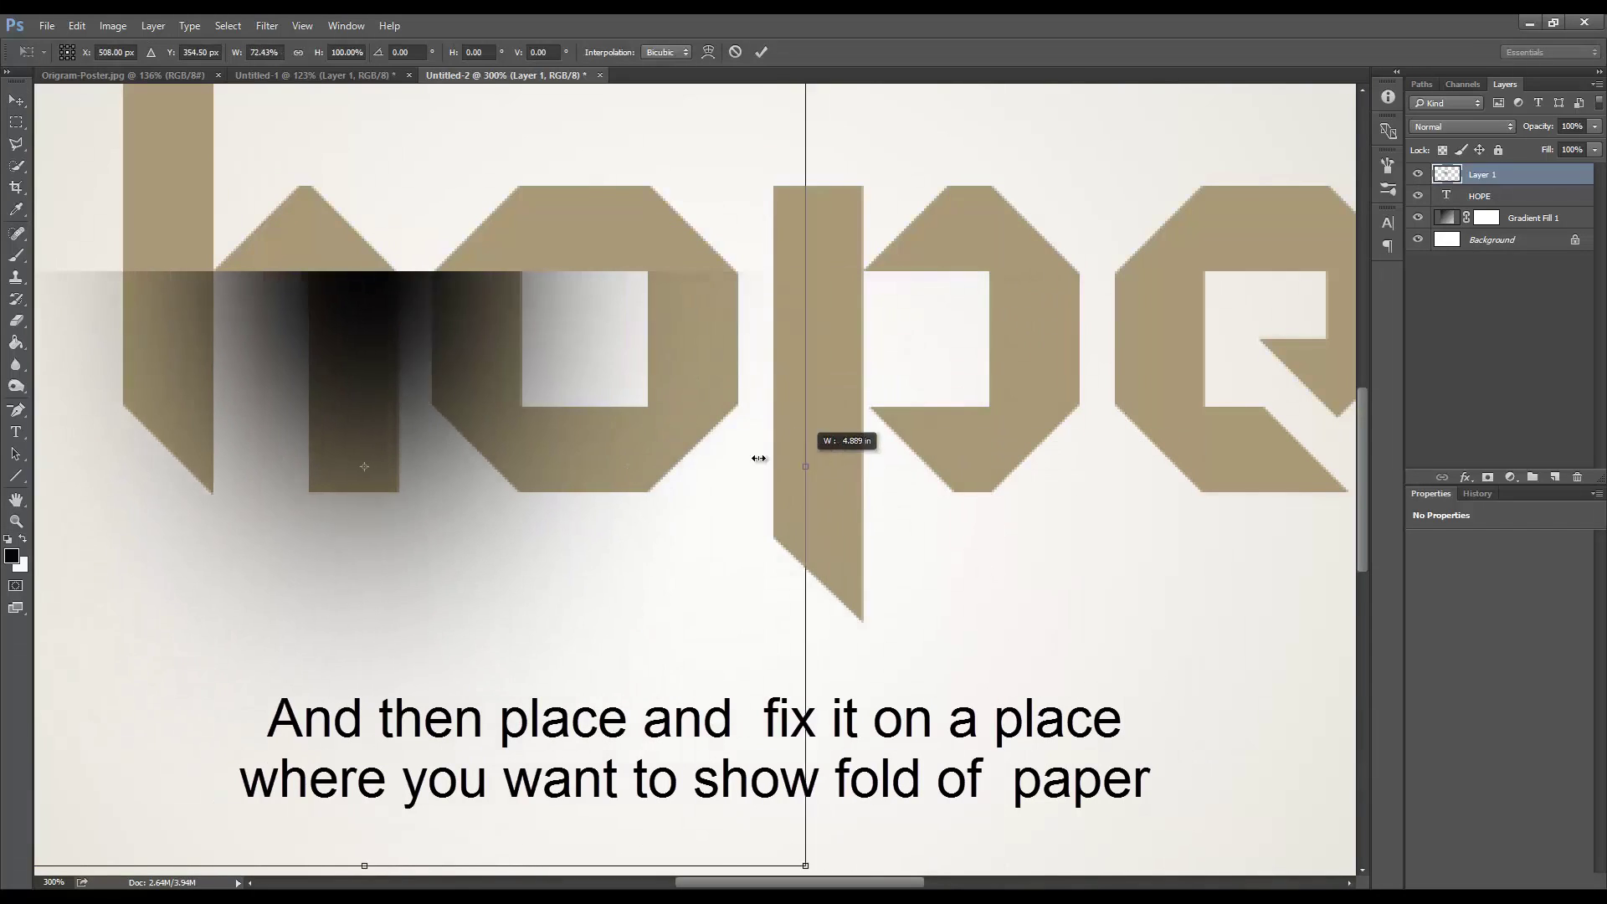
left_click_drag(395, 452, 518, 453)
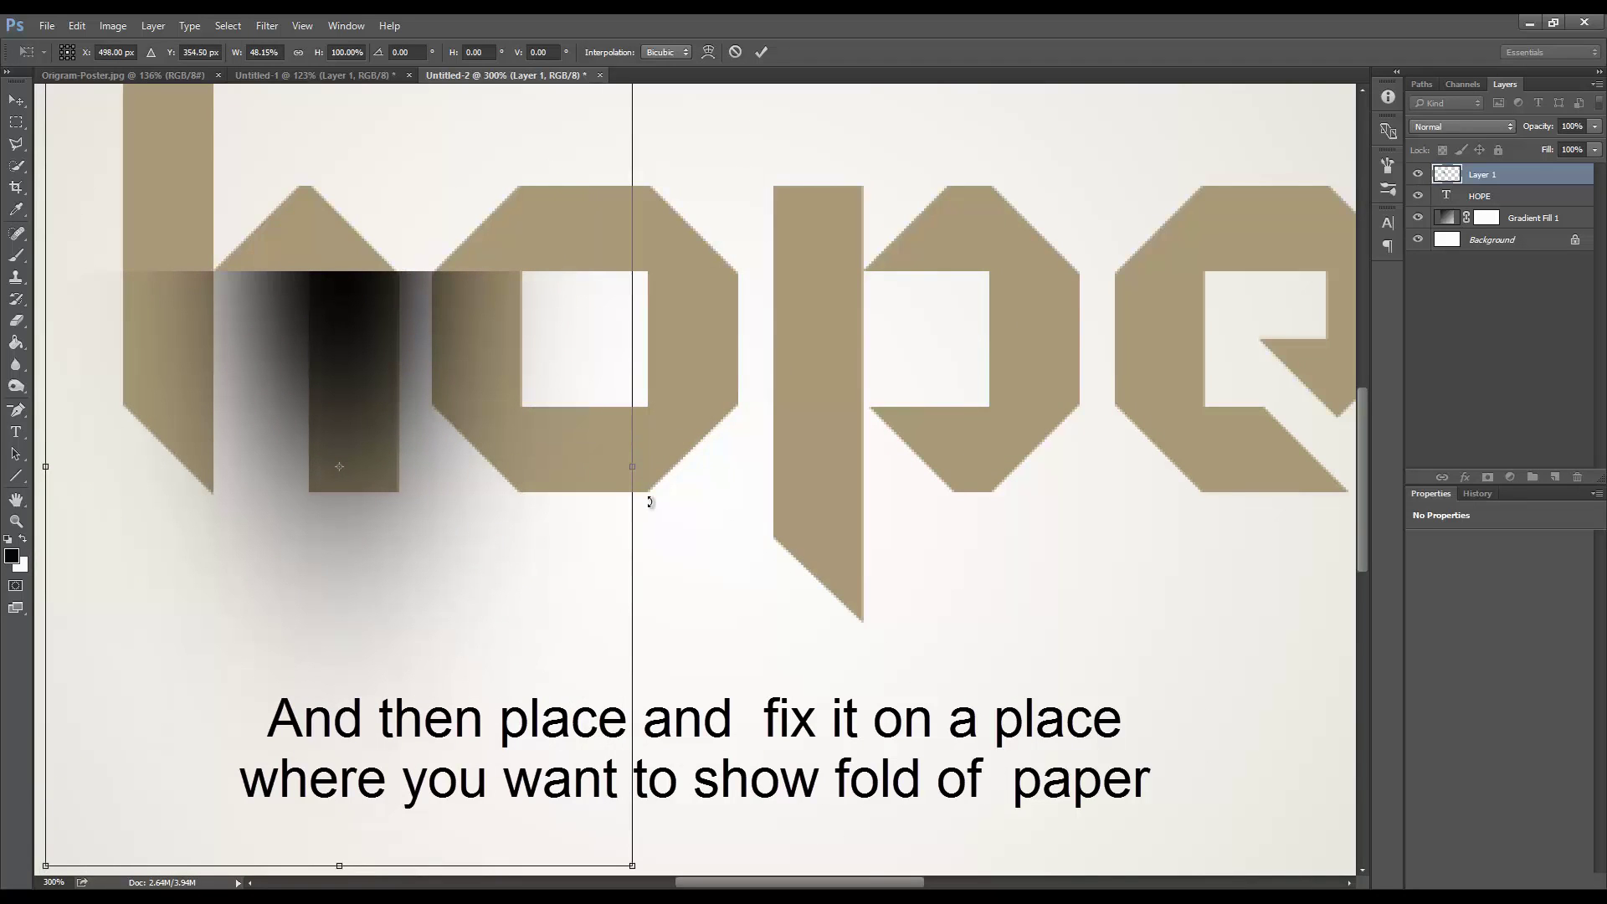
key("ctrl+1")
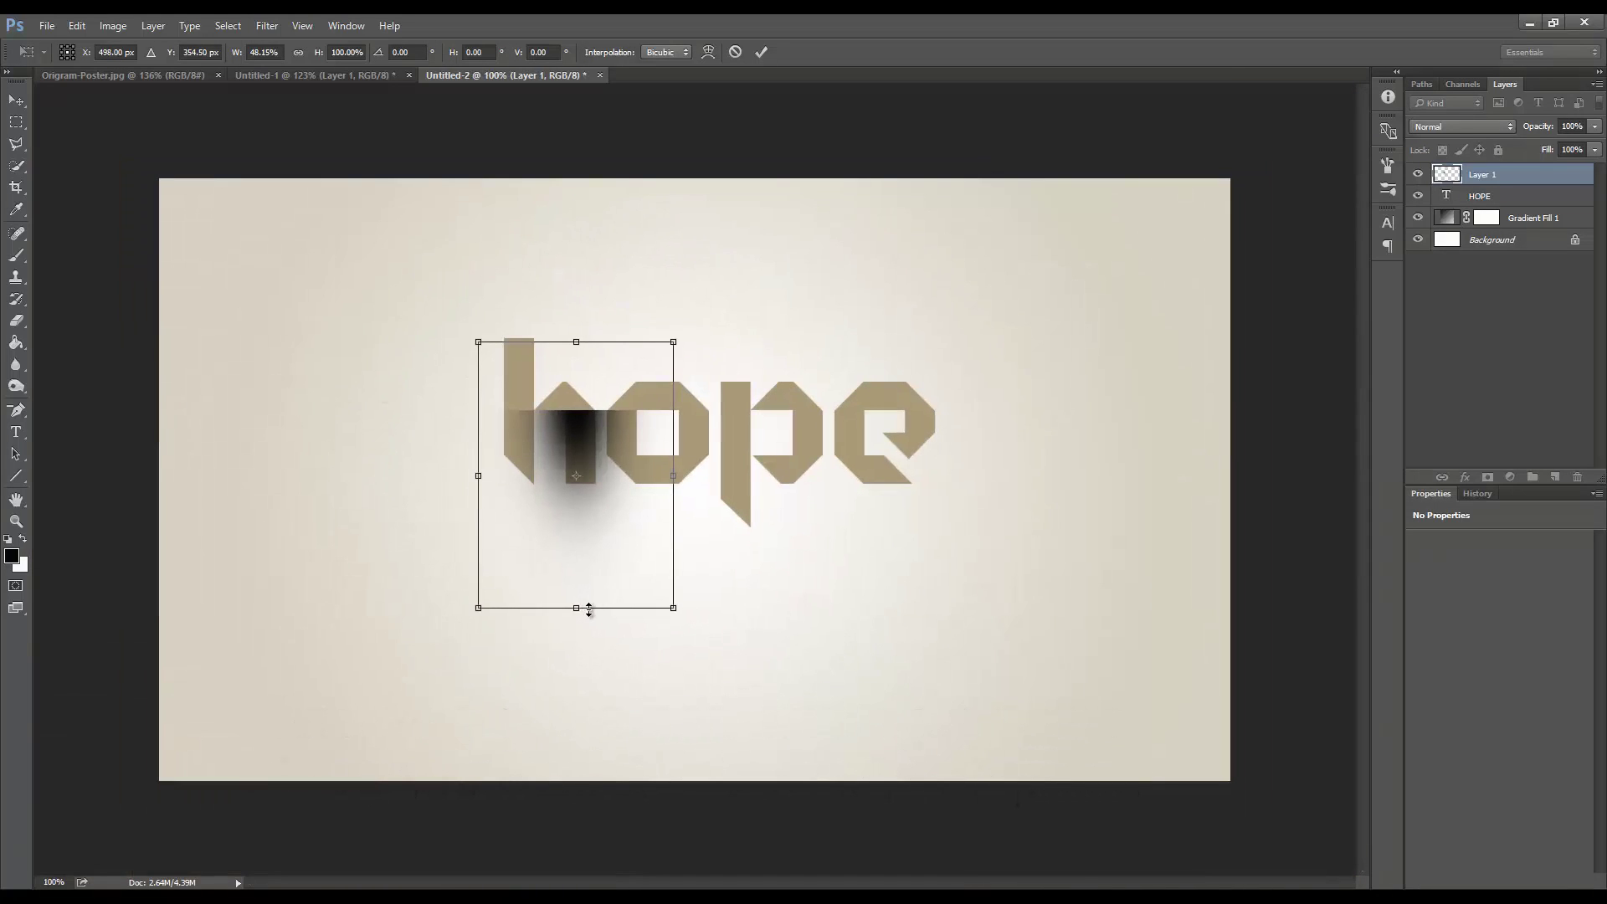
mouse_move(584, 579)
left_mouse_down()
mouse_move(586, 395)
mouse_move(606, 446)
left_mouse_up()
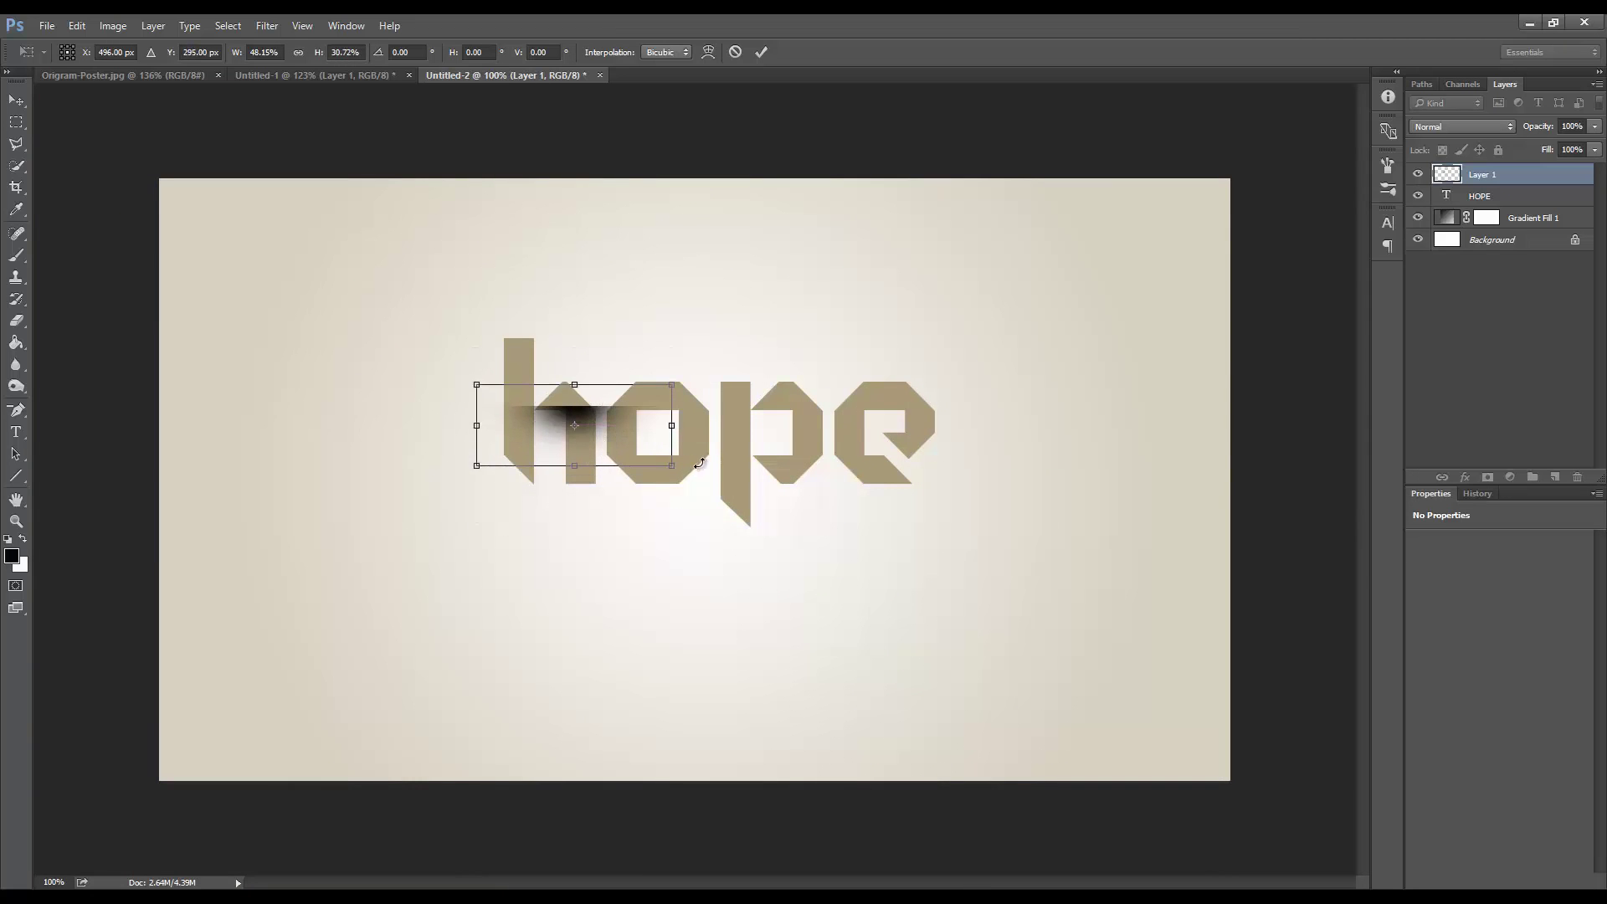
Narrow and shorten the shadow further, nudge it under the h's peak, and commit
scroll(700, 463, "up", 2)
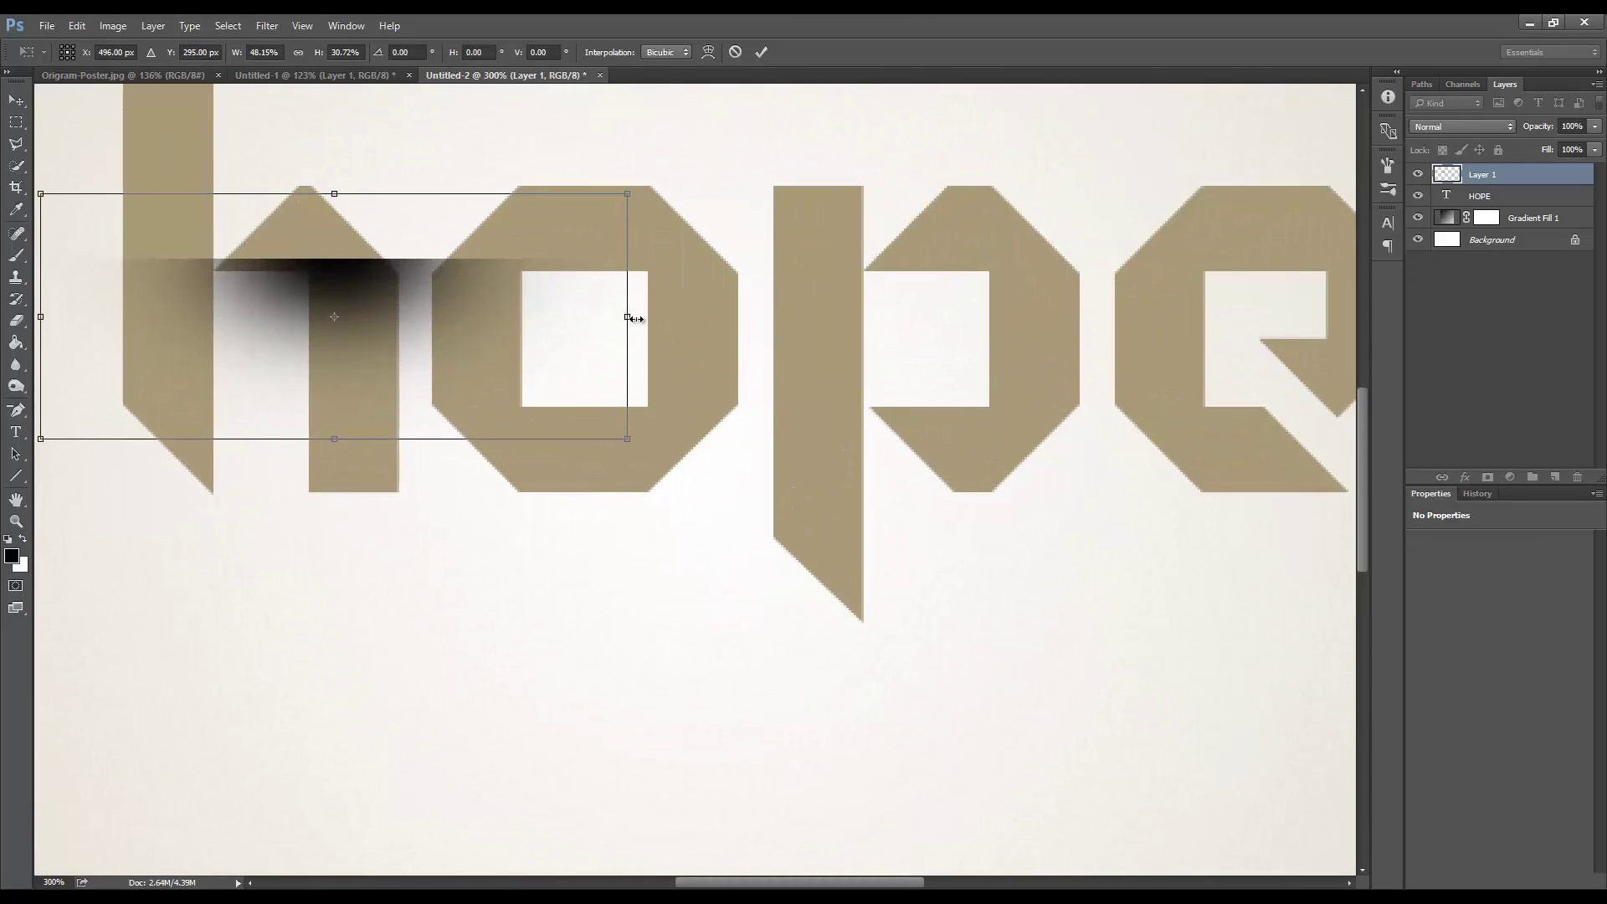
mouse_move(629, 318)
left_mouse_down()
mouse_move(396, 329)
mouse_move(423, 319)
left_mouse_up()
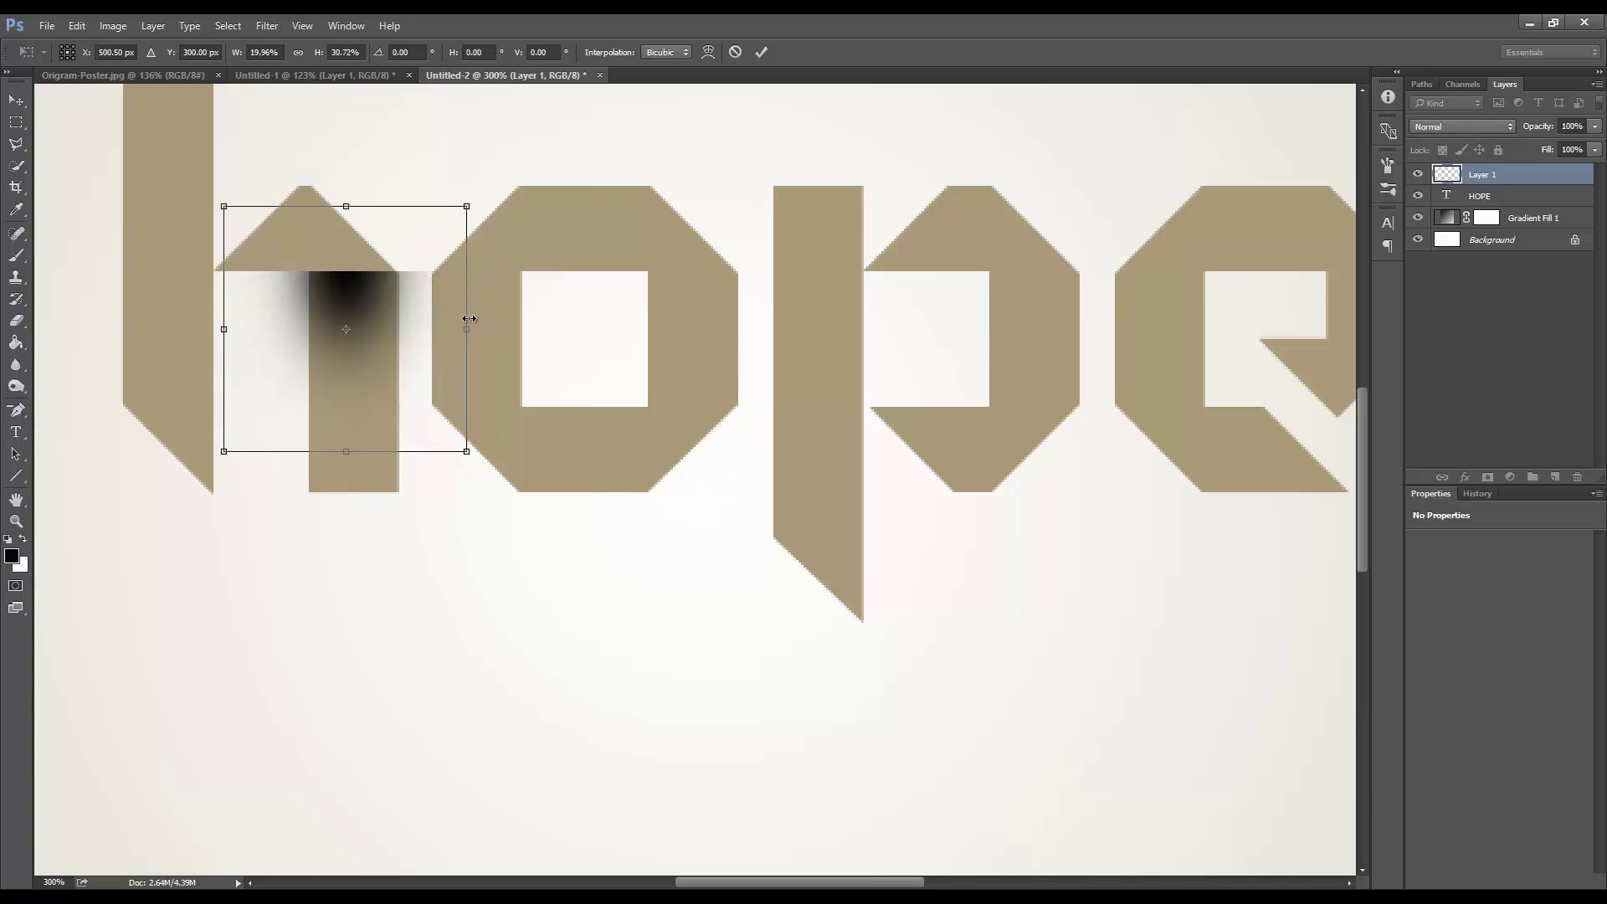
left_click_drag(424, 326, 434, 328)
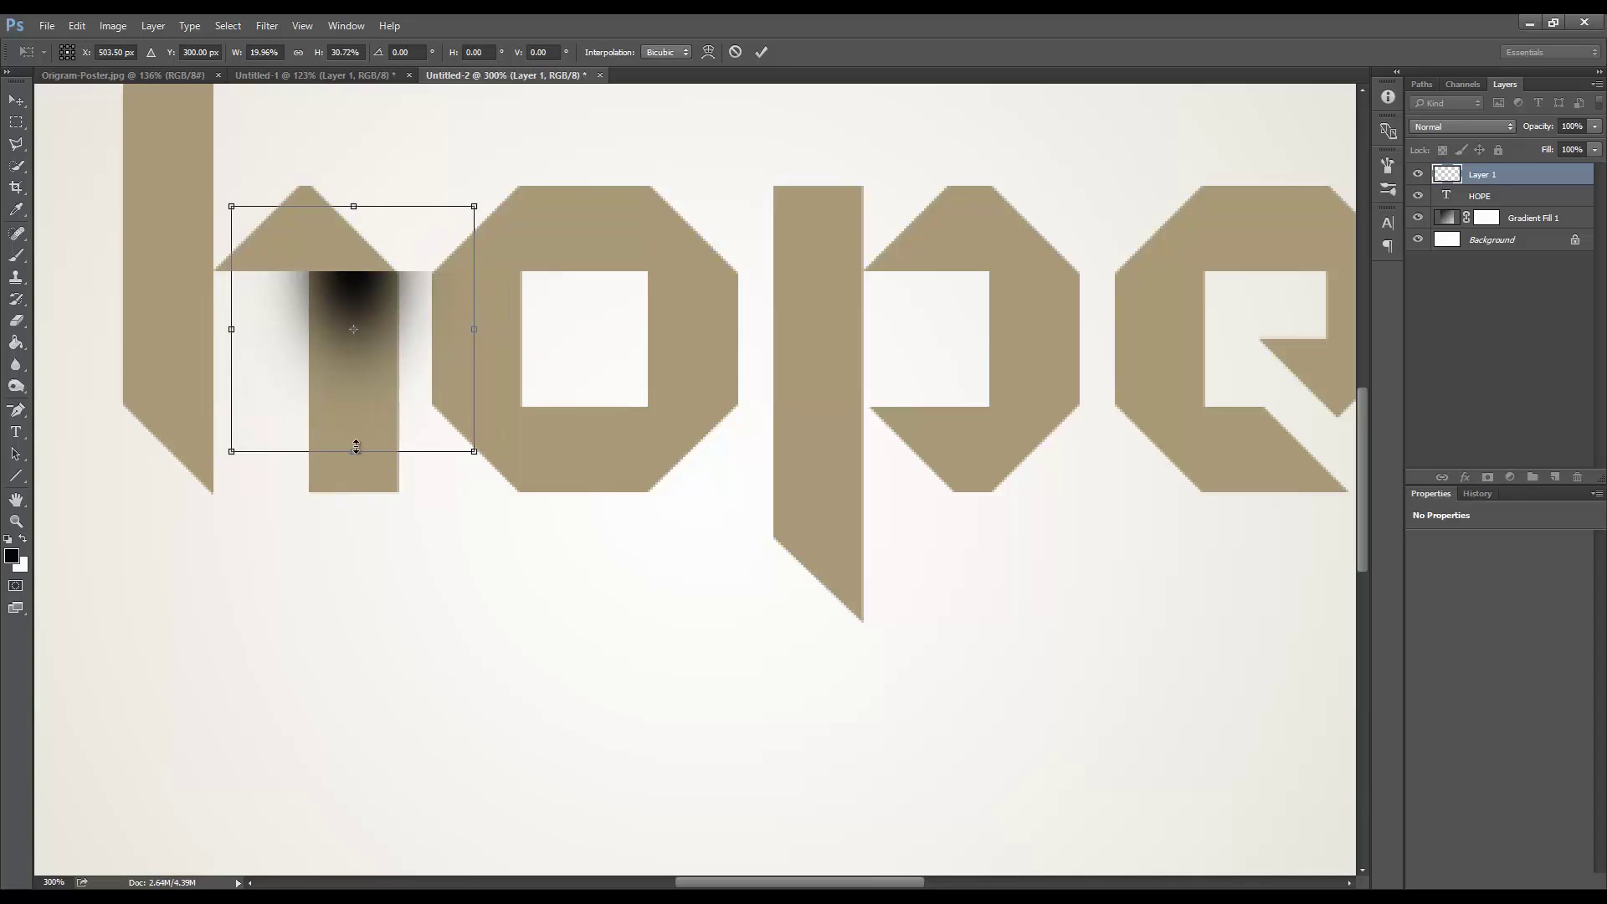
left_click_drag(353, 451, 362, 374)
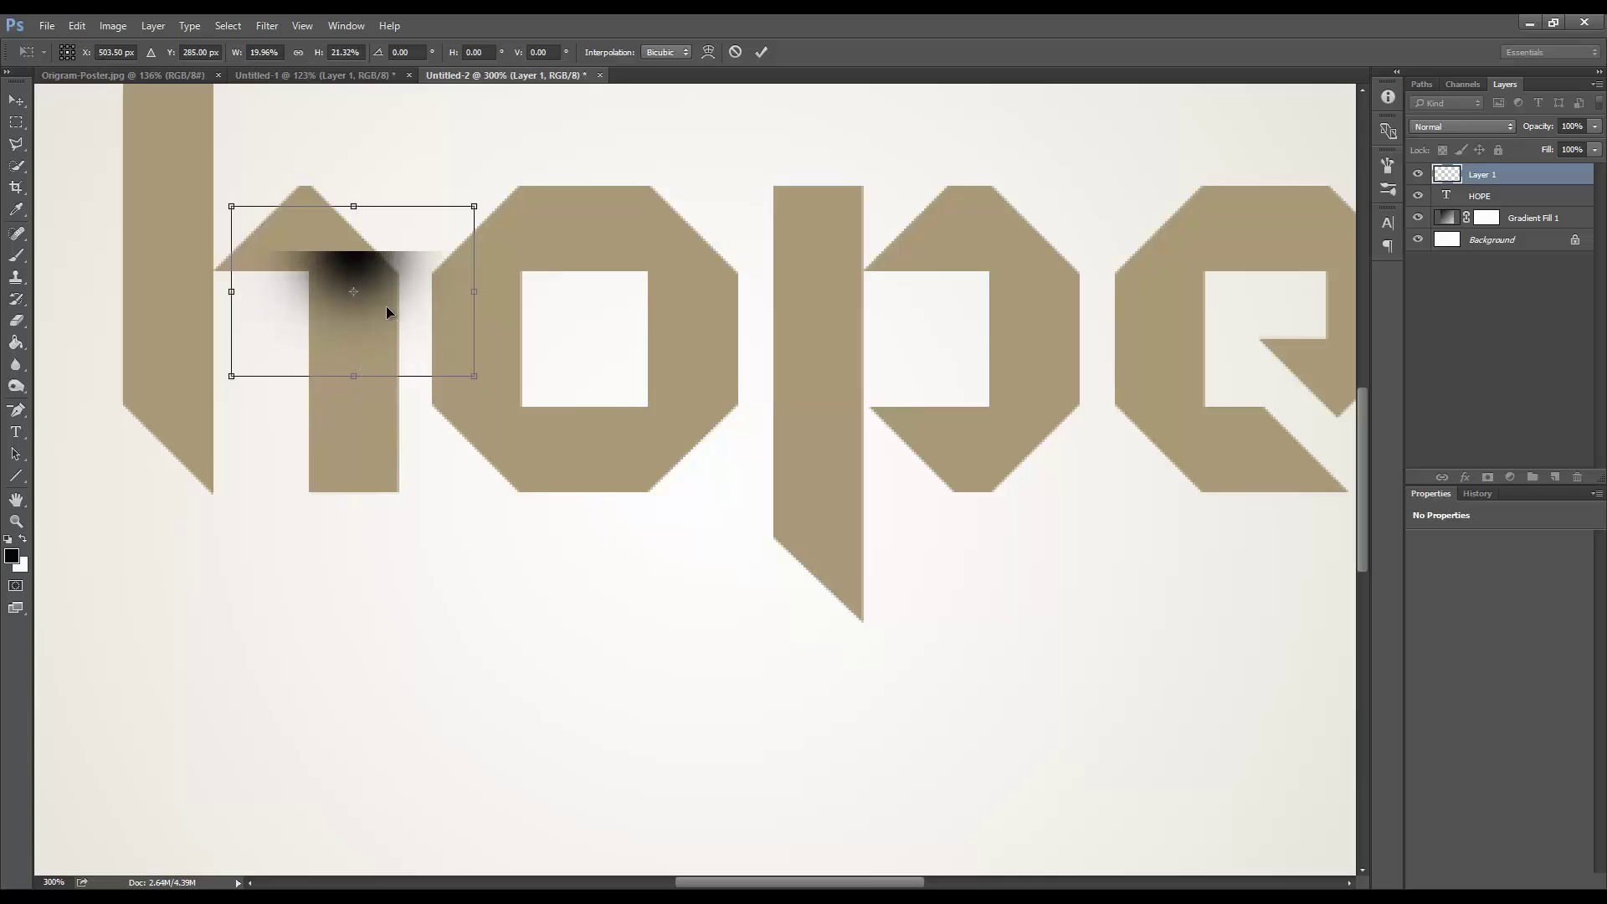
left_click_drag(392, 291, 387, 314)
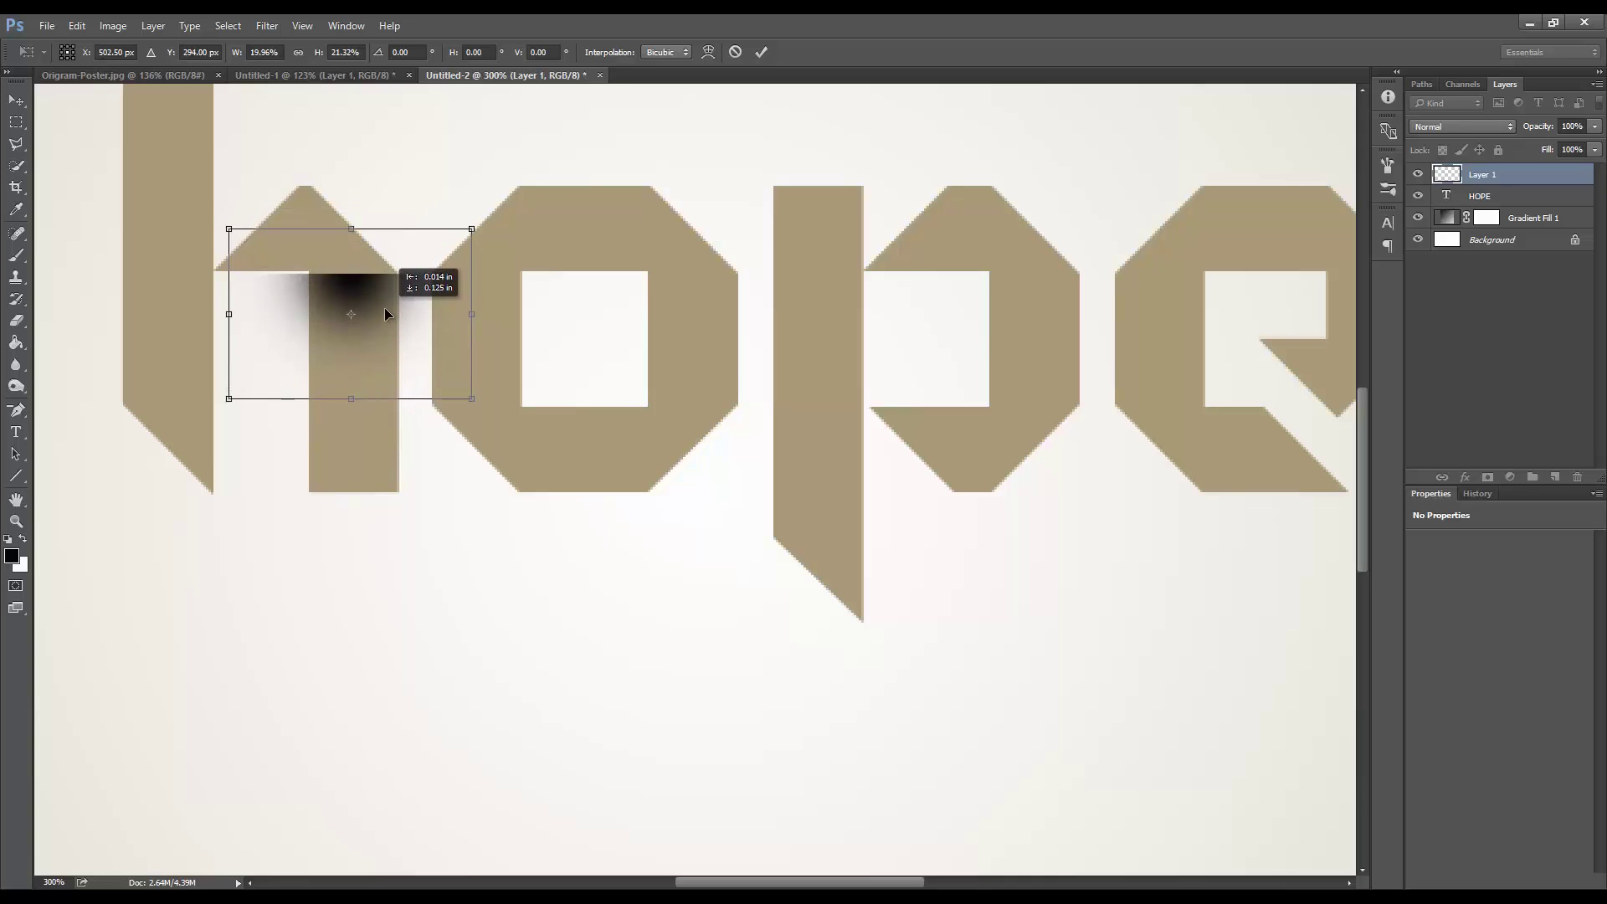
left_click_drag(386, 314, 389, 308)
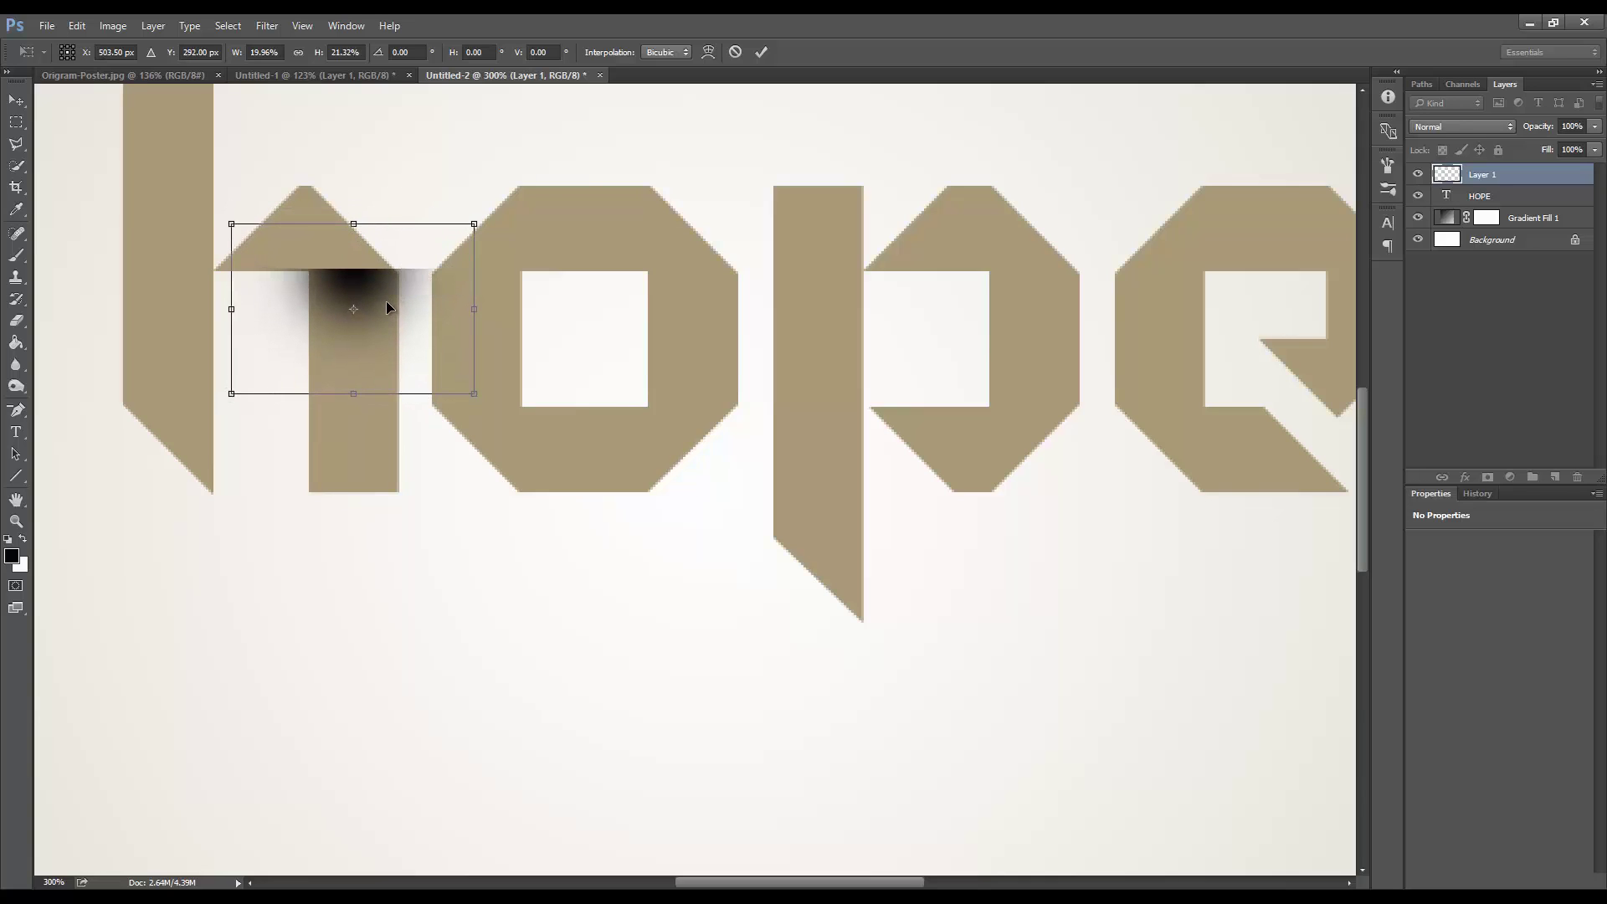
key("Down")
key("Left")
key("Left")
key("Left")
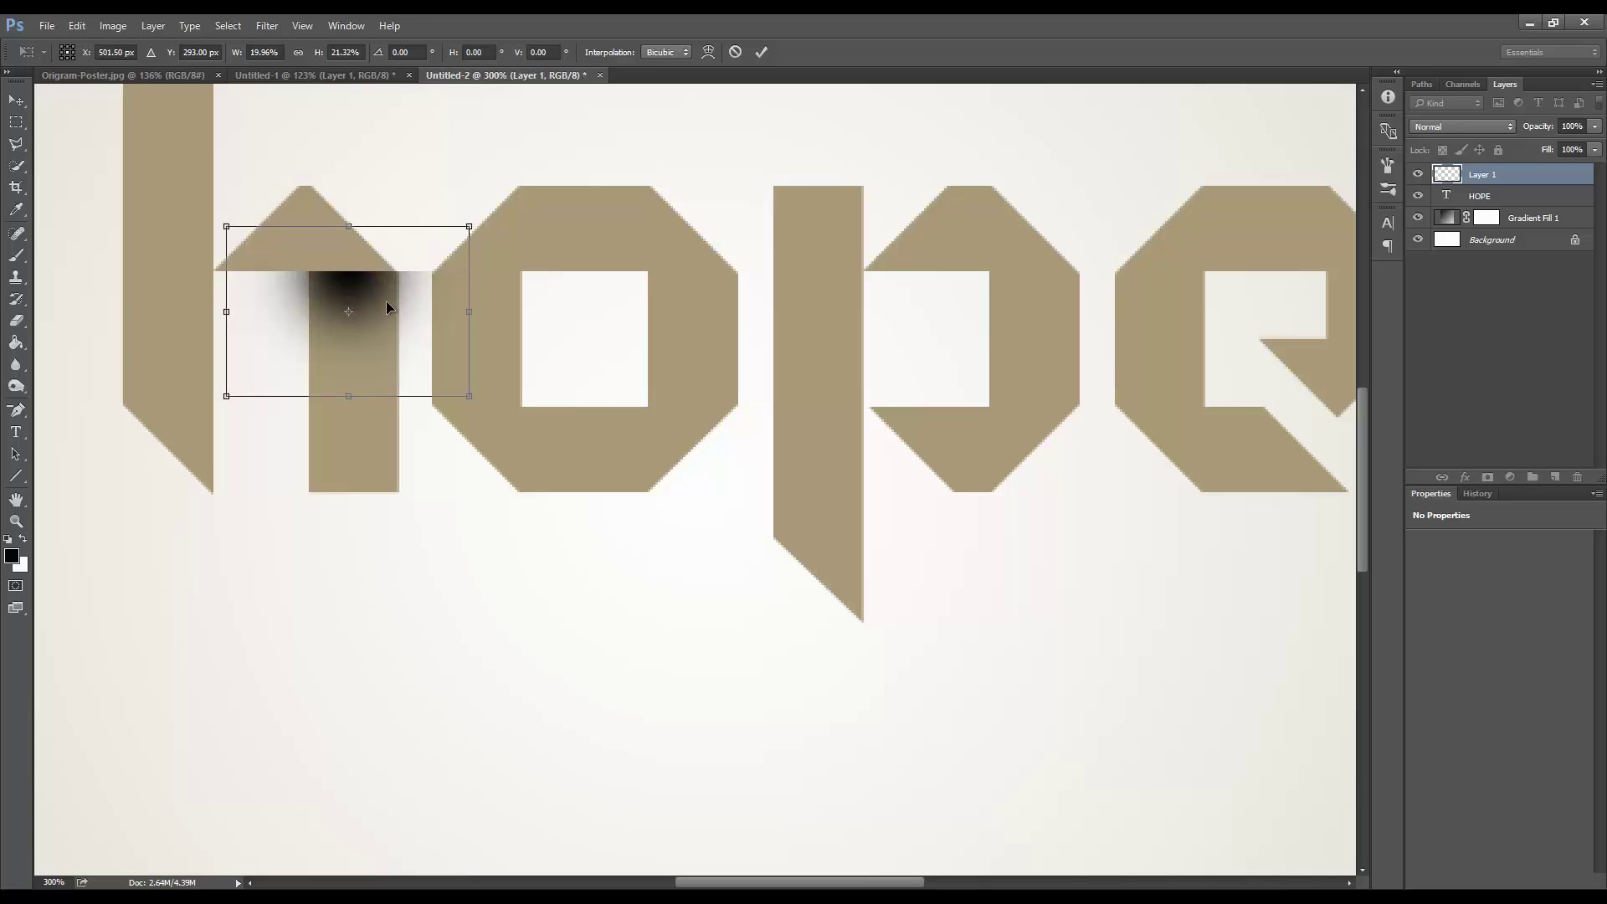
key("Left")
key("Left")
key("Left")
key("Right")
key("Right")
key("Right")
key("Right")
key("Right")
key("Right")
key("Left")
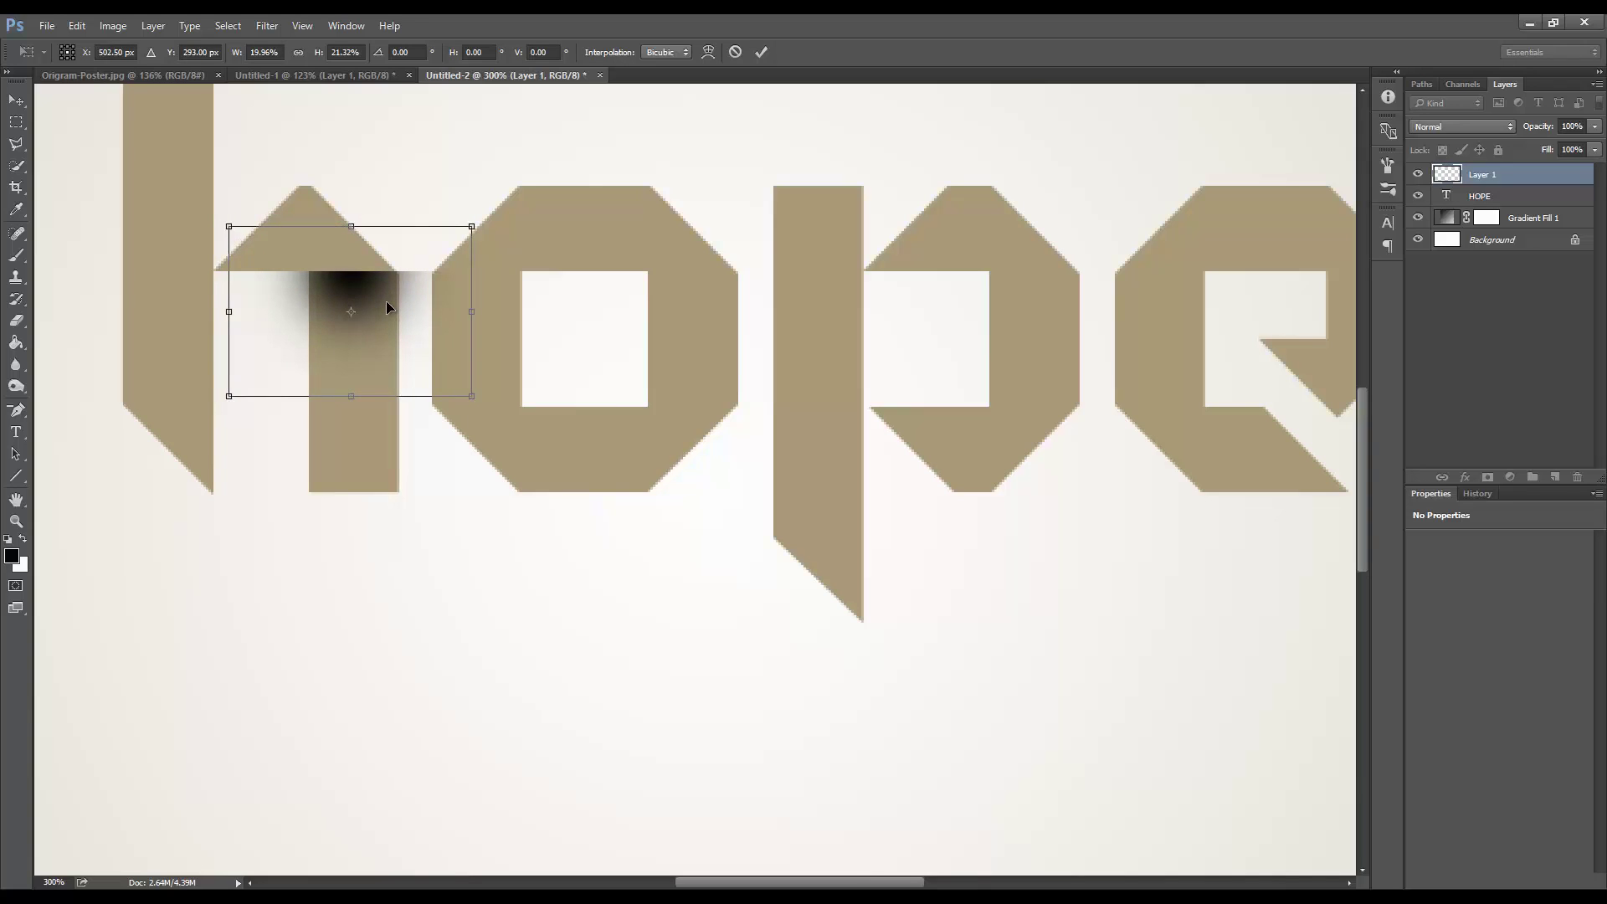
key("Return")
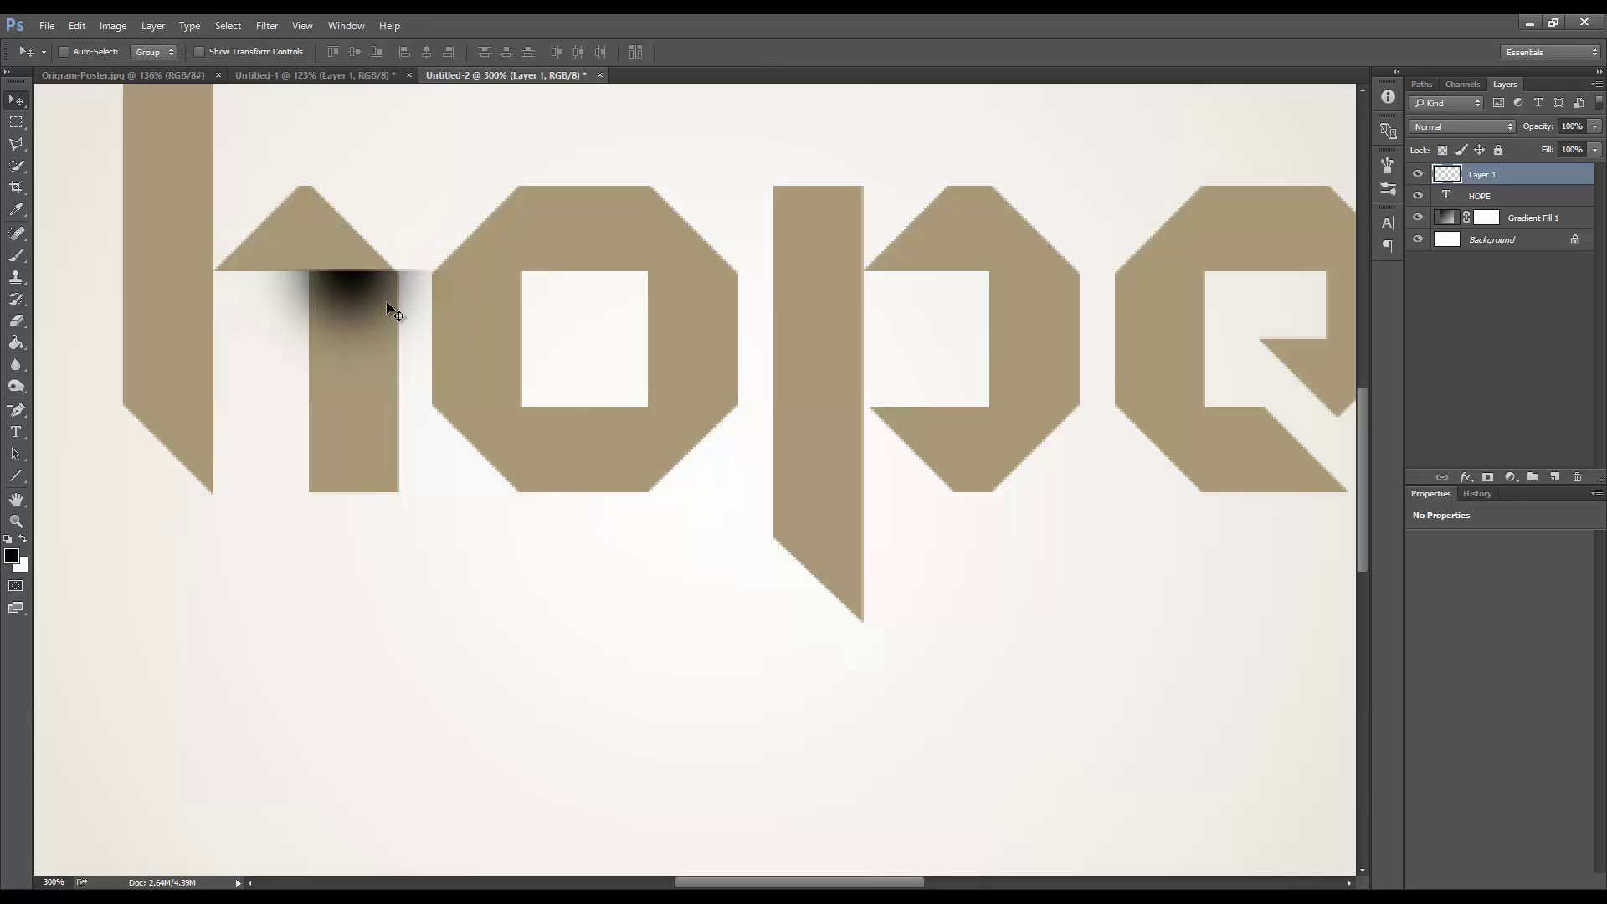
Nudge the h's fold shadow flush beneath its triangular peak, checking it close-up with a trial selection
key("Up")
key("ctrl+plus")
key("ctrl+plus")
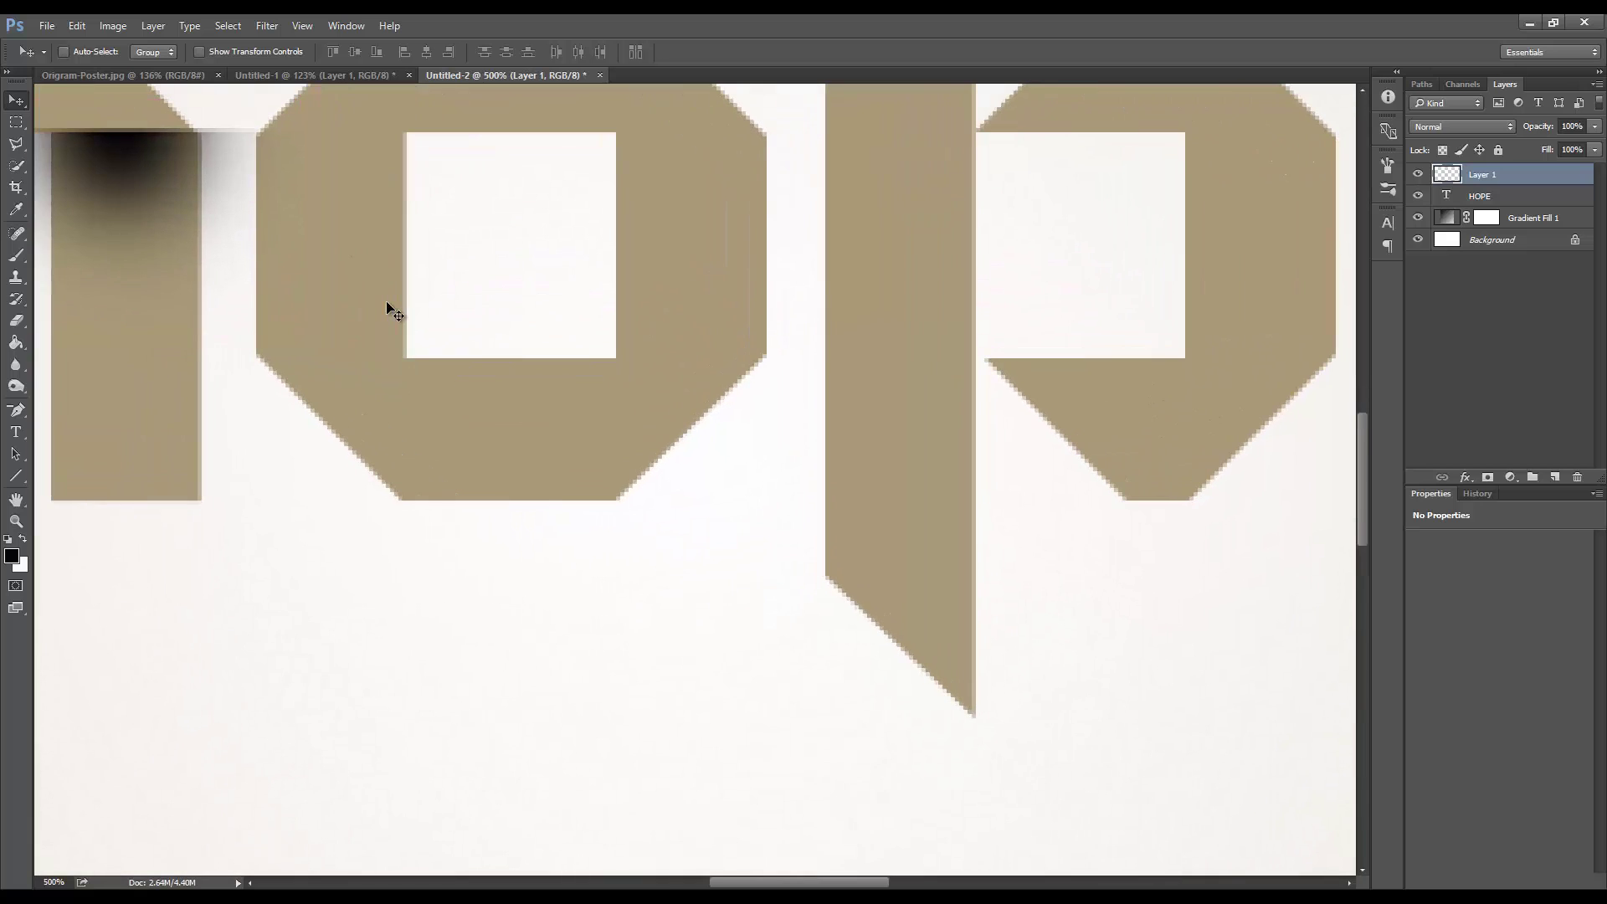
mouse_move(339, 255)
left_mouse_down()
mouse_move(961, 705)
mouse_move(860, 556)
left_mouse_up()
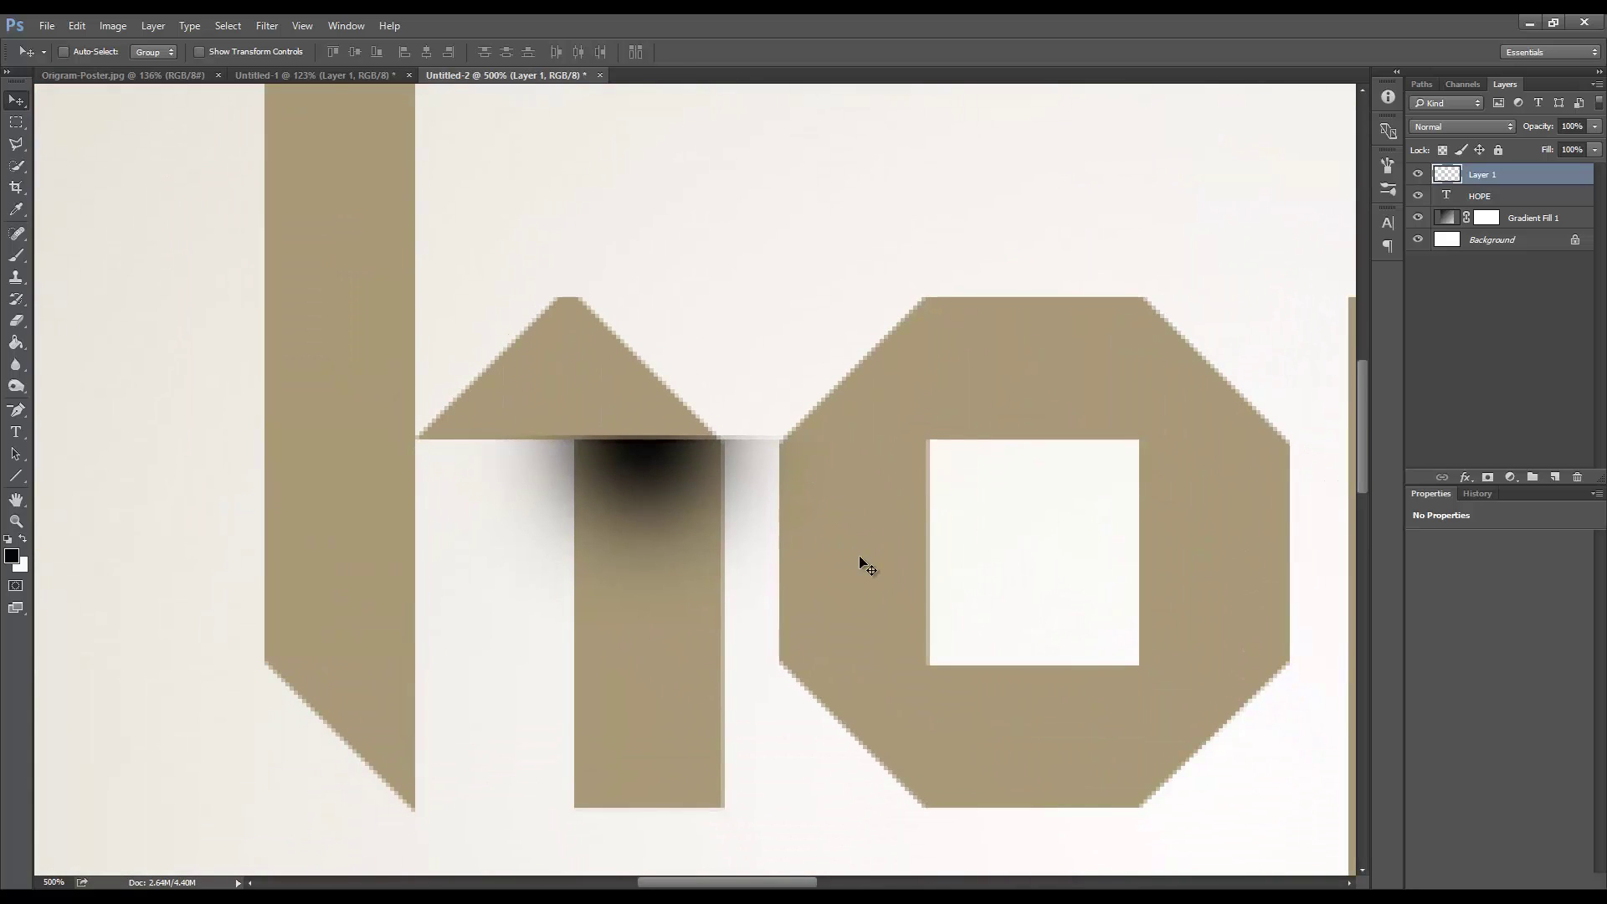
key("ctrl+plus")
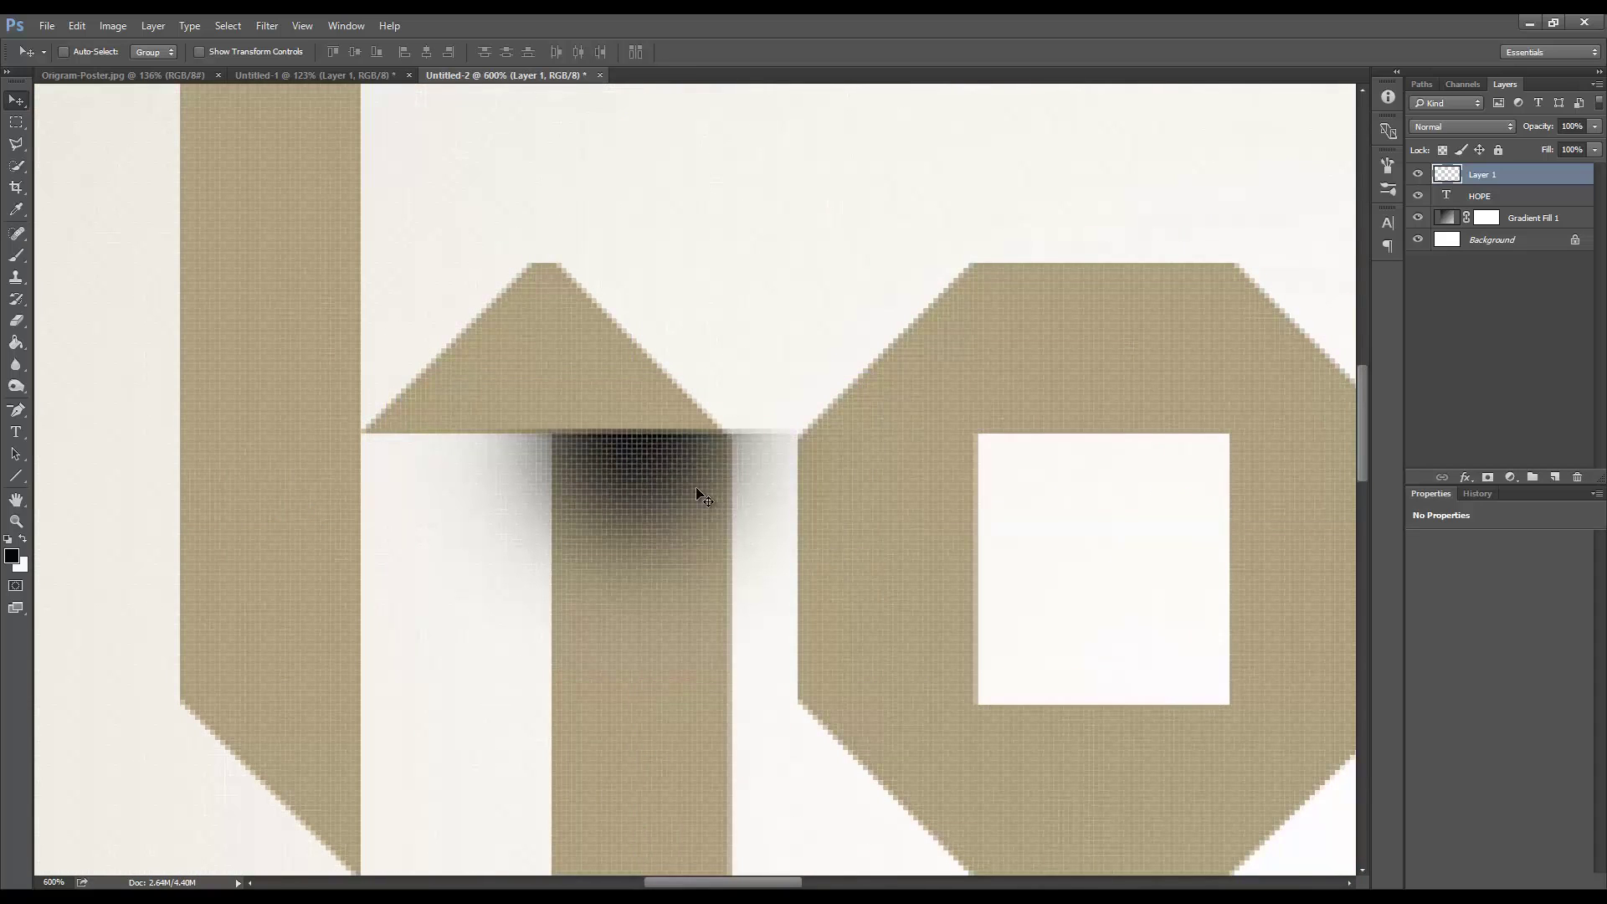
key("Down")
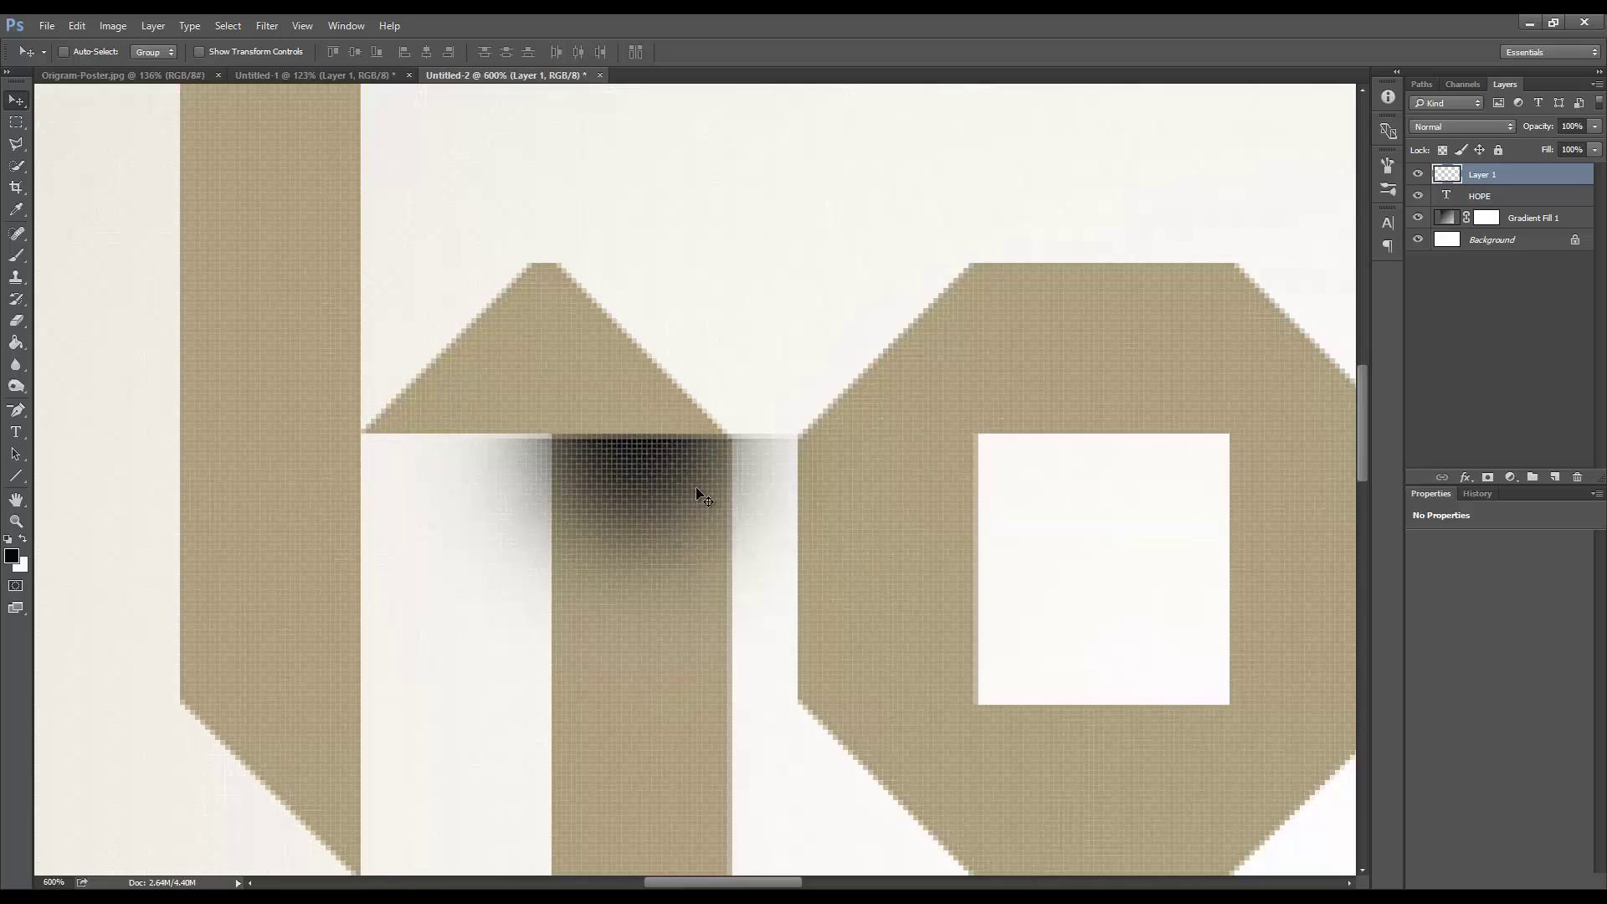
left_click_drag(690, 480, 693, 470)
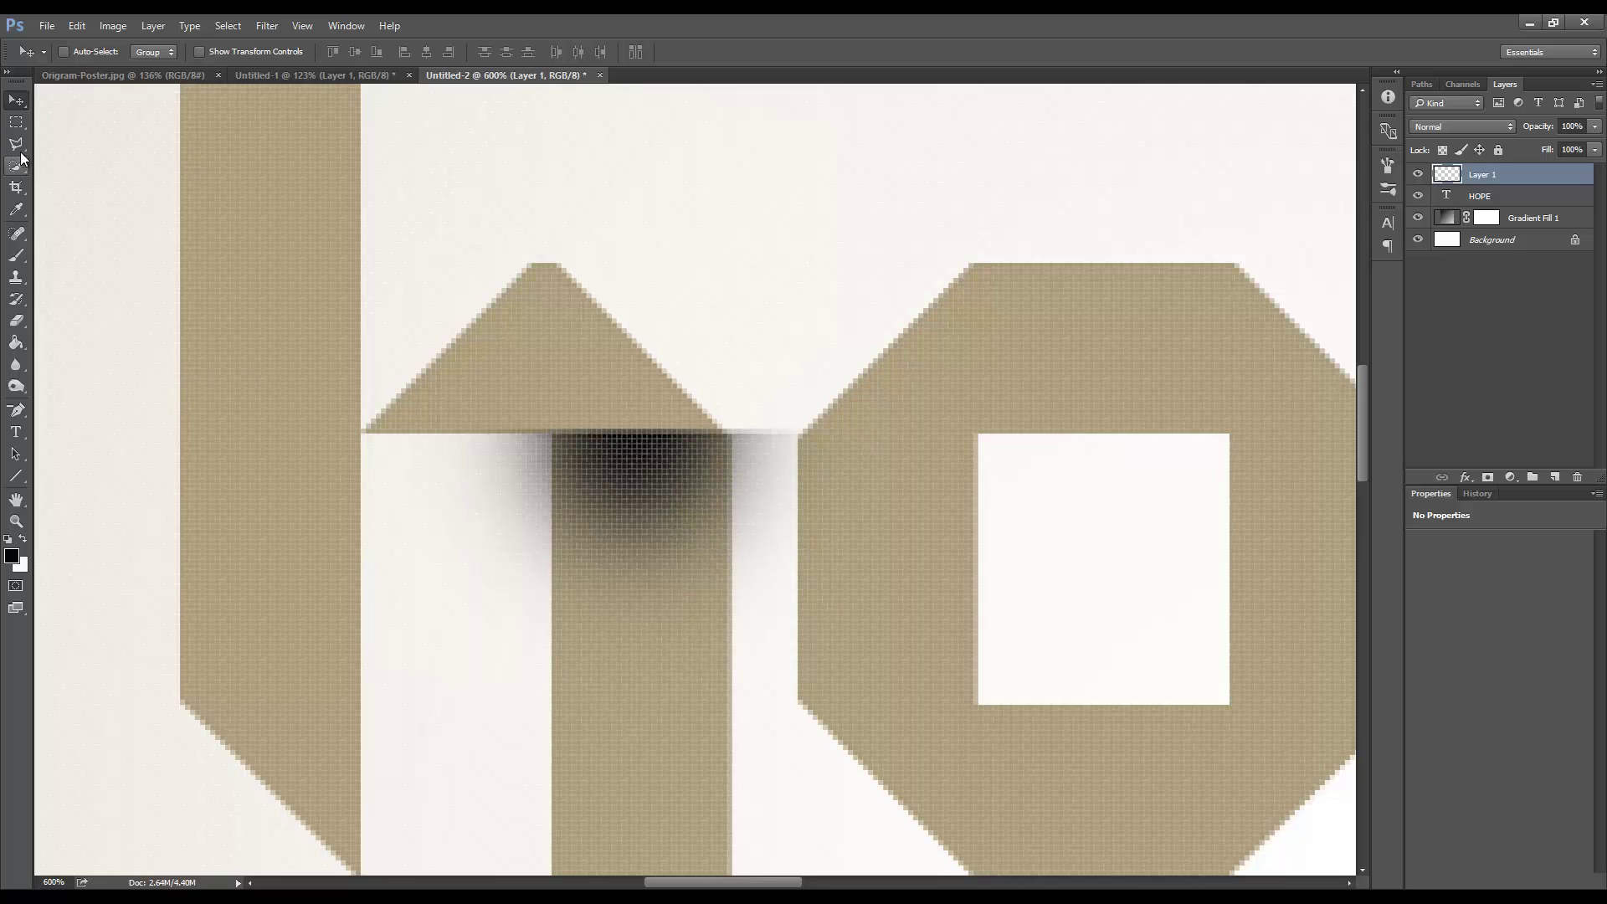
left_click(15, 123)
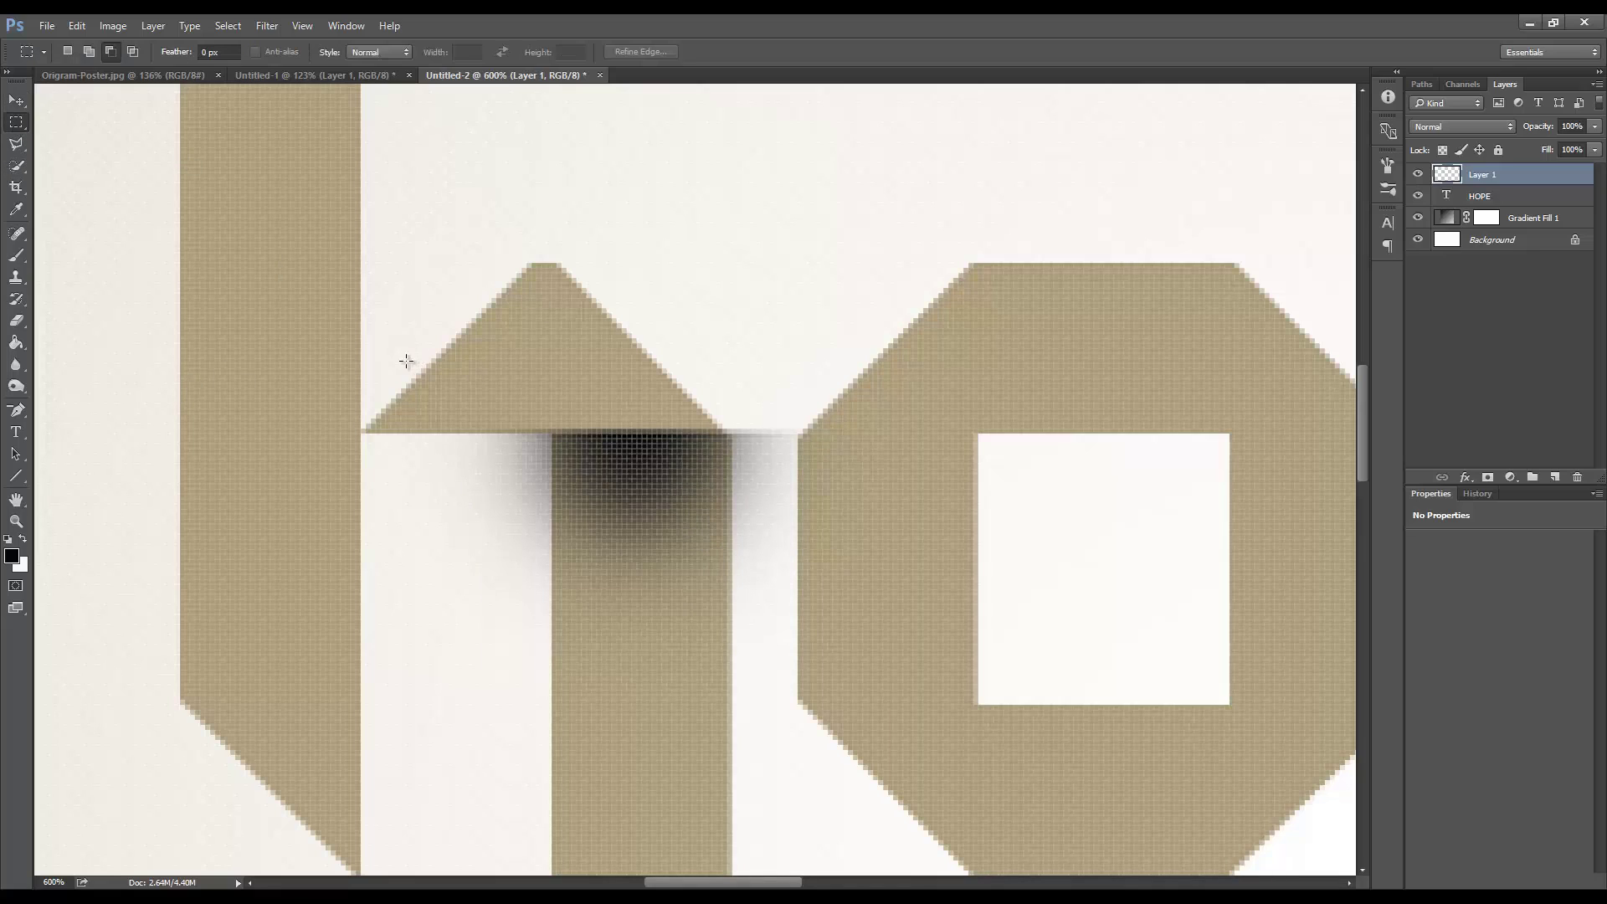
mouse_move(382, 260)
left_mouse_down()
mouse_move(908, 447)
mouse_move(921, 433)
left_mouse_up()
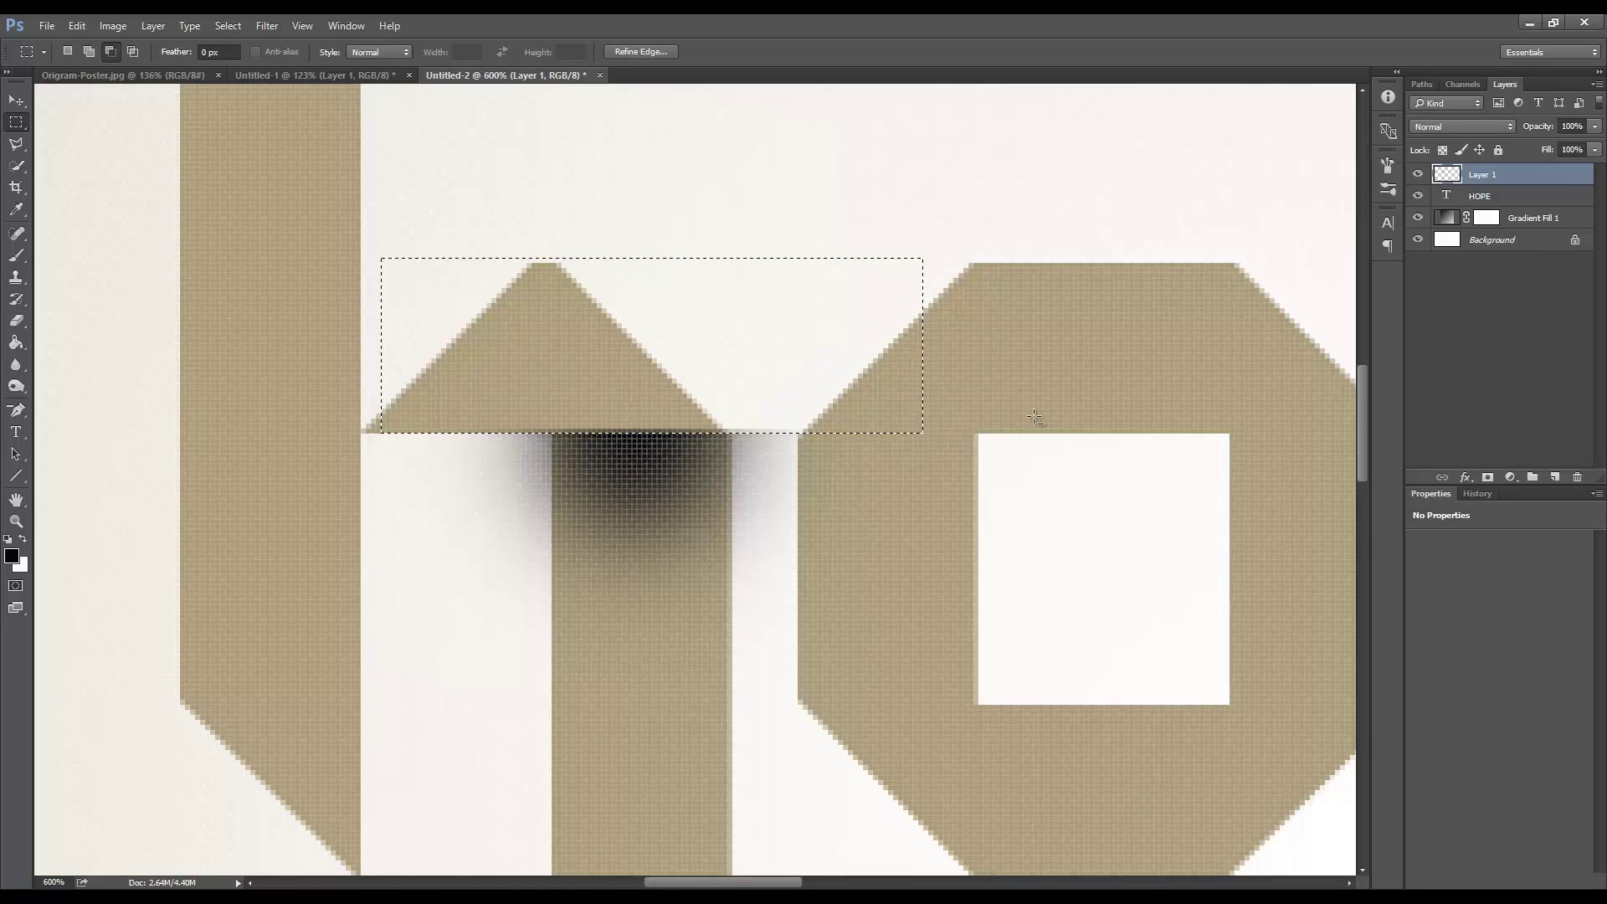
left_click(935, 439)
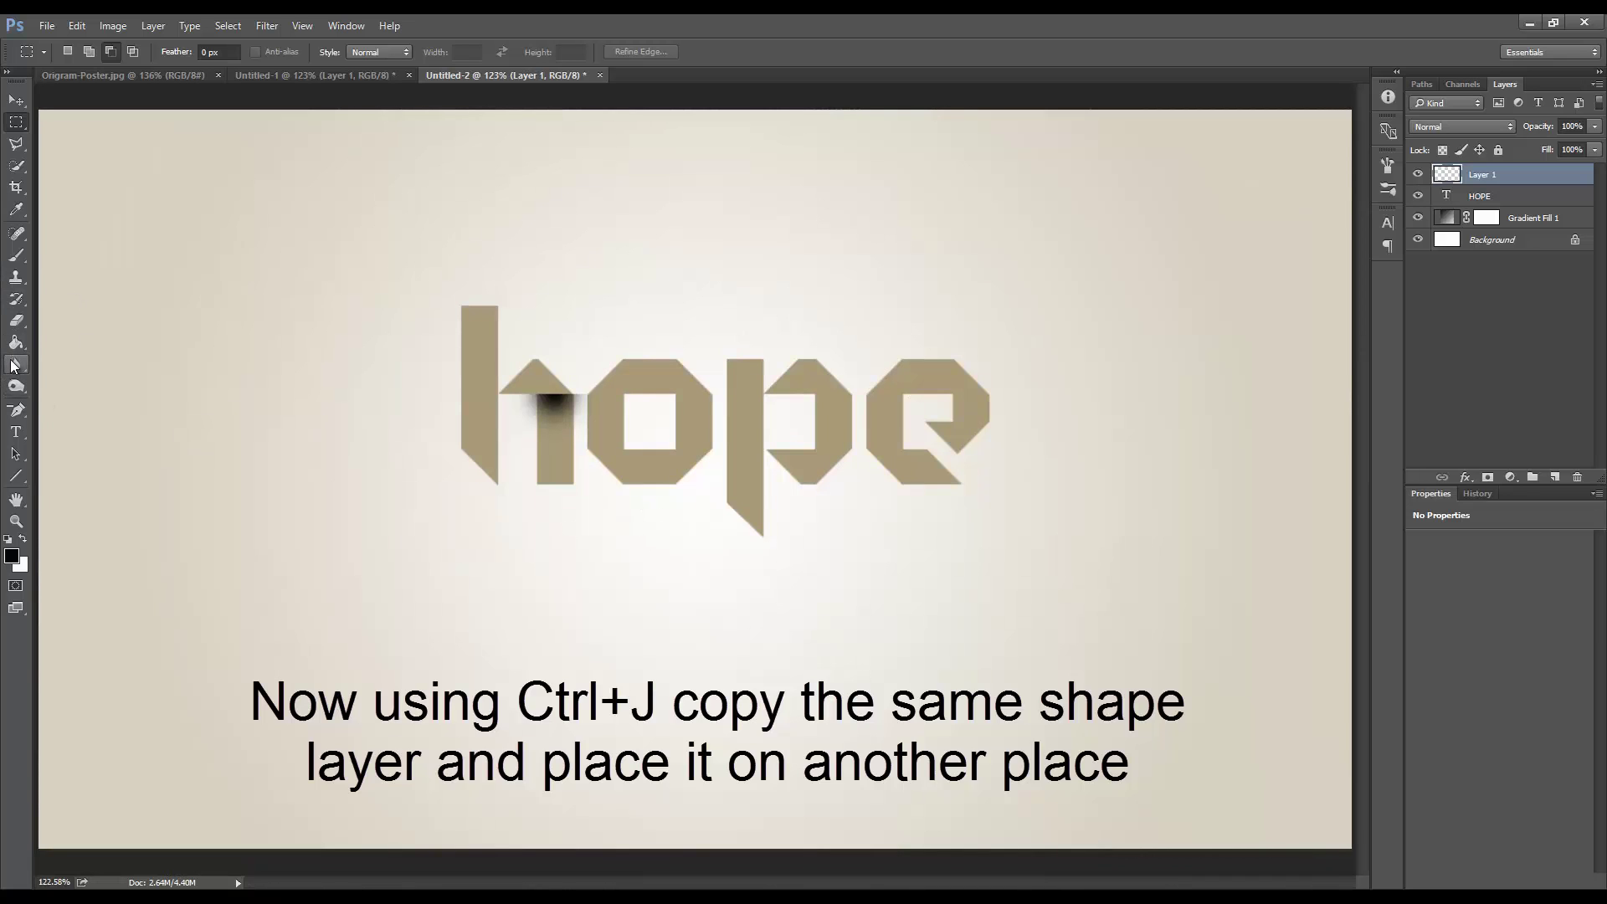
Duplicate the shadow layer and move the copy right onto the o's upper-left edge
key("v")
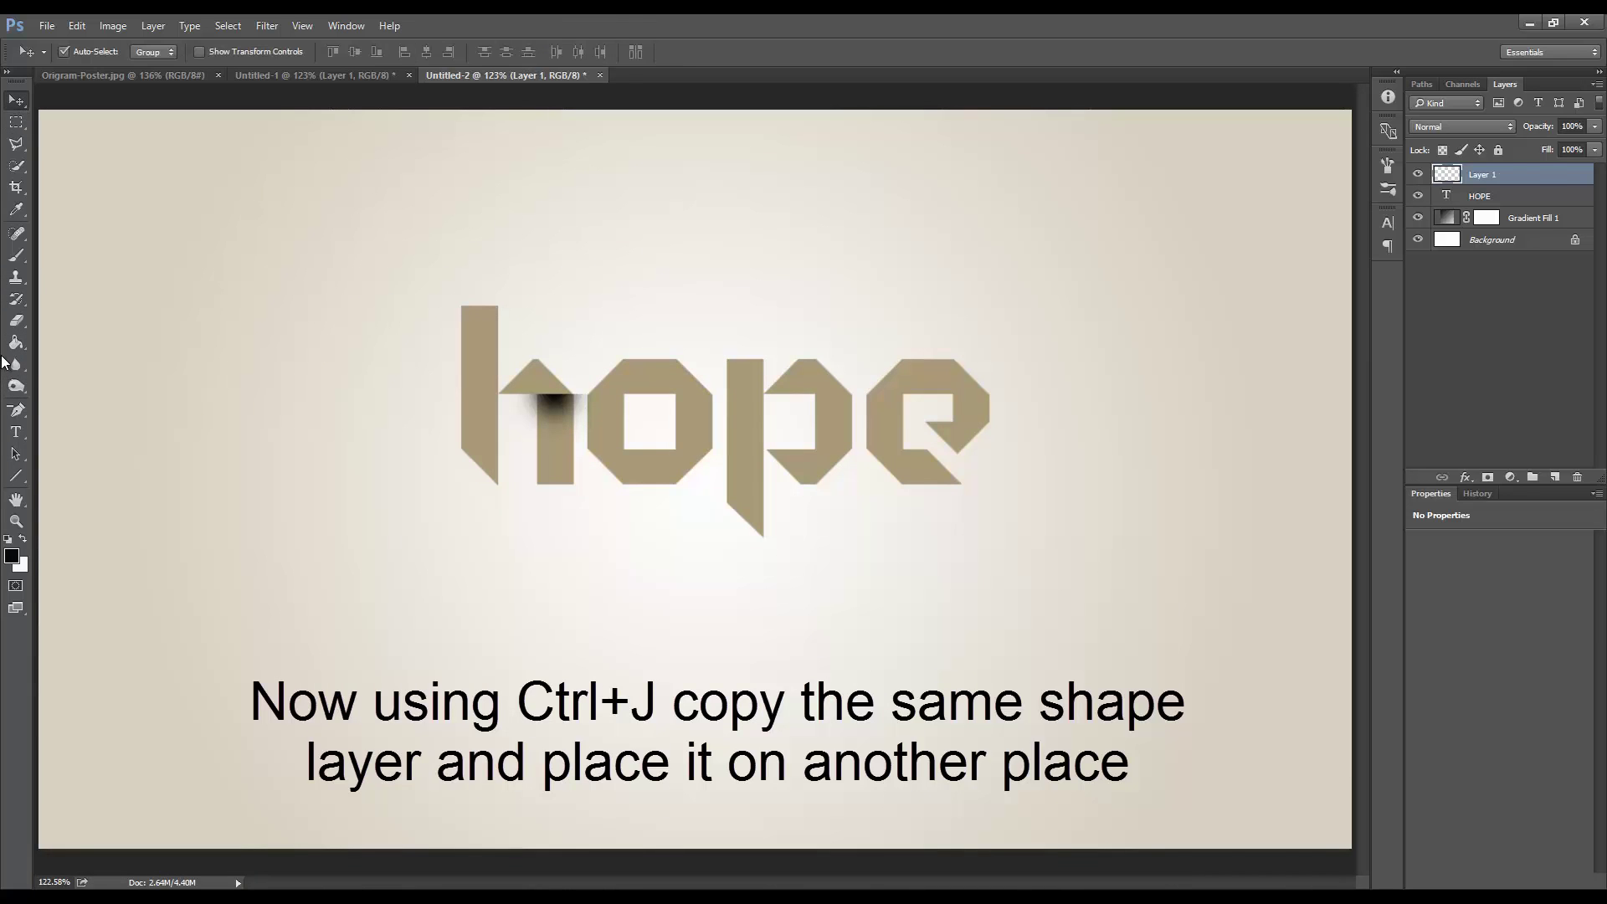
key("ctrl+j")
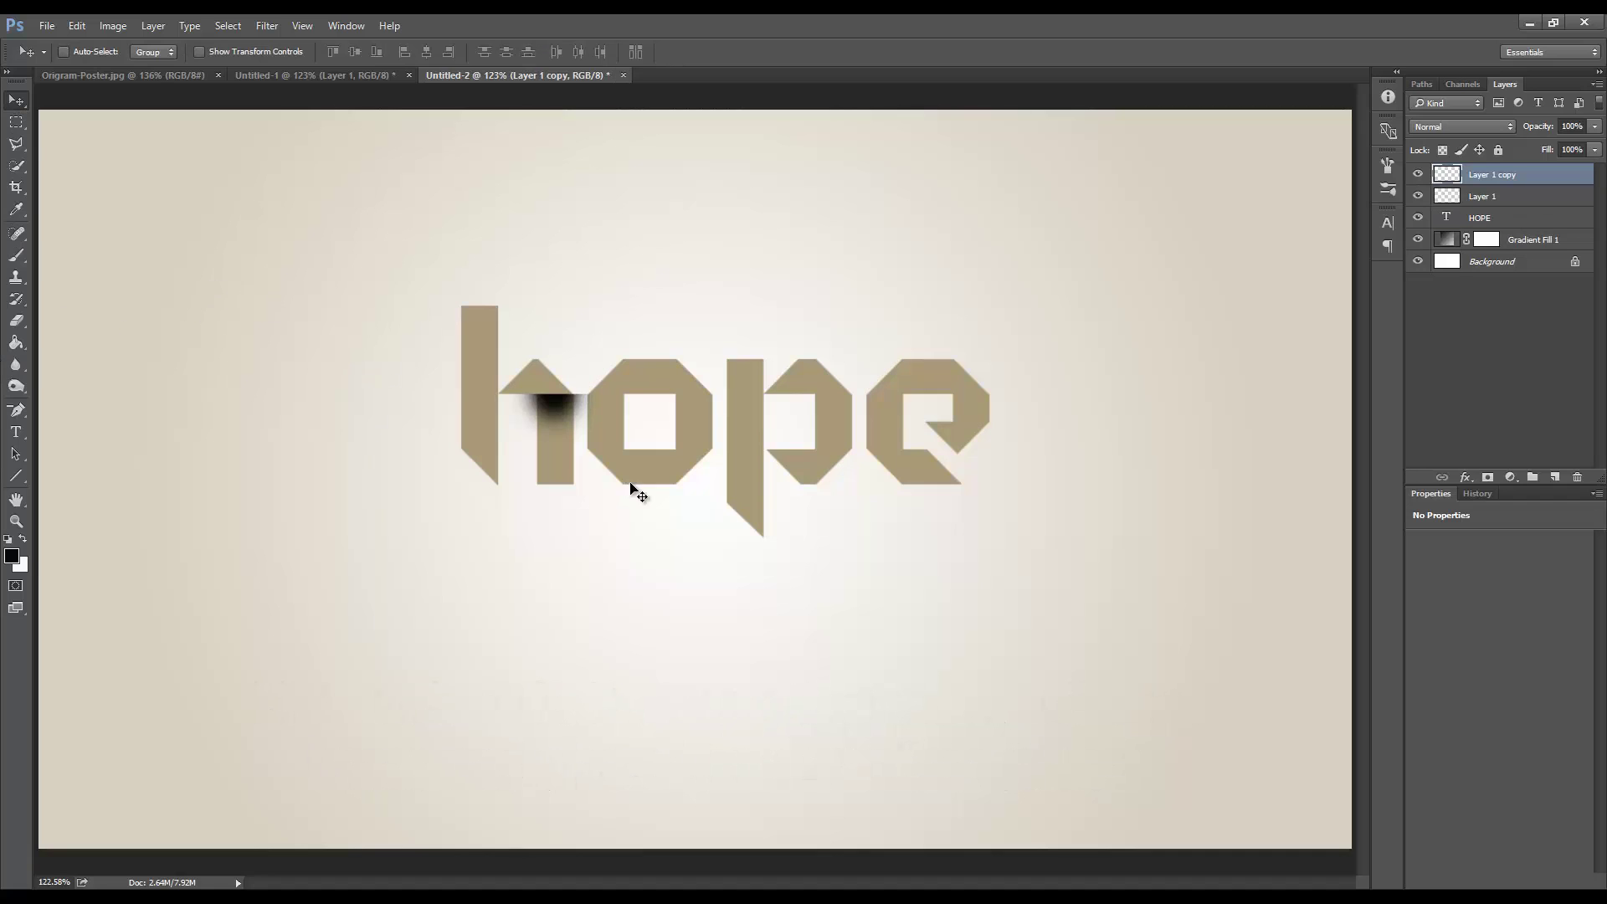
key("ctrl+t")
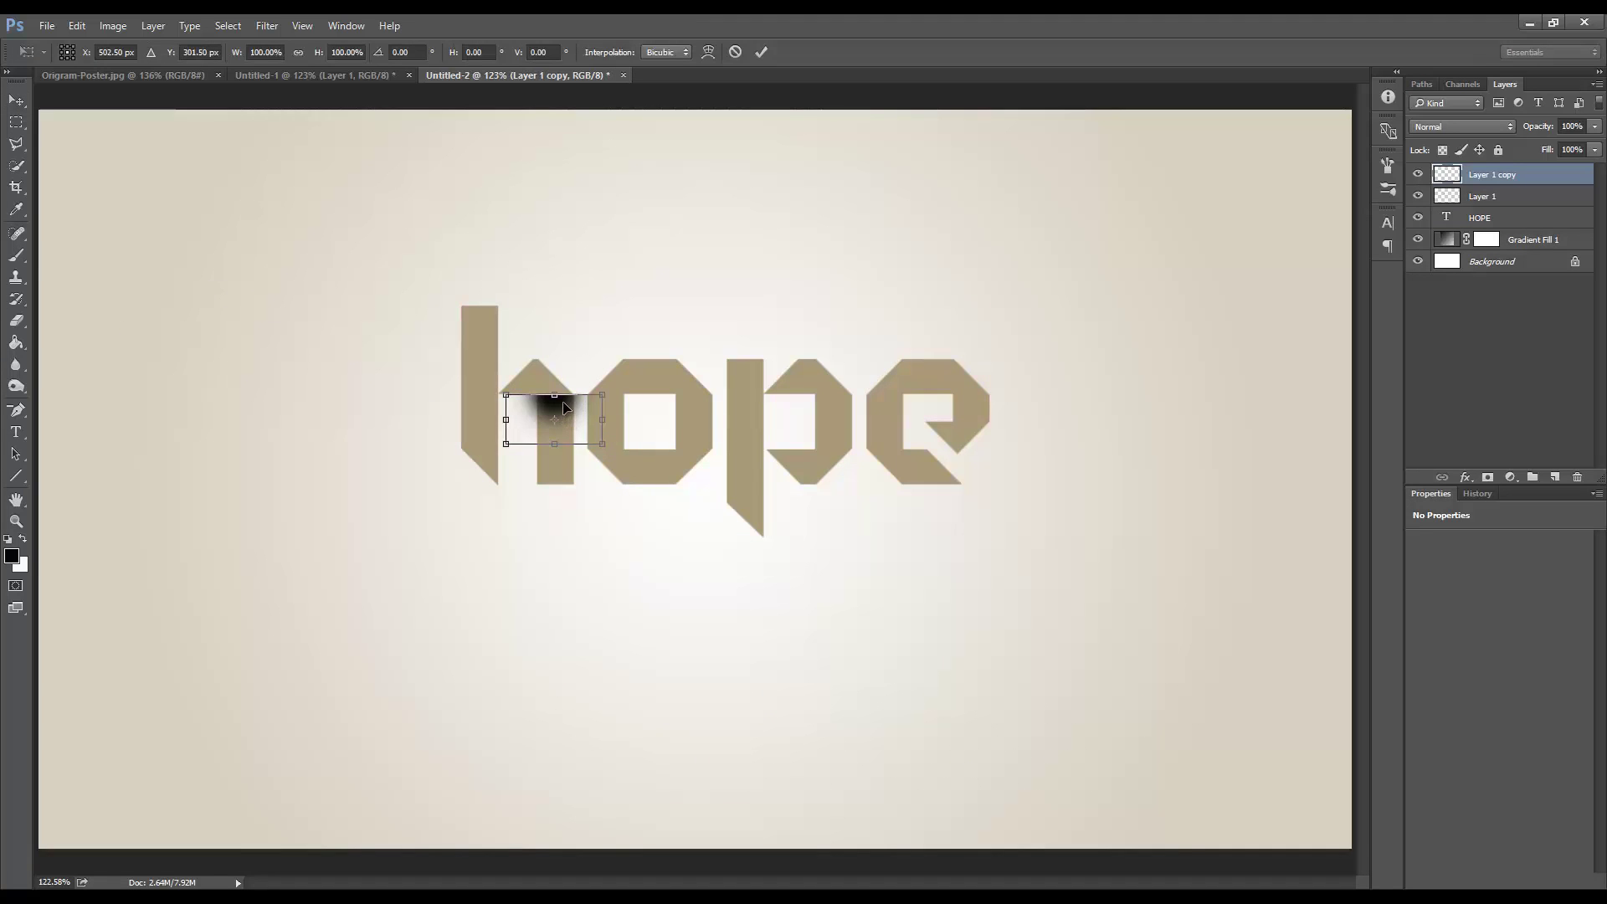
left_click_drag(565, 408, 622, 408)
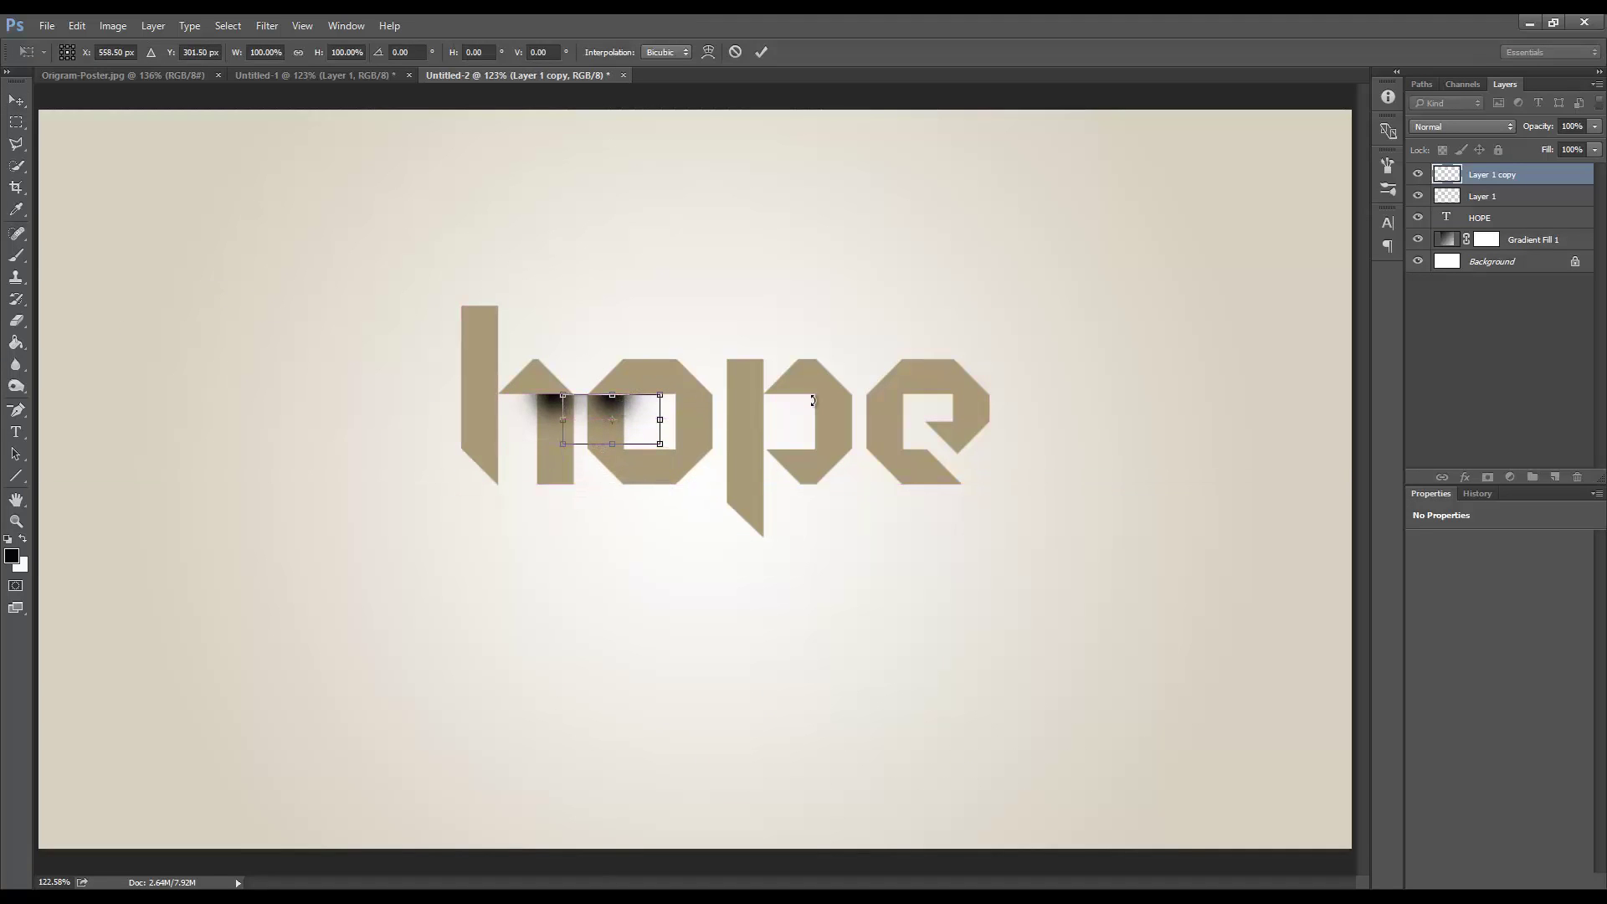
key("Return")
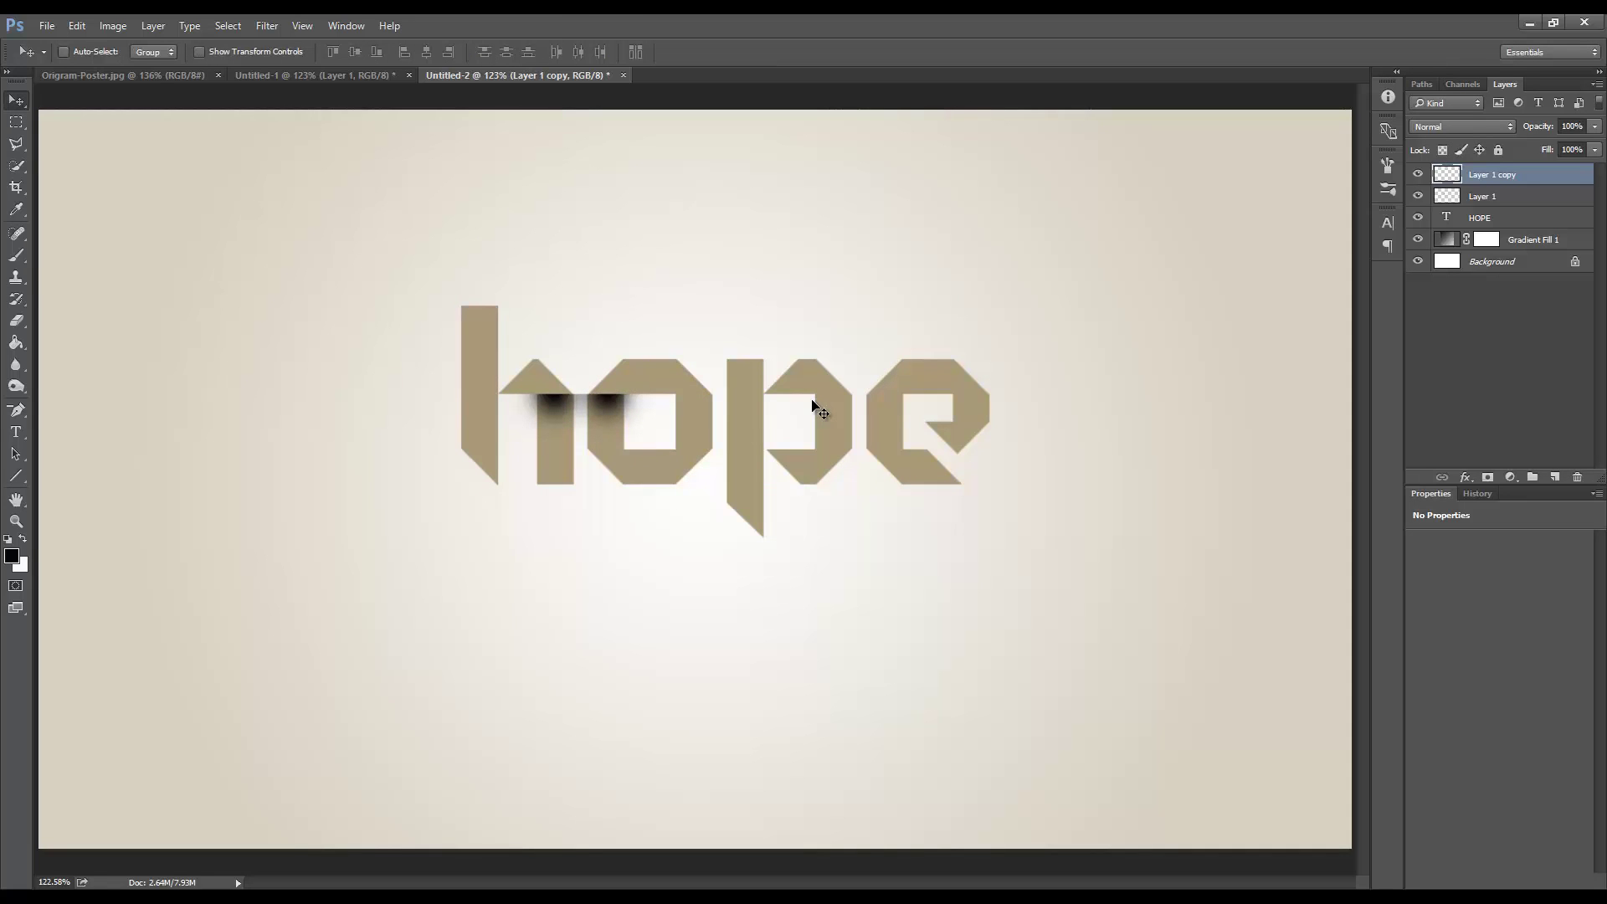
Duplicate the shadow, rotate the copy 90° clockwise and nudge it up and right onto the o
key("ctrl+j")
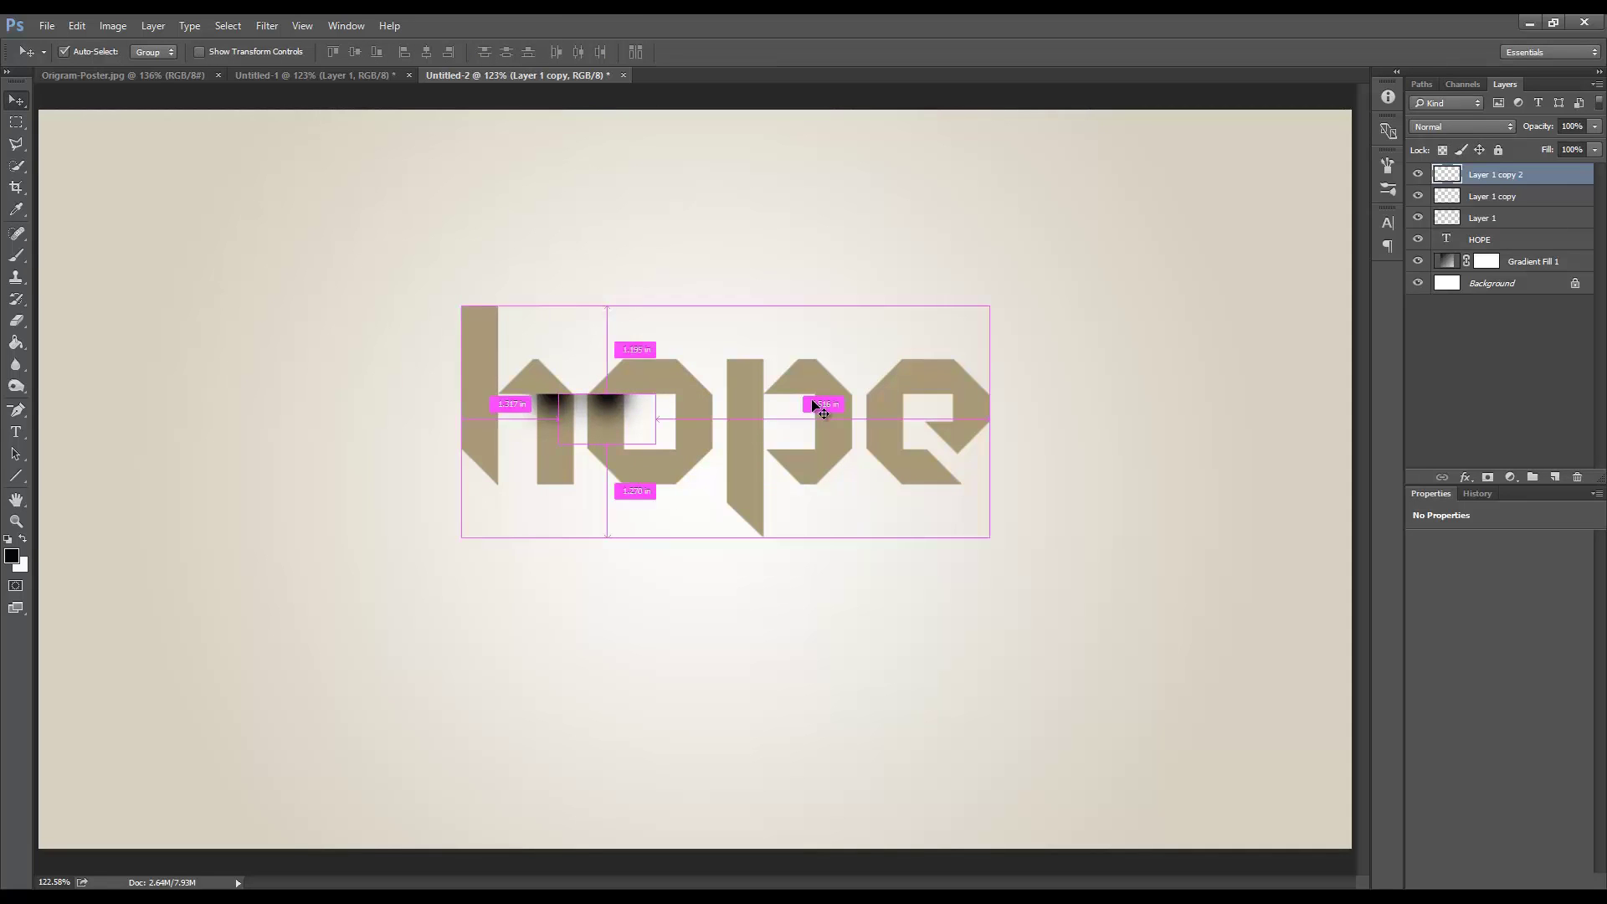
key("ctrl+t")
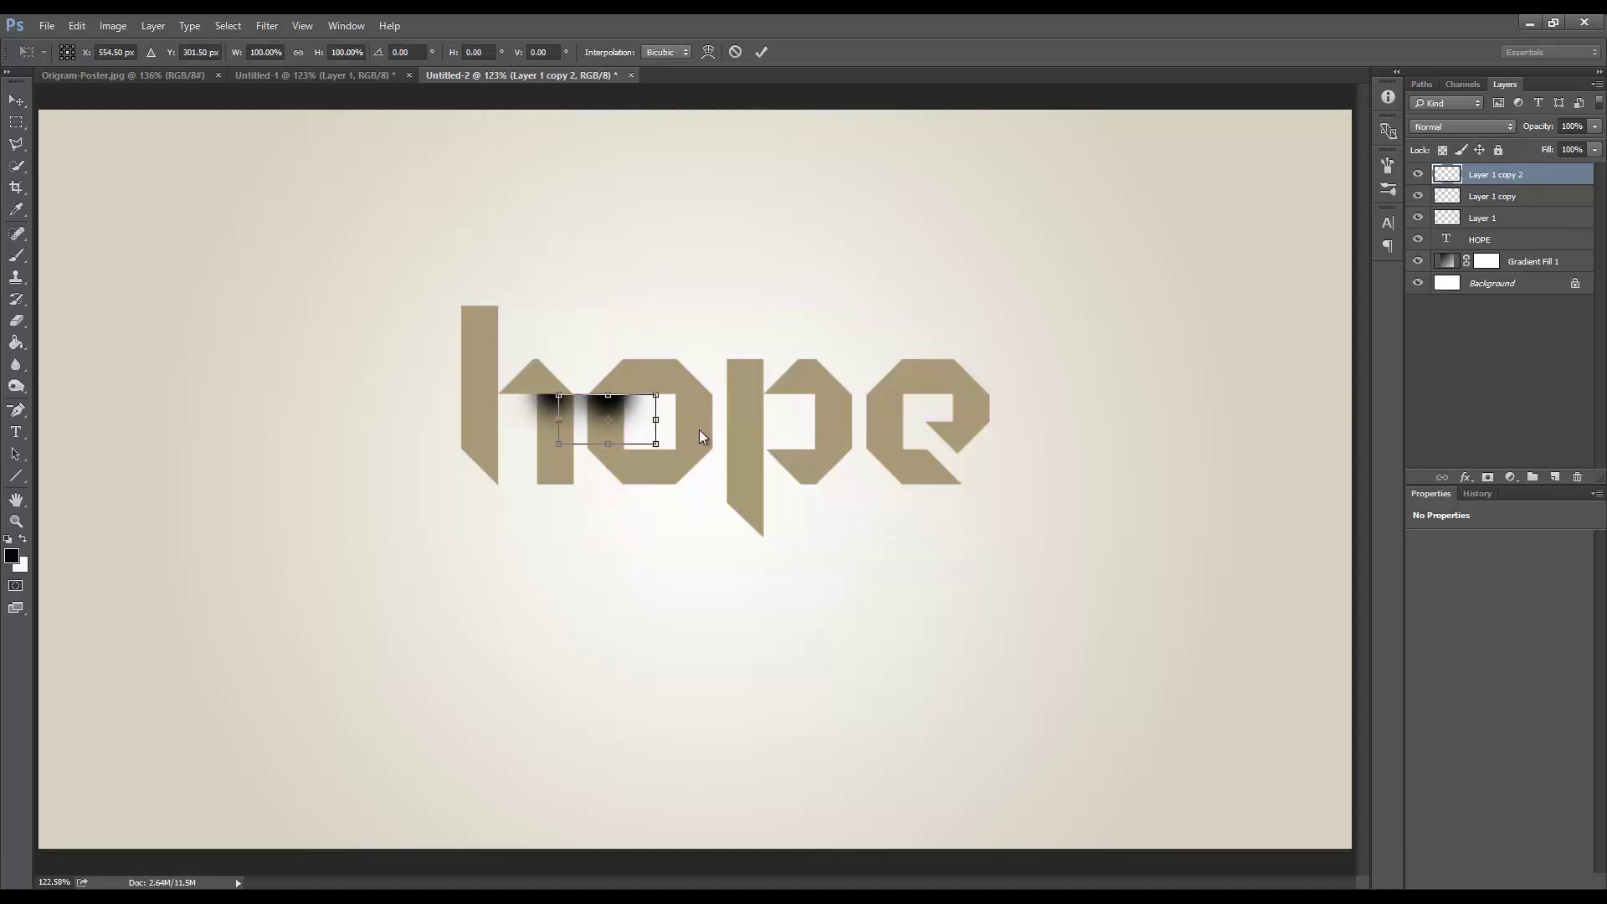
right_click(701, 431)
left_click(808, 656)
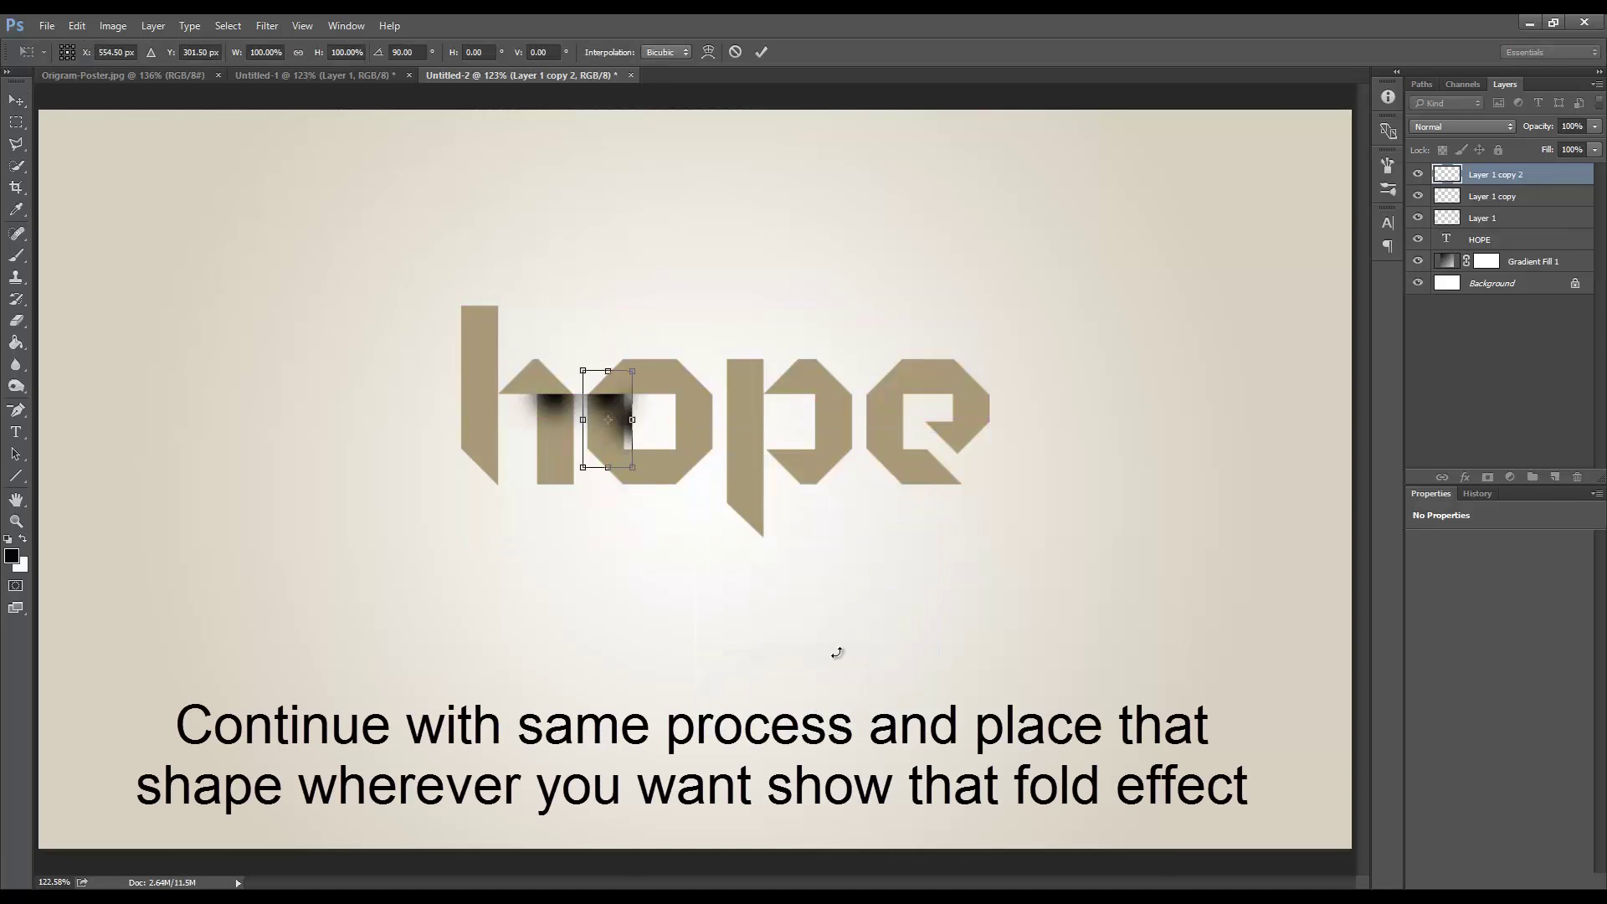
key("shift+Up")
key("shift+Up")
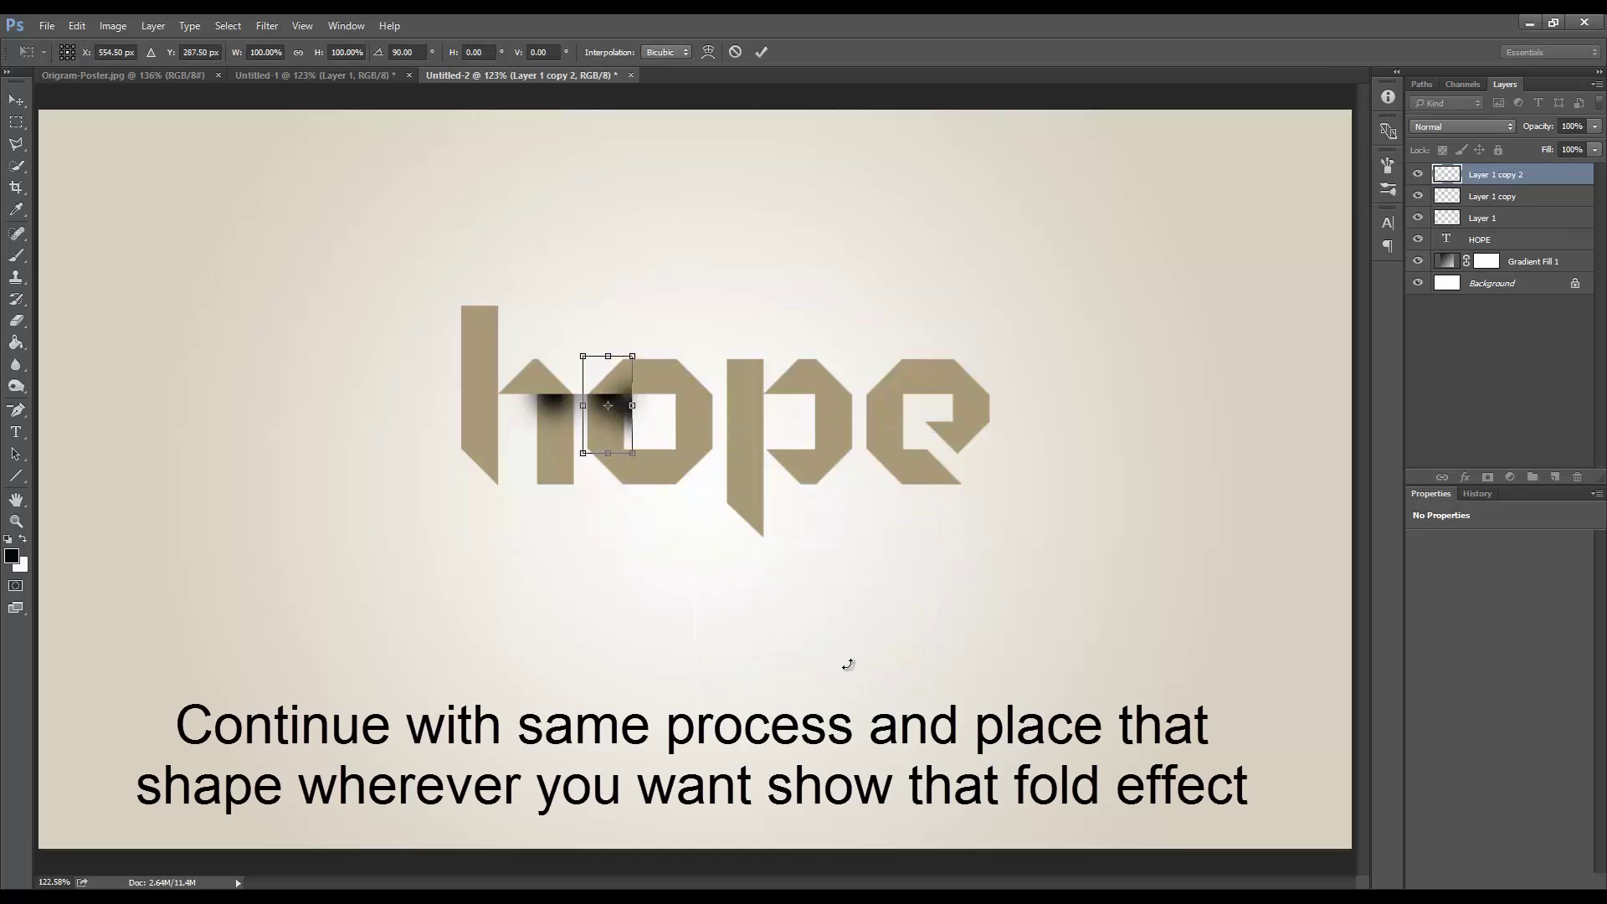
key("shift+Up")
key("shift+Up")
key("Return")
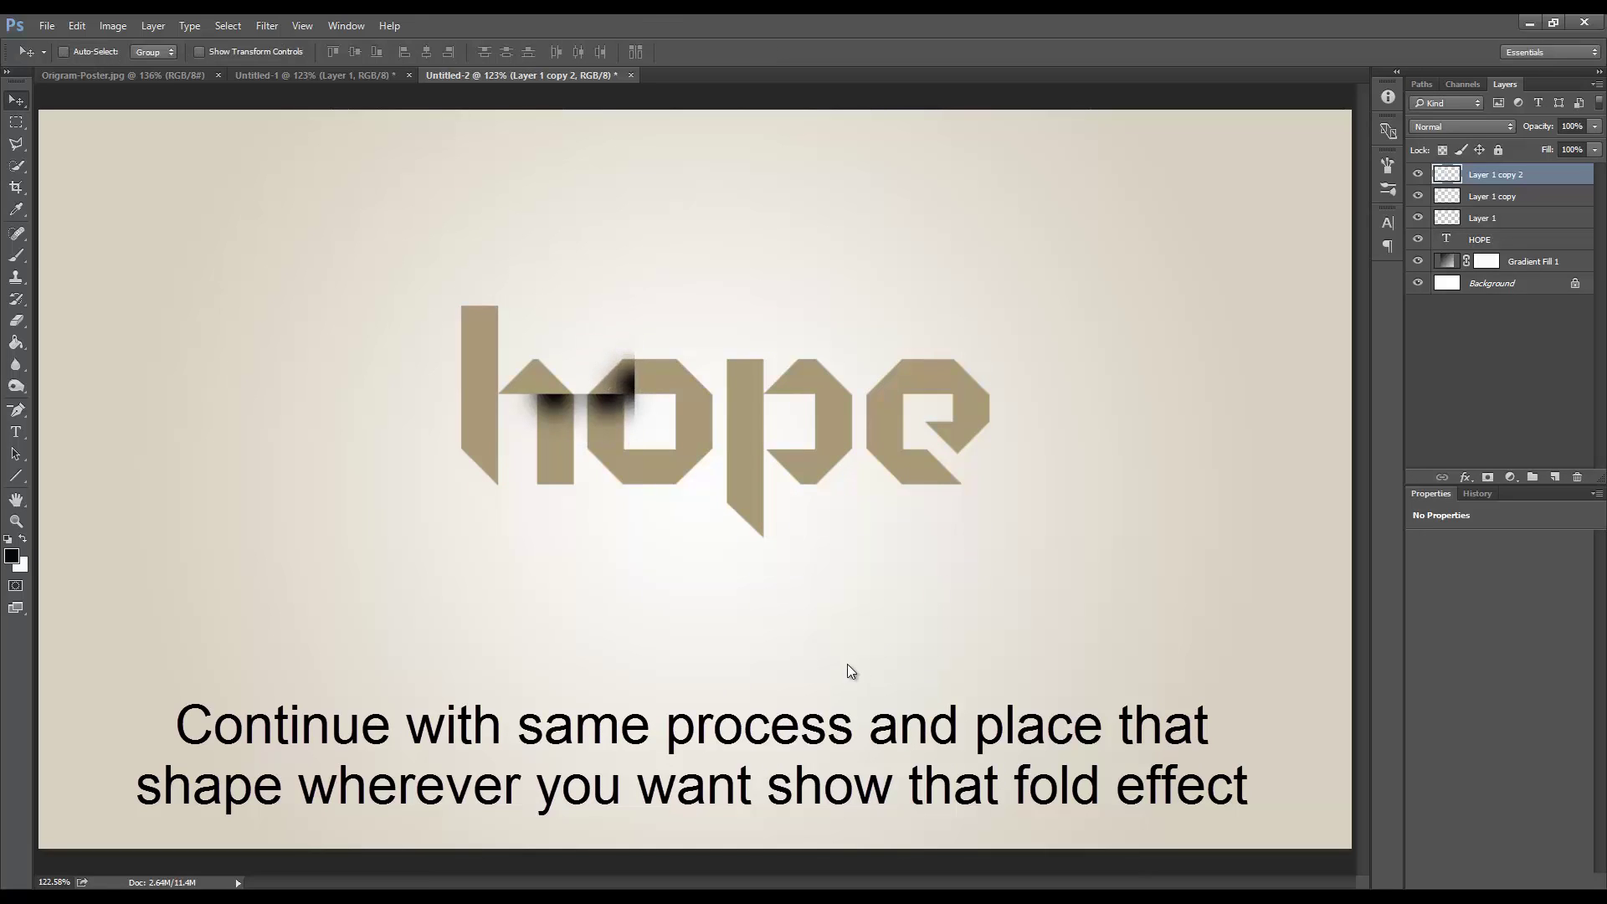
key("shift+Right")
key("shift+Right")
key("shift+Right")
key("shift+Right")
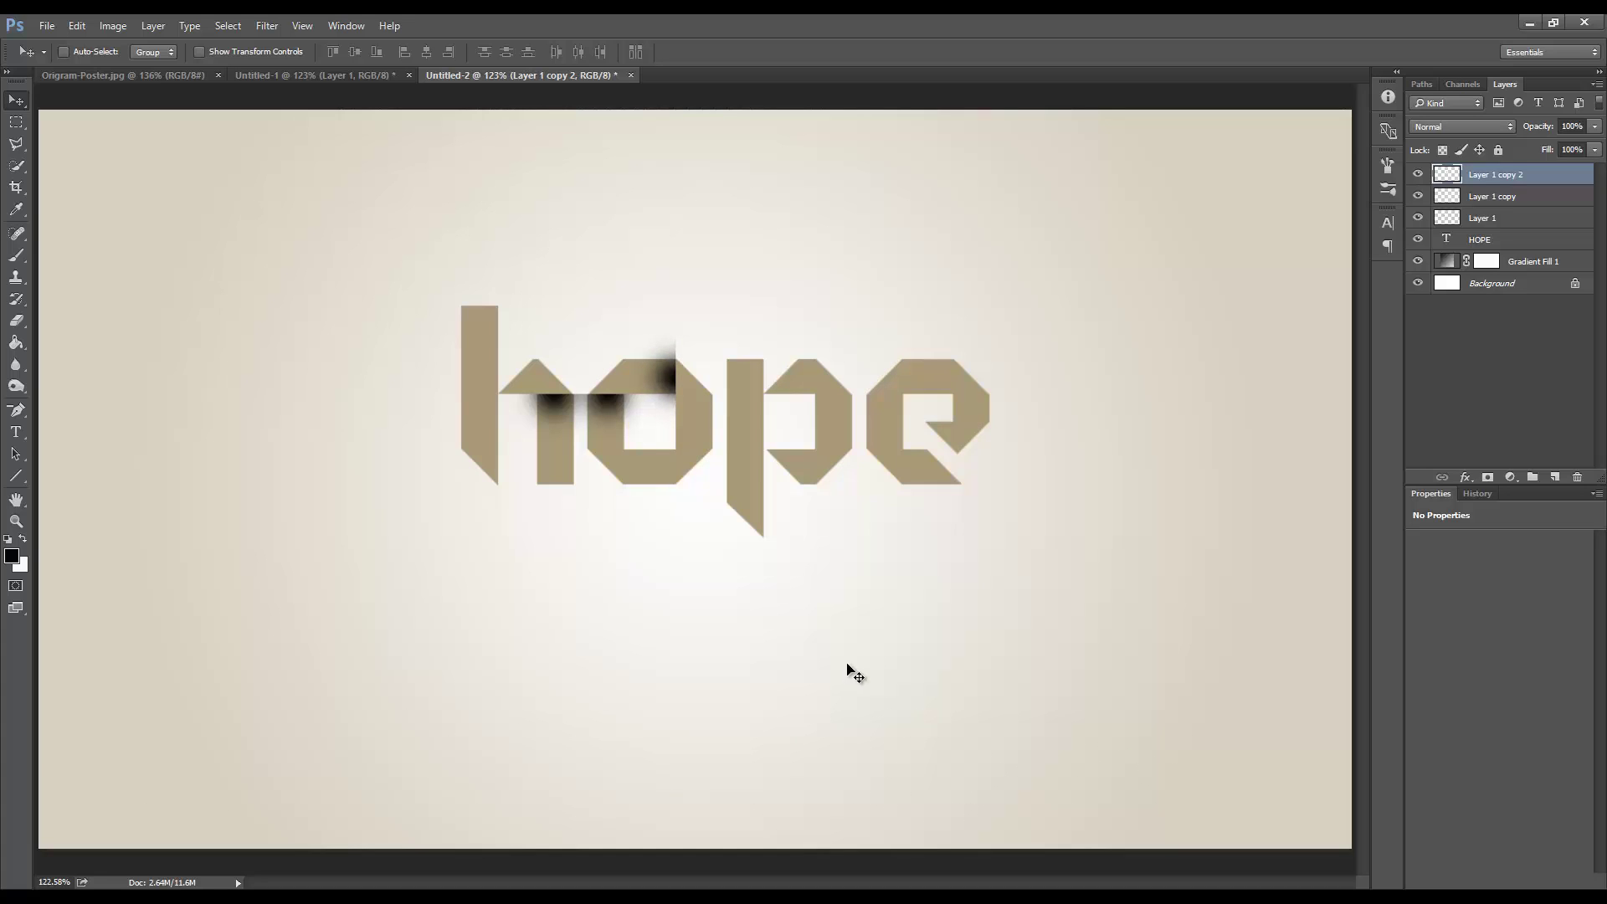
Add another shadow copy rotated 90° clockwise, nudged down and right to the o's lower right corner
key("ctrl+j")
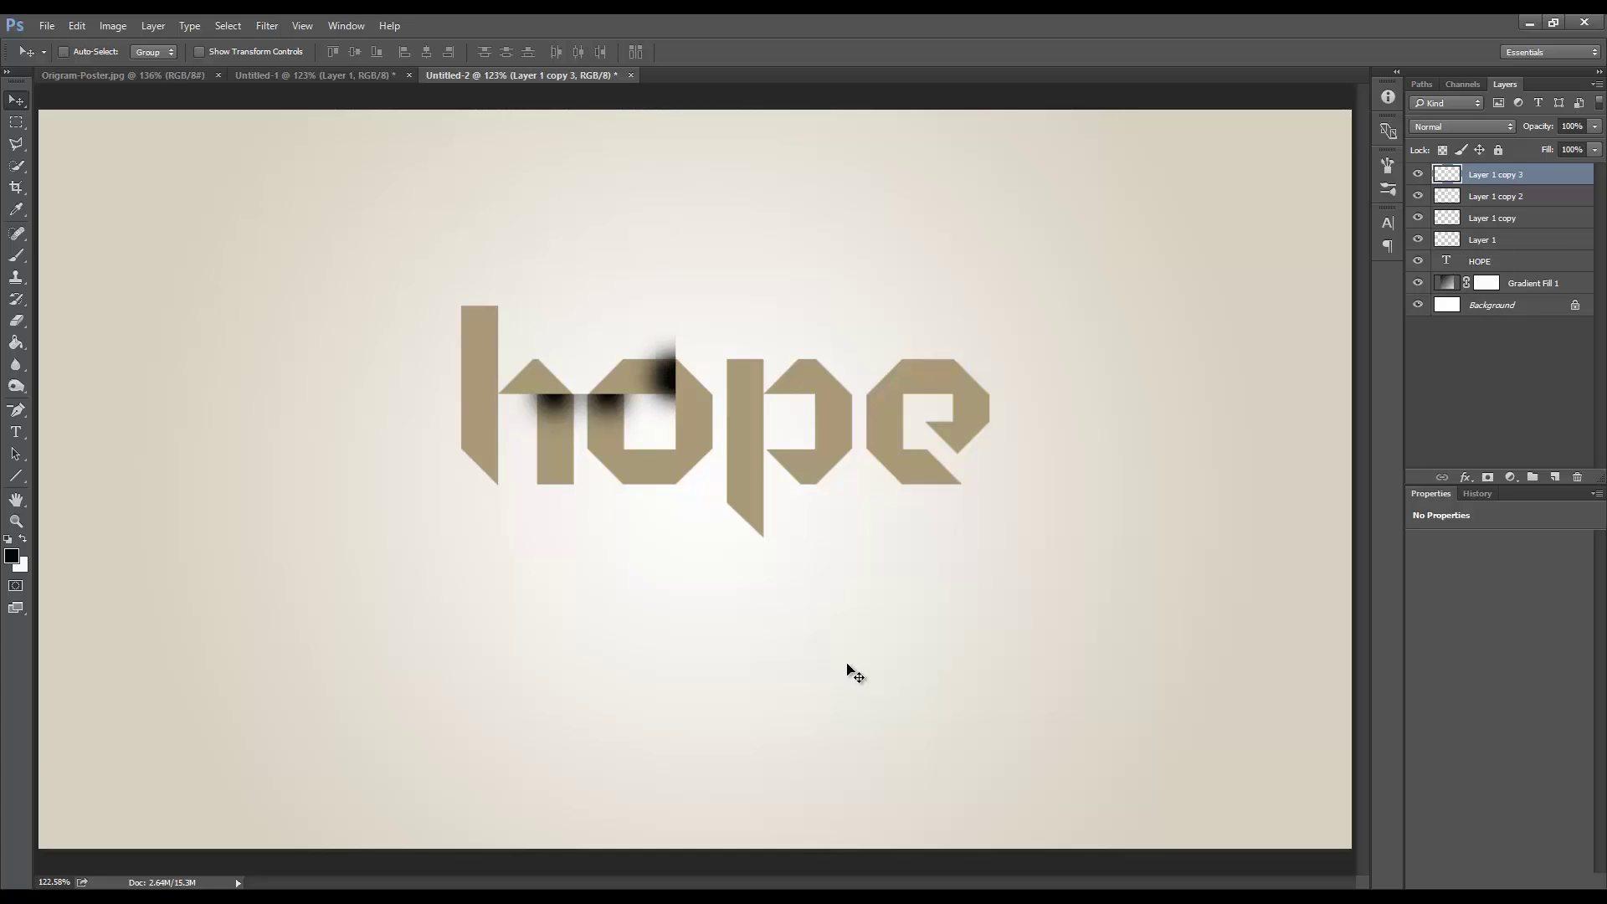
key("Right")
key("Right")
key("Right")
key("Right")
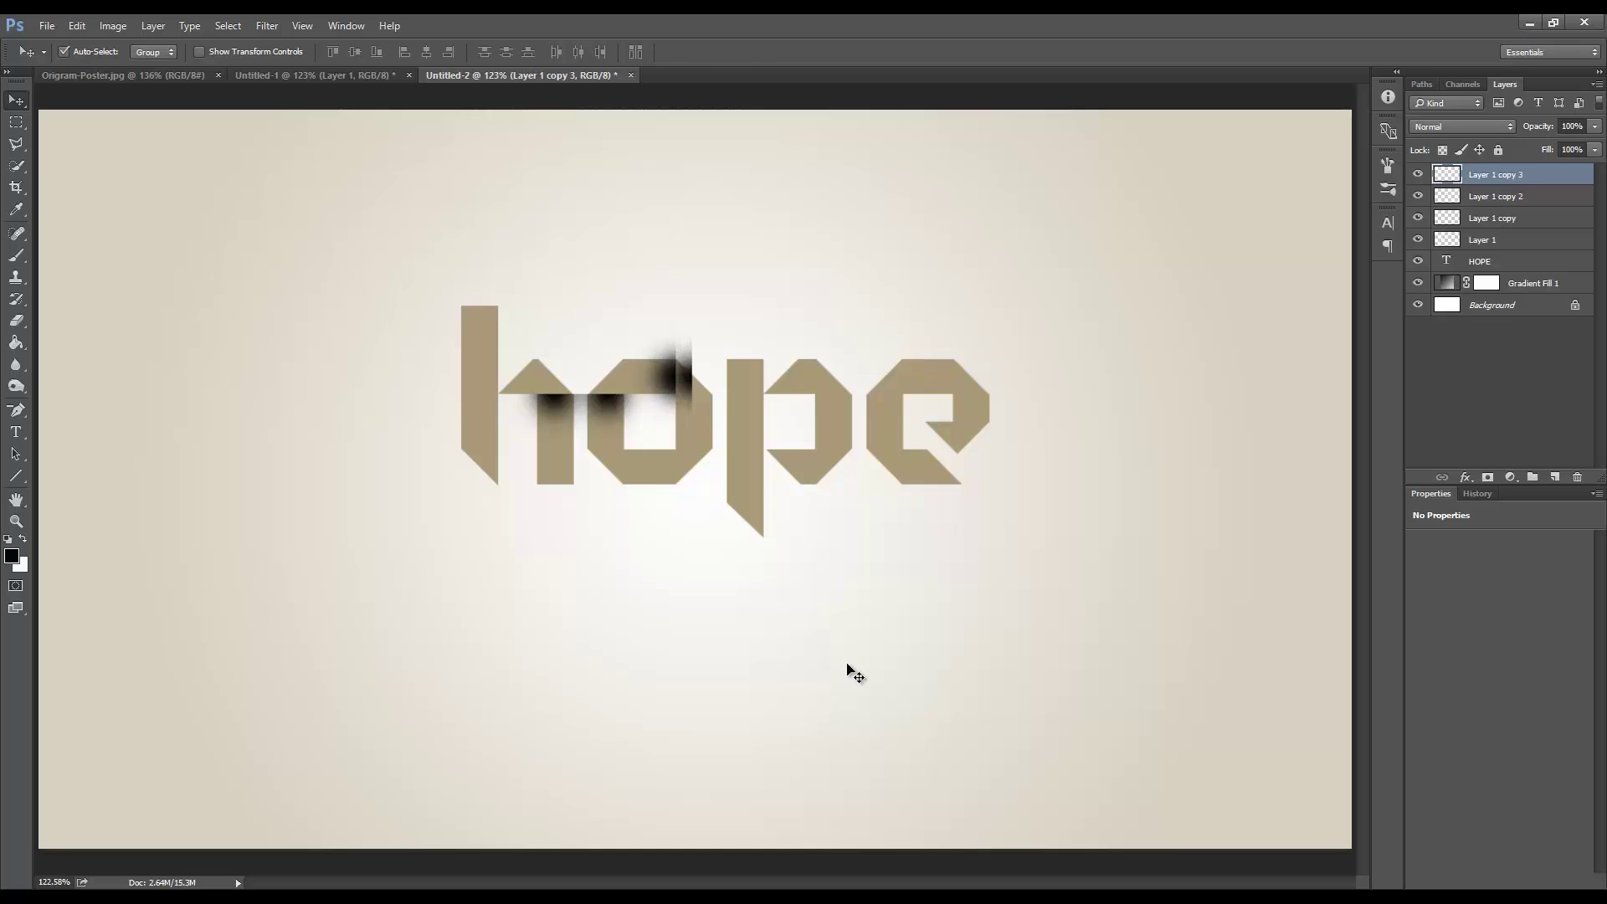
key("ctrl+t")
right_click(848, 664)
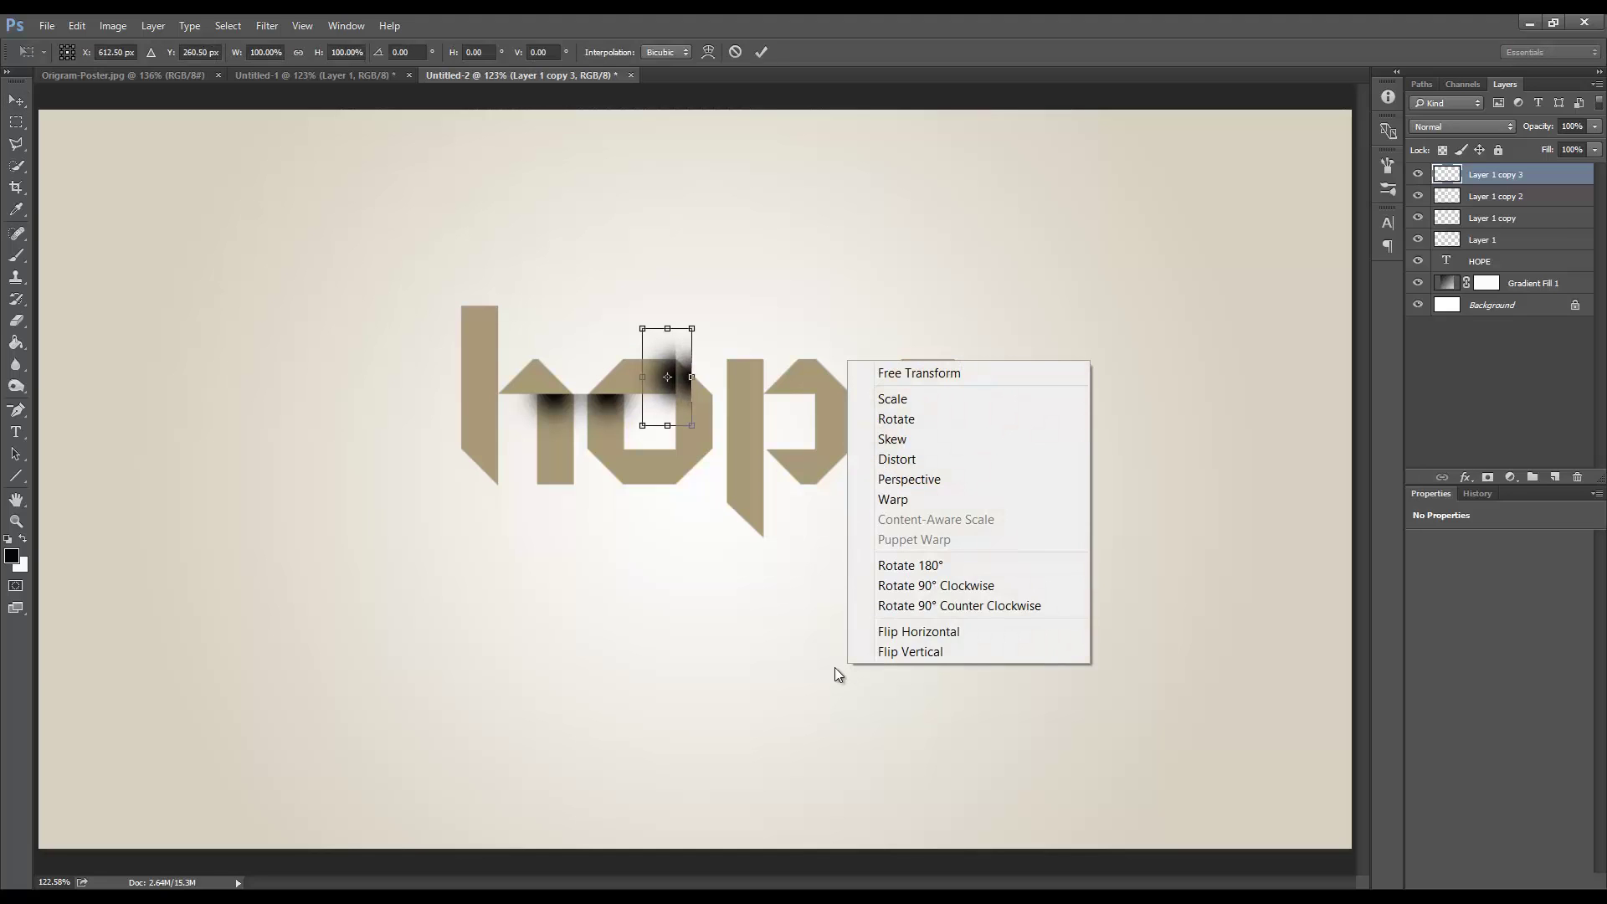
left_click(979, 588)
key("Return")
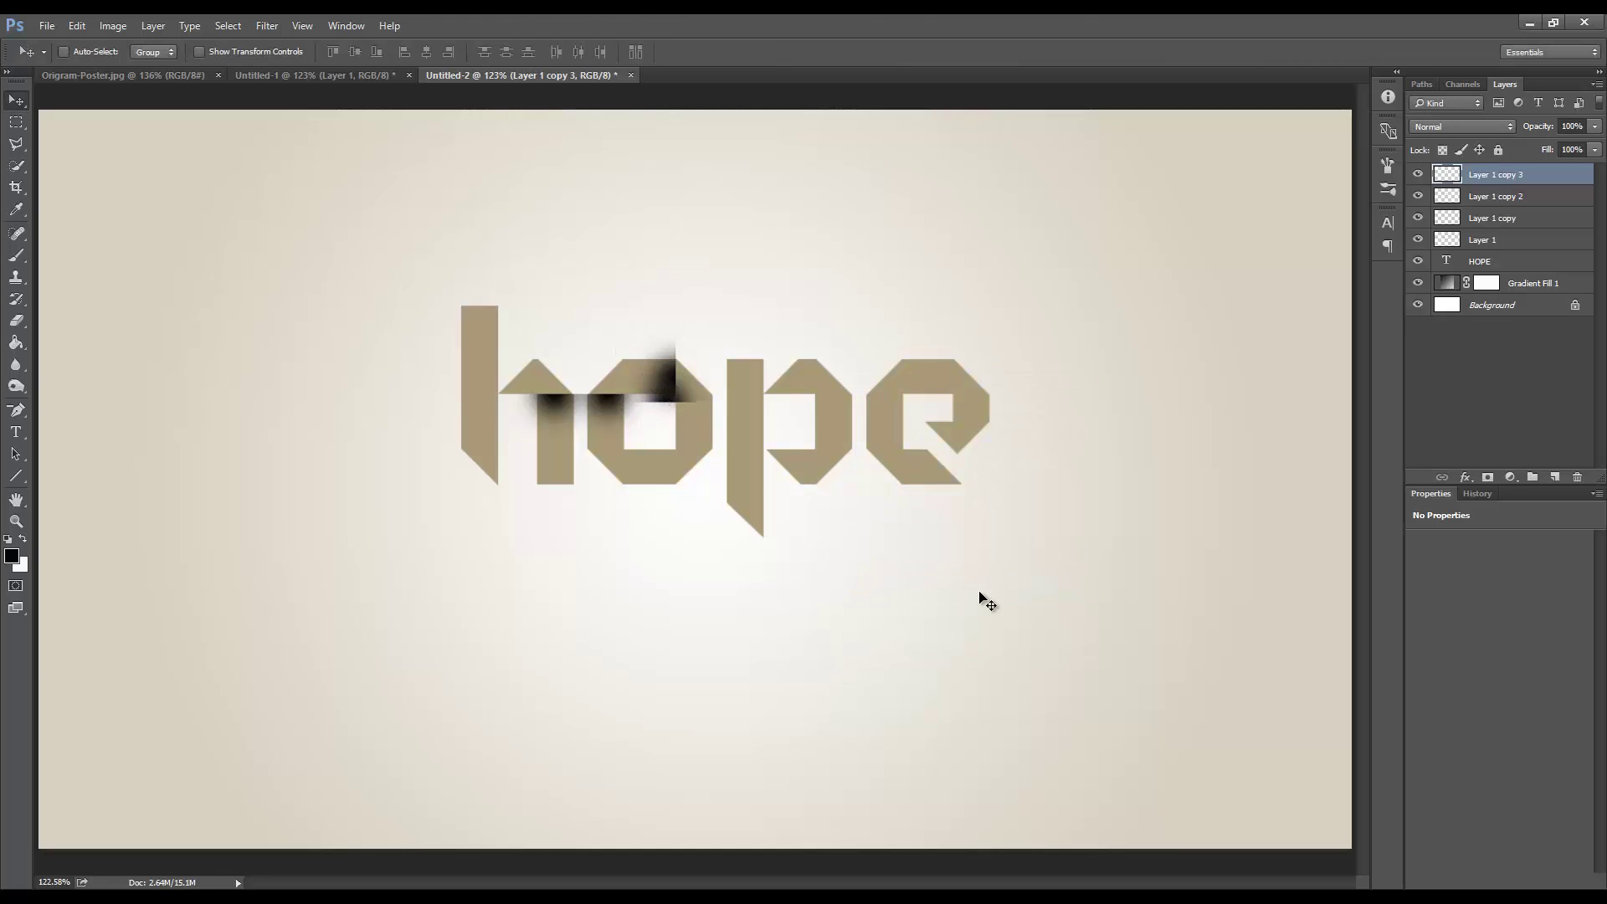
key("Down")
key("Down")
key("Down")
key("Down")
key("Down")
key("Down")
key("Down")
key("Down")
key("Down")
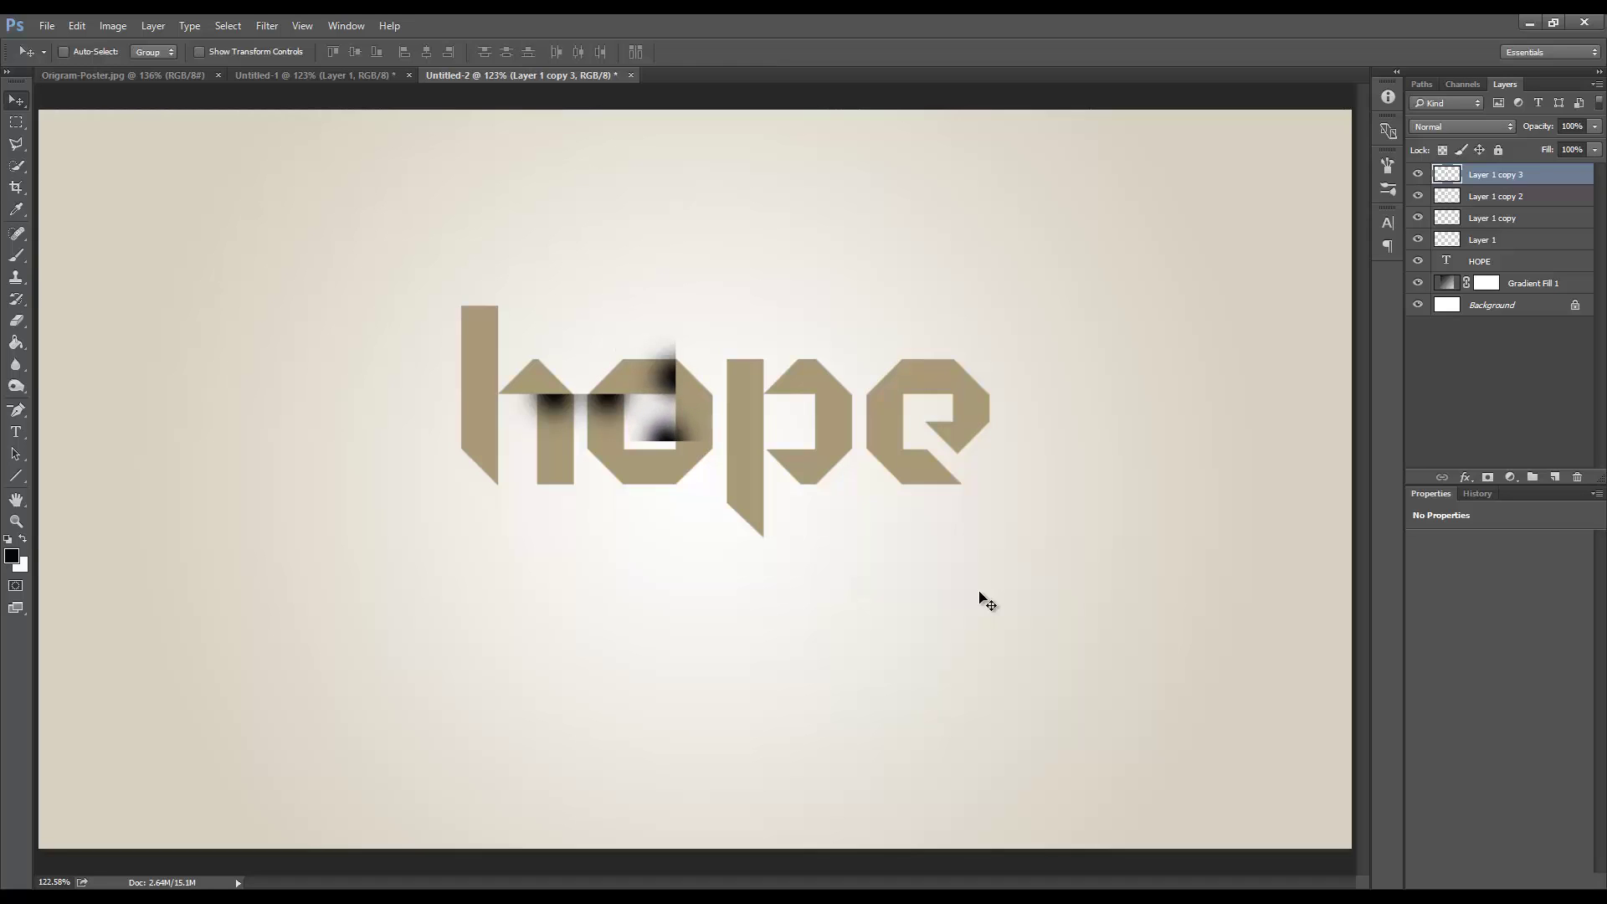
key("Down")
key("Down")
key("Down")
key("Down")
key("Down")
key("Down")
key("Down")
key("Down")
key("Down")
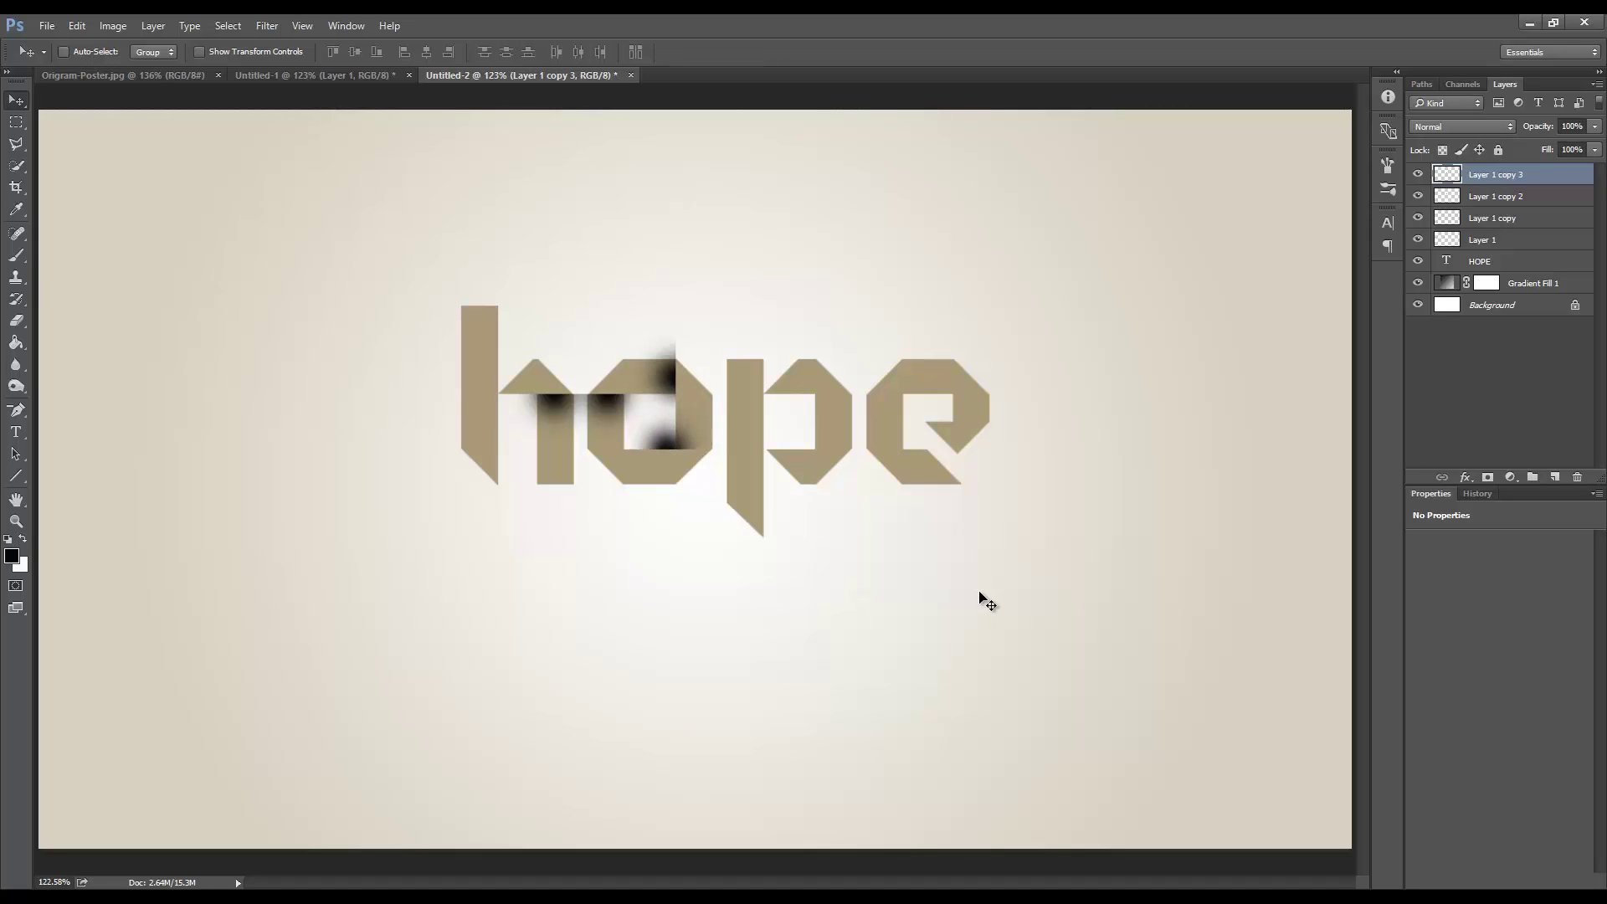
key("Up")
key("Down")
key("Right")
key("Right")
key("Right")
key("Right")
key("Right")
key("Right")
key("Right")
key("Right")
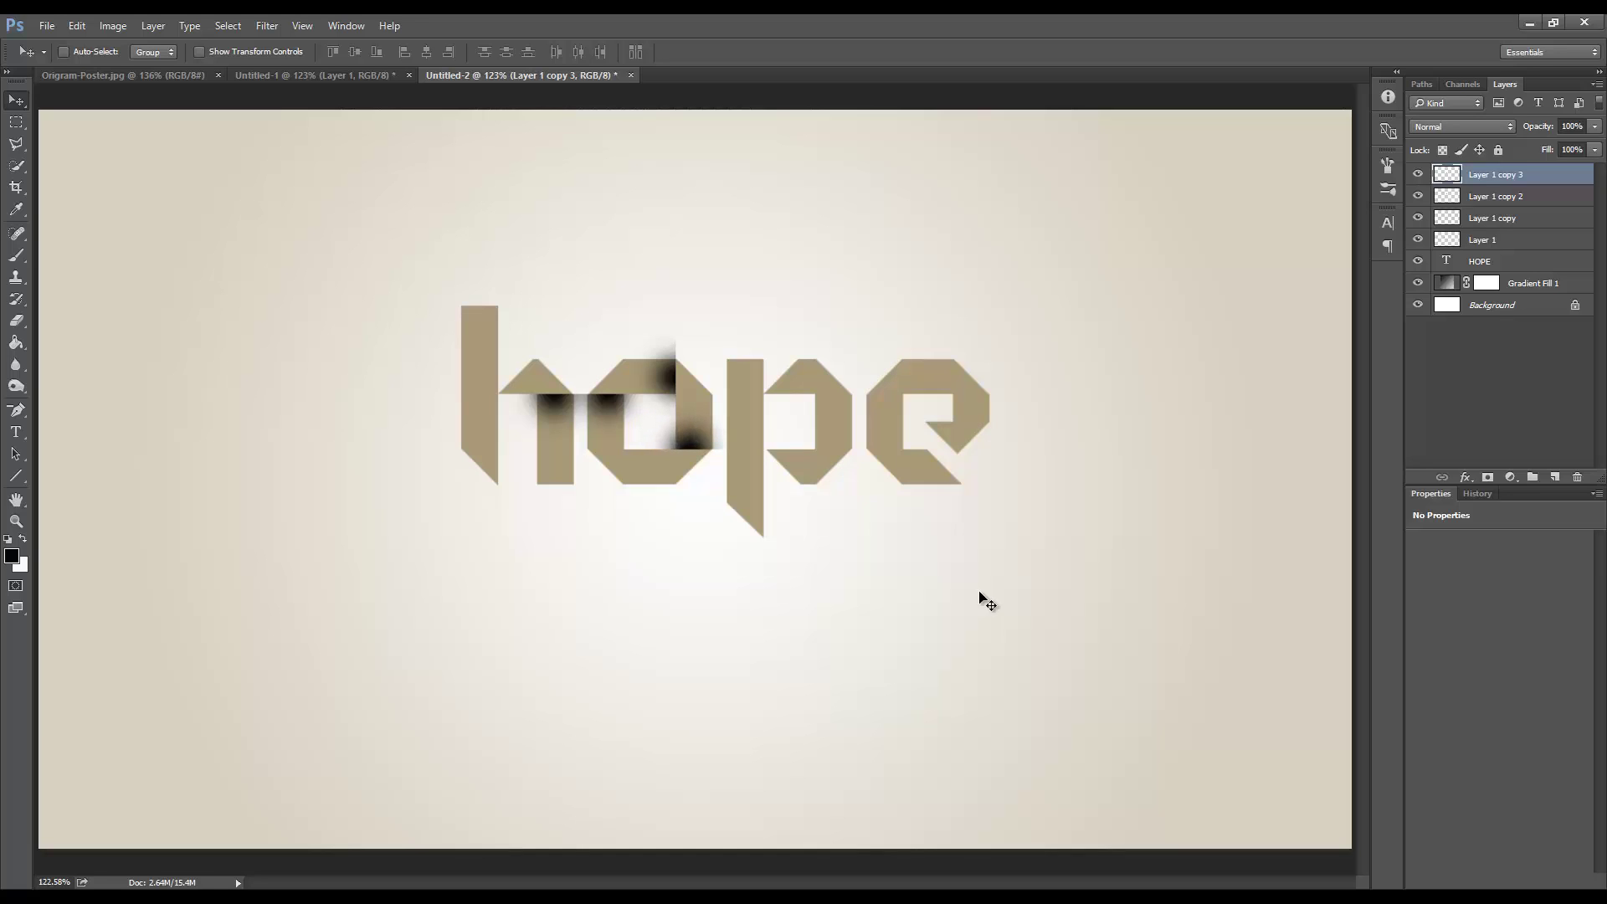
key("Right")
key("Right")
key("Right")
Duplicate the shadow, rotate it 90° clockwise, and nudge it down and left to the o's lower left
key("ctrl+j")
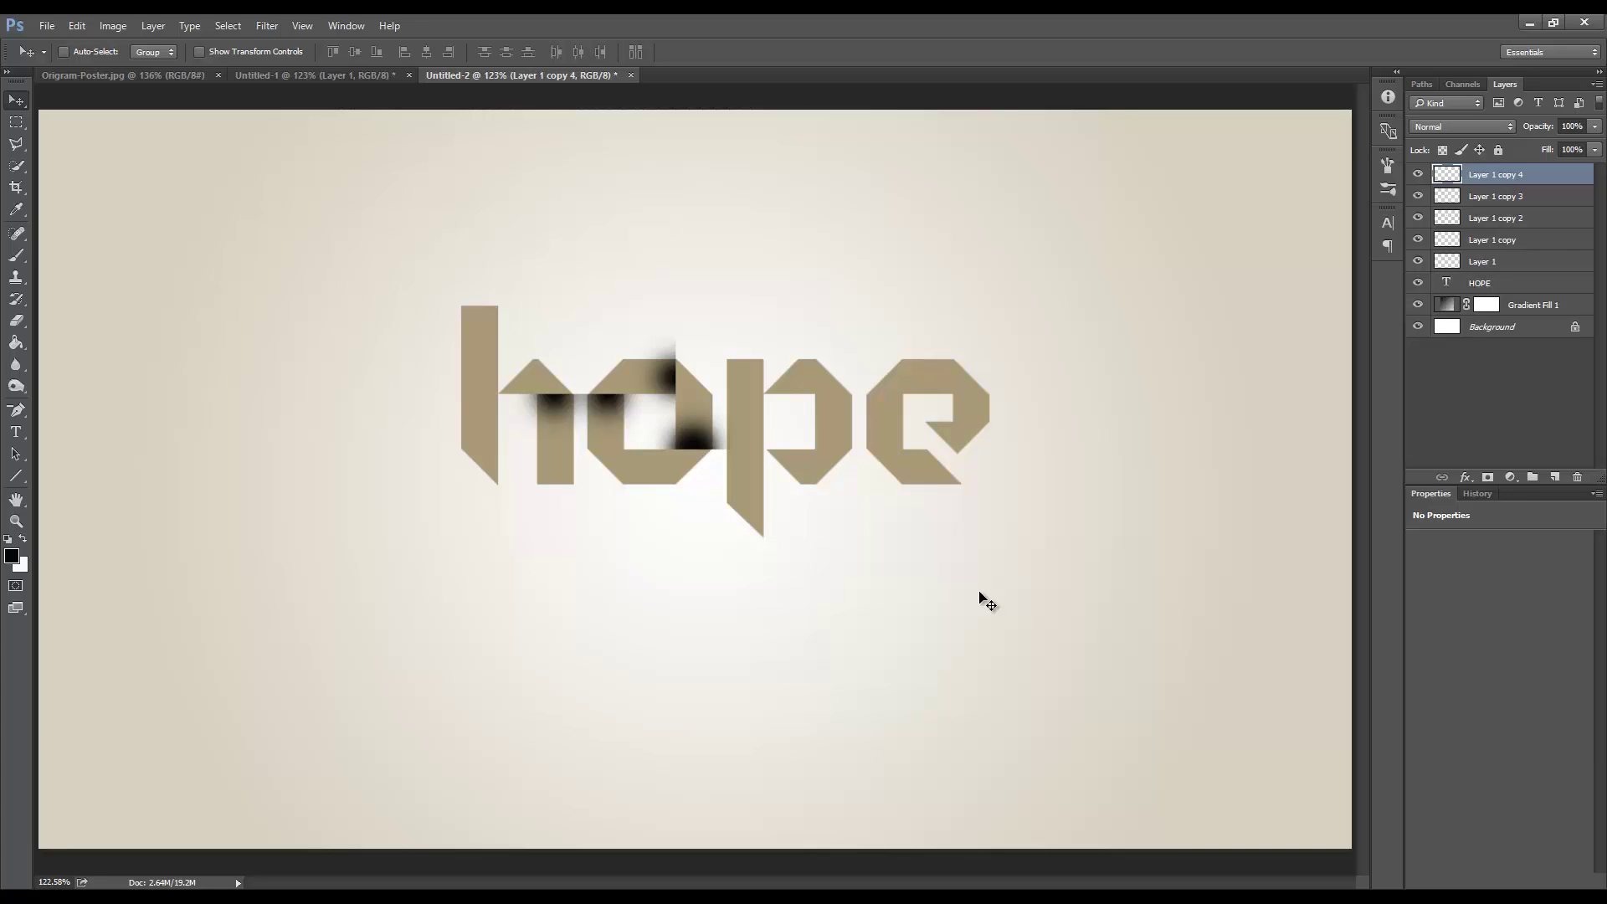
key("ctrl+t")
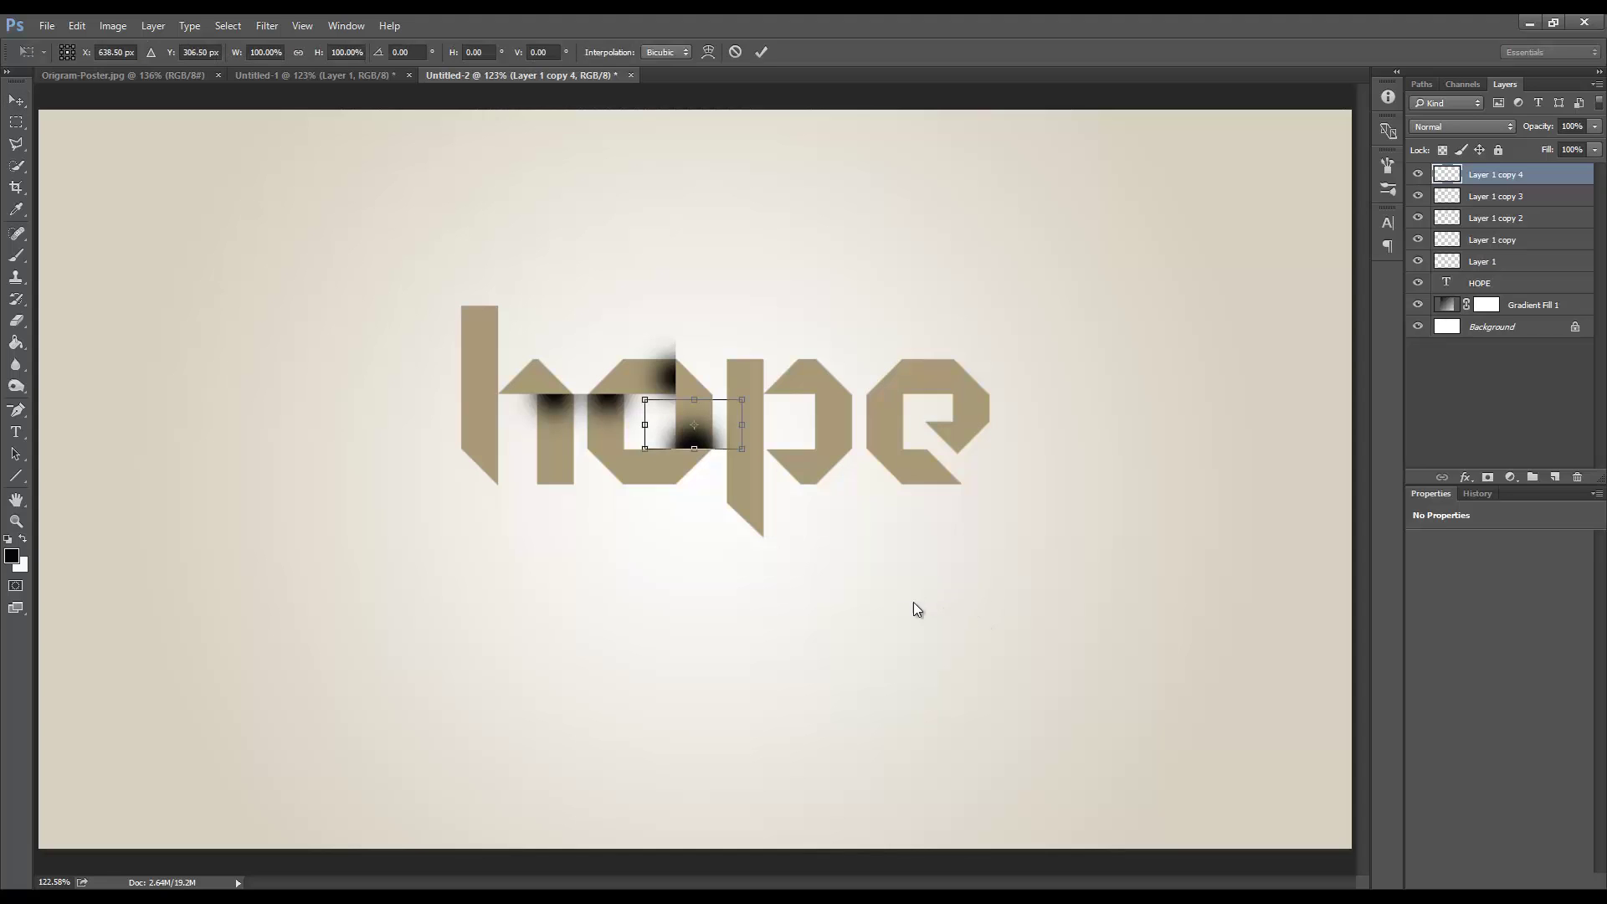
right_click(912, 601)
left_click(1030, 523)
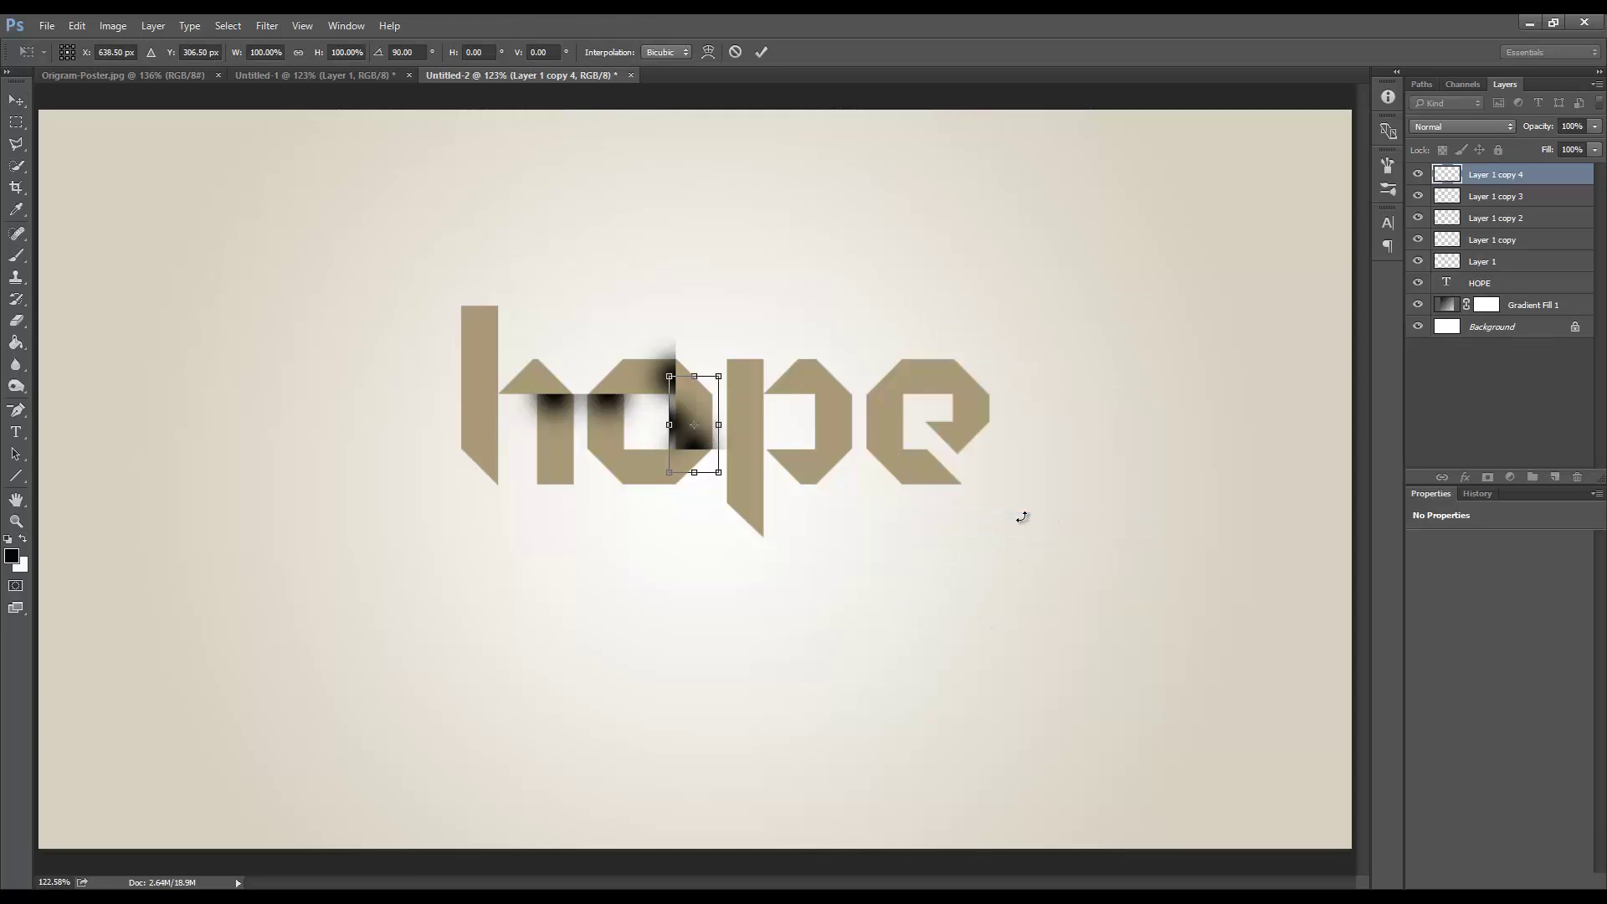
key("Return")
key("Down")
key("Down")
key("Down")
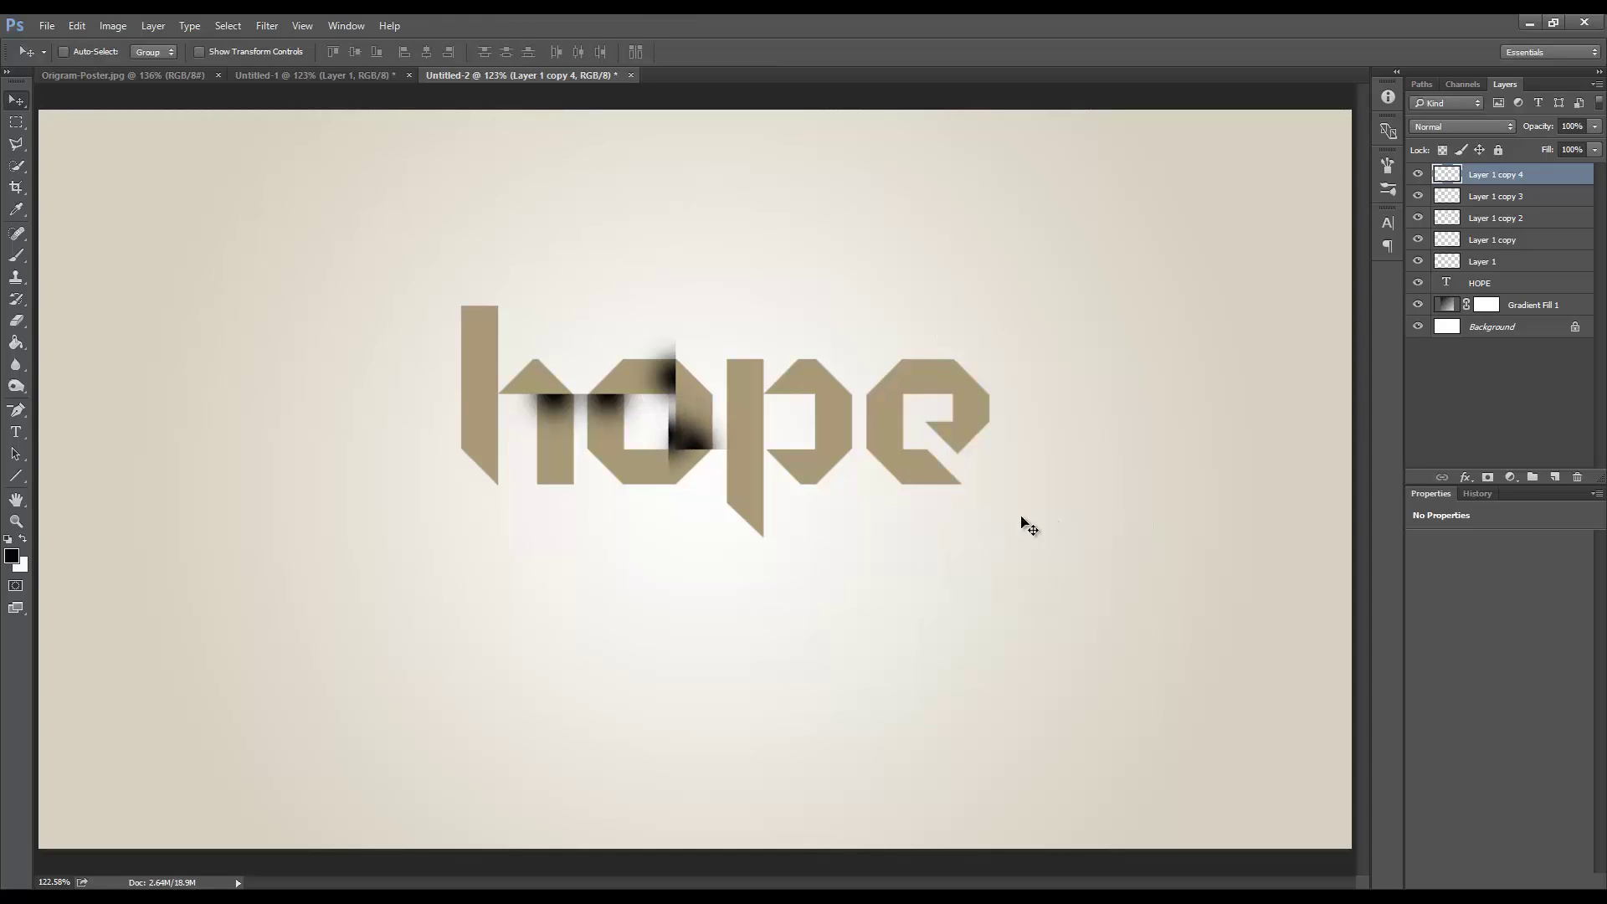
key("Down")
key("Down")
key("Down")
key("Down")
key("Down")
key("Down")
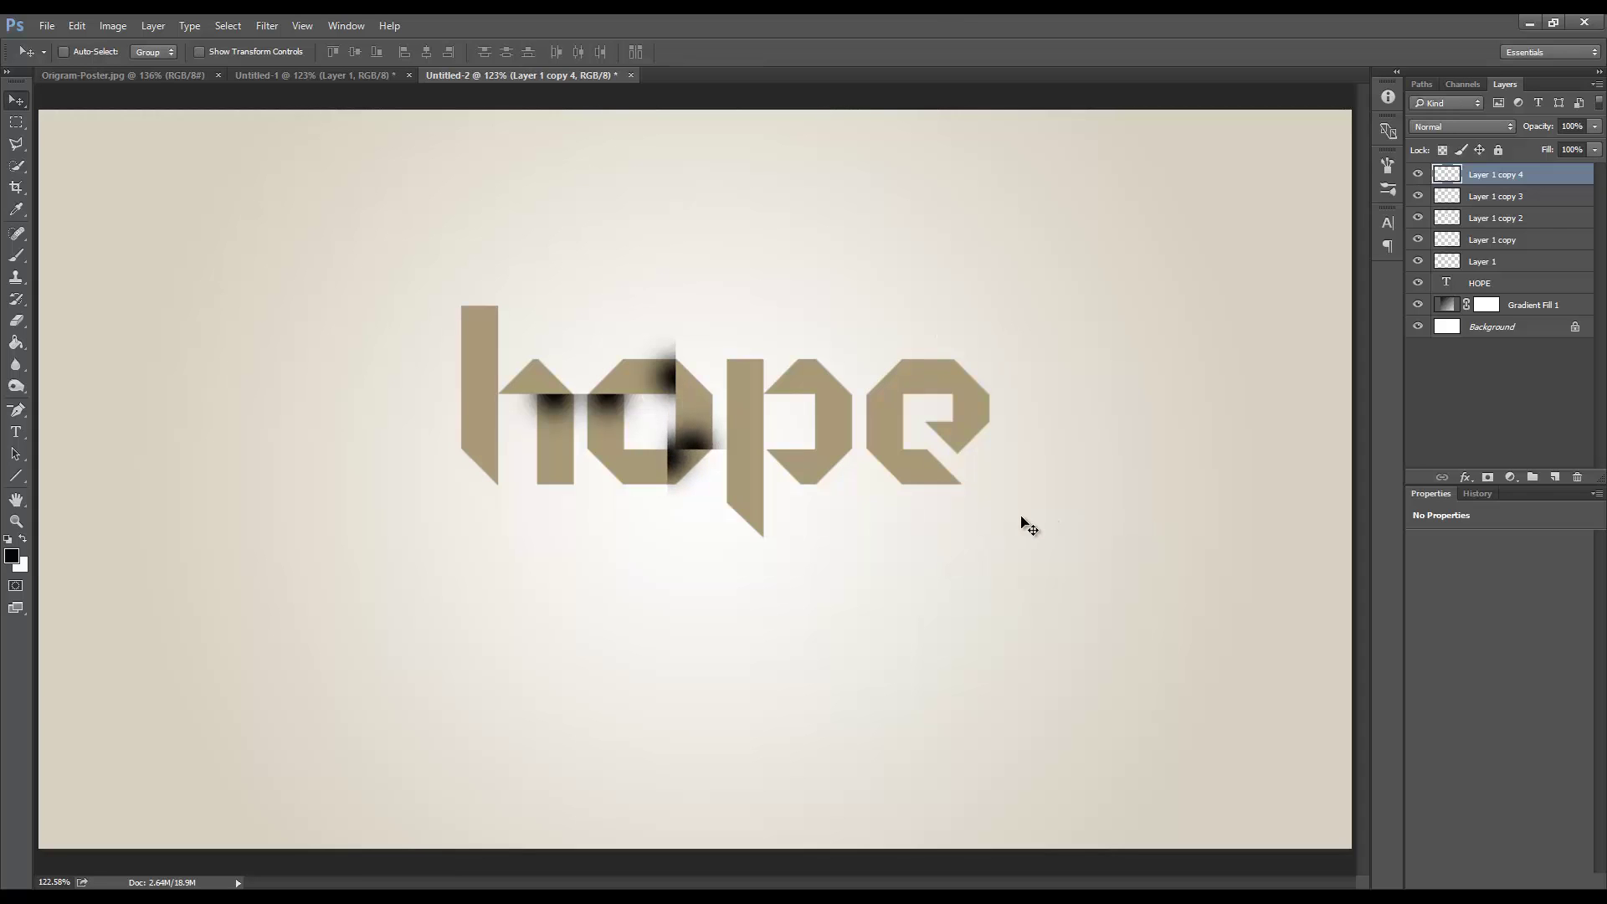
key("Left")
key("Left")
key("Left")
key("Left")
key("Left")
key("Left")
key("Left")
key("Left")
key("Left")
key("Left")
key("Left")
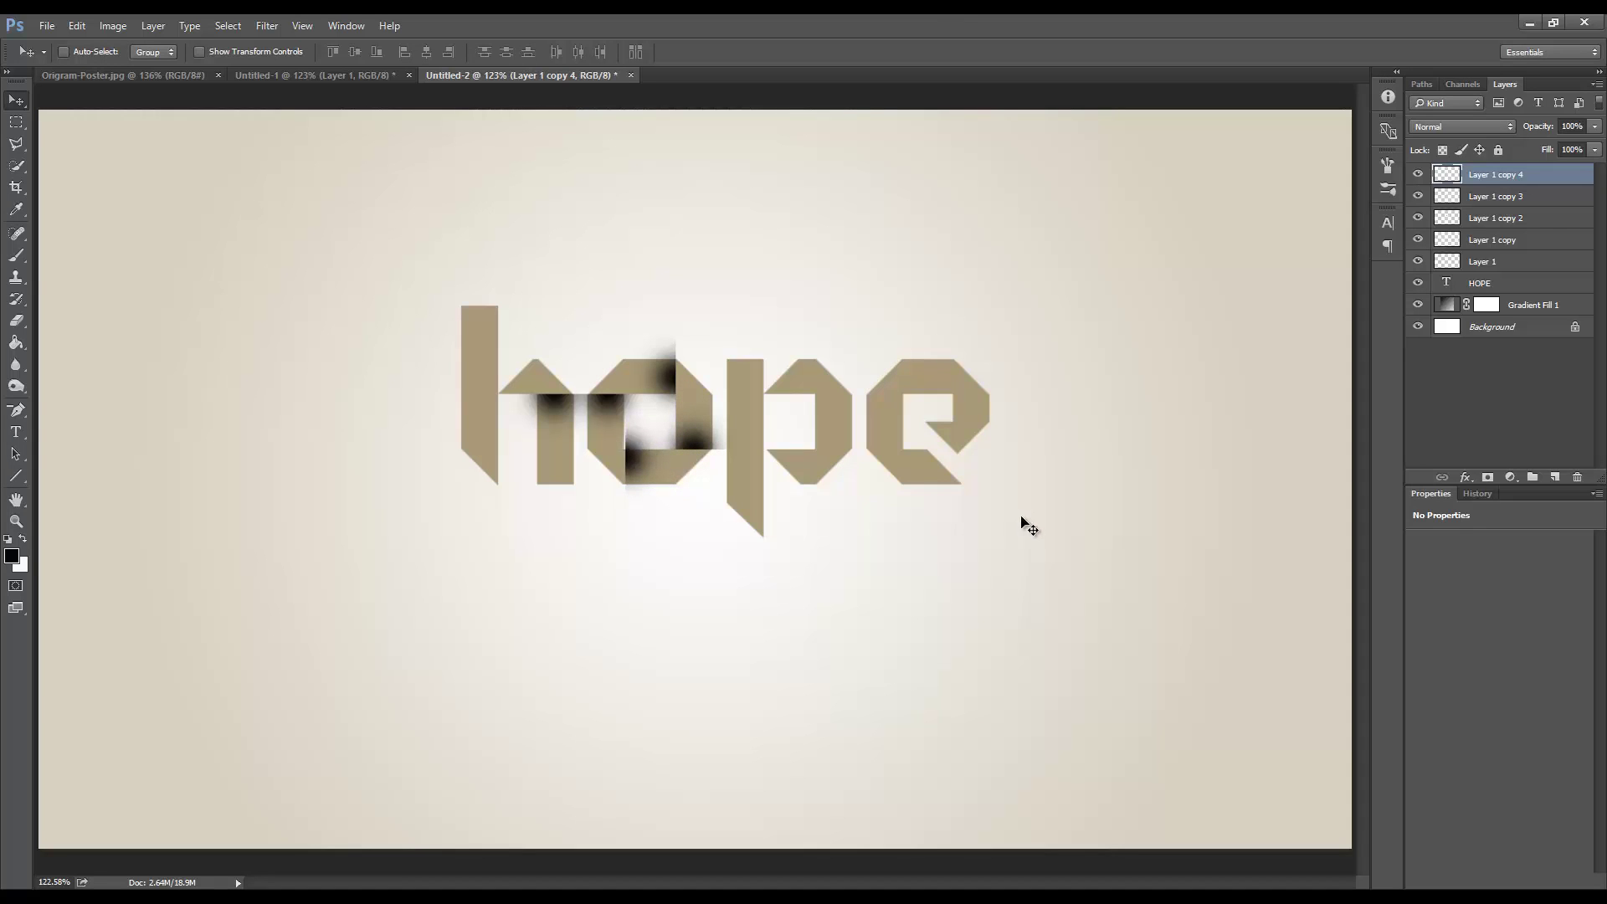
key("Left")
key("Left")
key("ctrl+plus")
key("ctrl+plus")
key("ctrl+plus")
key("ctrl+plus")
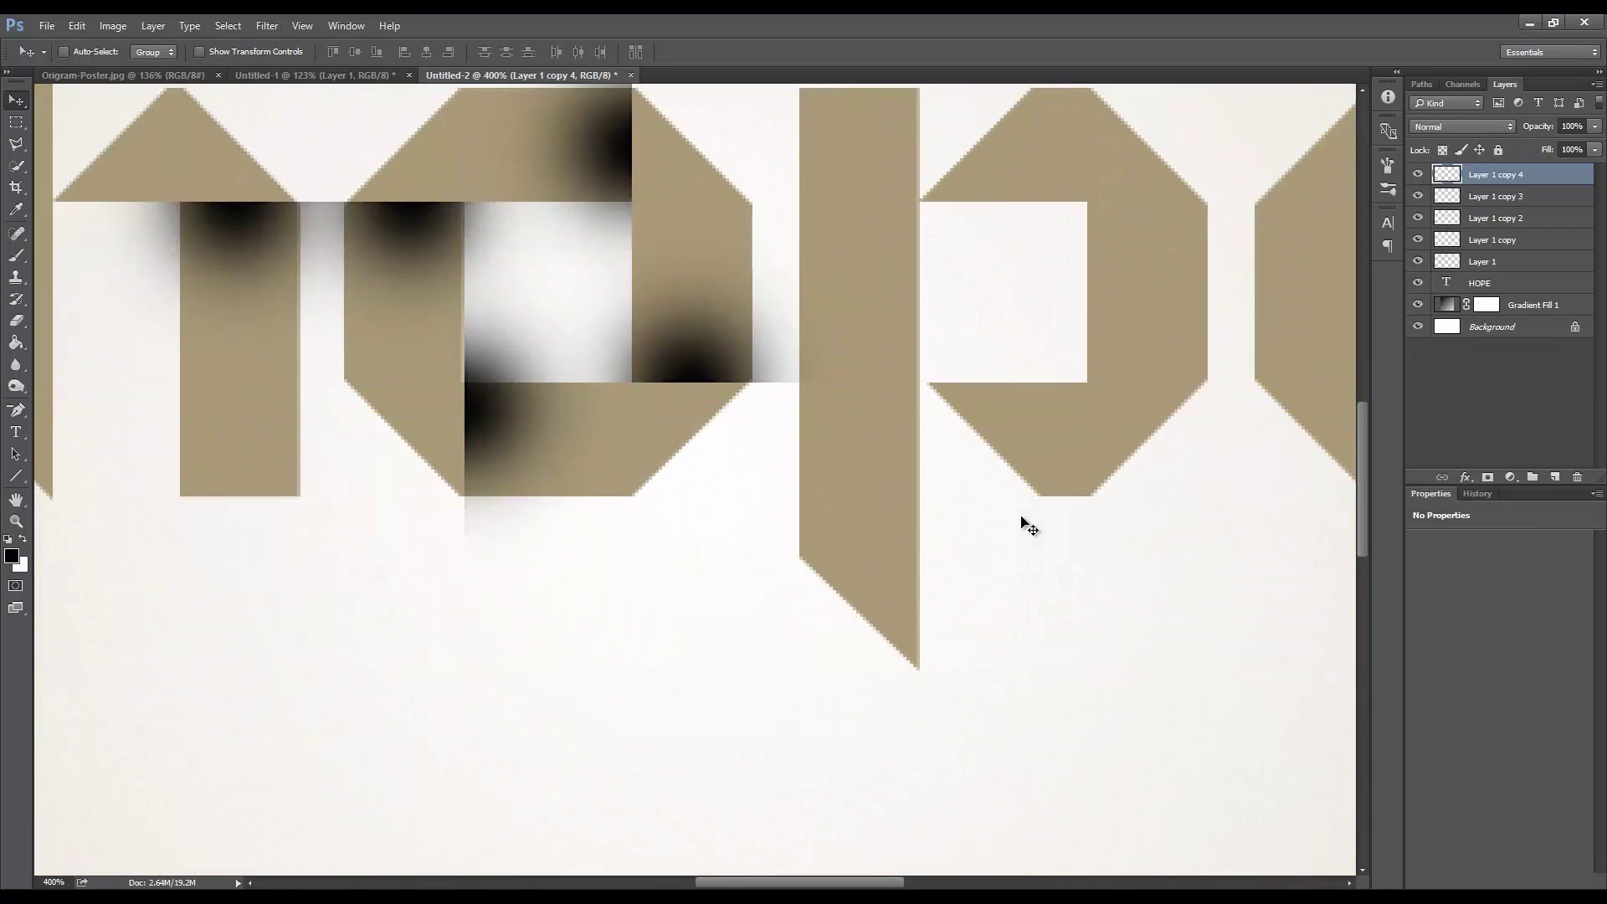
Shift the fold shadow at the o's base slightly left into rough alignment
key("Left")
key("Right")
left_click_drag(513, 455, 497, 456)
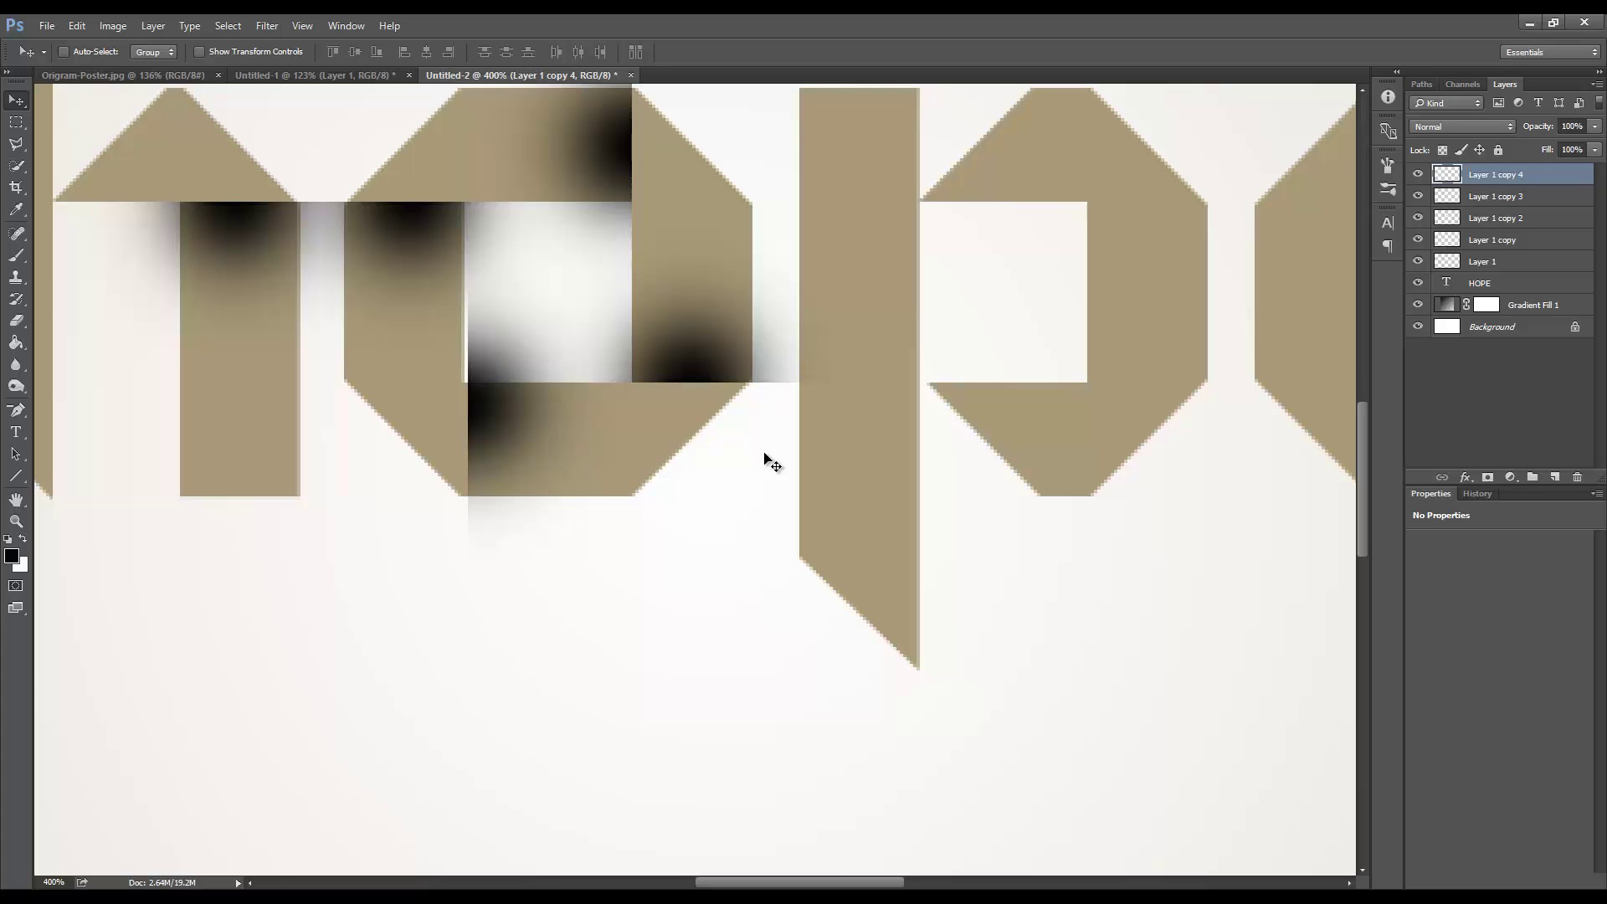
scroll(772, 462, "up", 1)
scroll(771, 462, "up", 1)
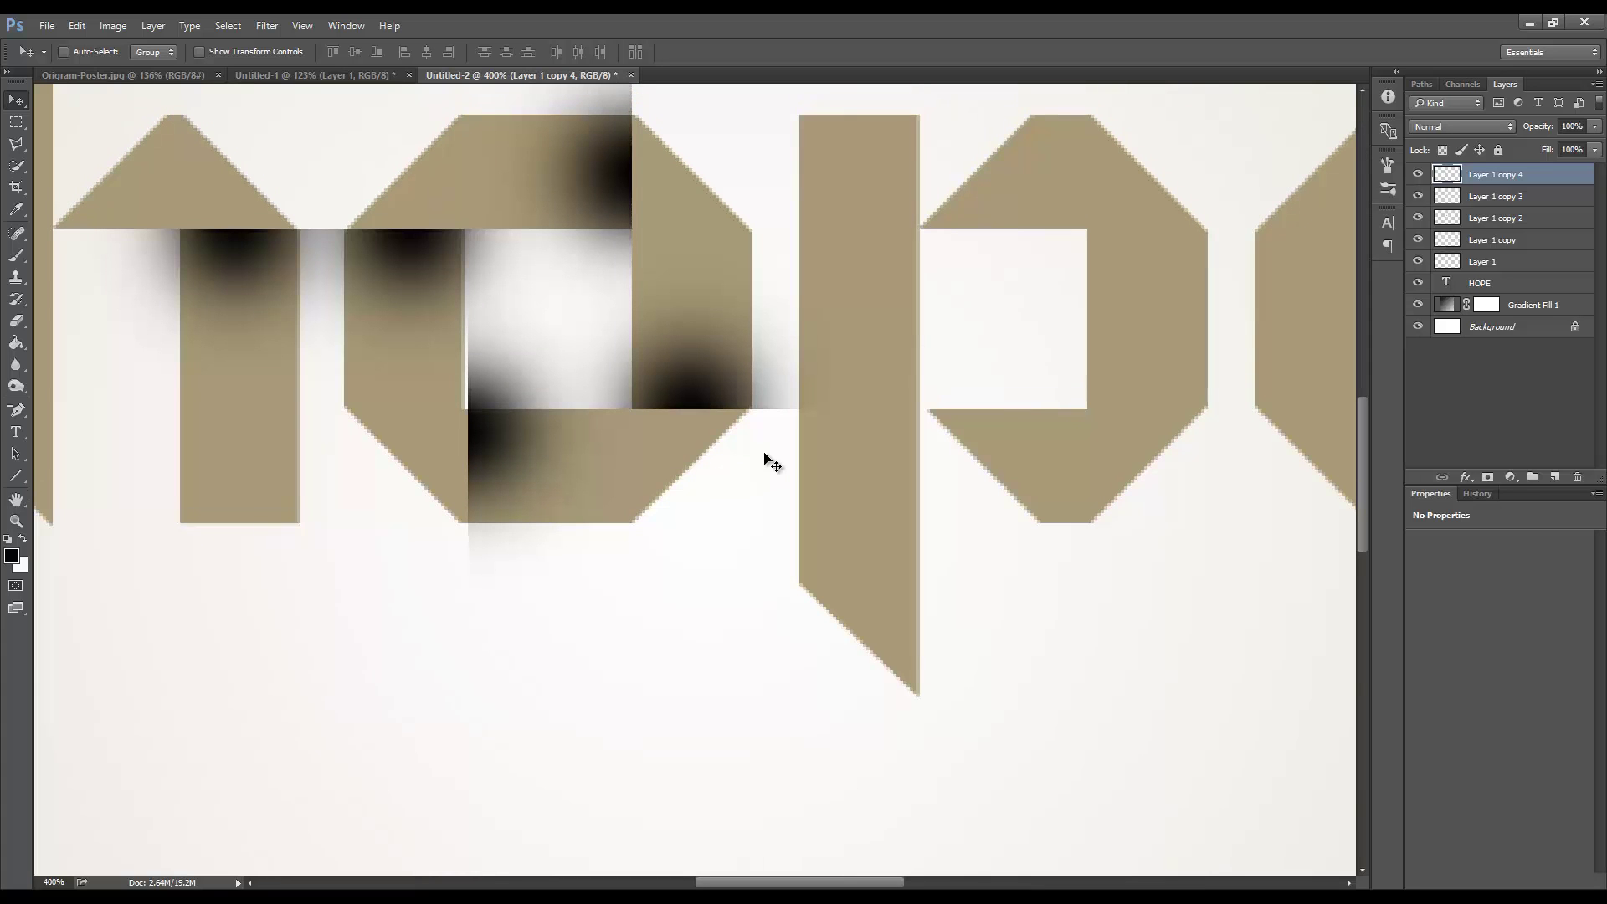
Zoom in closely, nudge the shadow two pixels left until flush, then fit the artwork on screen
key("ctrl+plus")
key("ctrl+plus")
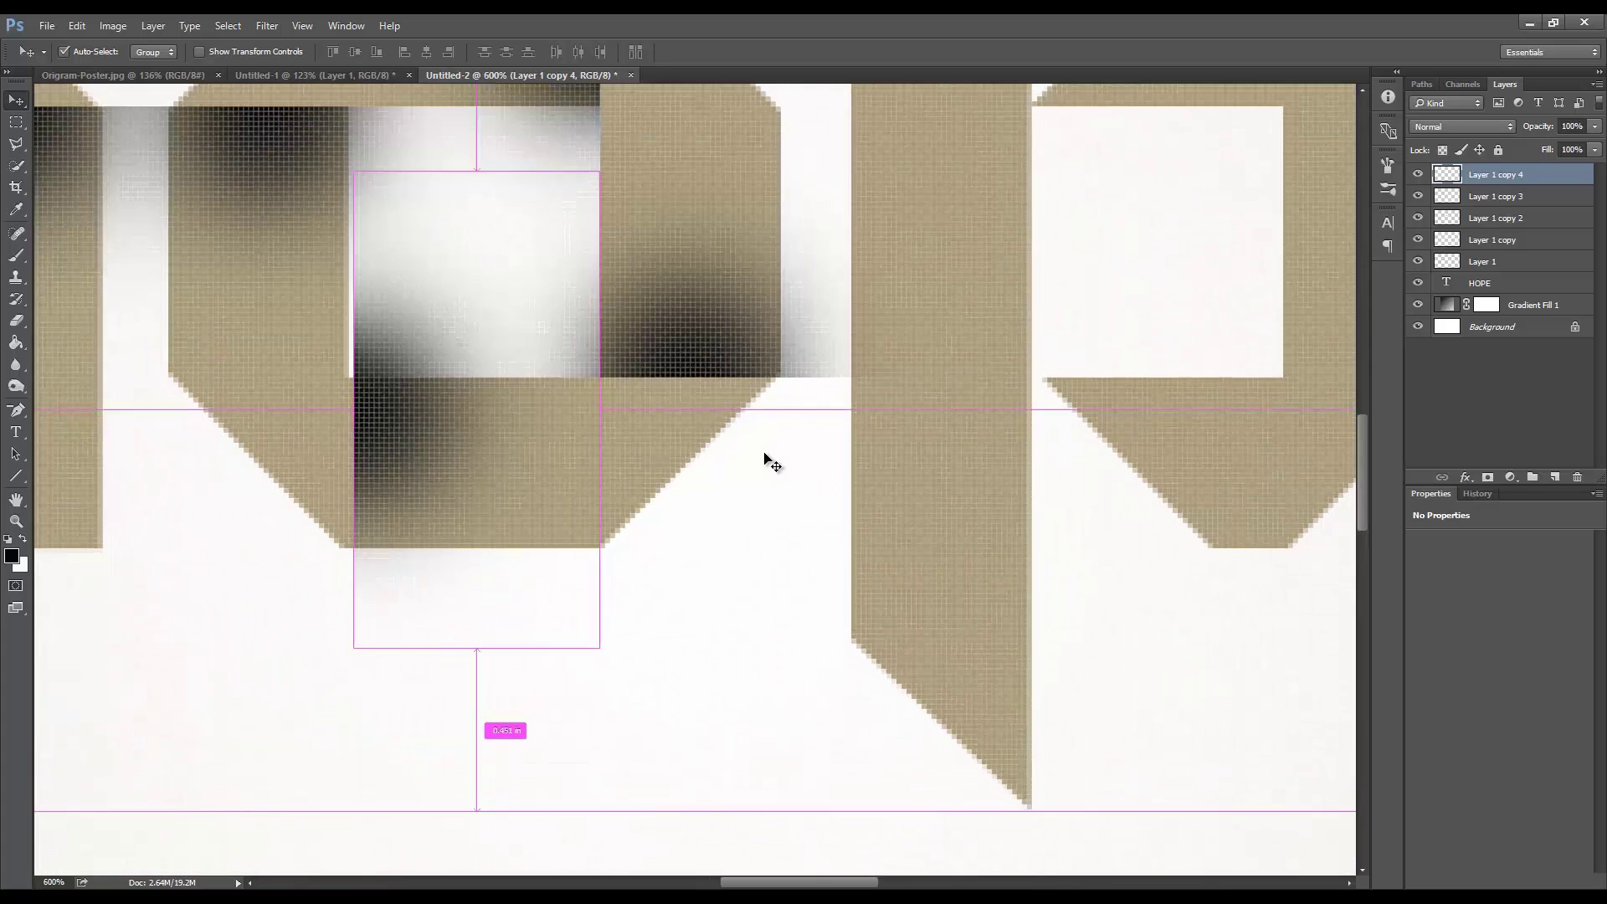
key("ctrl+plus")
key("Left")
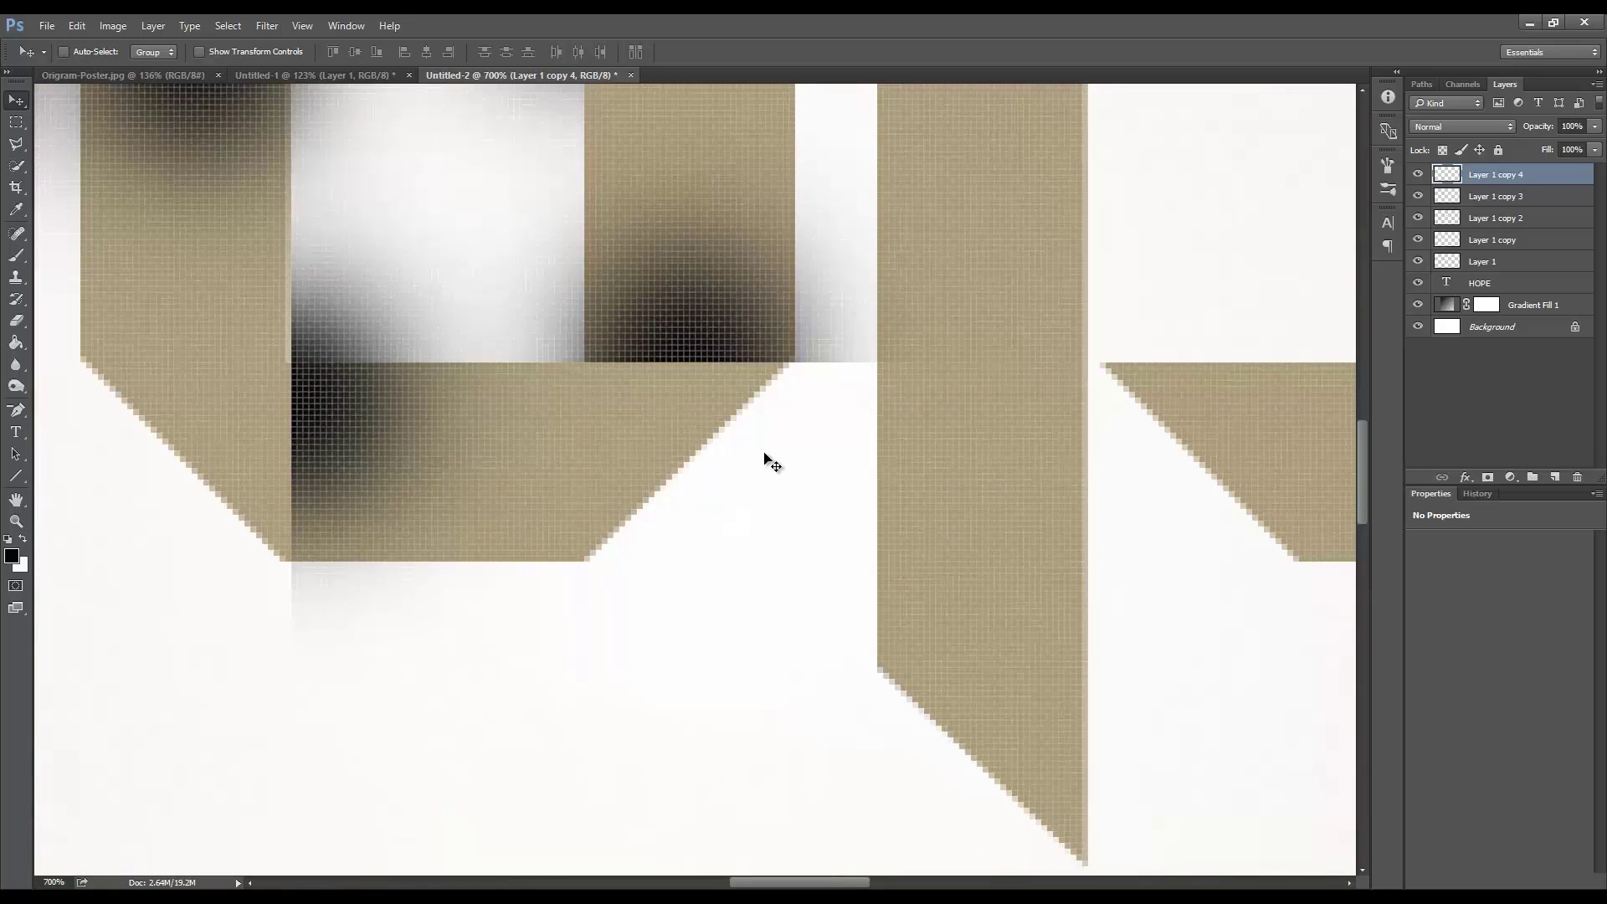
key("Left")
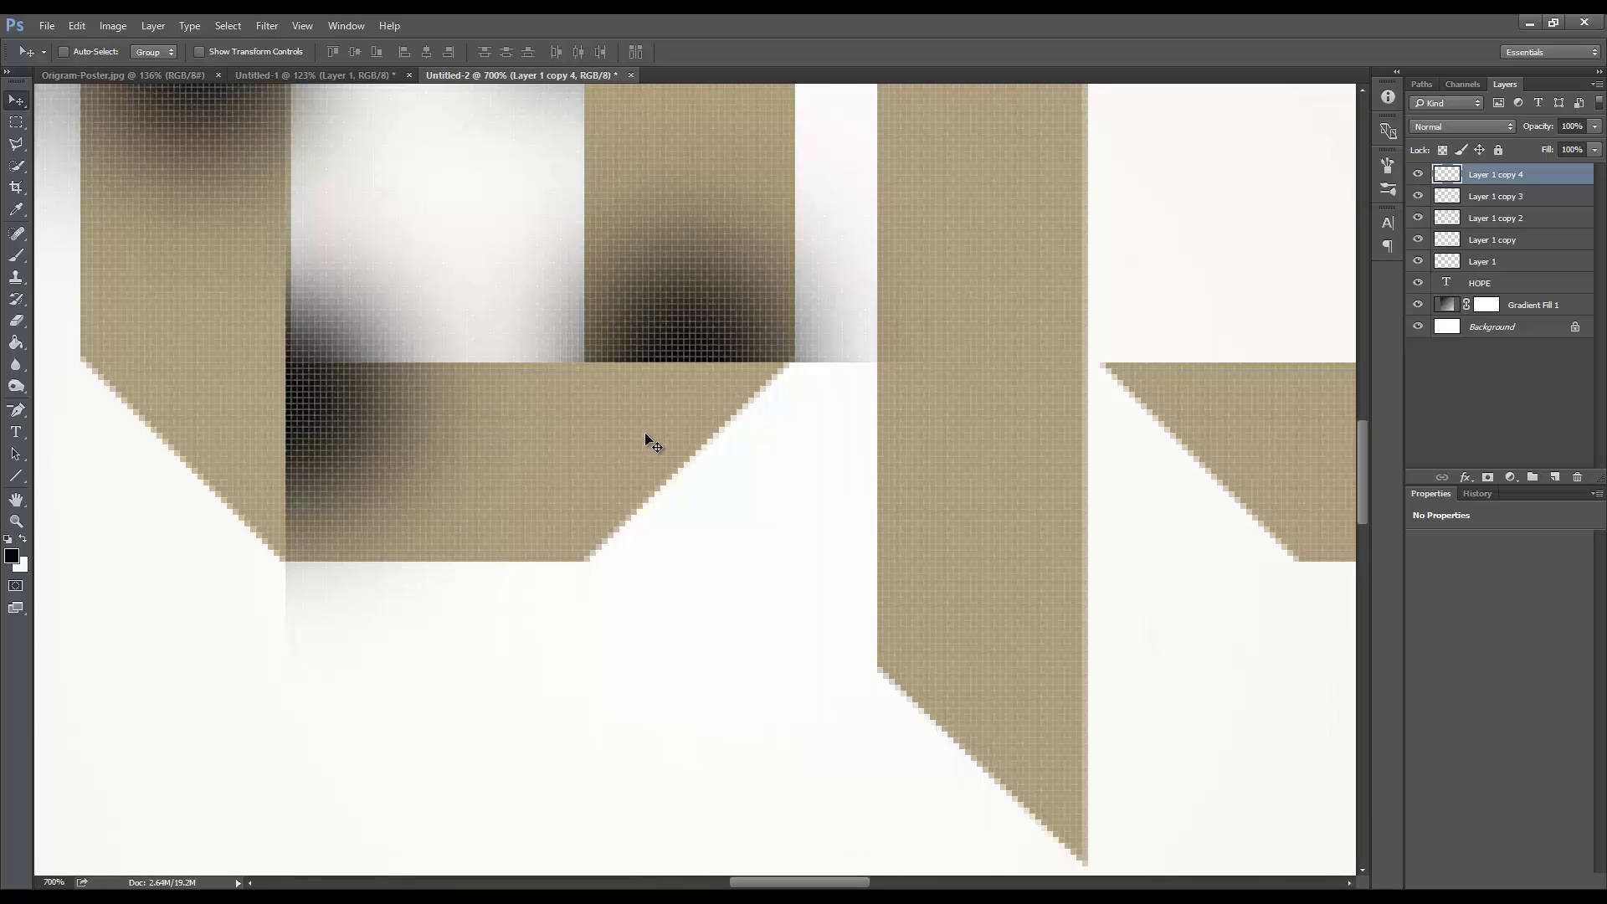
key("ctrl+0")
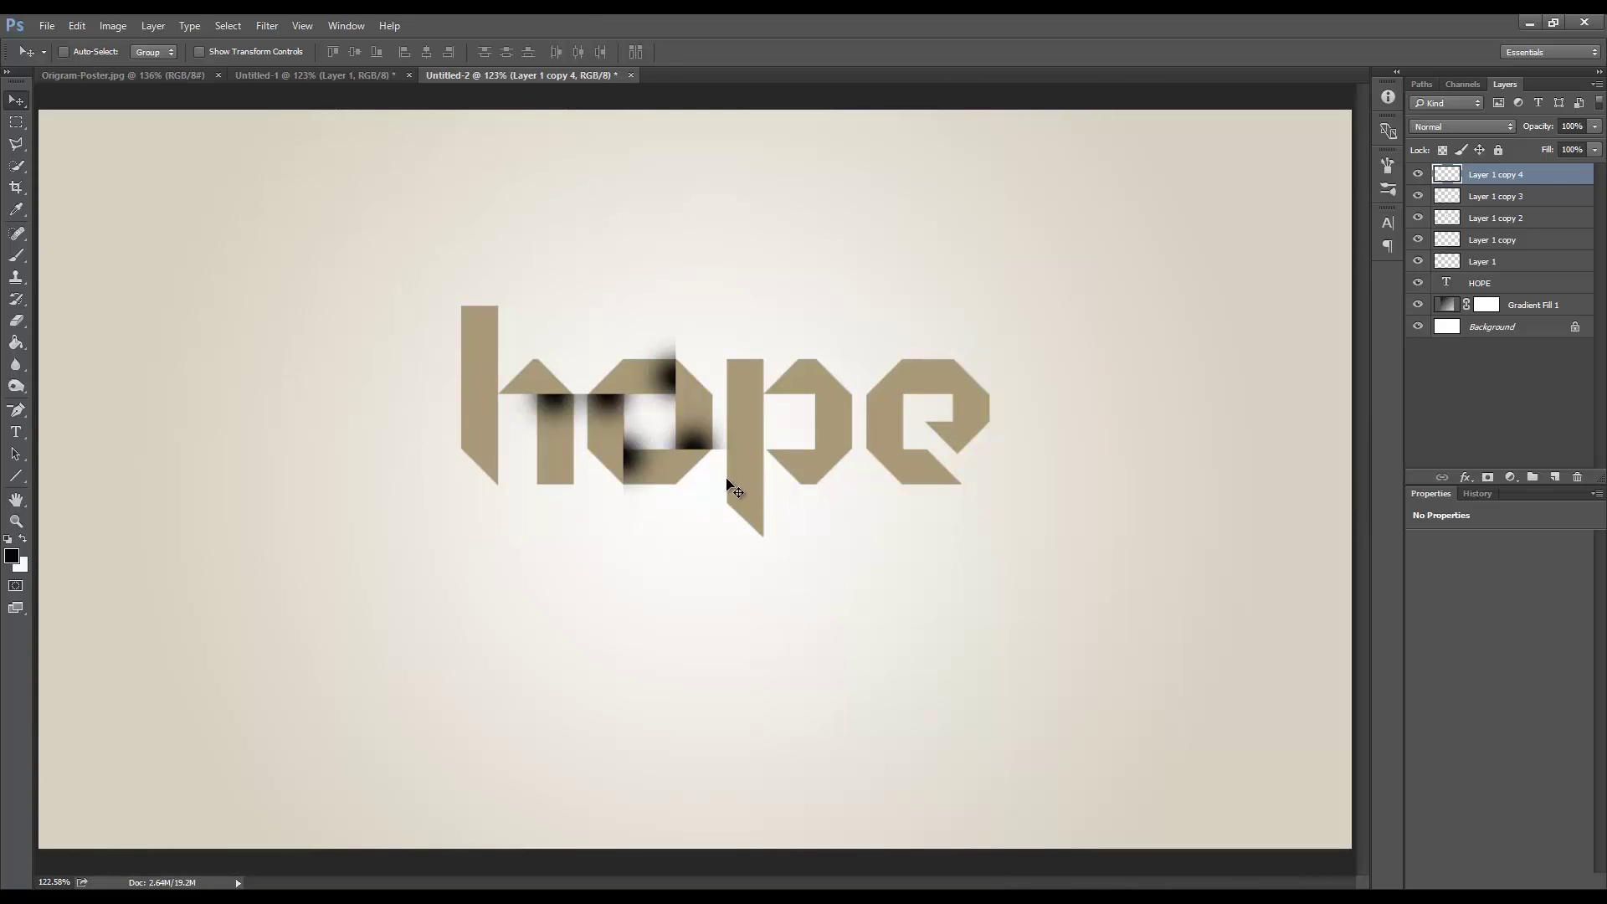
Nudge the o's shadow down, then duplicate it and move the copy right and up into the p
key("shift+Down")
key("shift+Down")
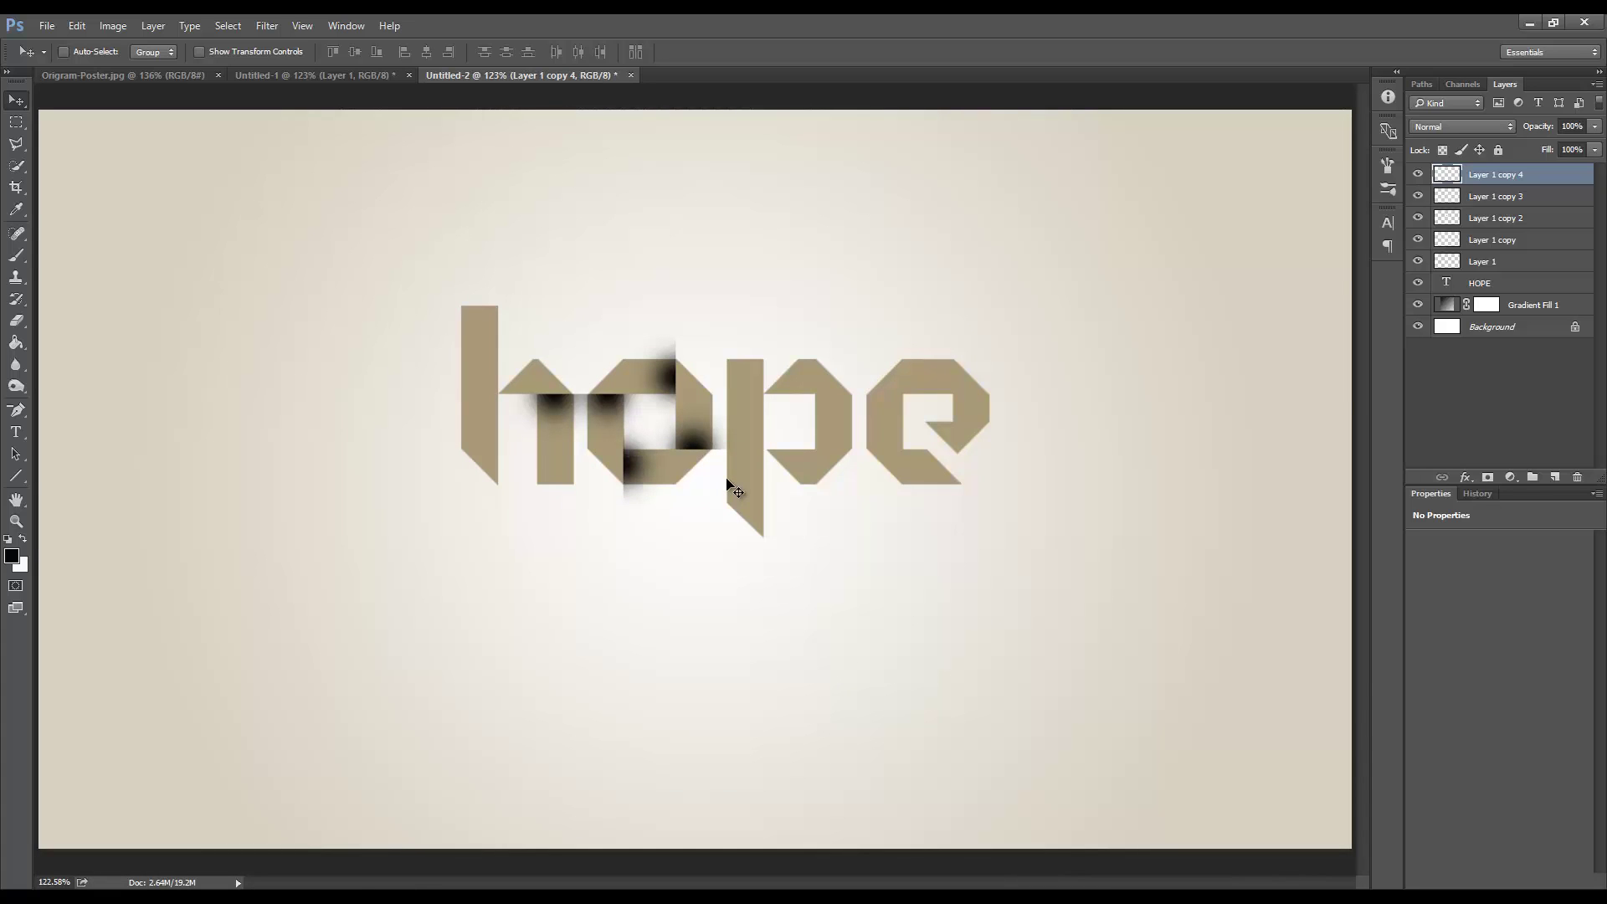
key("ctrl+j")
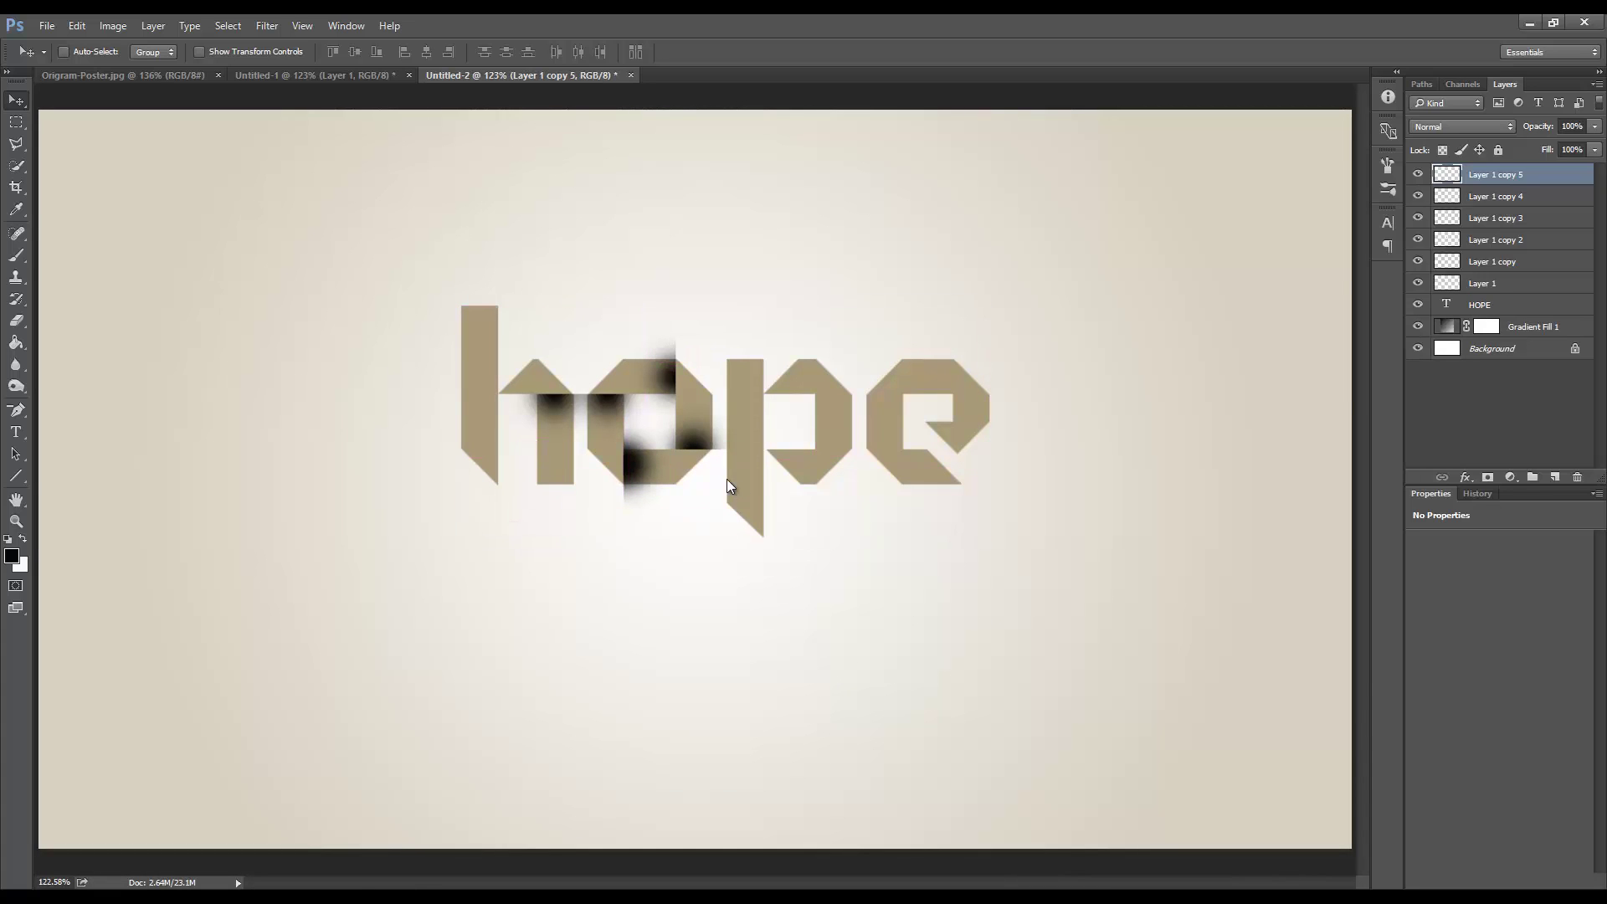
key("Right")
key("Right")
key("Right")
key("Right")
key("Right")
key("Right")
key("Right")
key("Right")
key("Right")
key("Right")
key("Right")
key("Right")
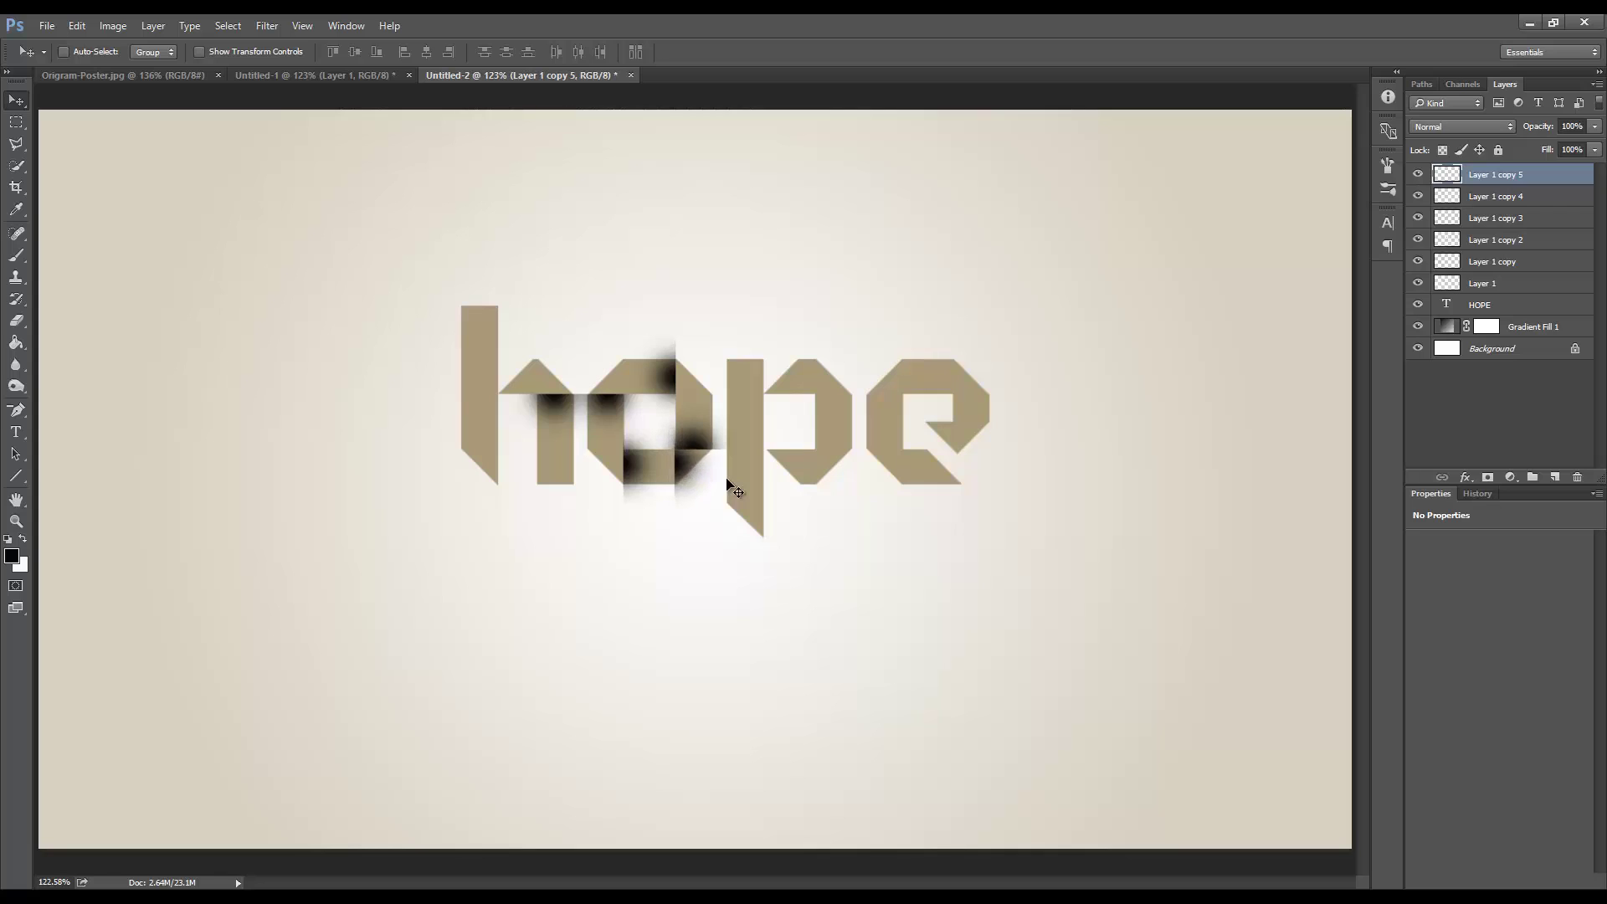
key("Right")
key("Right")
key("Right")
key("Right")
key("Right")
key("Right")
key("Right")
key("Right")
key("Right")
key("Right")
key("Right")
key("Right")
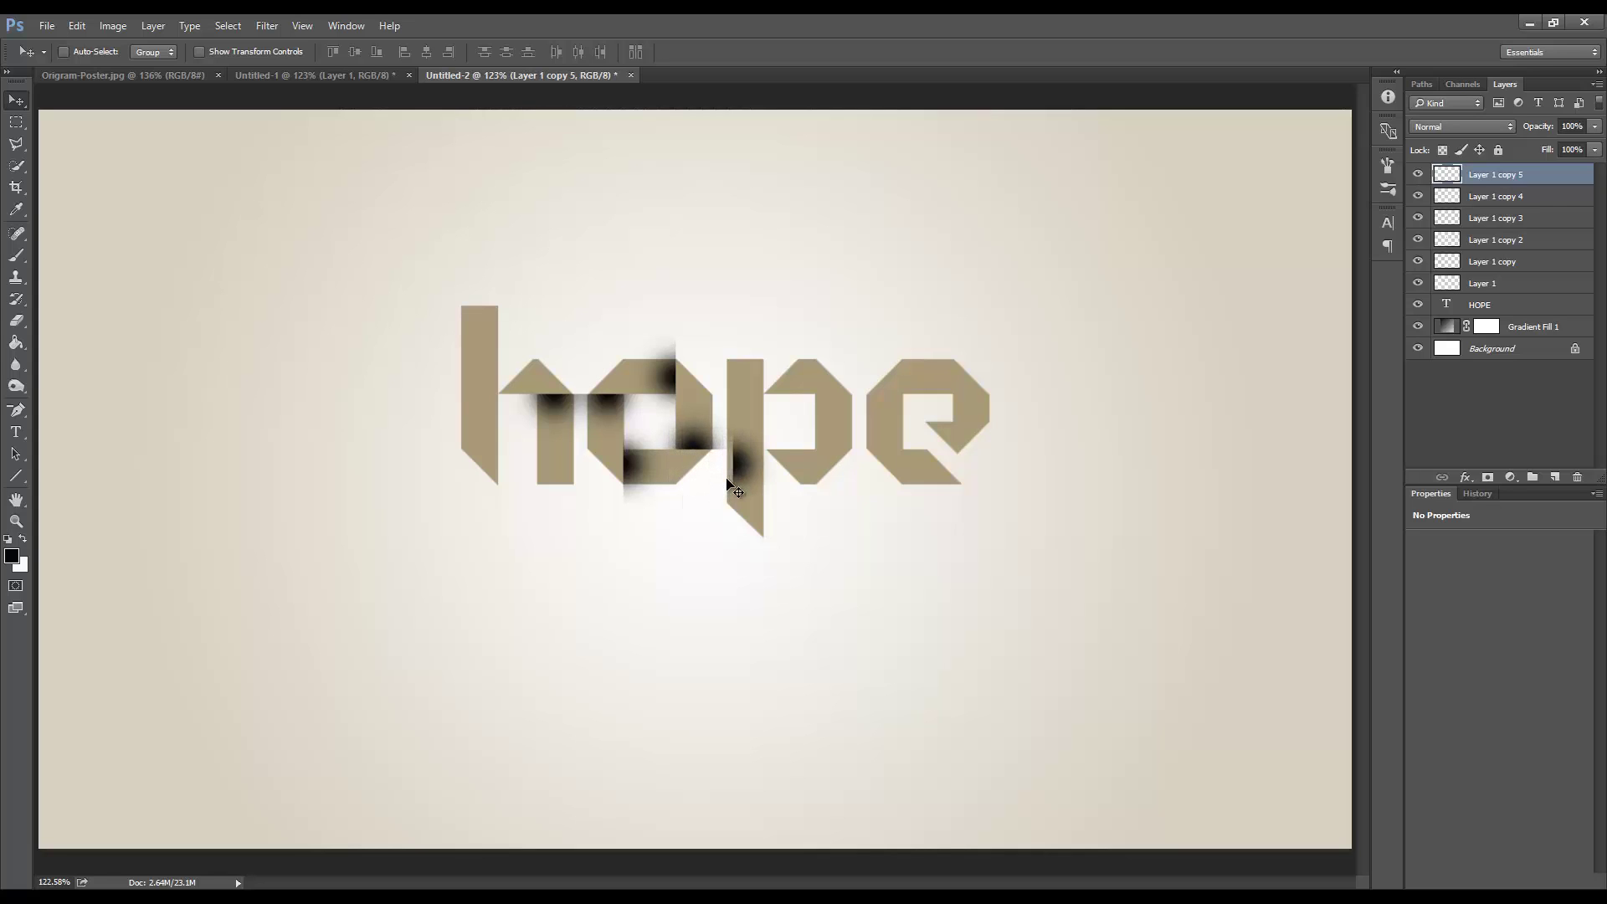
key("Right")
key("Right")
key("Right")
key("Right")
key("Right")
key("Right")
key("Right")
key("Right")
key("Right")
key("Right")
key("Right")
key("Right")
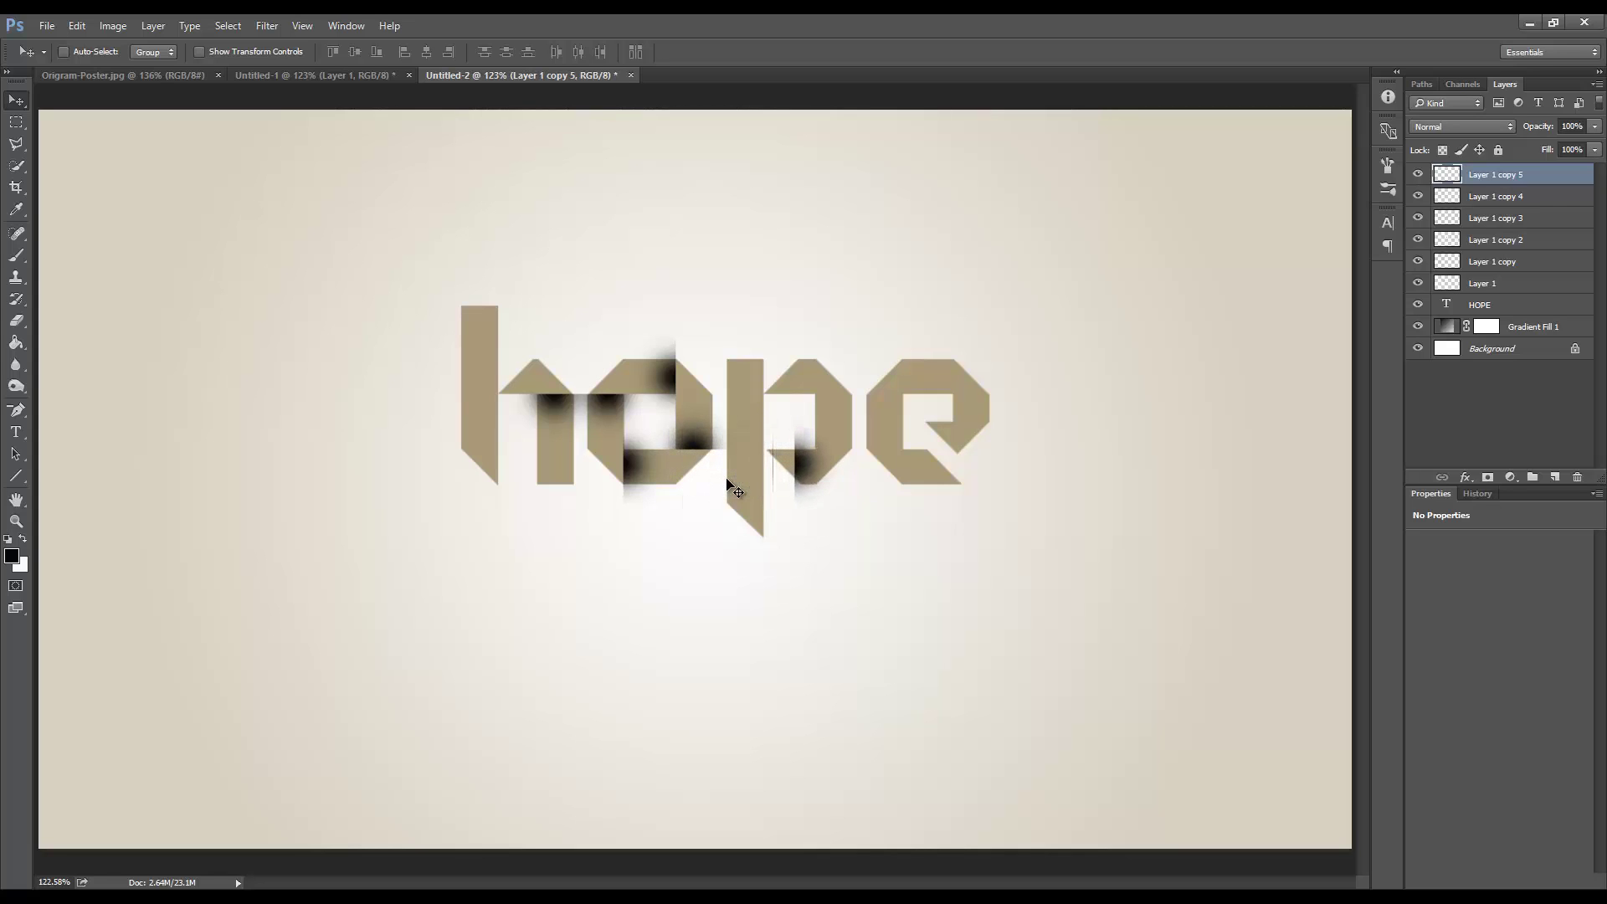
key("Right")
key("Right")
key("Right")
key("Right")
key("Right")
key("Right")
key("Up")
key("Up")
key("Up")
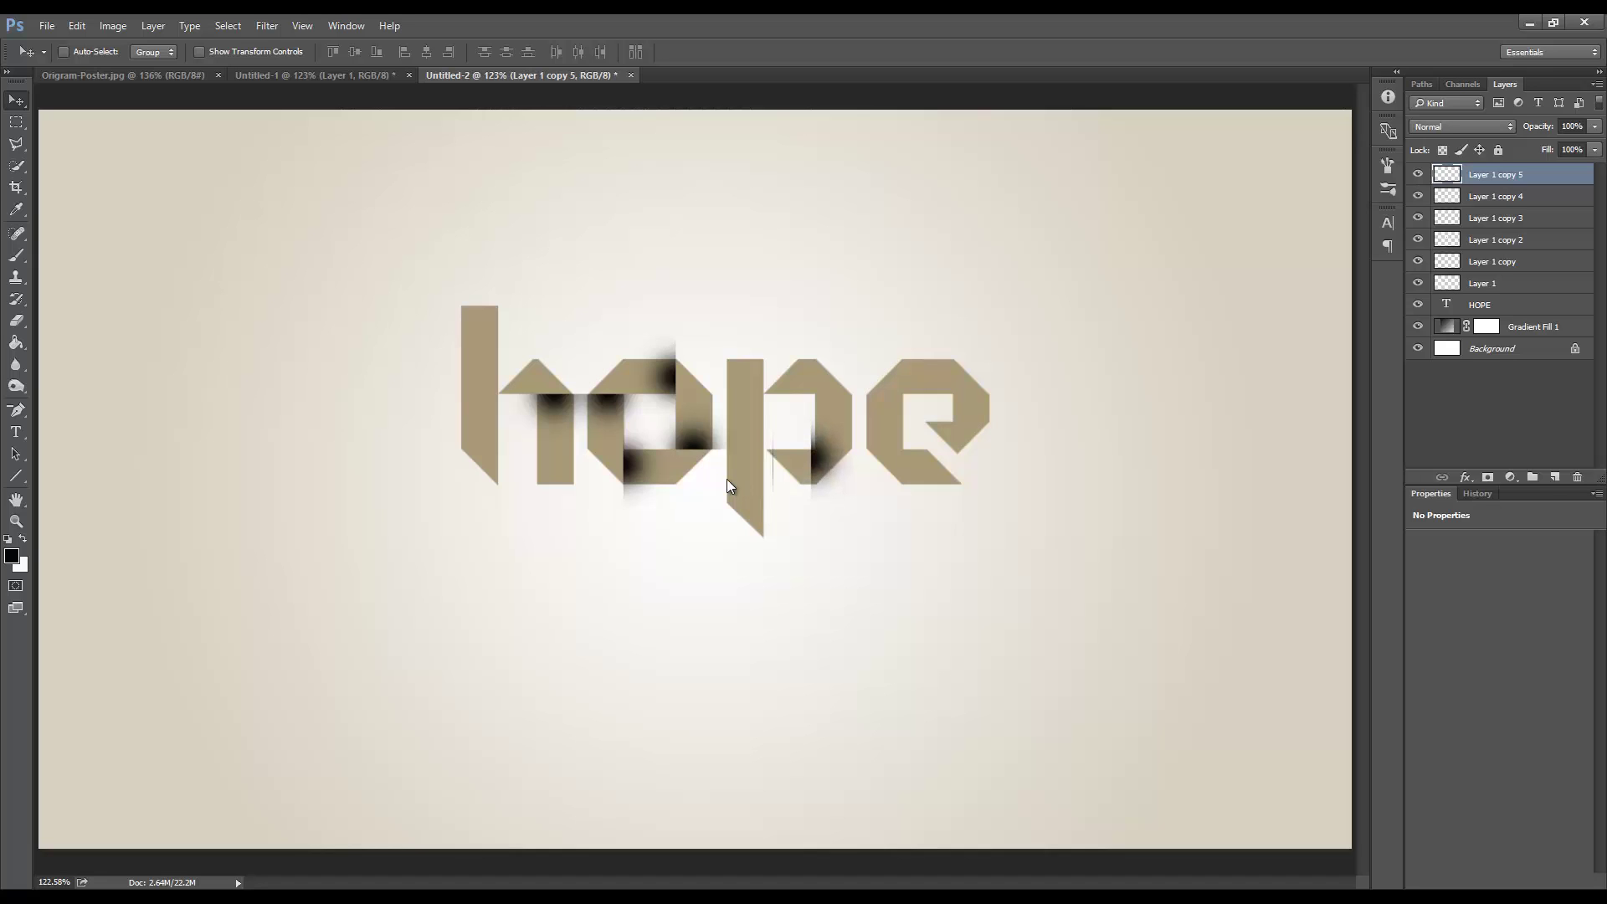
key("Up")
key("Up")
key("Up")
key("Up")
key("Up")
key("Up")
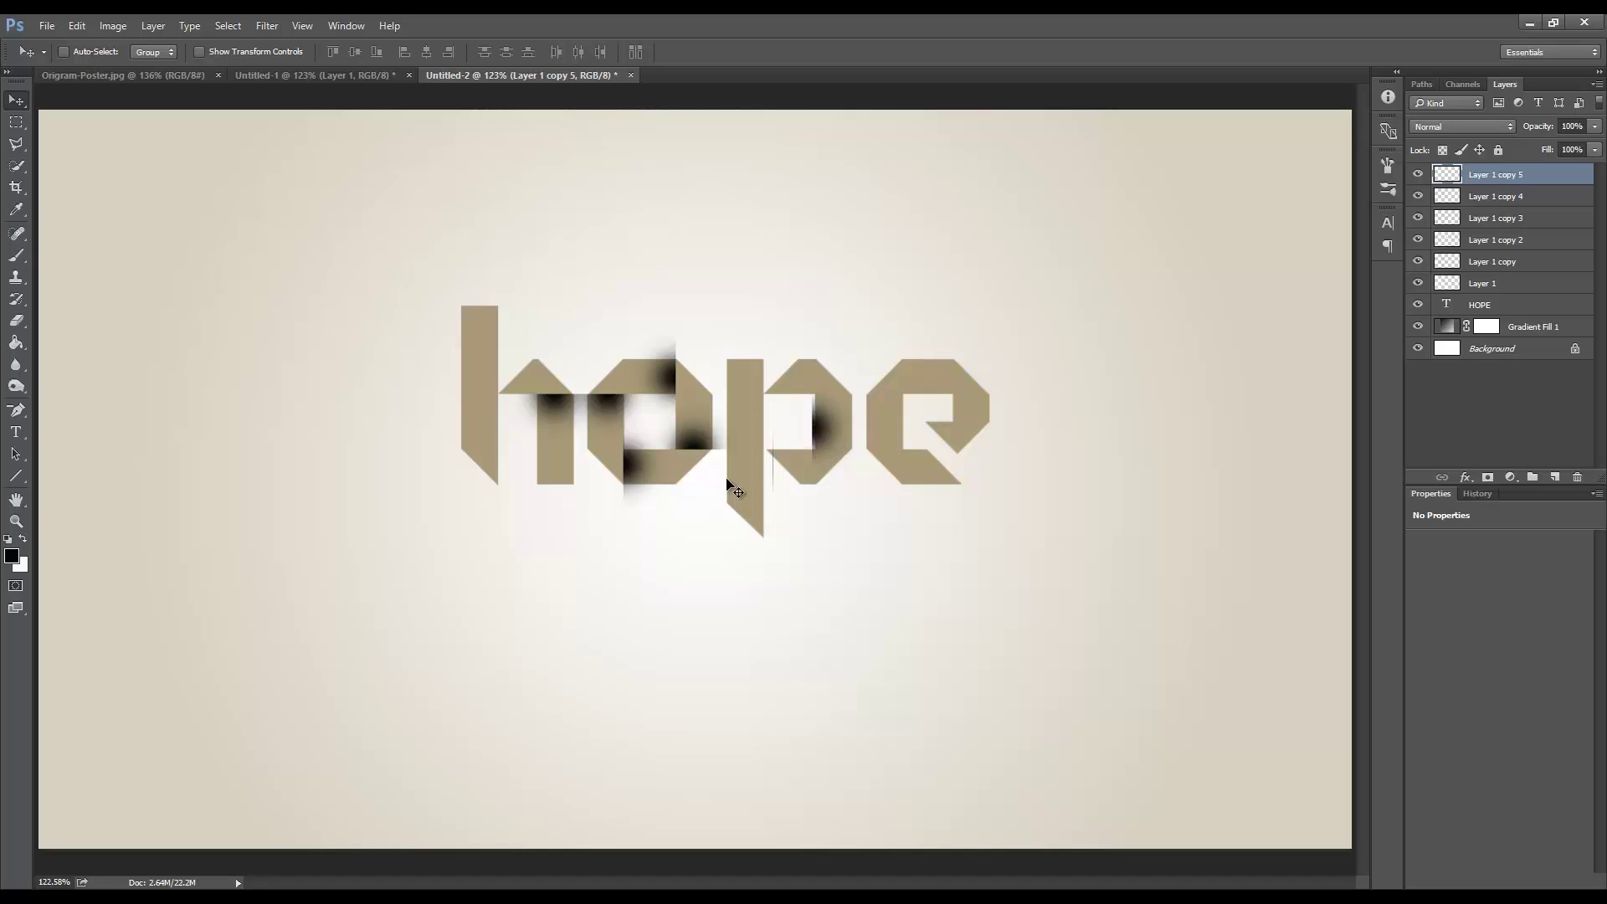
key("Up")
key("Up")
key("Up")
Rotate the copy 180° and nudge it left and up into the p's upper left
key("ctrl+t")
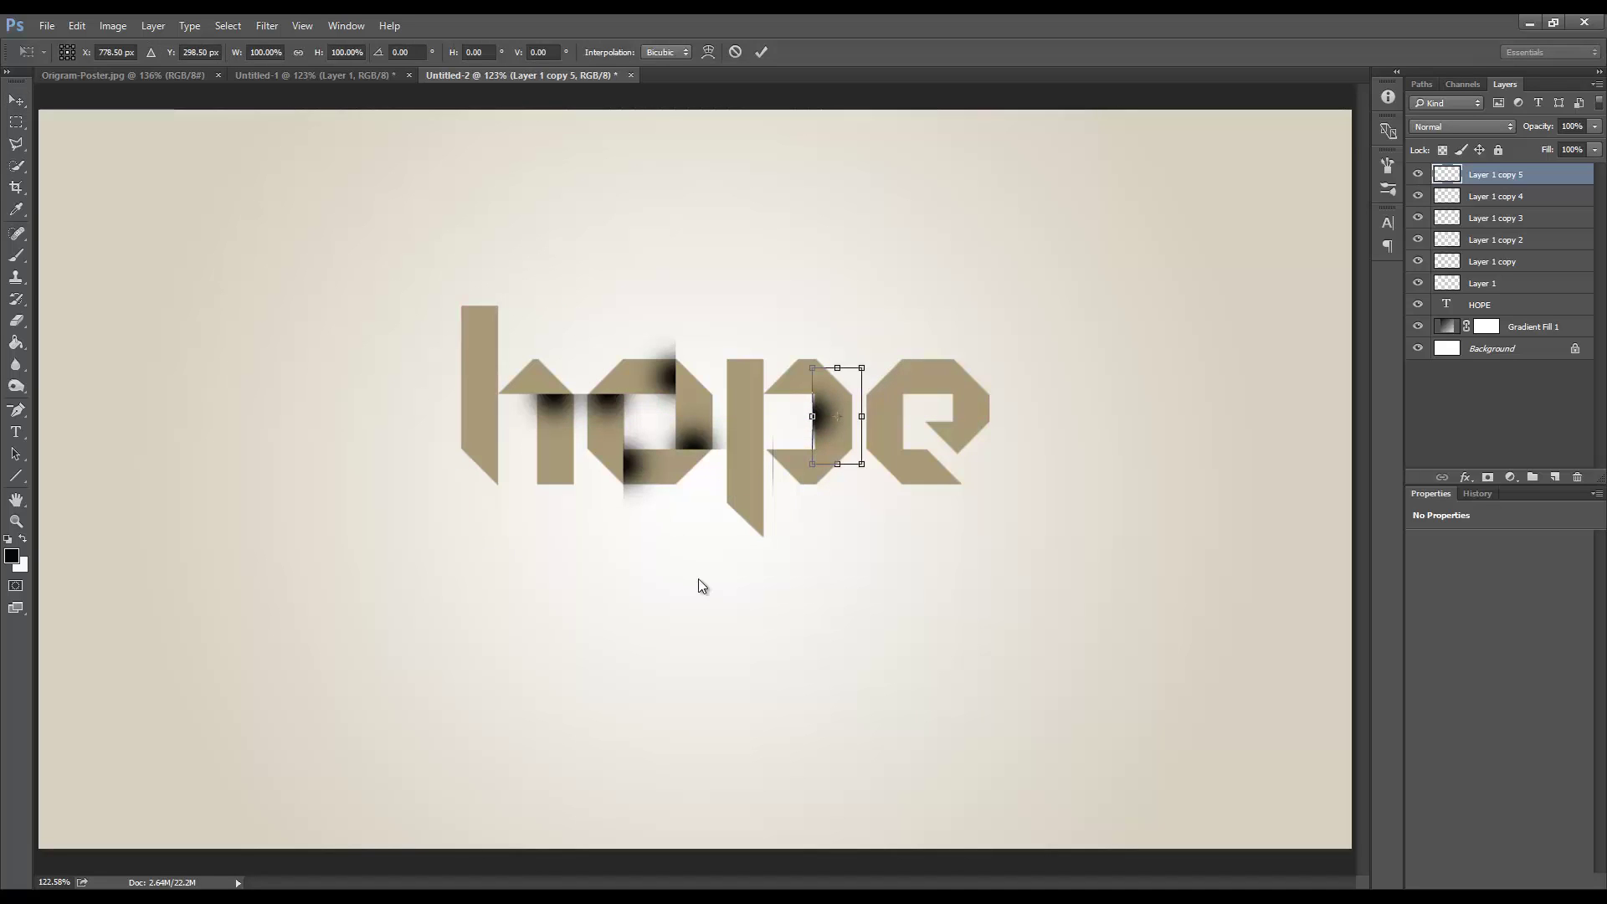
right_click(698, 580)
left_click(761, 784)
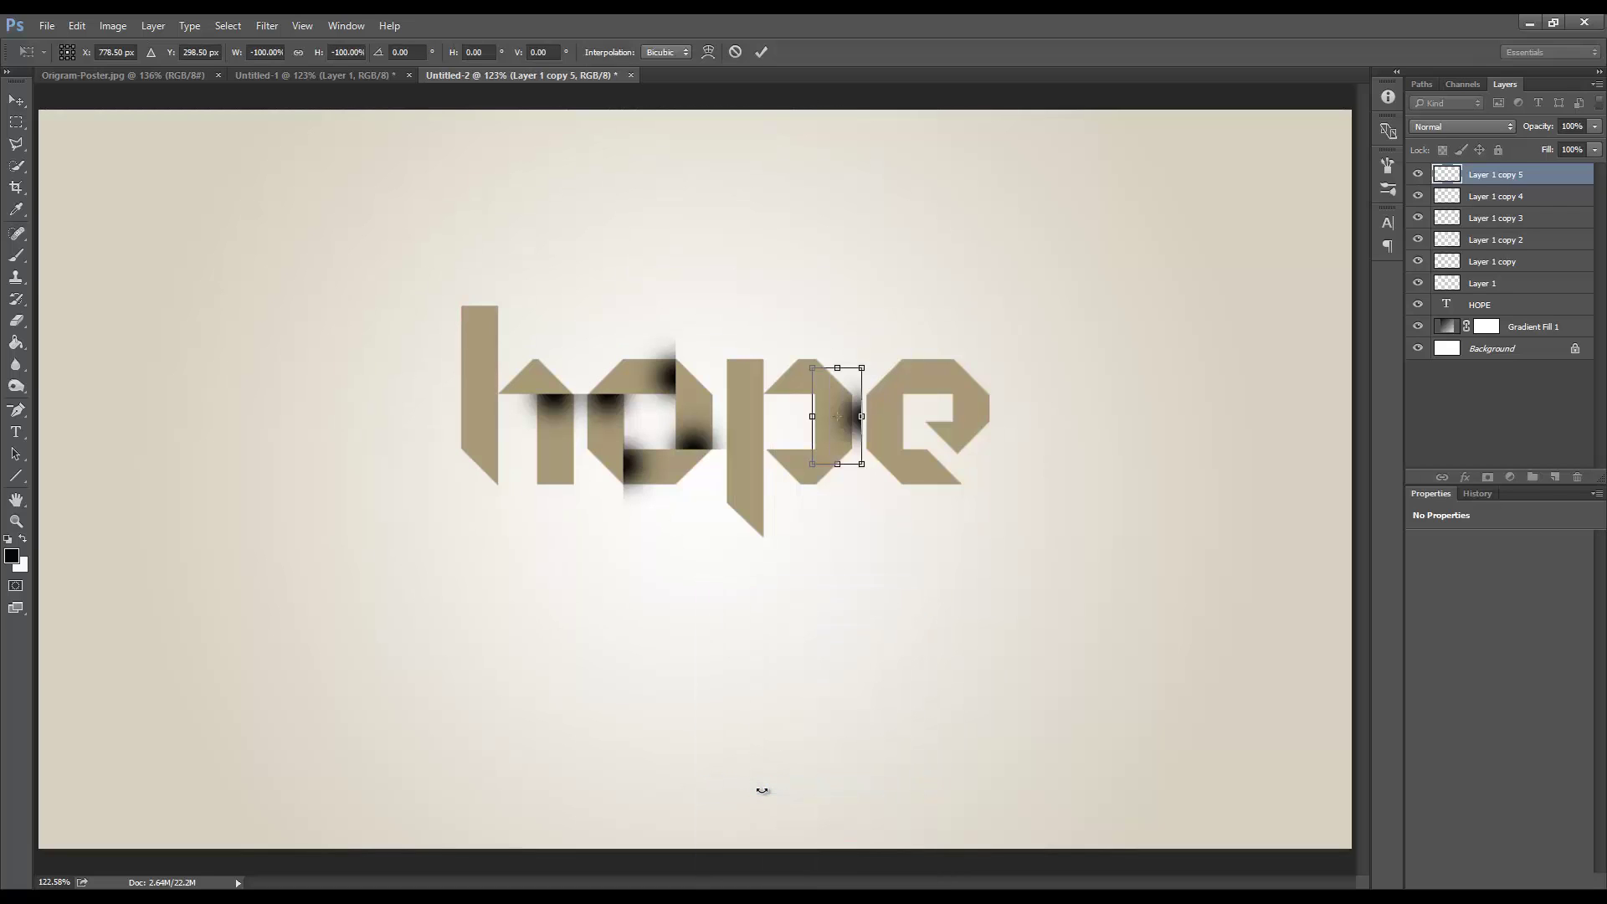
key("Return")
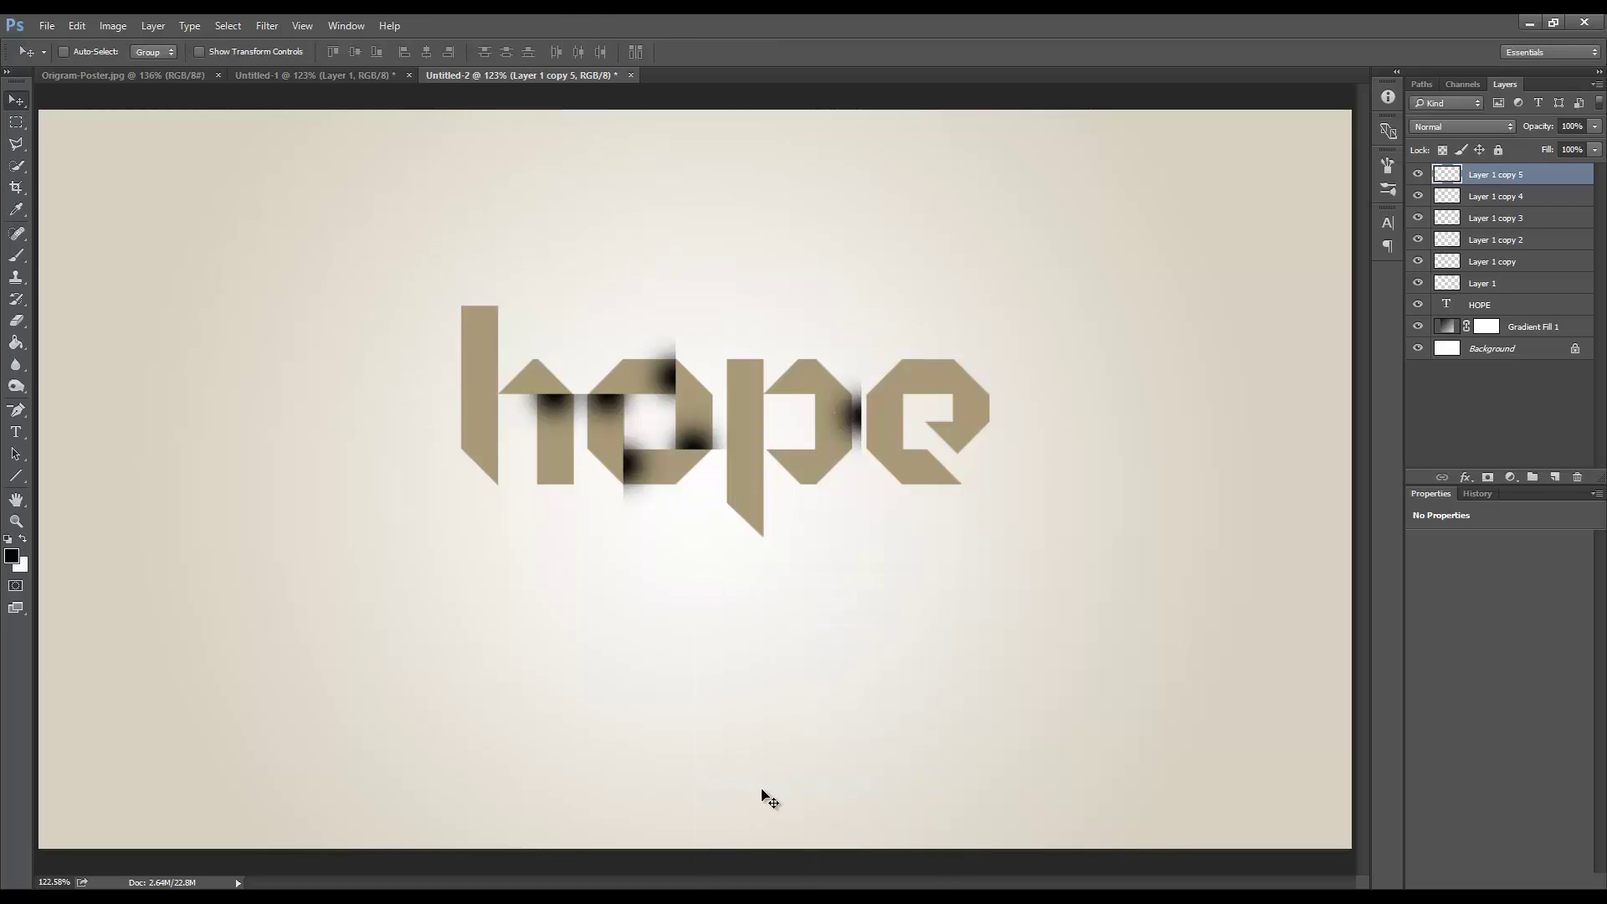
key("shift+Left")
key("shift+Left")
key("shift+Left")
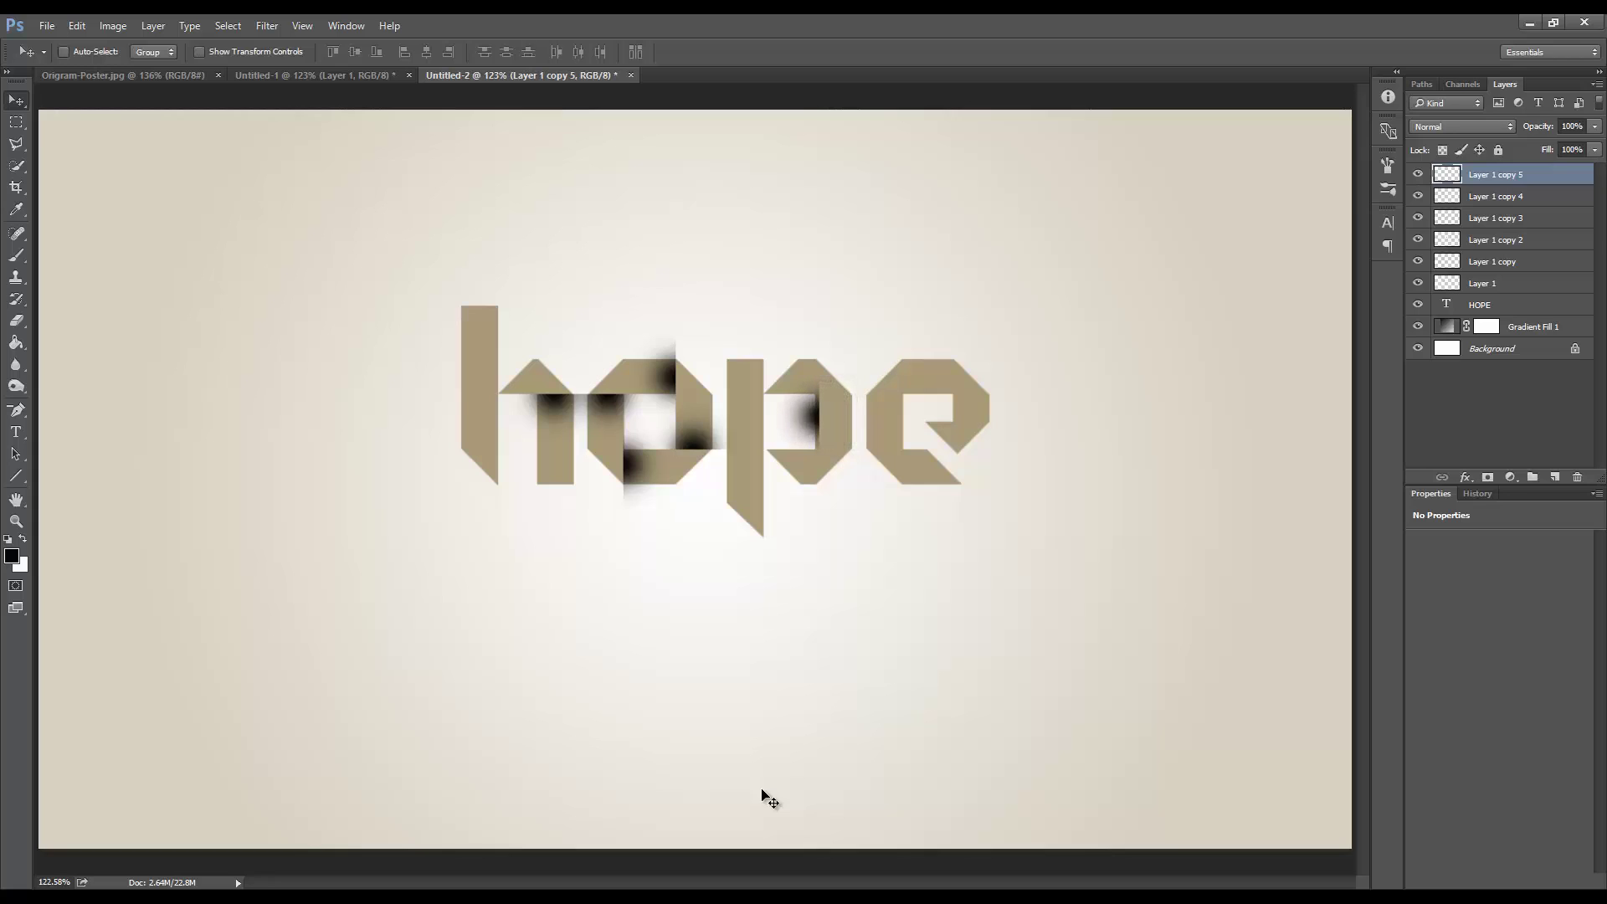
key("shift+Left")
key("Left")
key("Left")
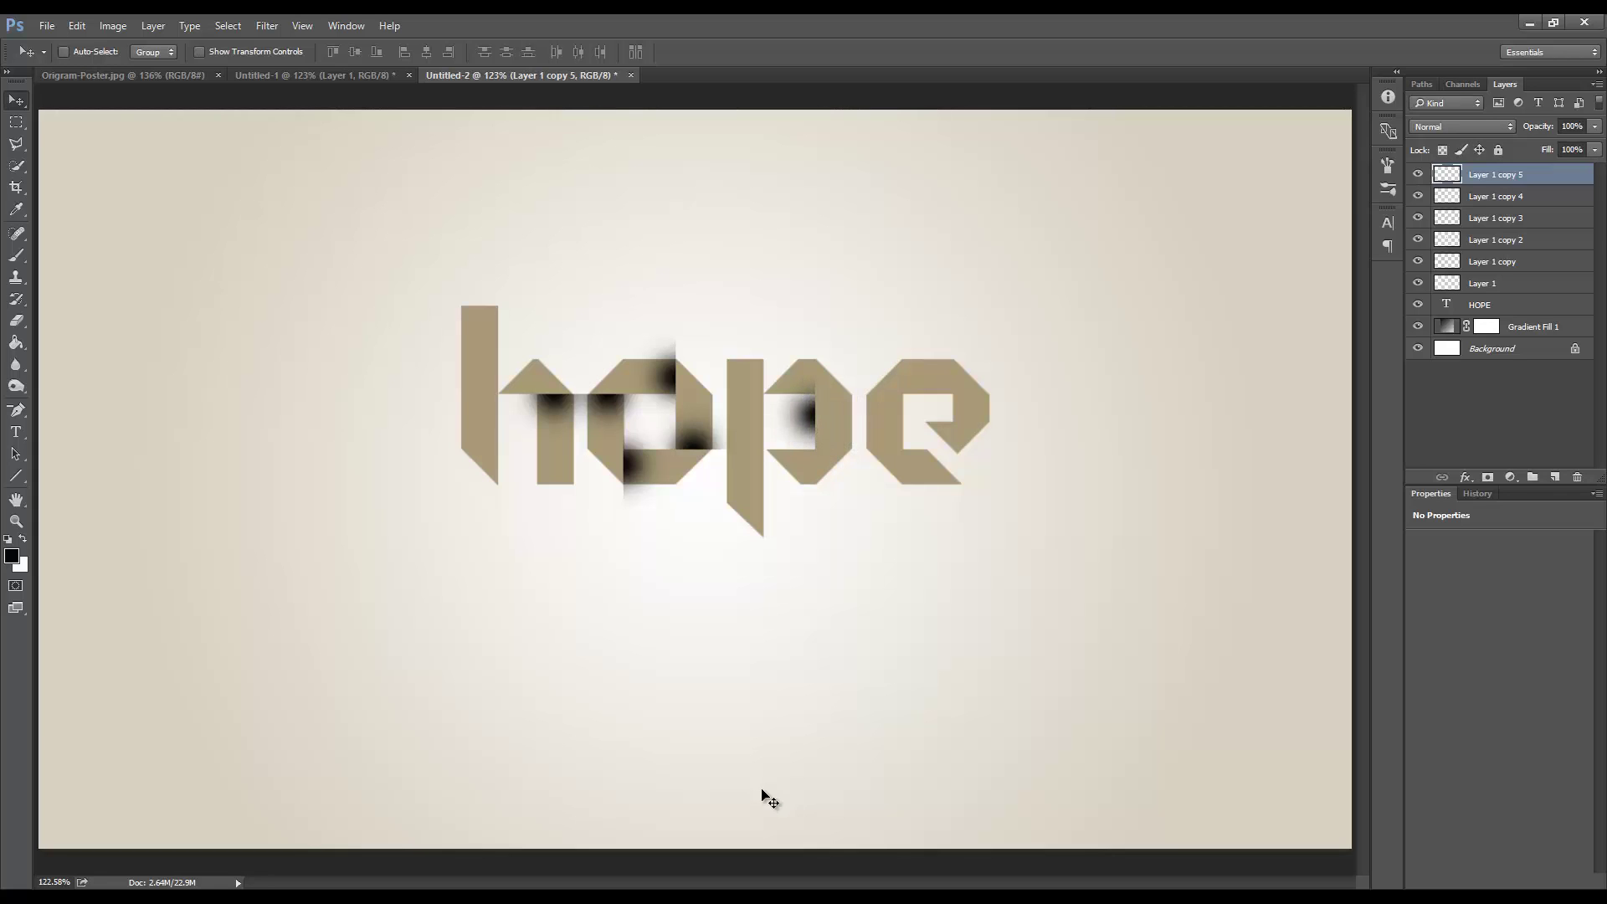
key("shift+Up")
key("shift+Up")
key("shift+Up")
key("shift+Up")
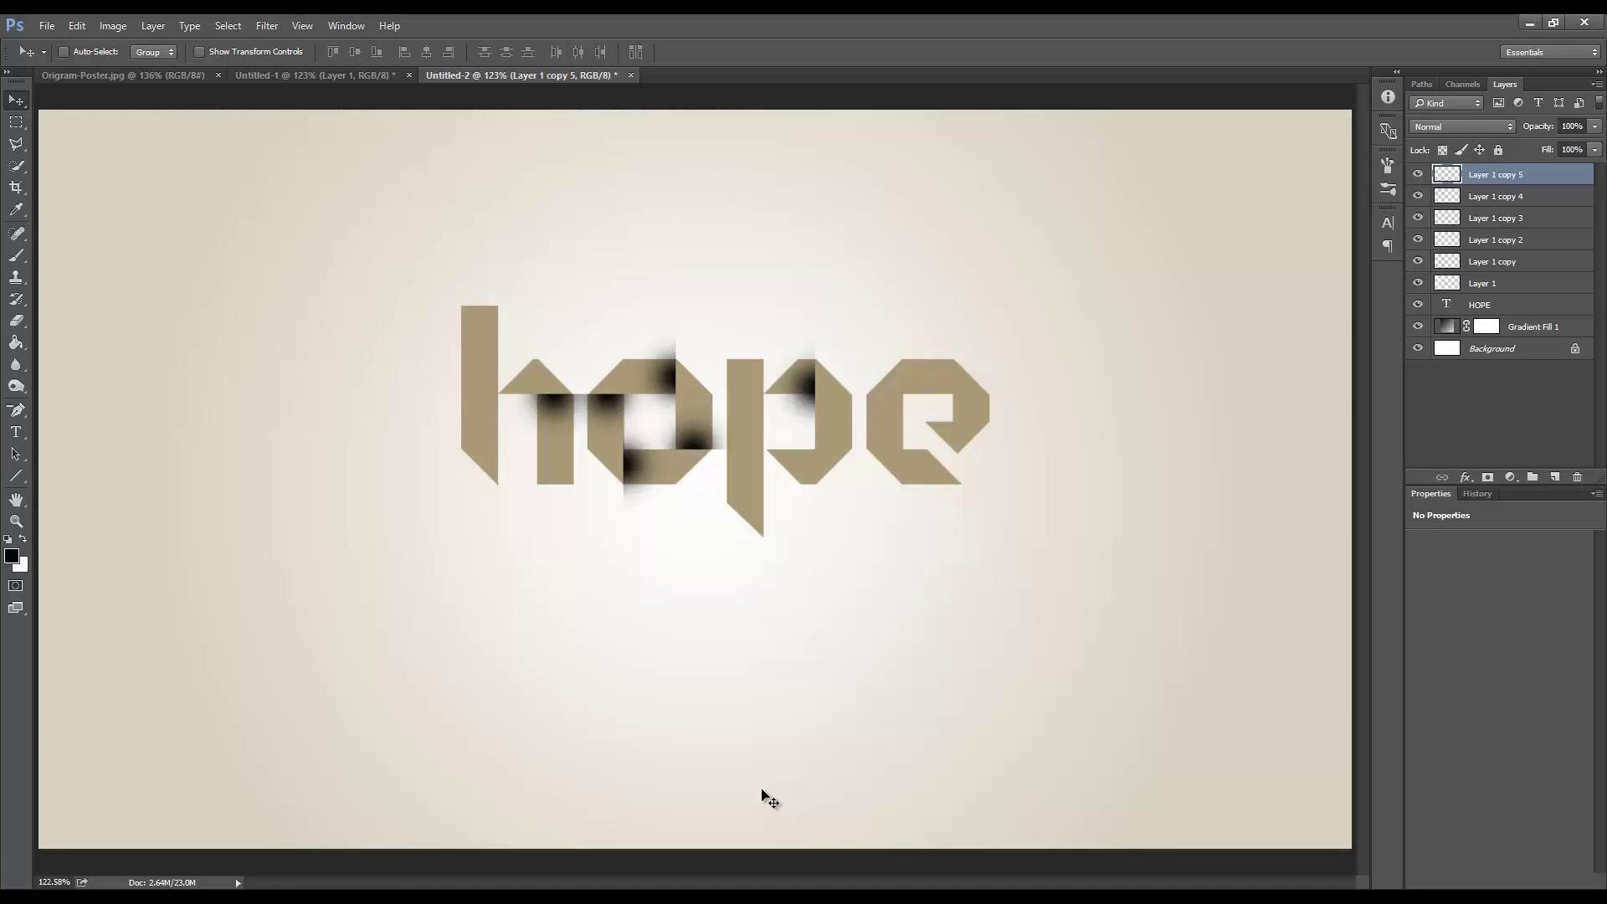
key("shift+Up")
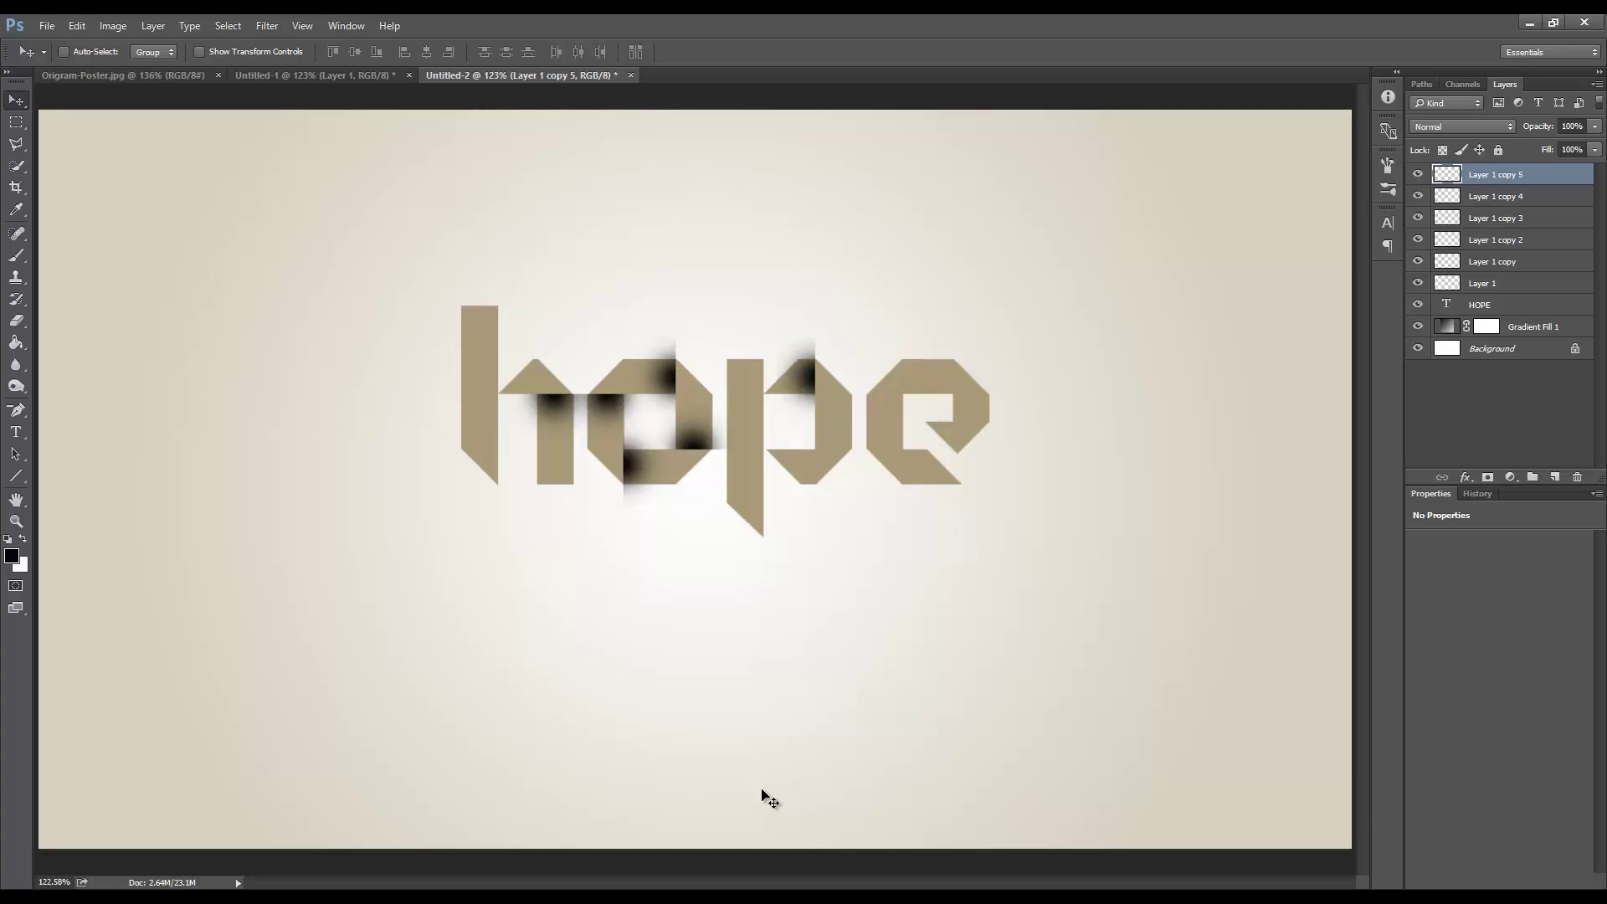
Duplicate the fold shadow and rotate the copy 90° clockwise
key("ctrl+j")
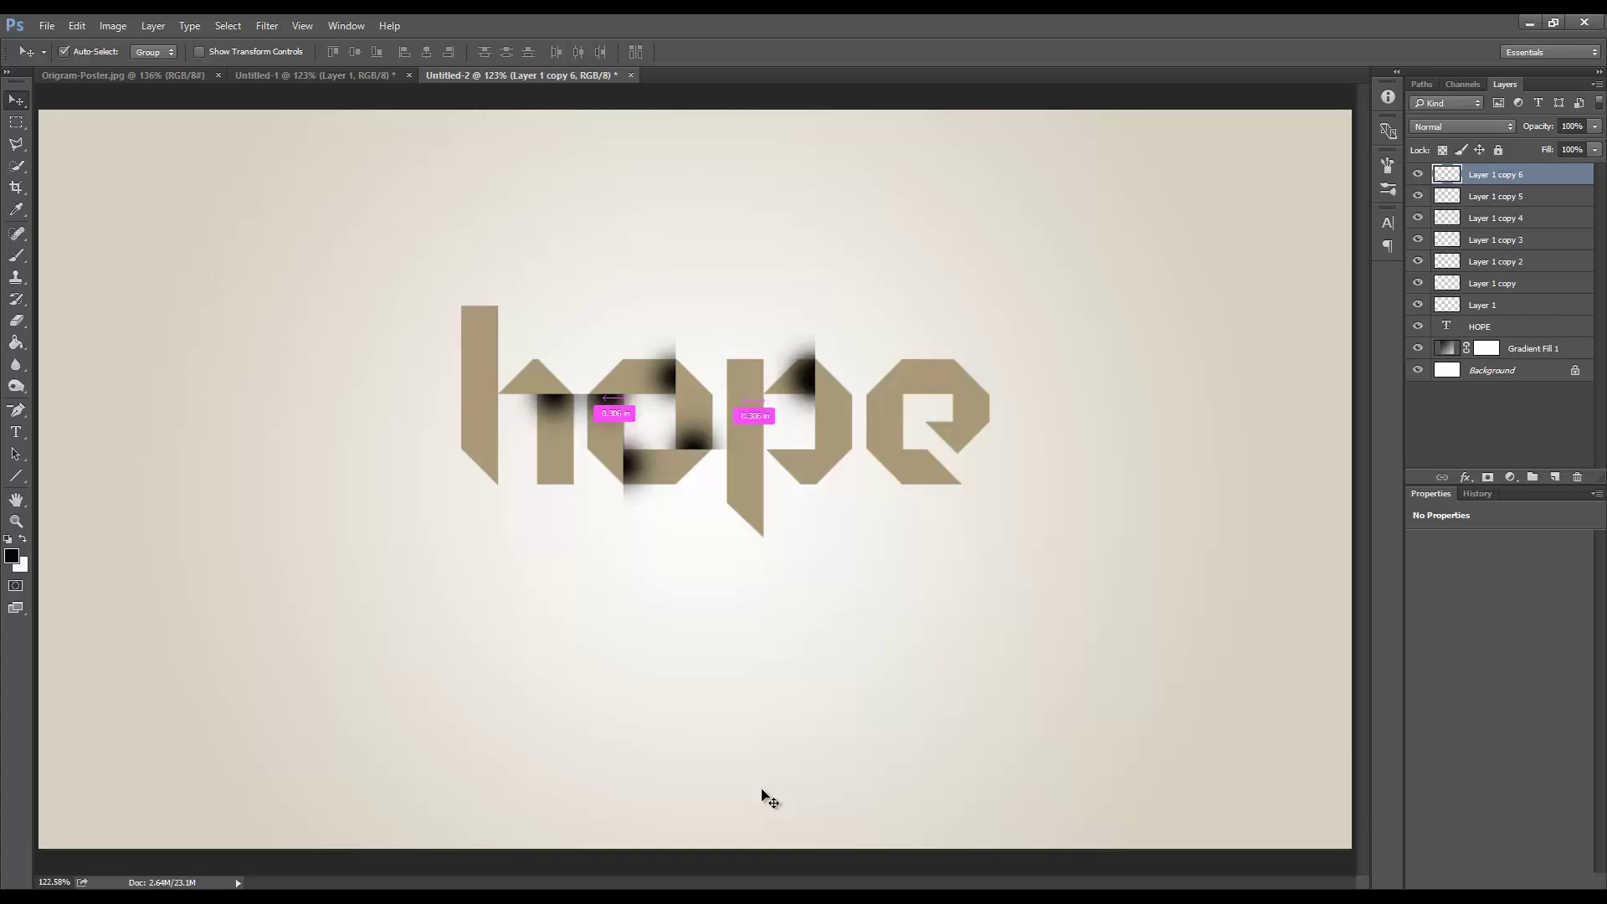
key("ctrl+t")
right_click(892, 736)
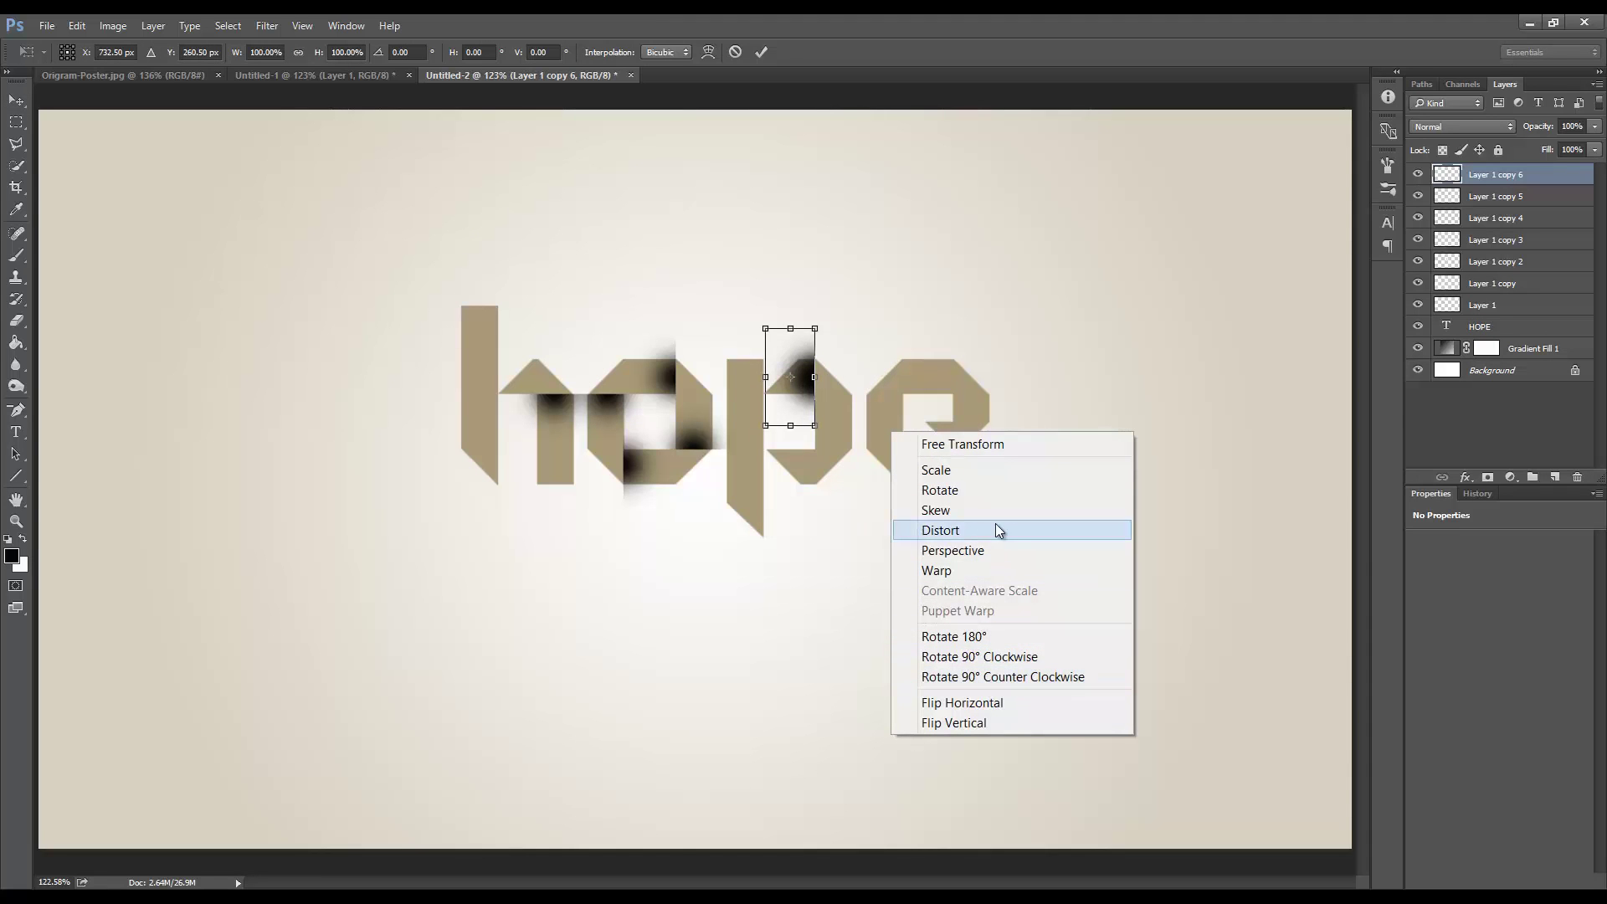
left_click(1011, 661)
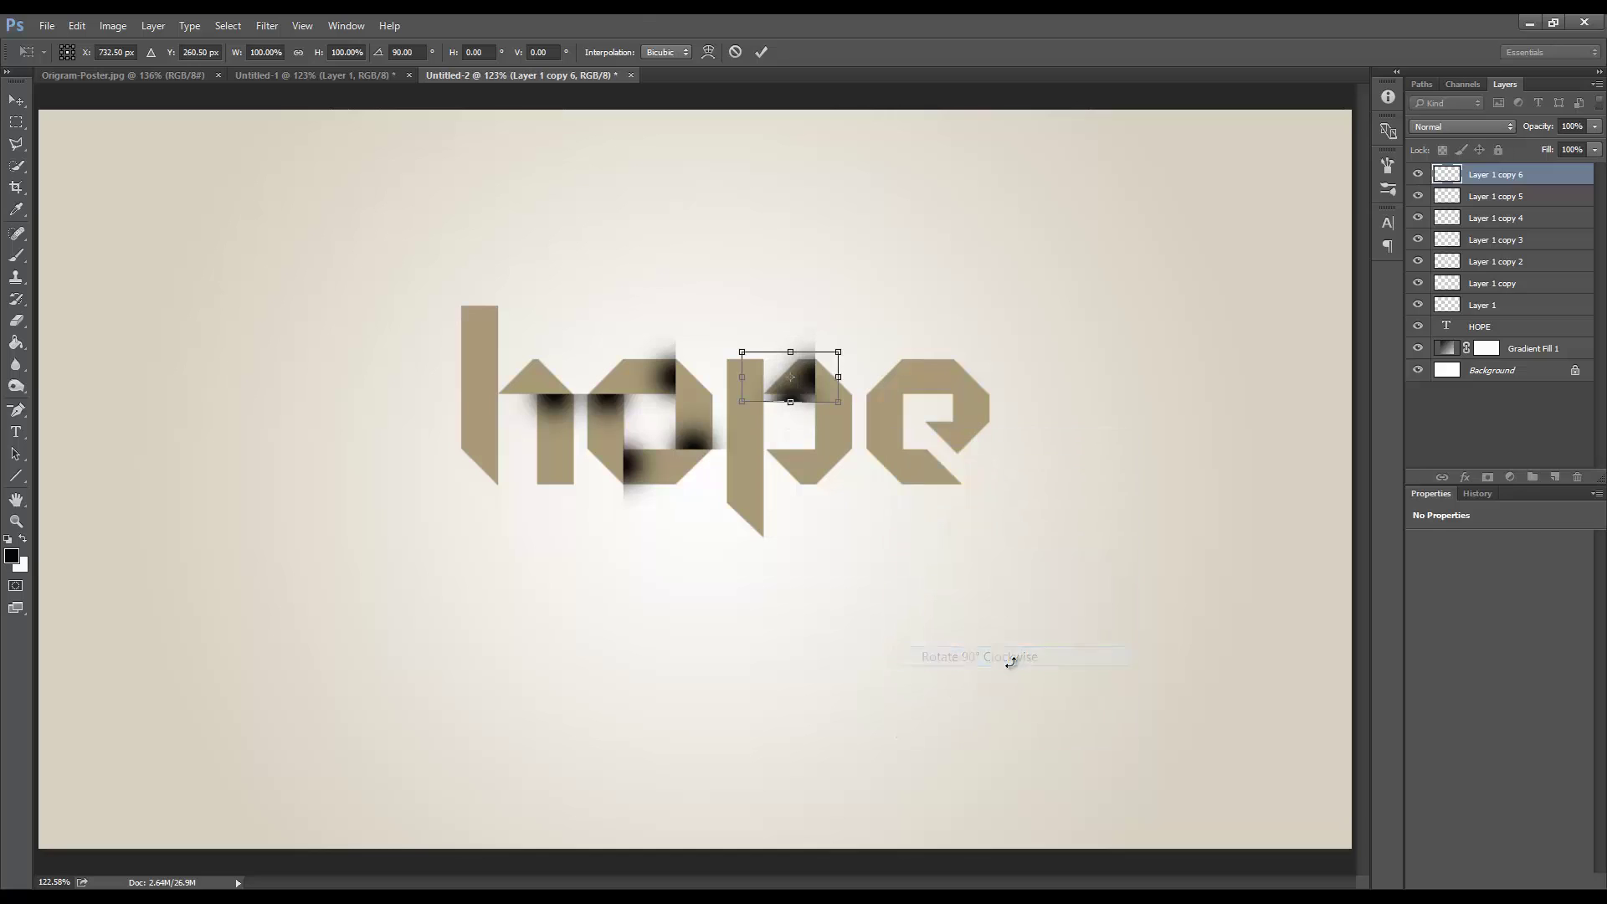
key("Return")
Nudge the rotated shadow down and right into the lower right of the p's bowl
key("shift+Down")
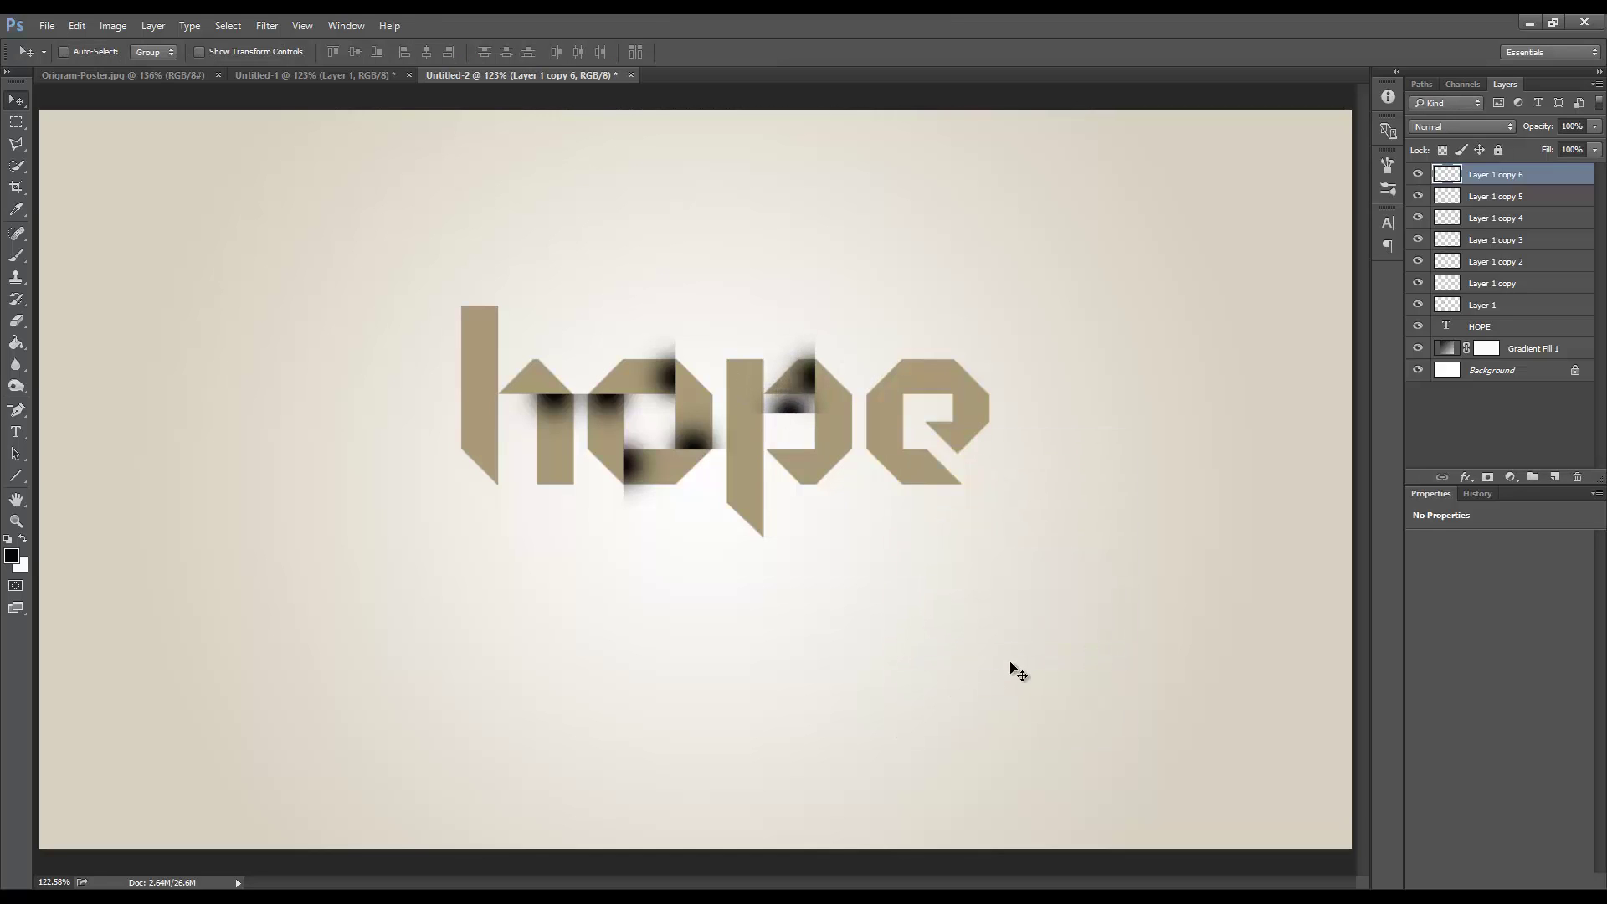
key("shift+Down")
key("shift+Down")
key("shift+Down")
key("Down")
key("Down")
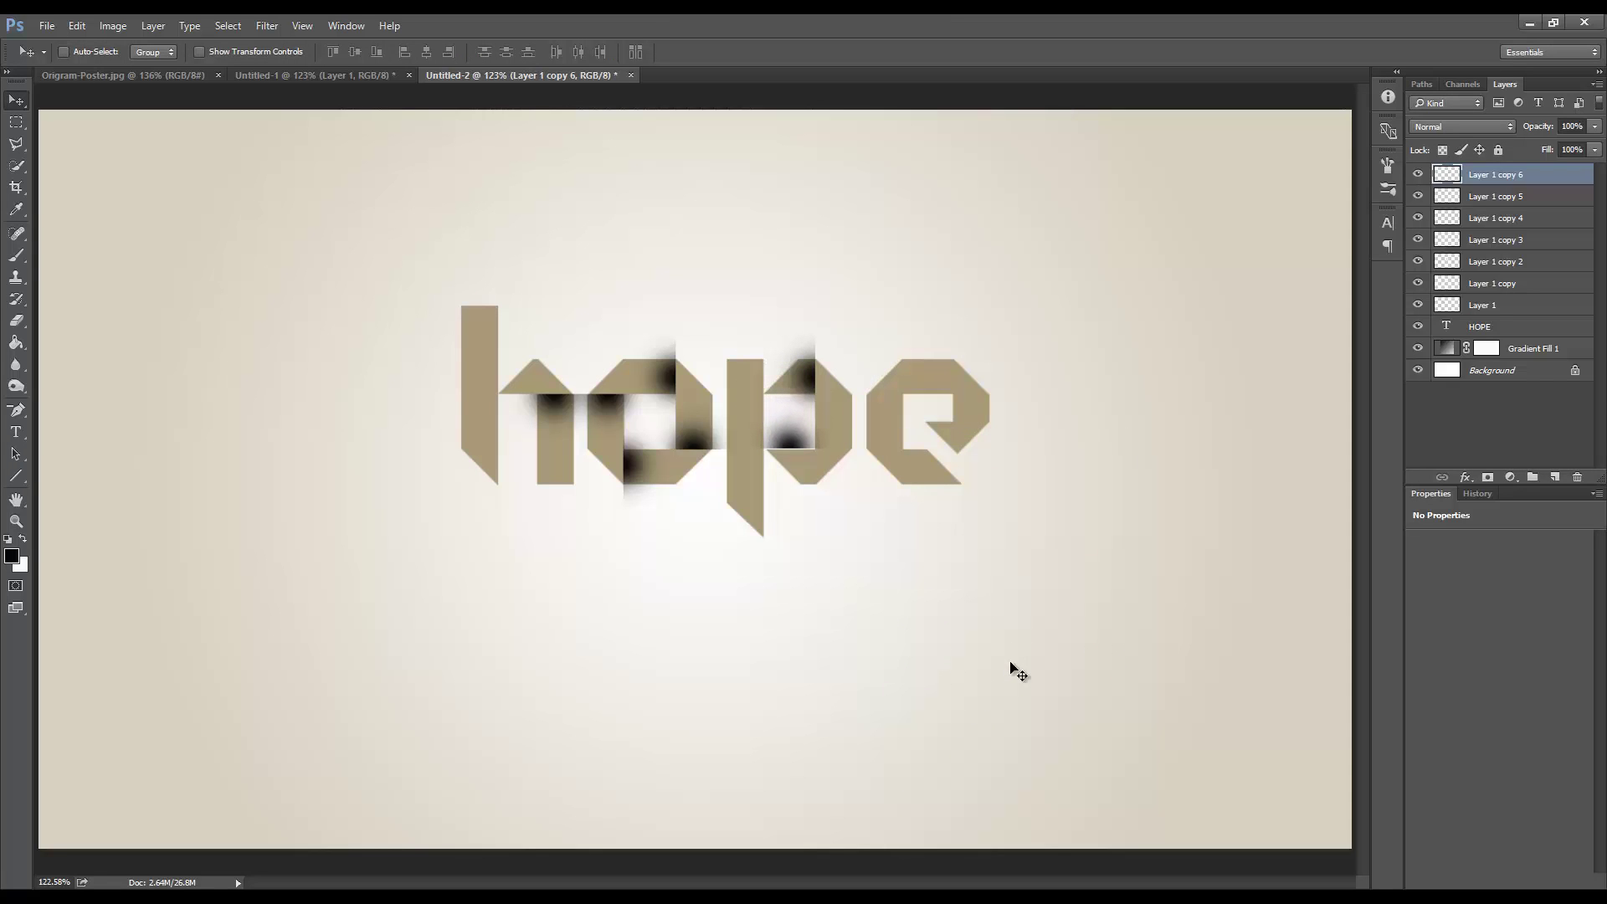
key("Down")
key("shift+Right")
key("shift+Right")
key("shift+Right")
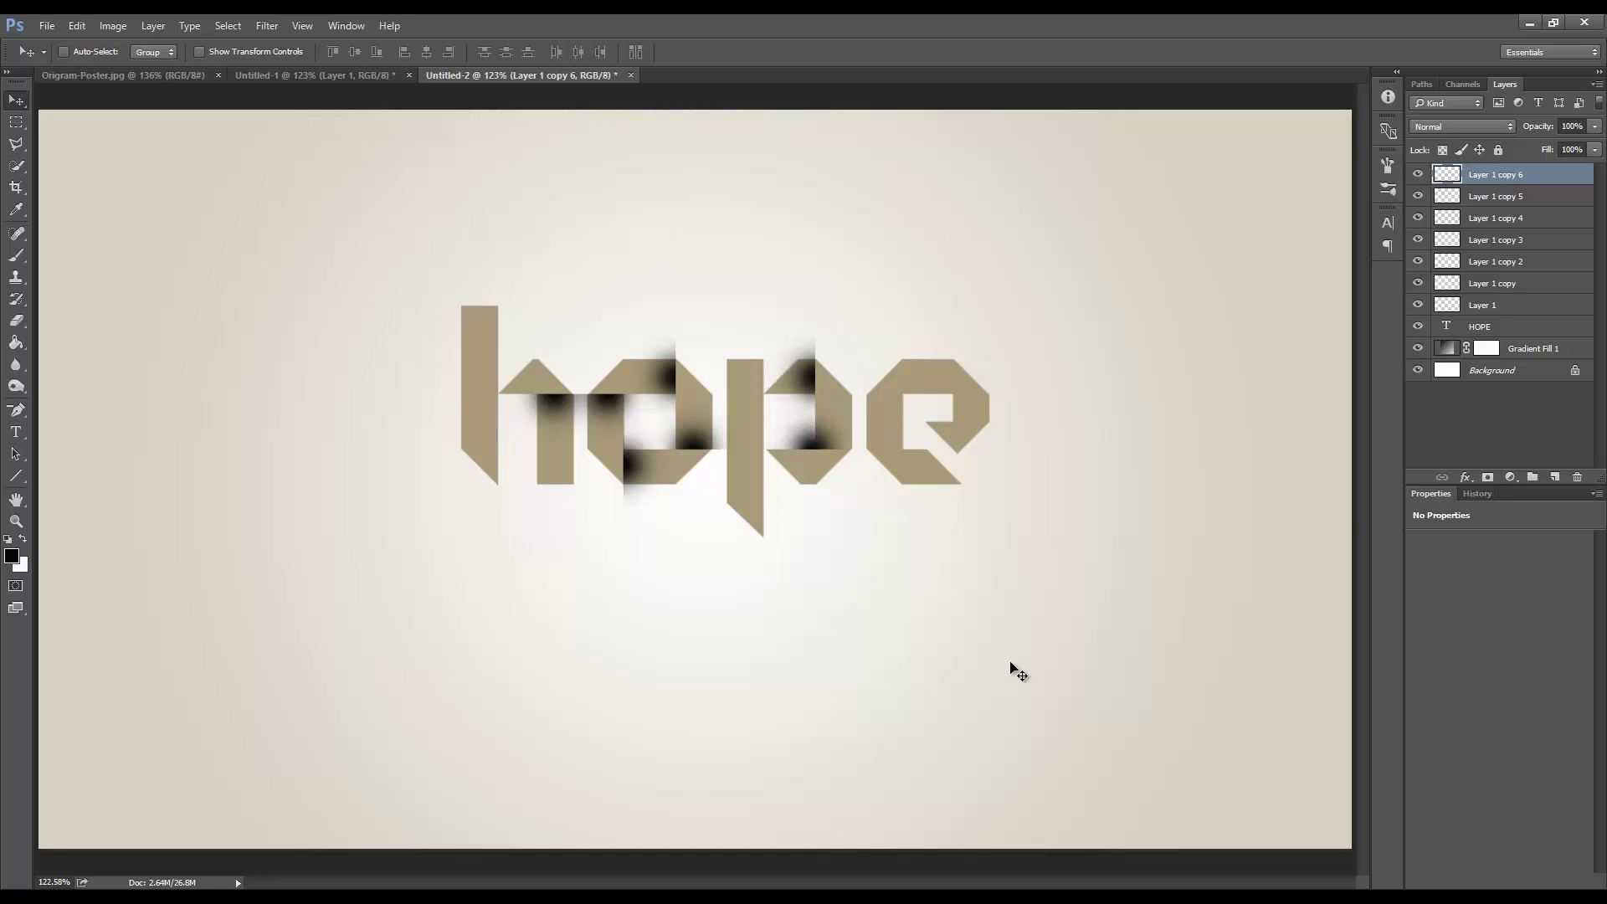
key("shift+Right")
key("Right")
key("Right")
key("Right")
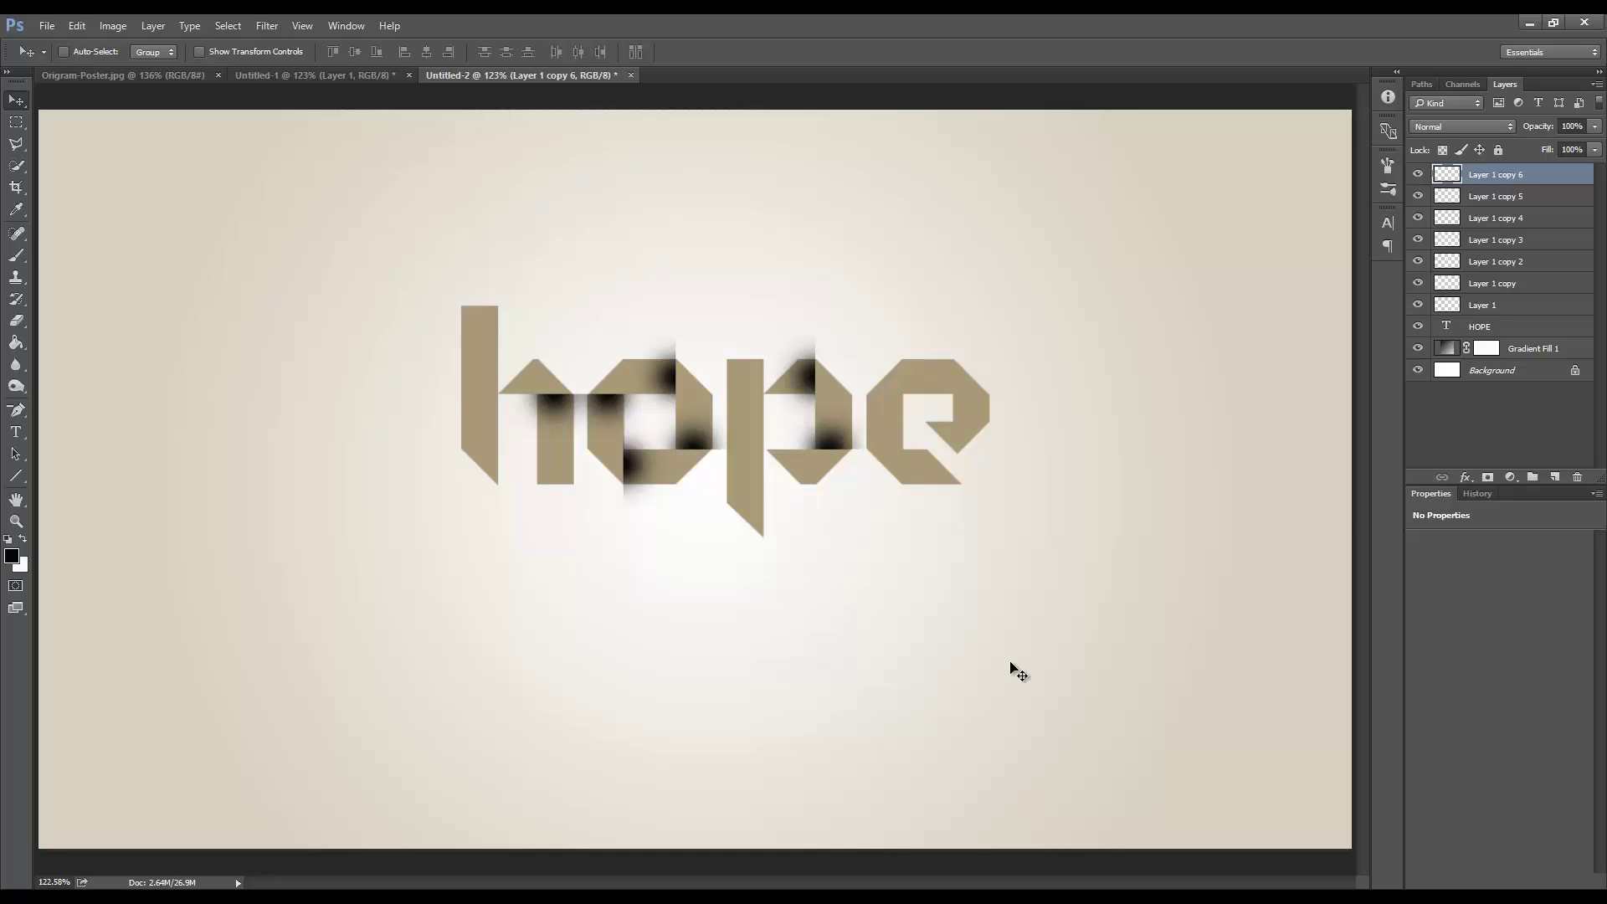
key("Right")
Duplicate the shadow, shift it right toward the e, and rotate it 90° clockwise
key("ctrl+j")
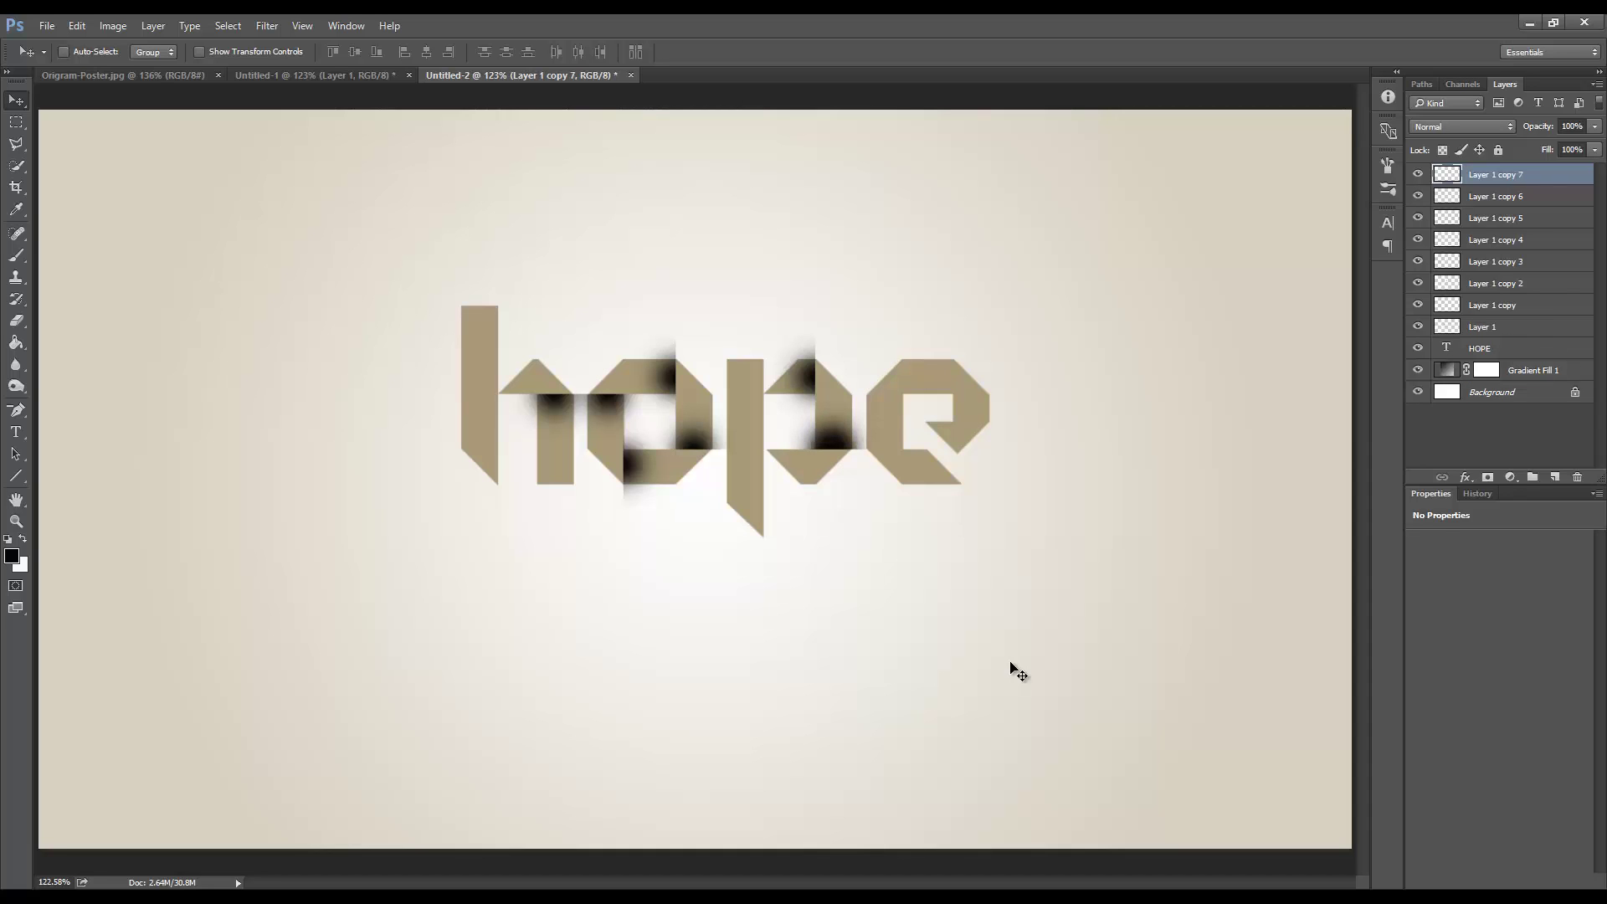
key("Right")
key("Right")
key("Right")
key("Right")
key("Right")
key("Right")
key("Right")
key("Right")
key("Right")
key("Right")
key("Right")
key("Right")
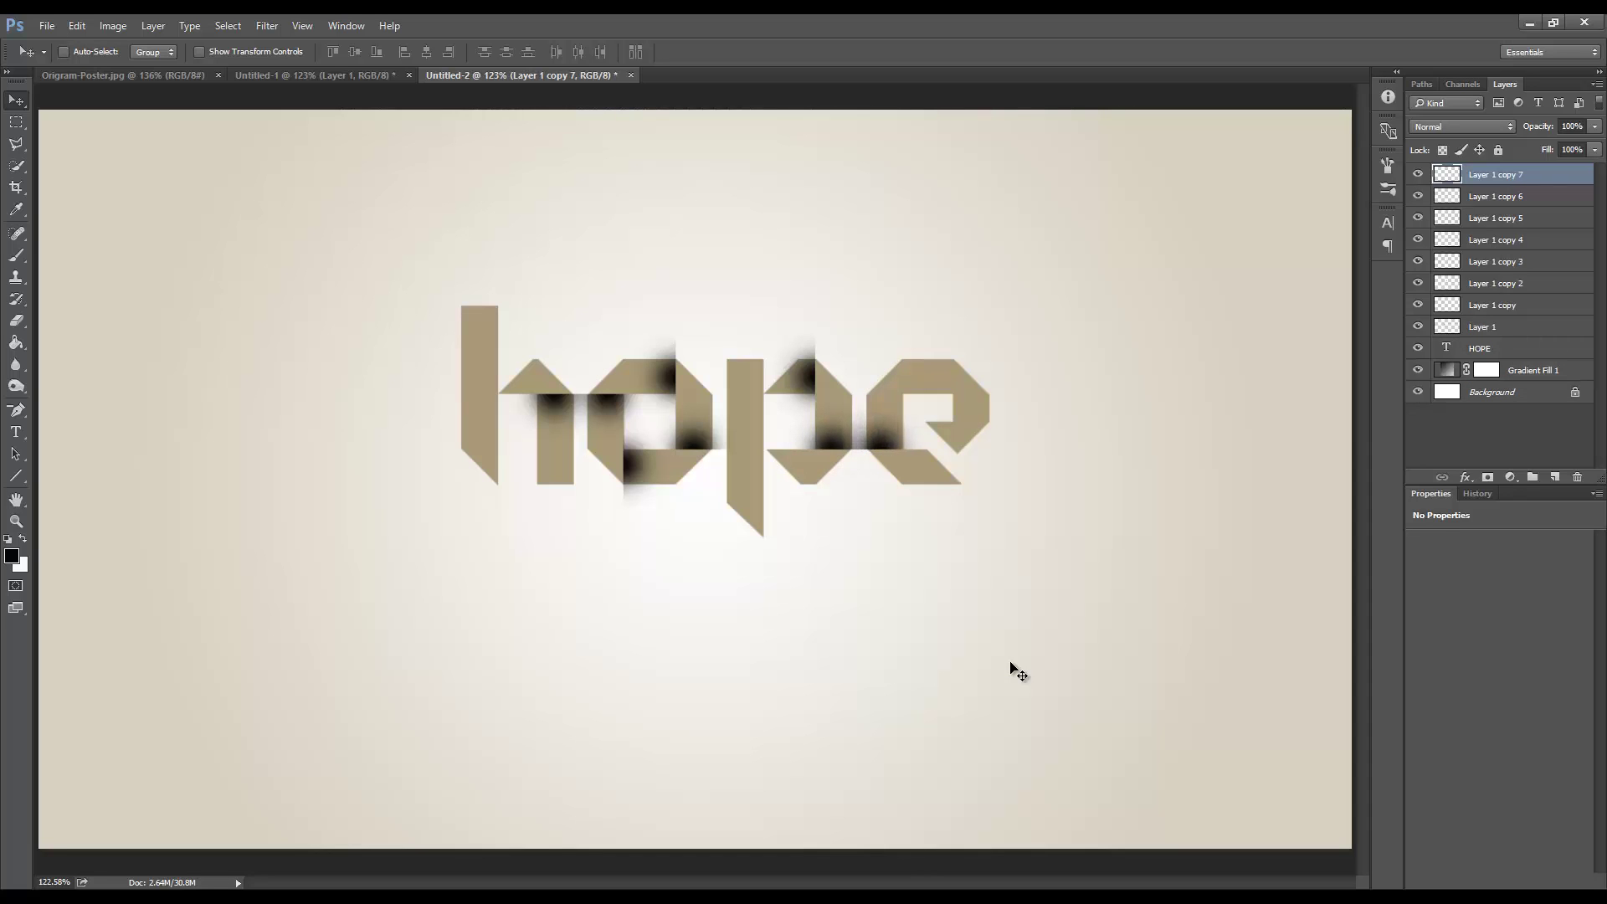
key("Right")
key("Right")
key("Right")
key("Right")
key("Right")
key("Right")
key("ctrl+t")
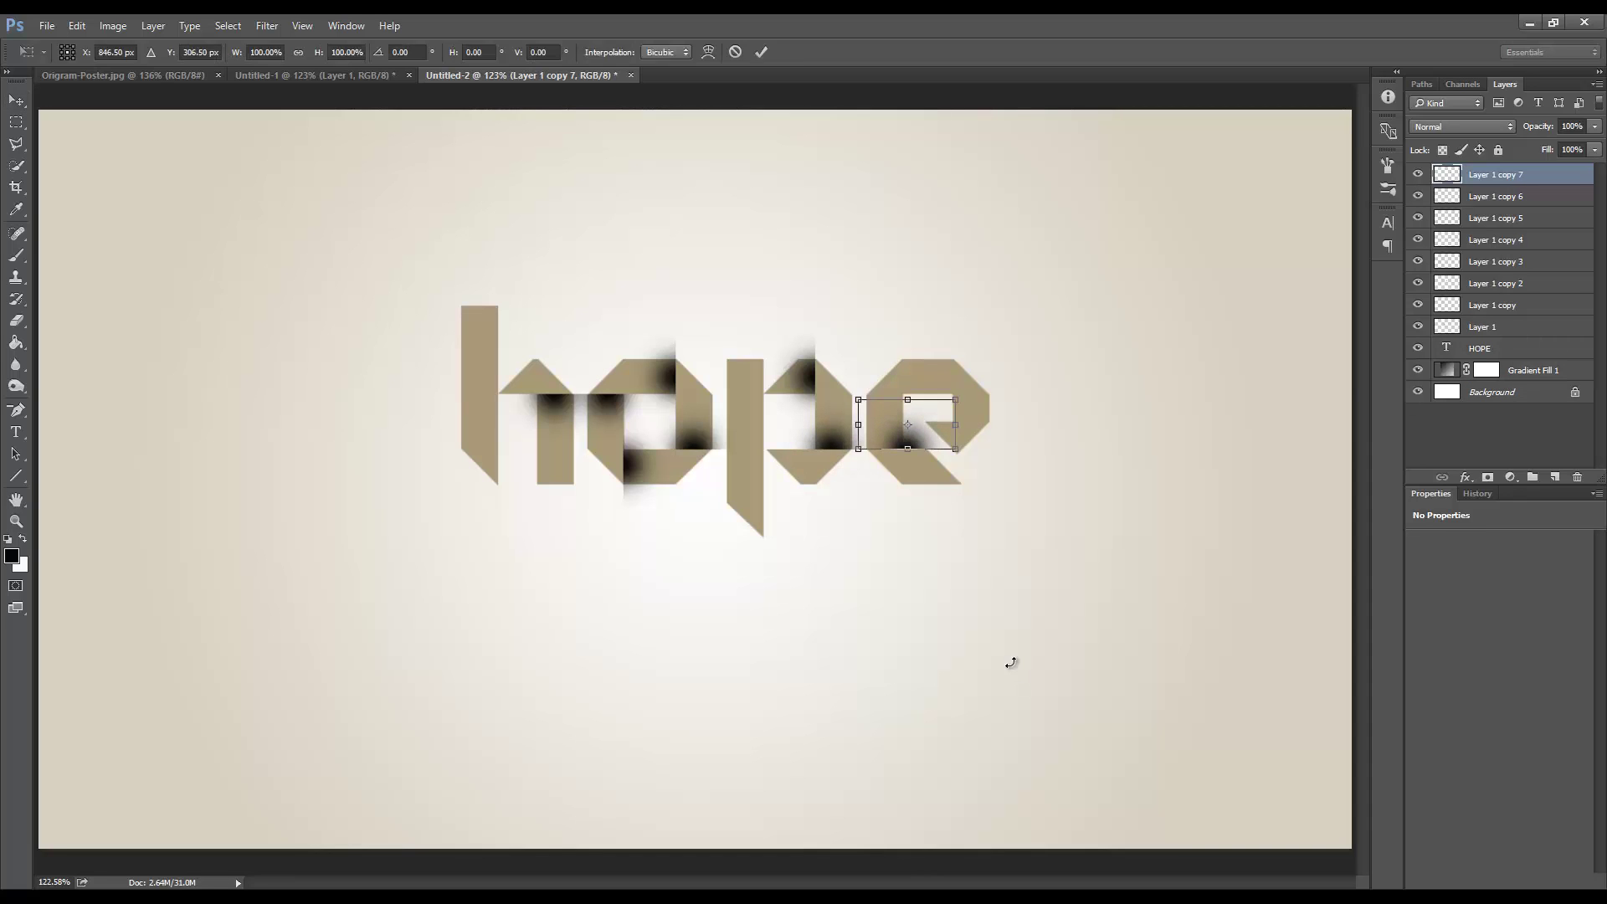
right_click(1010, 662)
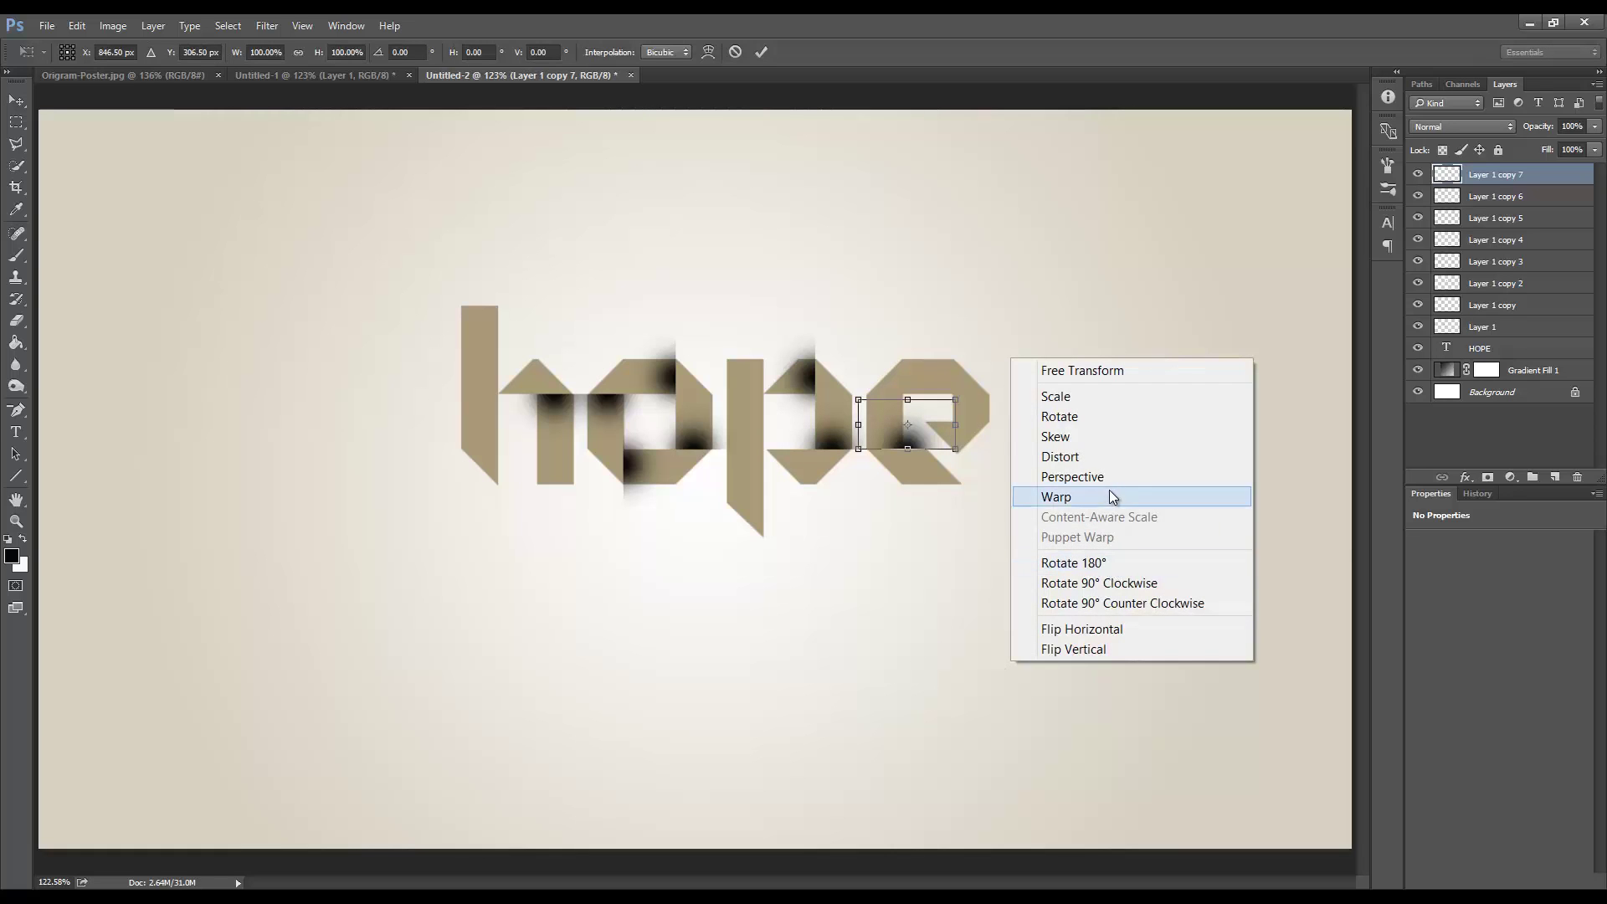
left_click(1123, 582)
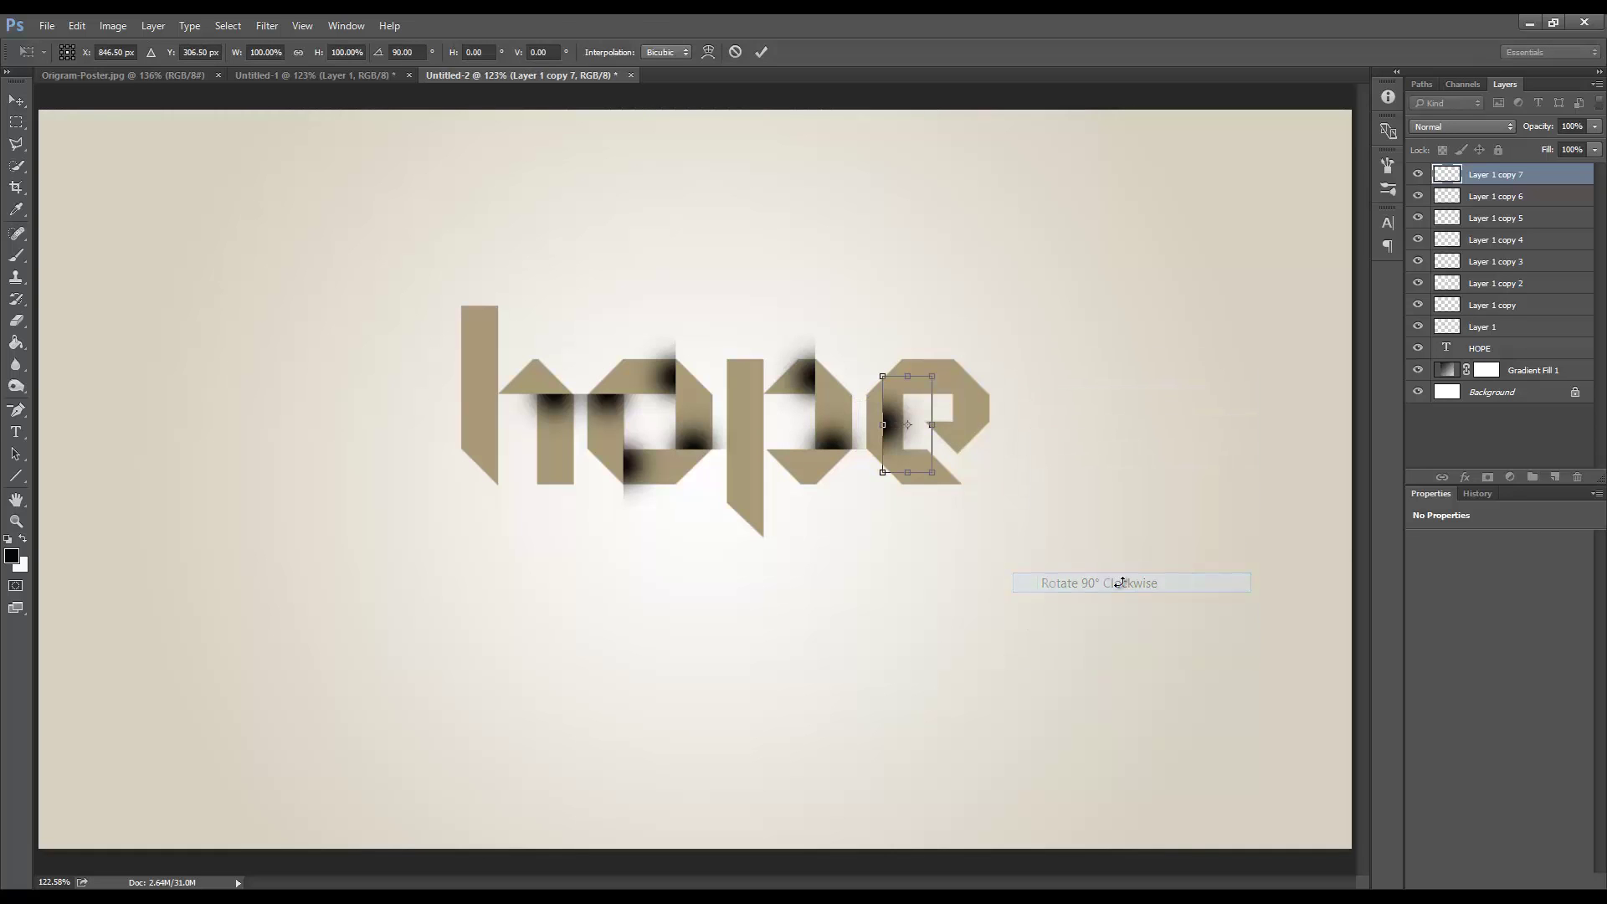
key("Return")
Nudge the rotated shadow down and right into the e's lower-left inner fold
key("shift+Down")
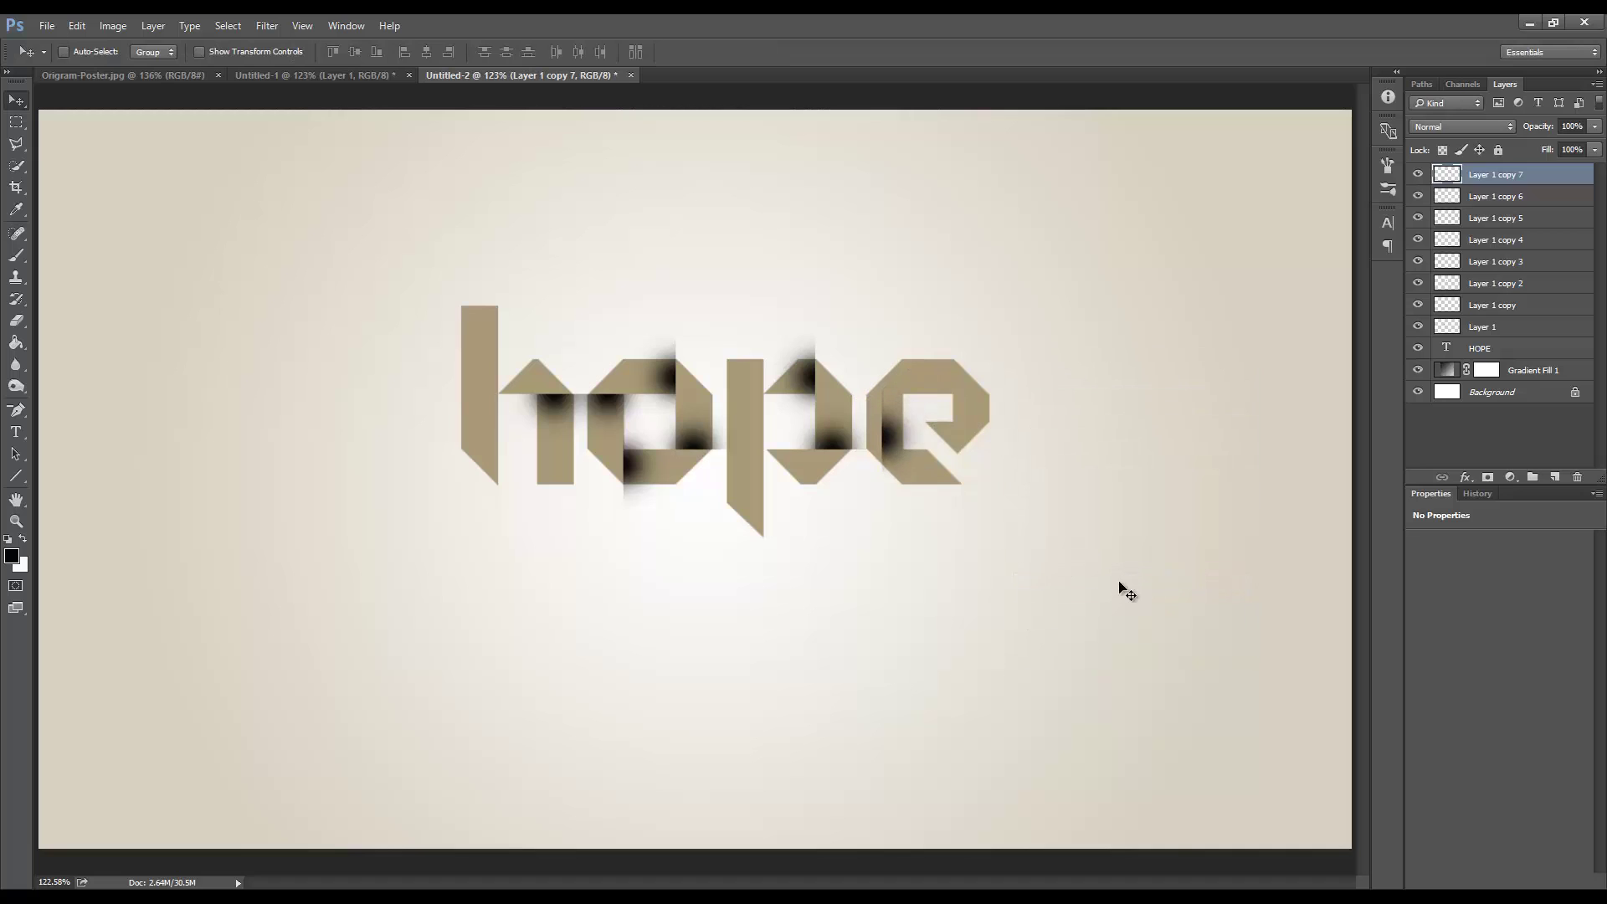
key("shift+Down")
key("shift+Down")
key("shift+Right")
key("shift+Right")
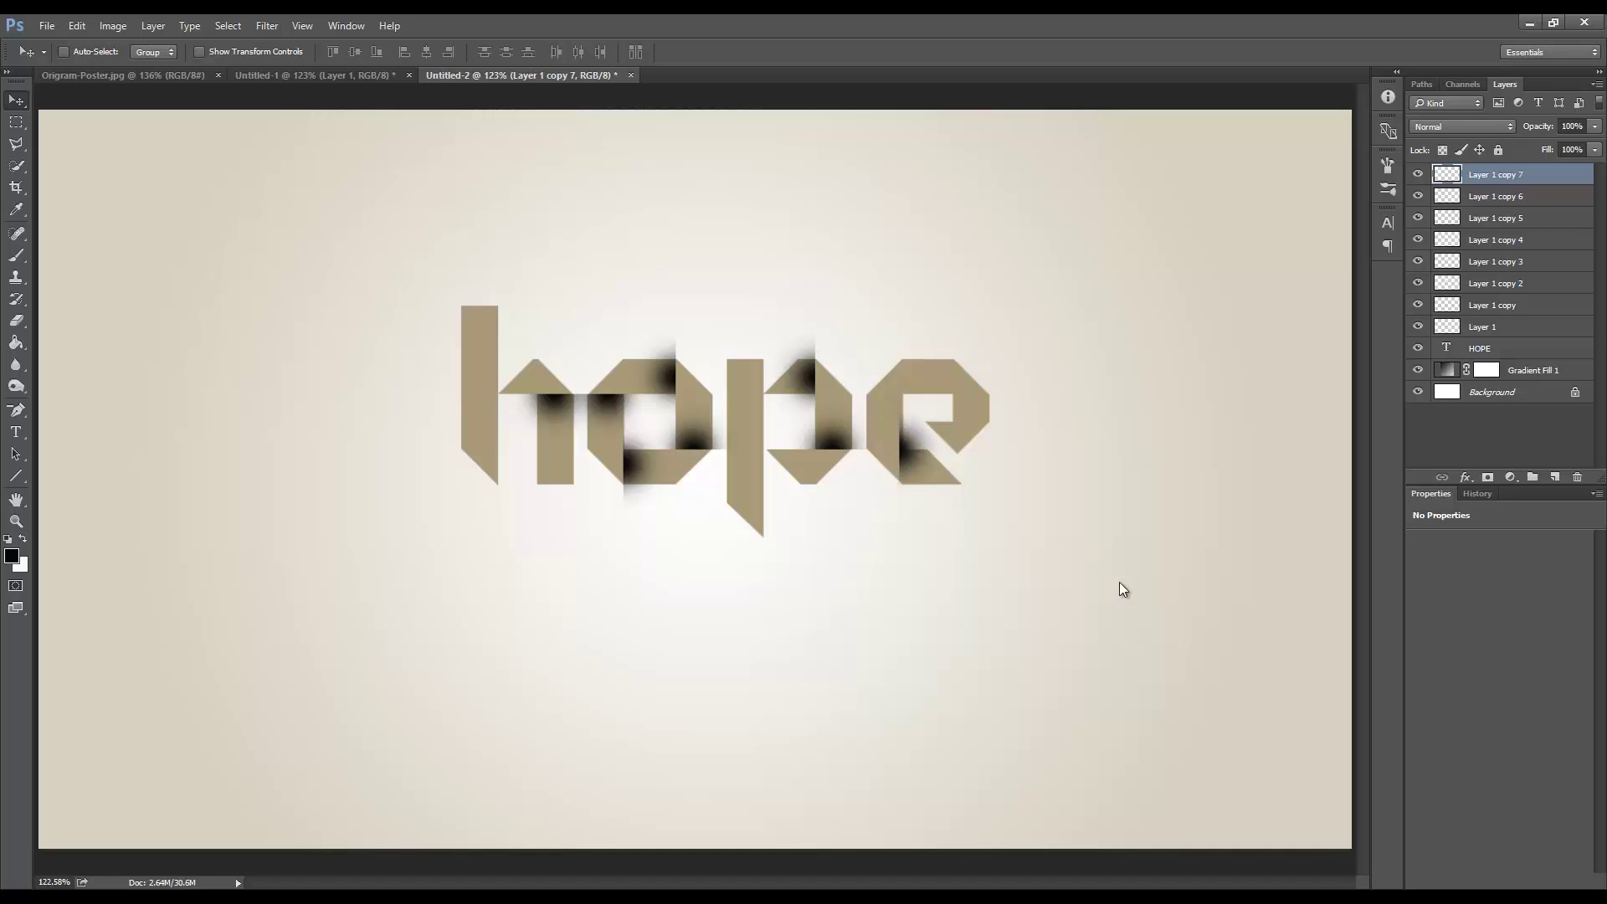
key("Right")
key("Right")
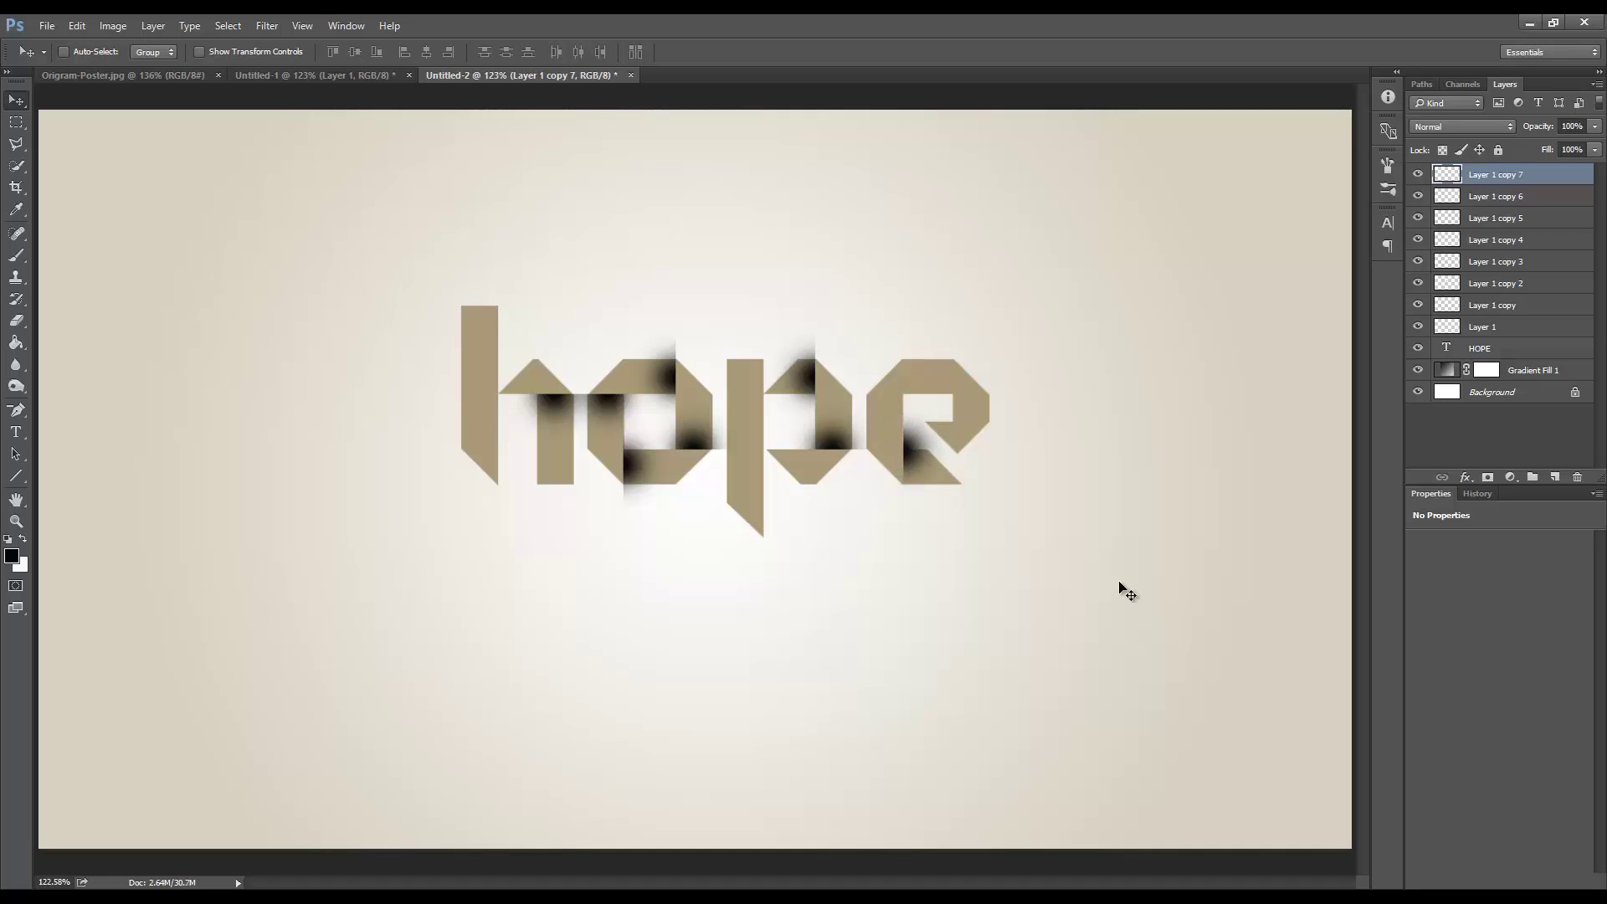
key("shift+Down")
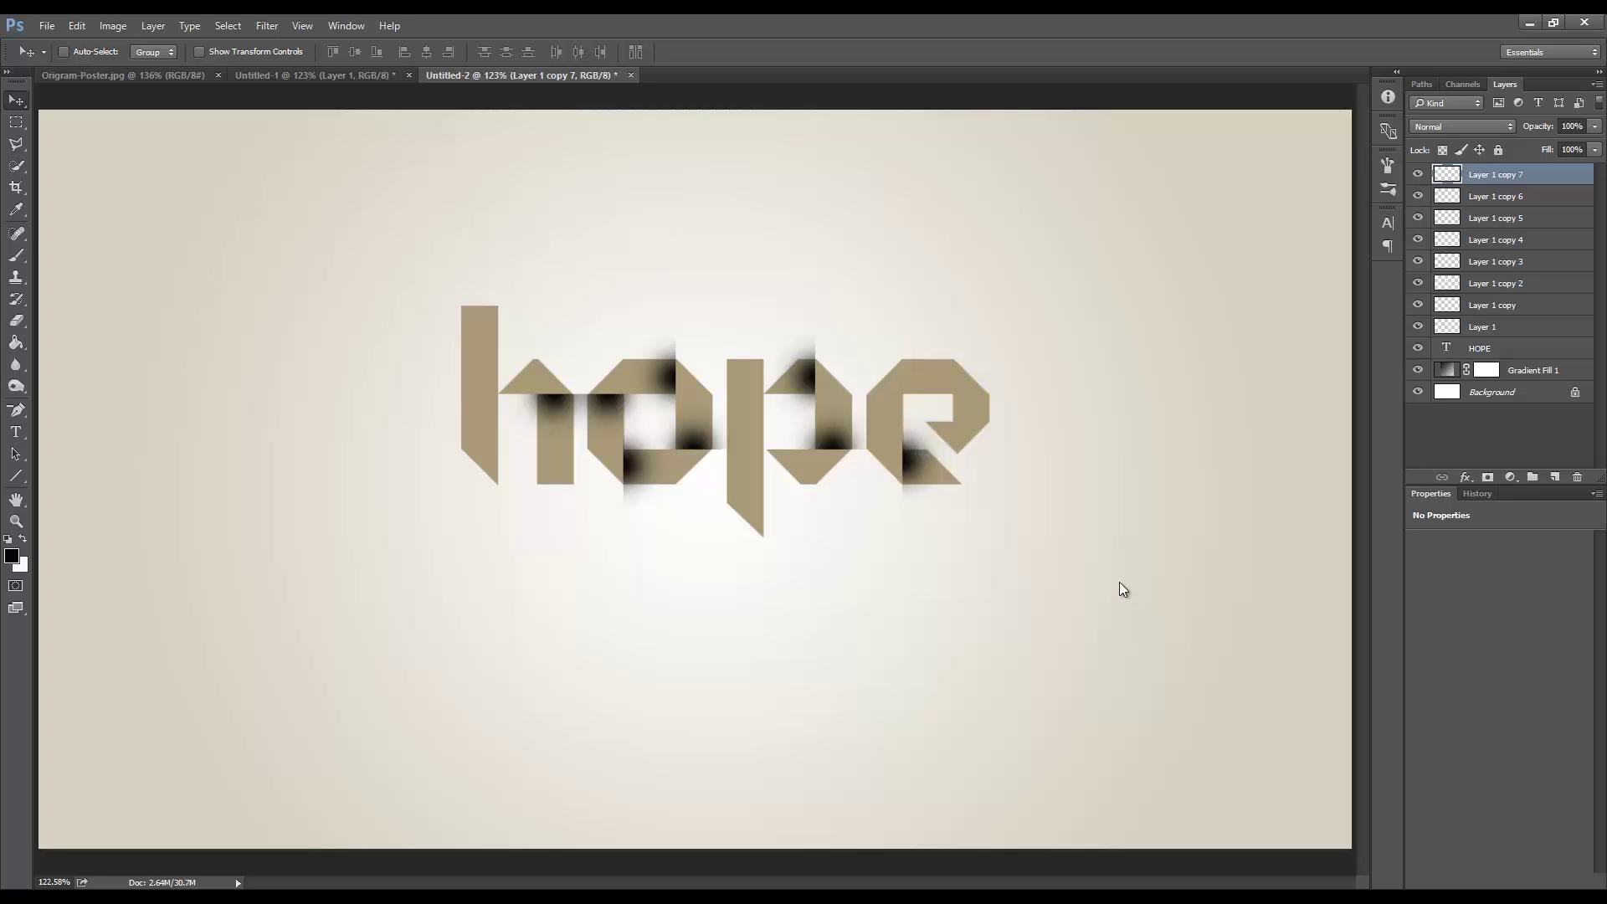
key("shift+Down")
Add a shadow copy rotated 90° clockwise and drag it up and left onto the e
key("ctrl")
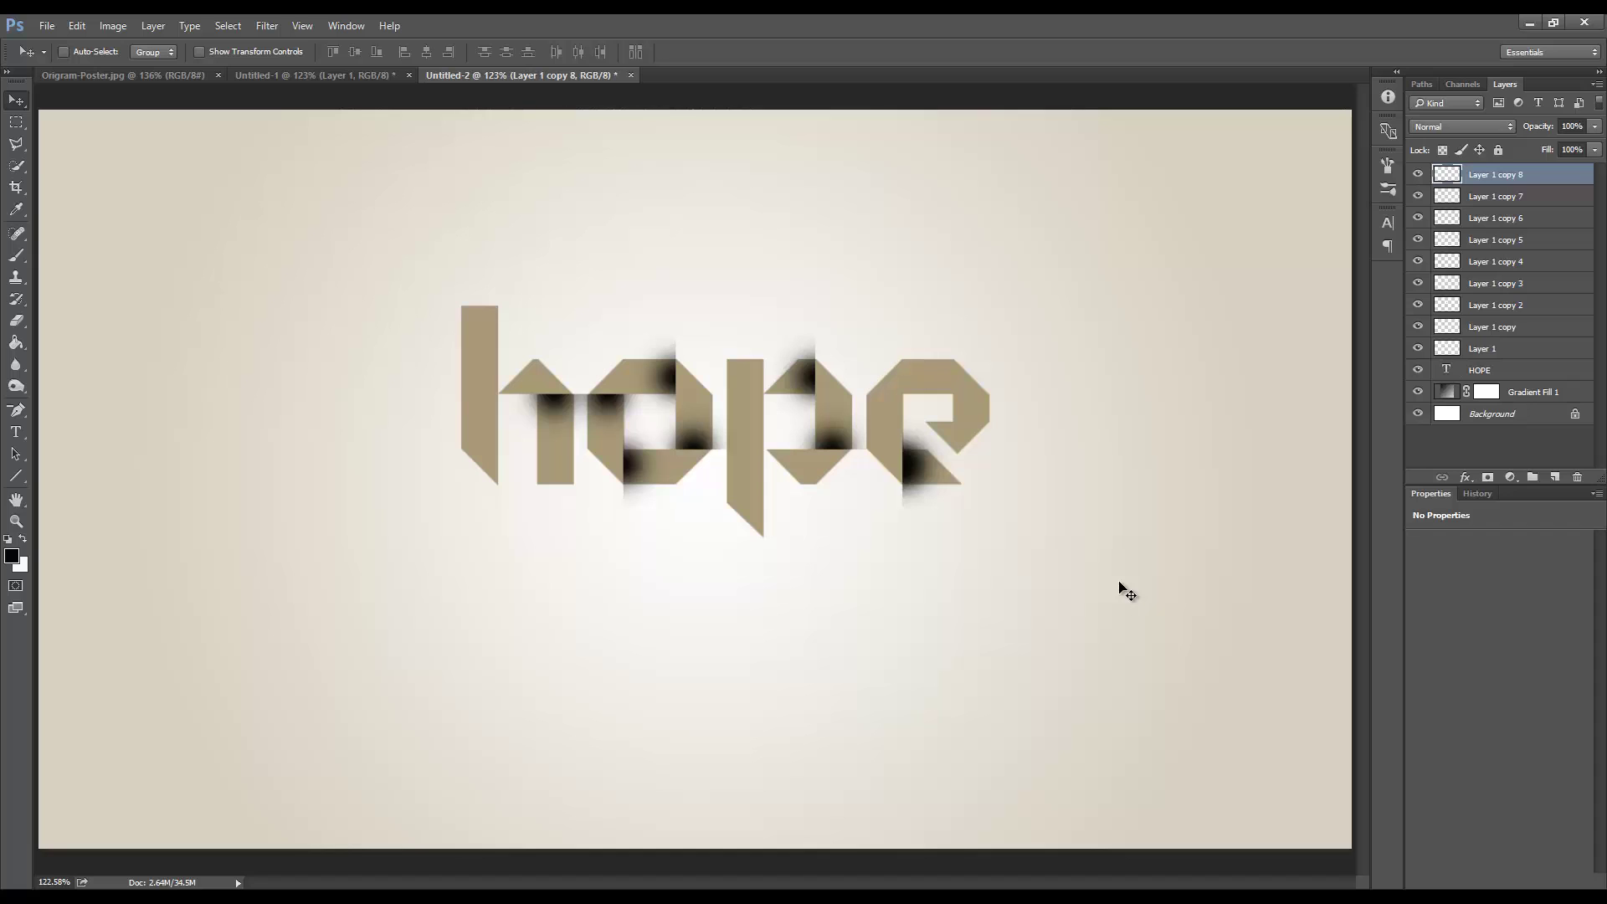
key("ctrl+t")
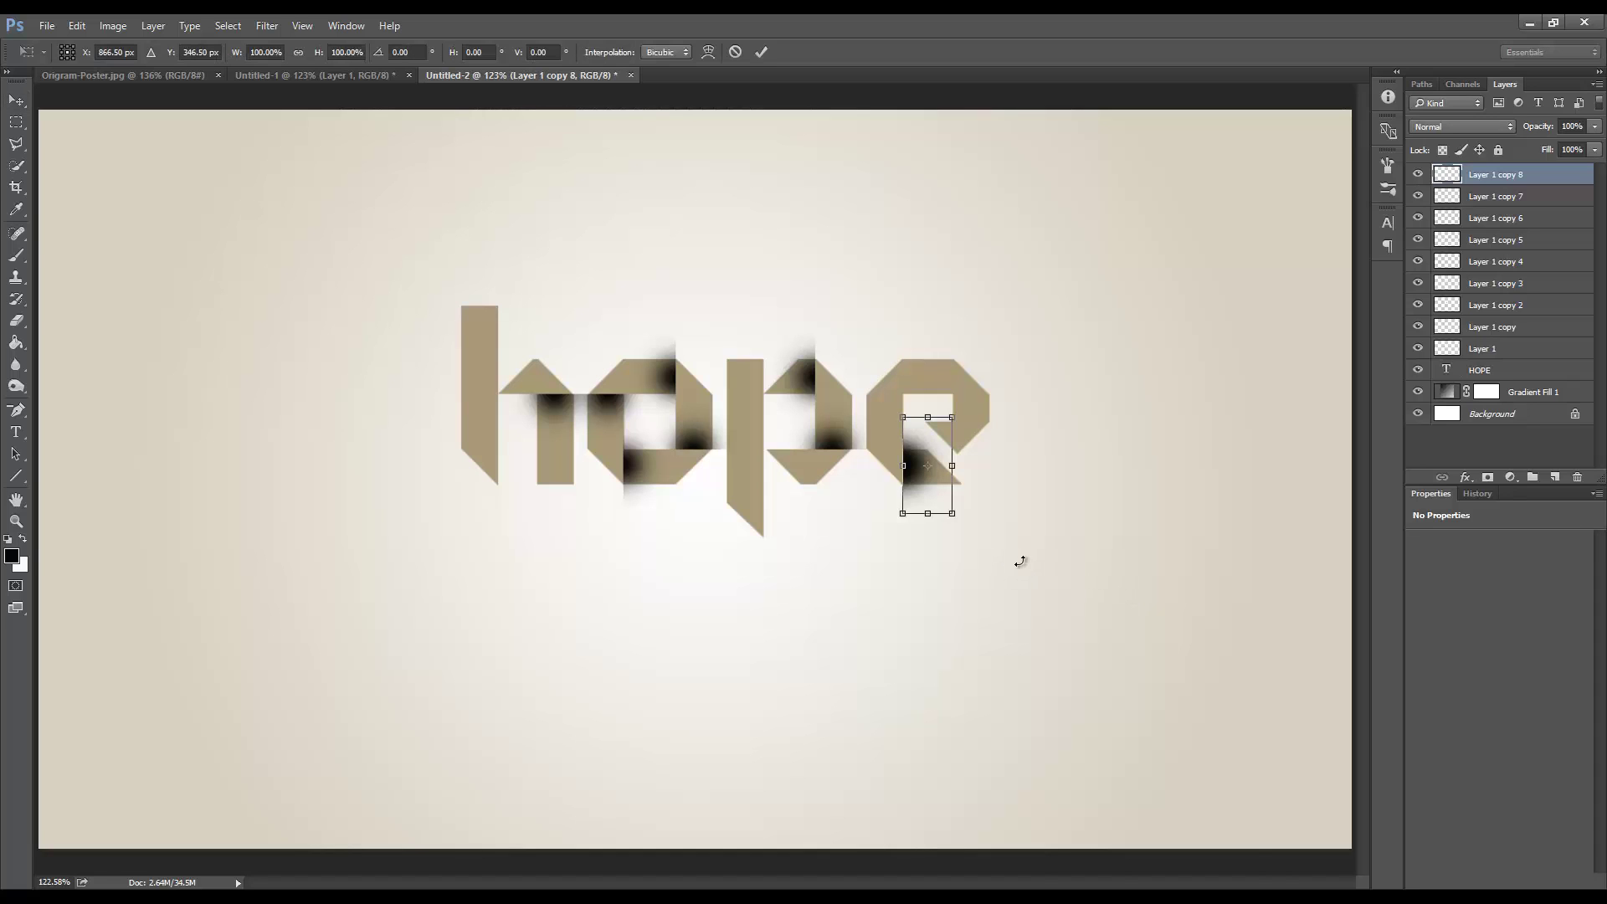
right_click(1021, 563)
left_click(1177, 791)
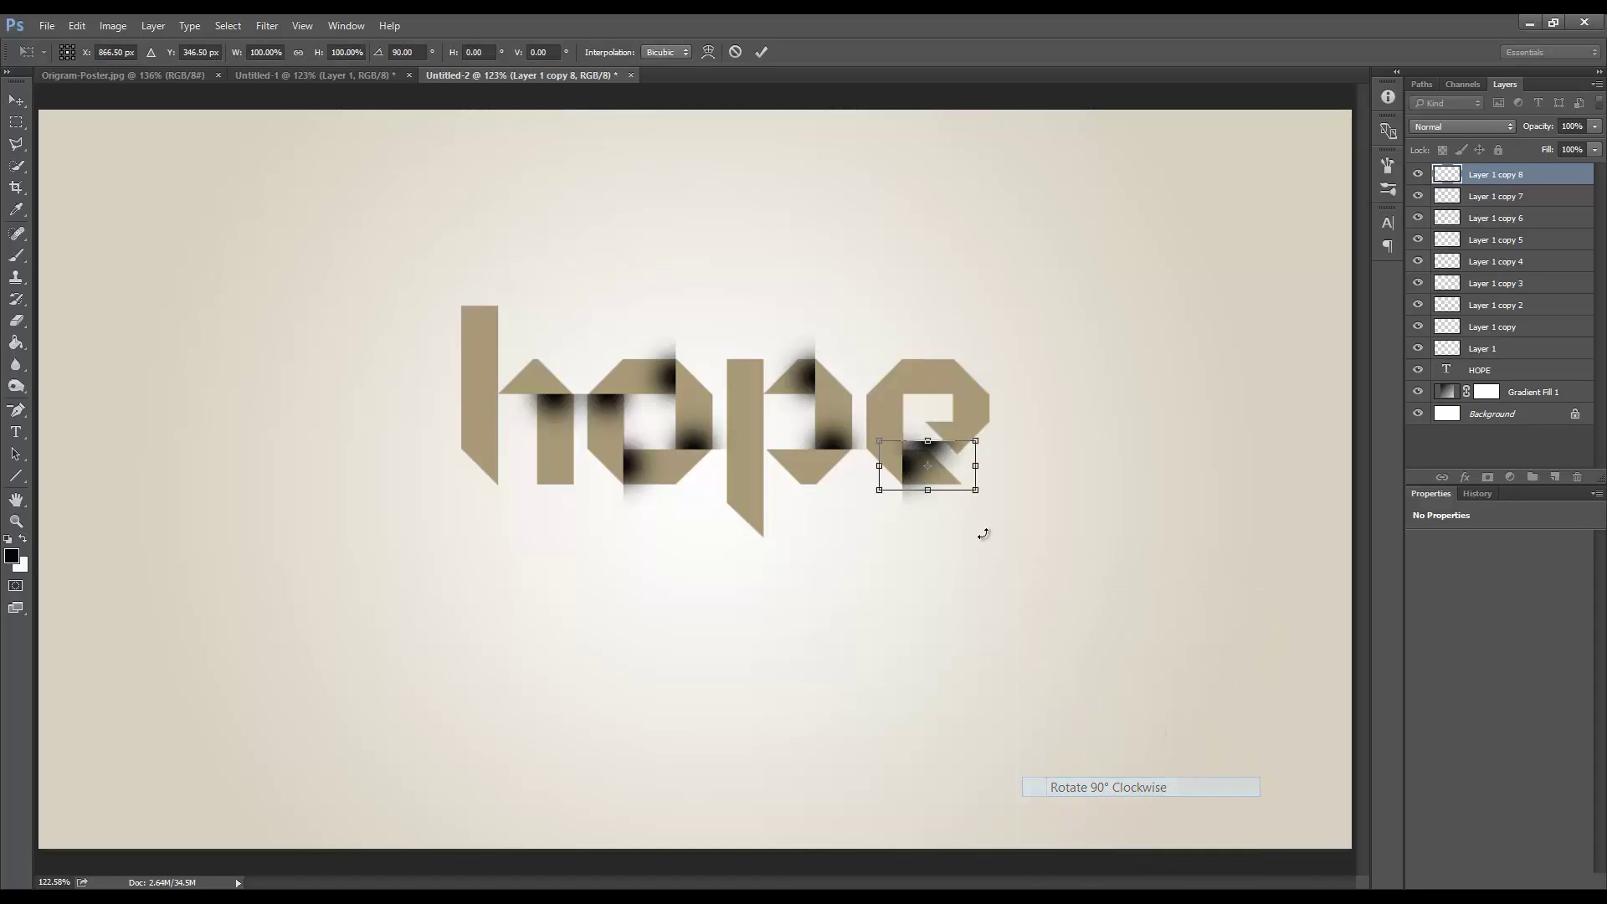
left_click_drag(950, 467, 913, 425)
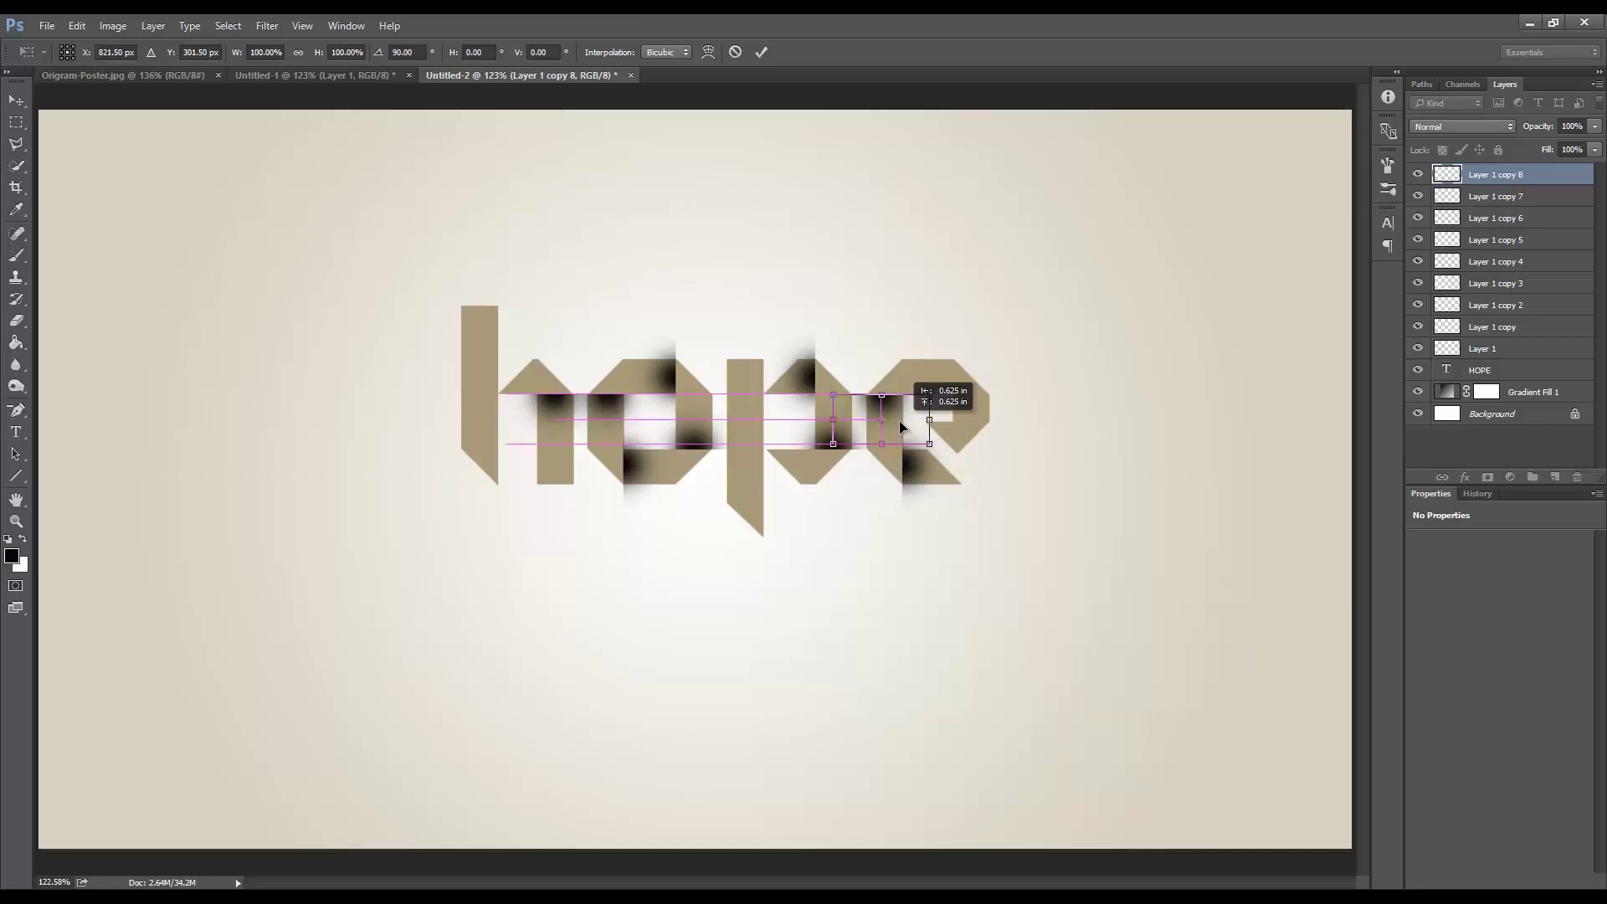
key("Return")
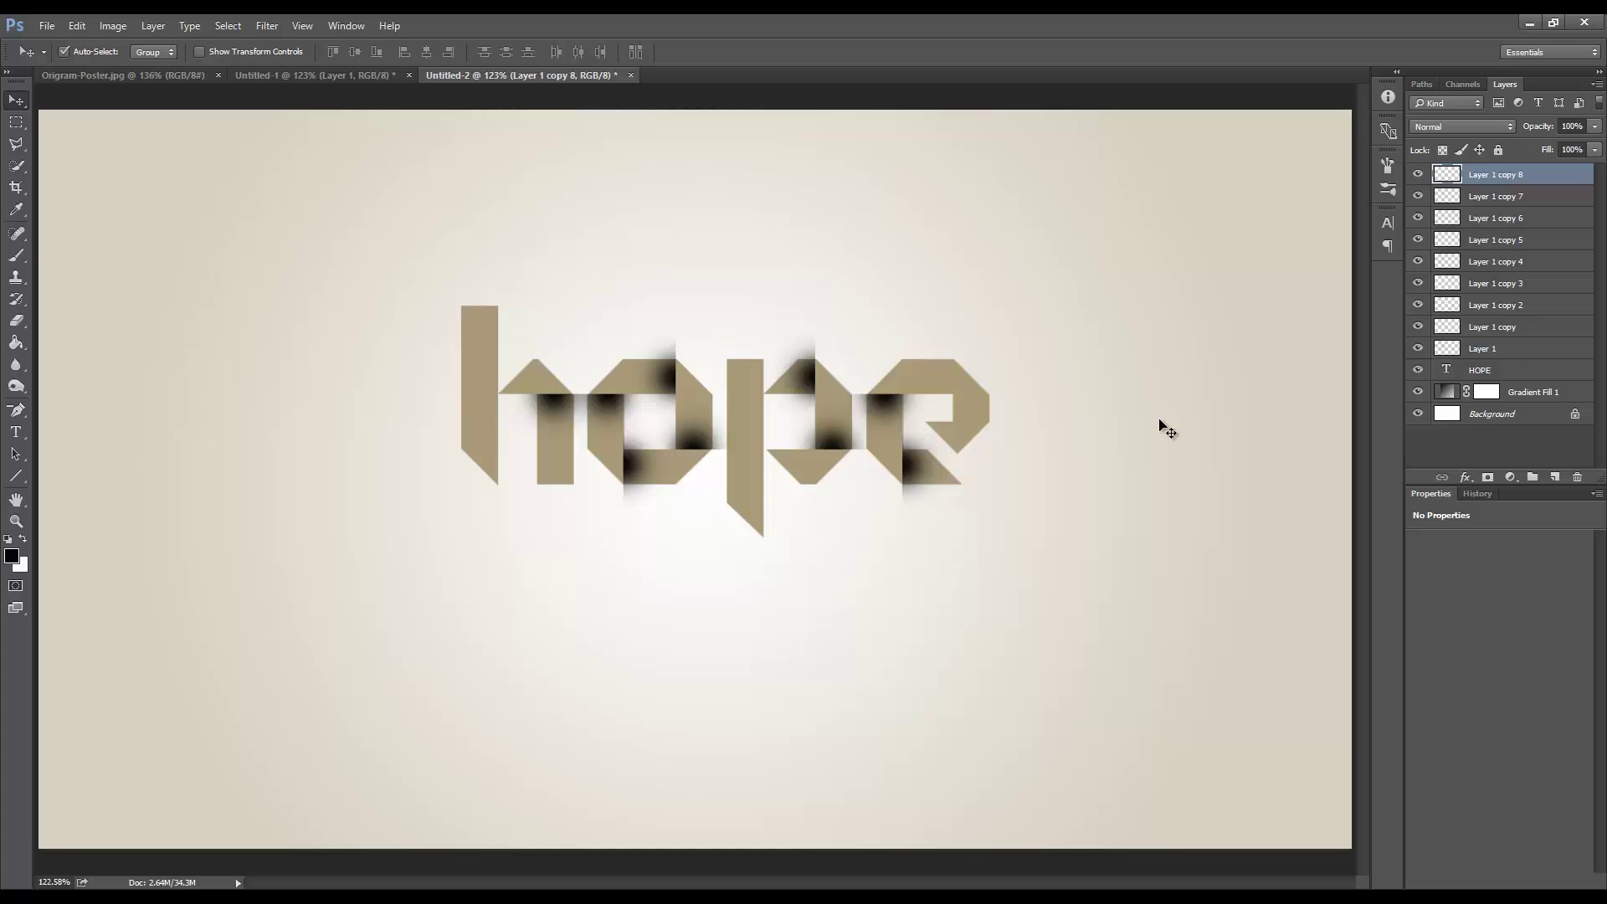
Add another 90°-rotated shadow copy and place it on the e's top-right fold
key("ctrl+j")
key("ctrl+t")
right_click(1159, 420)
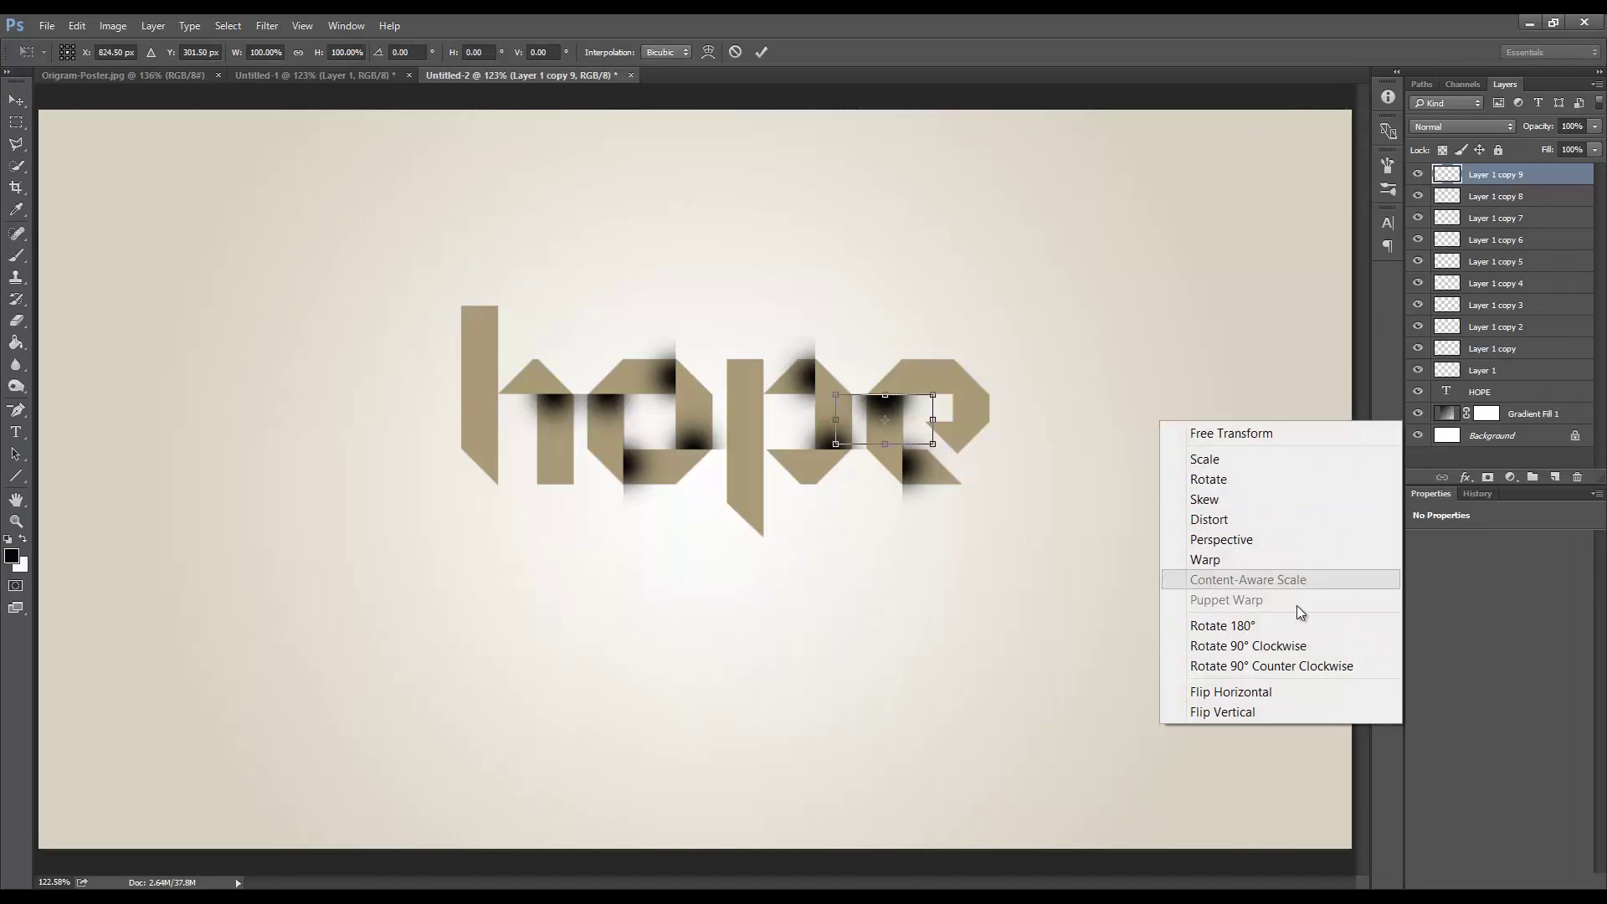
left_click(1279, 645)
key("Return")
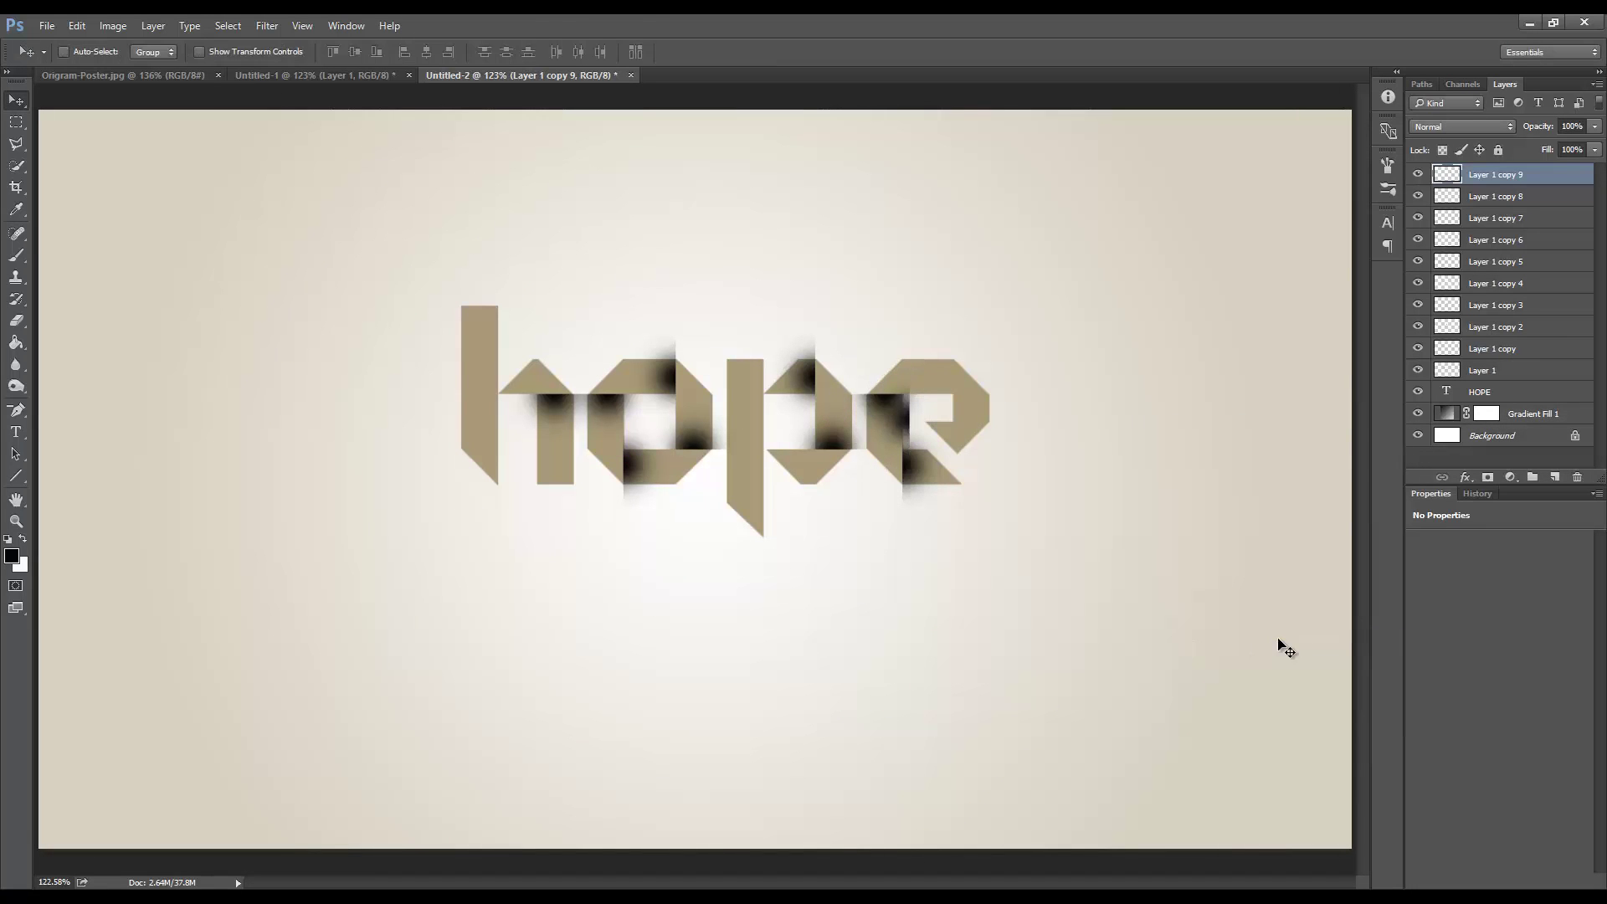
left_click_drag(921, 444, 938, 376)
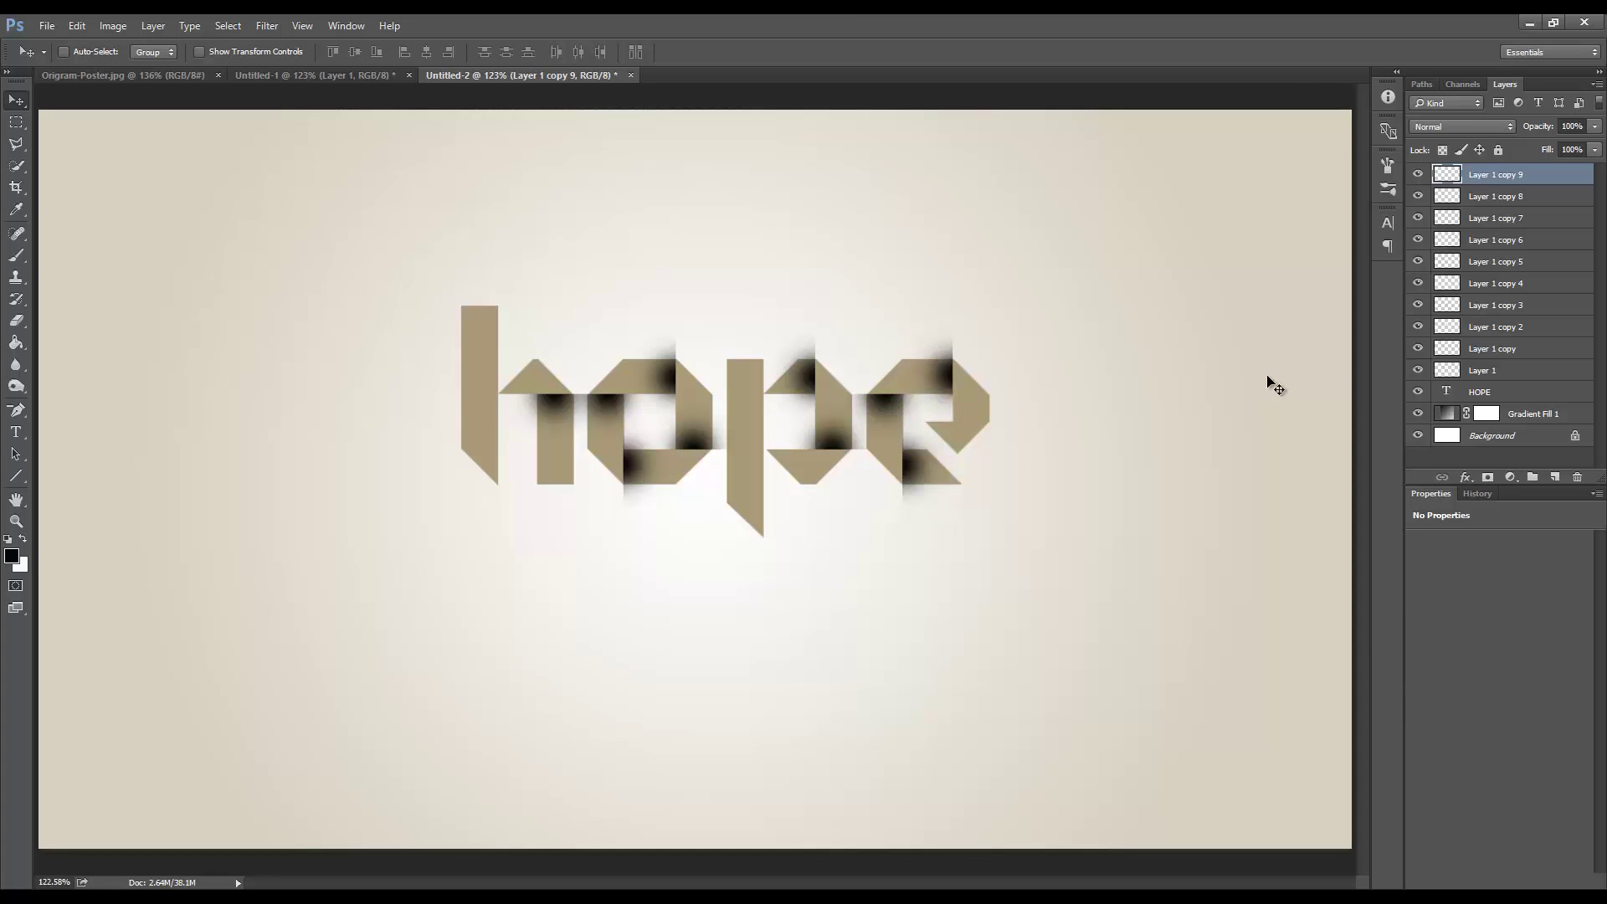
key("Down")
key("Up")
key("Right")
Add a final 90° clockwise shadow copy and nudge it right and down on the e
key("ctrl+j")
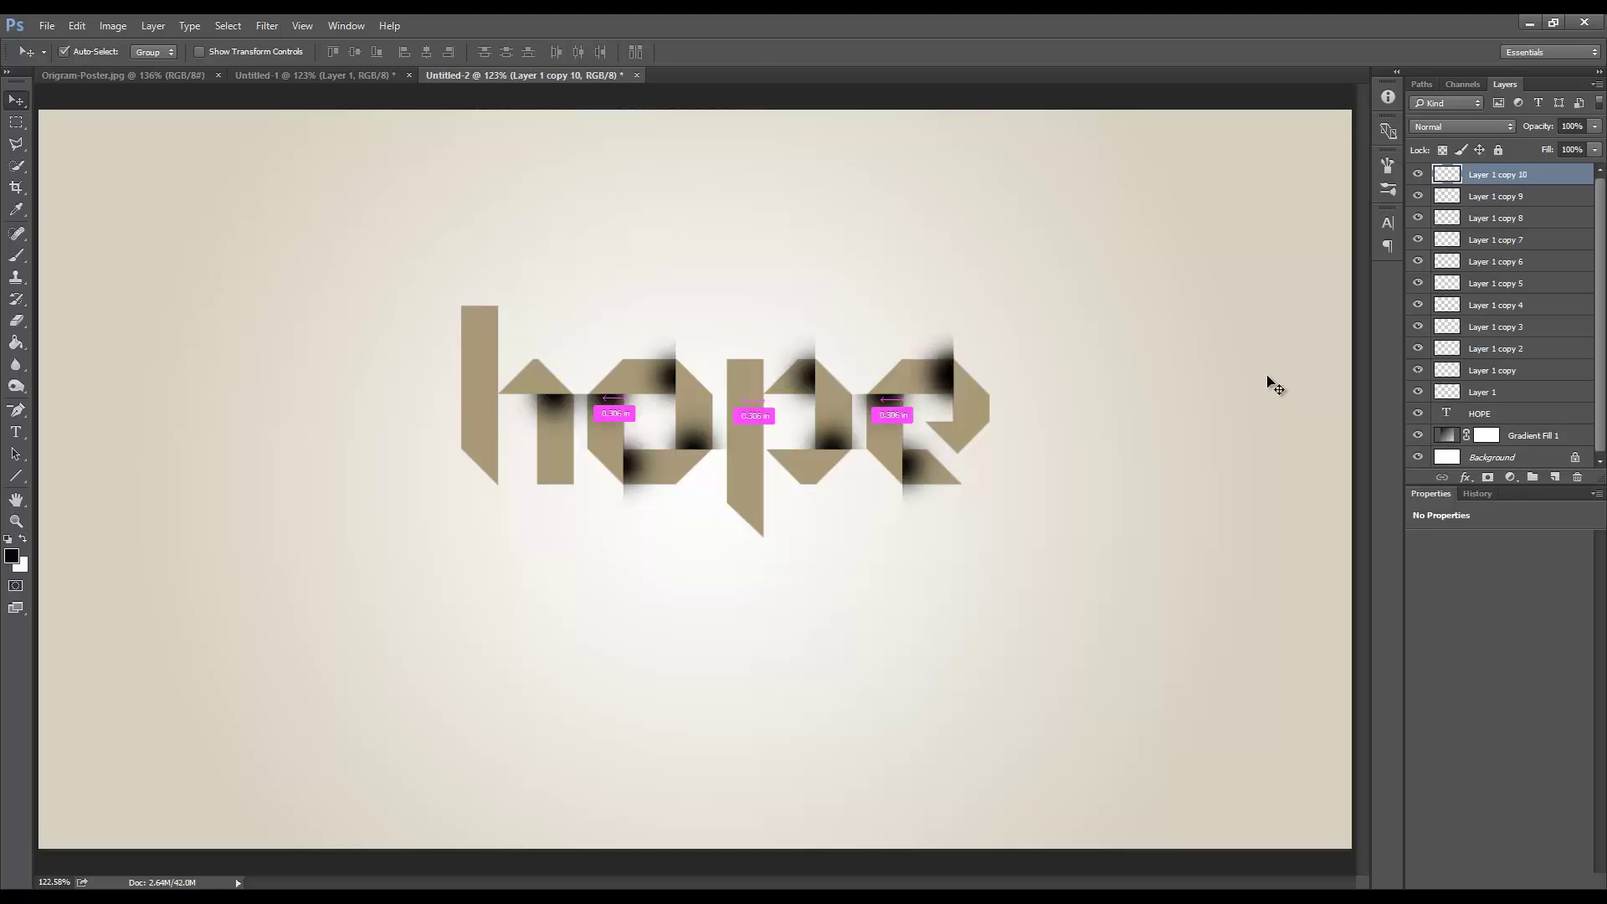
key("ctrl+t")
right_click(1267, 375)
left_click(1367, 605)
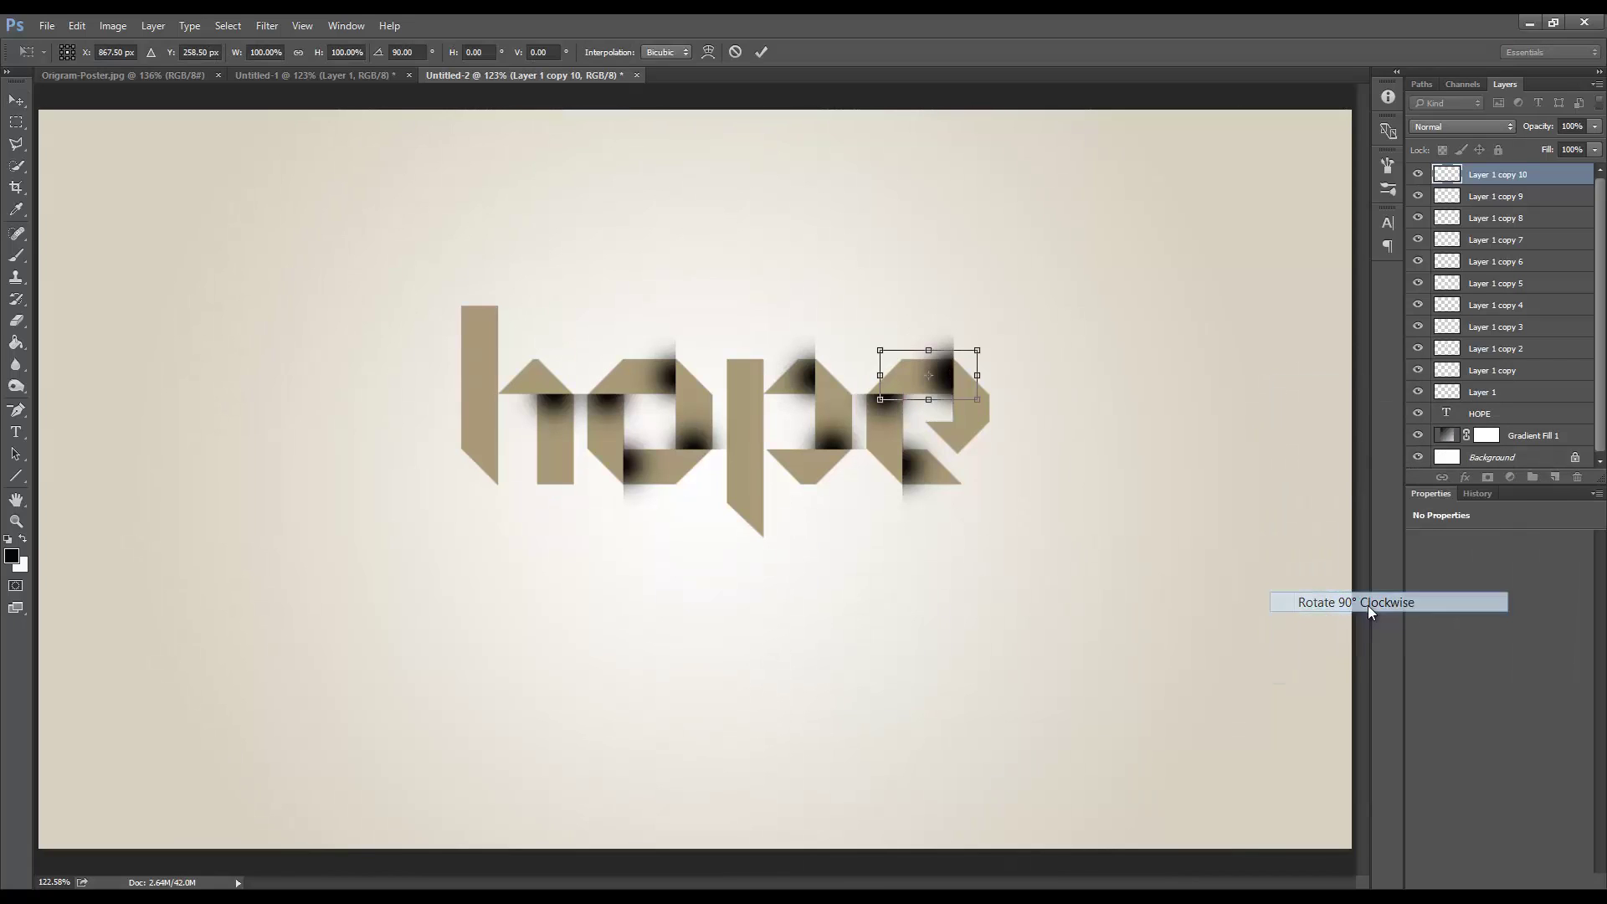
key("Return")
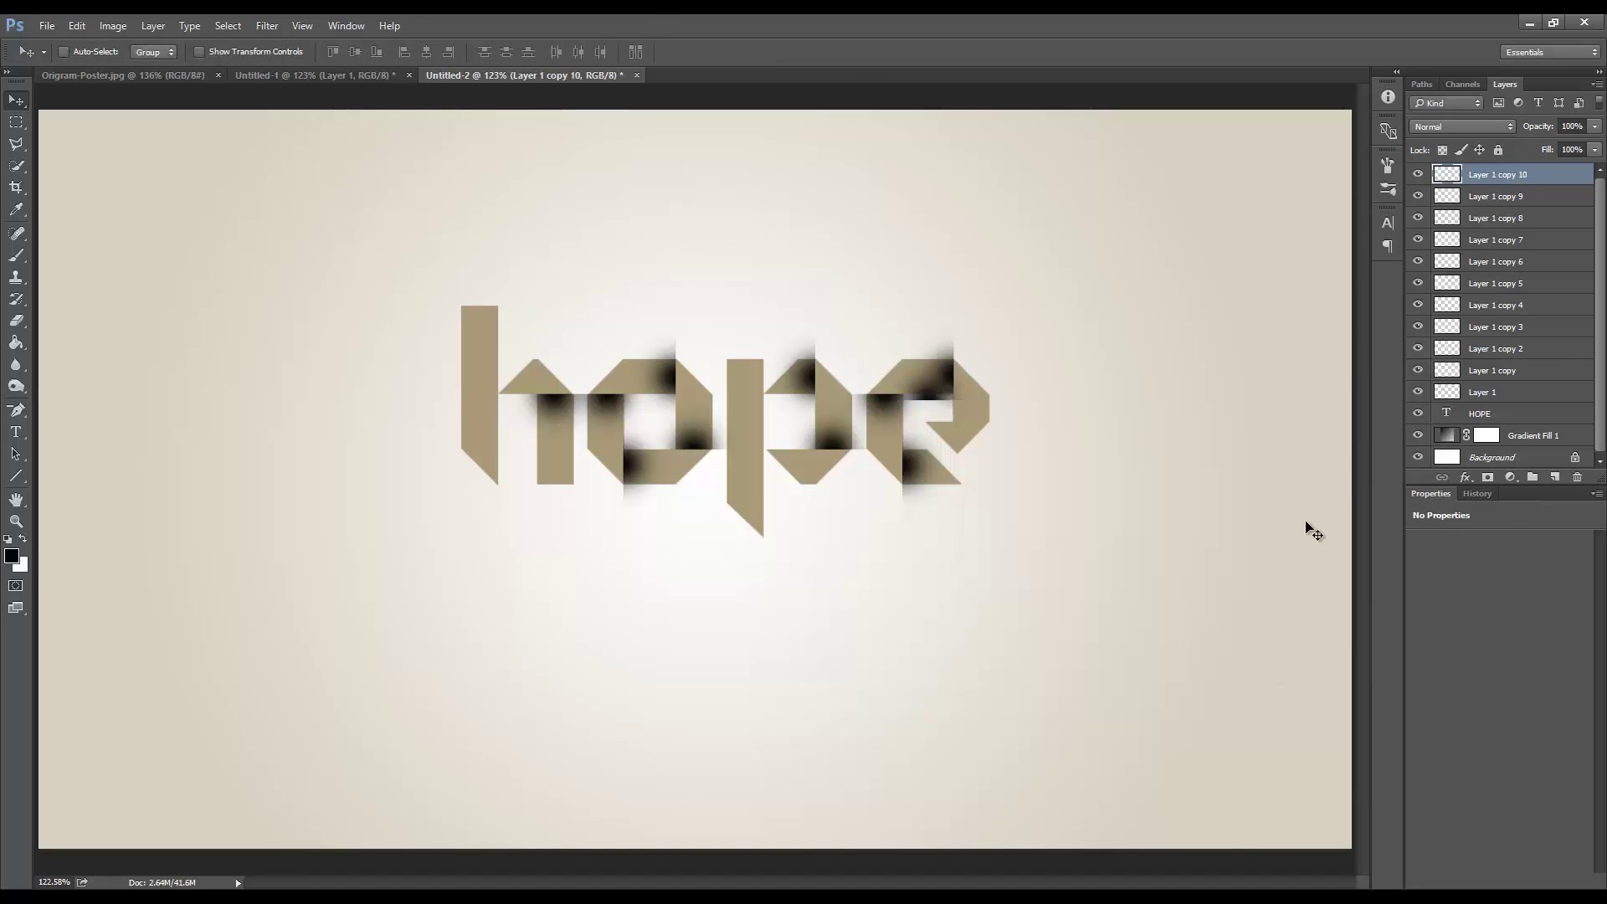
key("shift+Right")
key("shift+Right")
key("shift+Right")
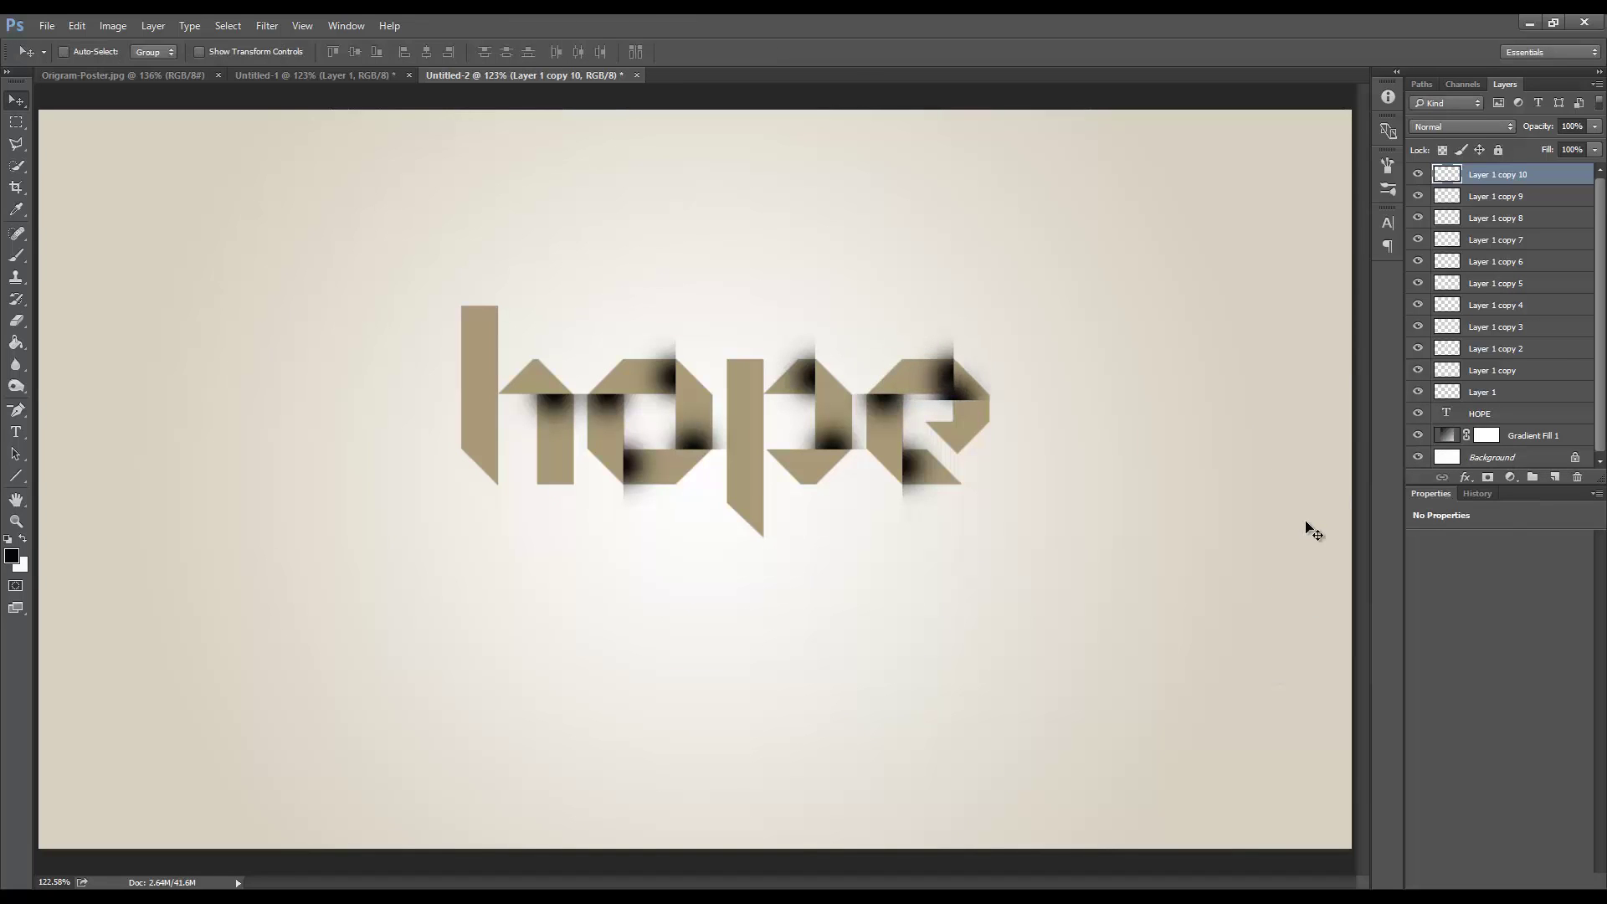
key("shift+Down")
key("shift+Down")
key("shift+Down")
key("shift+Down")
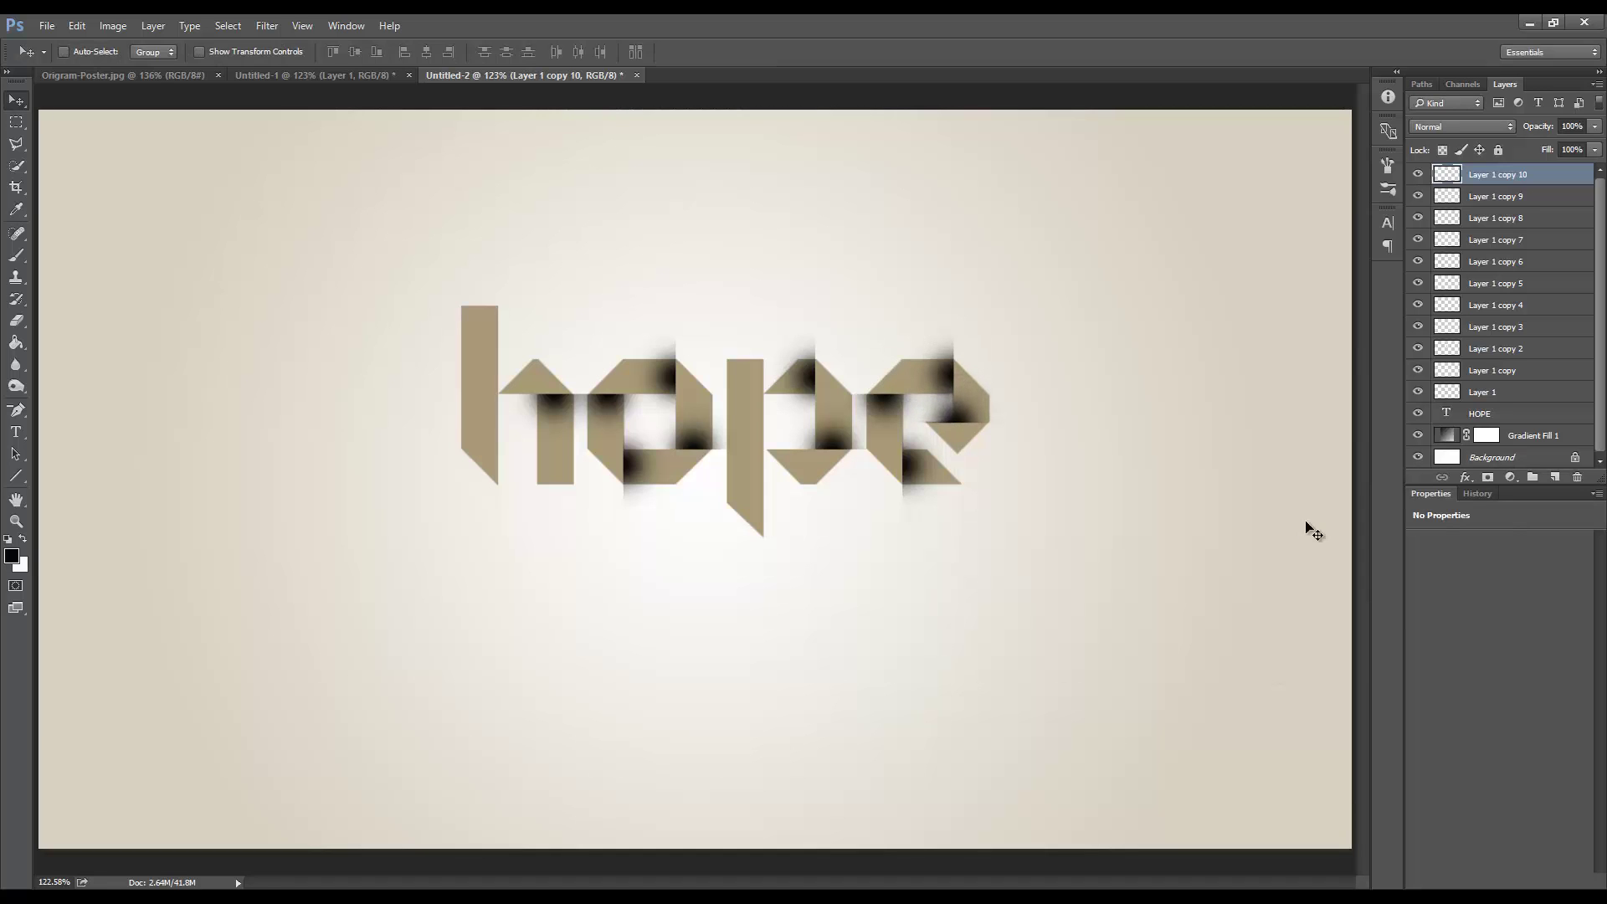
key("shift+Right")
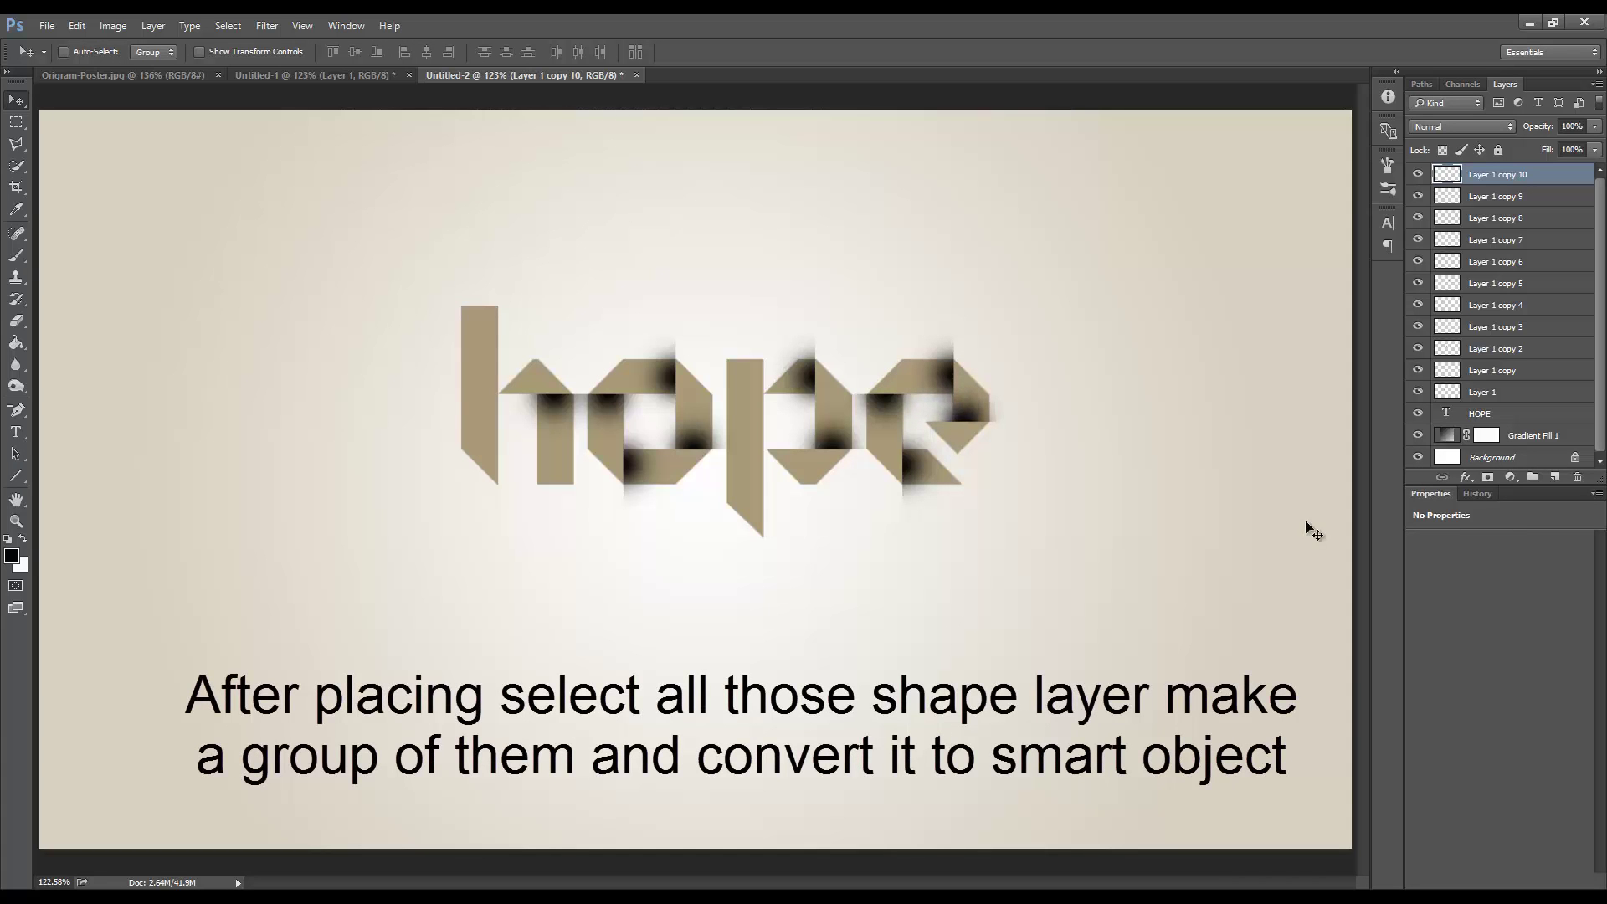
Finish nudging the e shadow, then group all shadow layers and convert the group to a smart object
key("shift+Right")
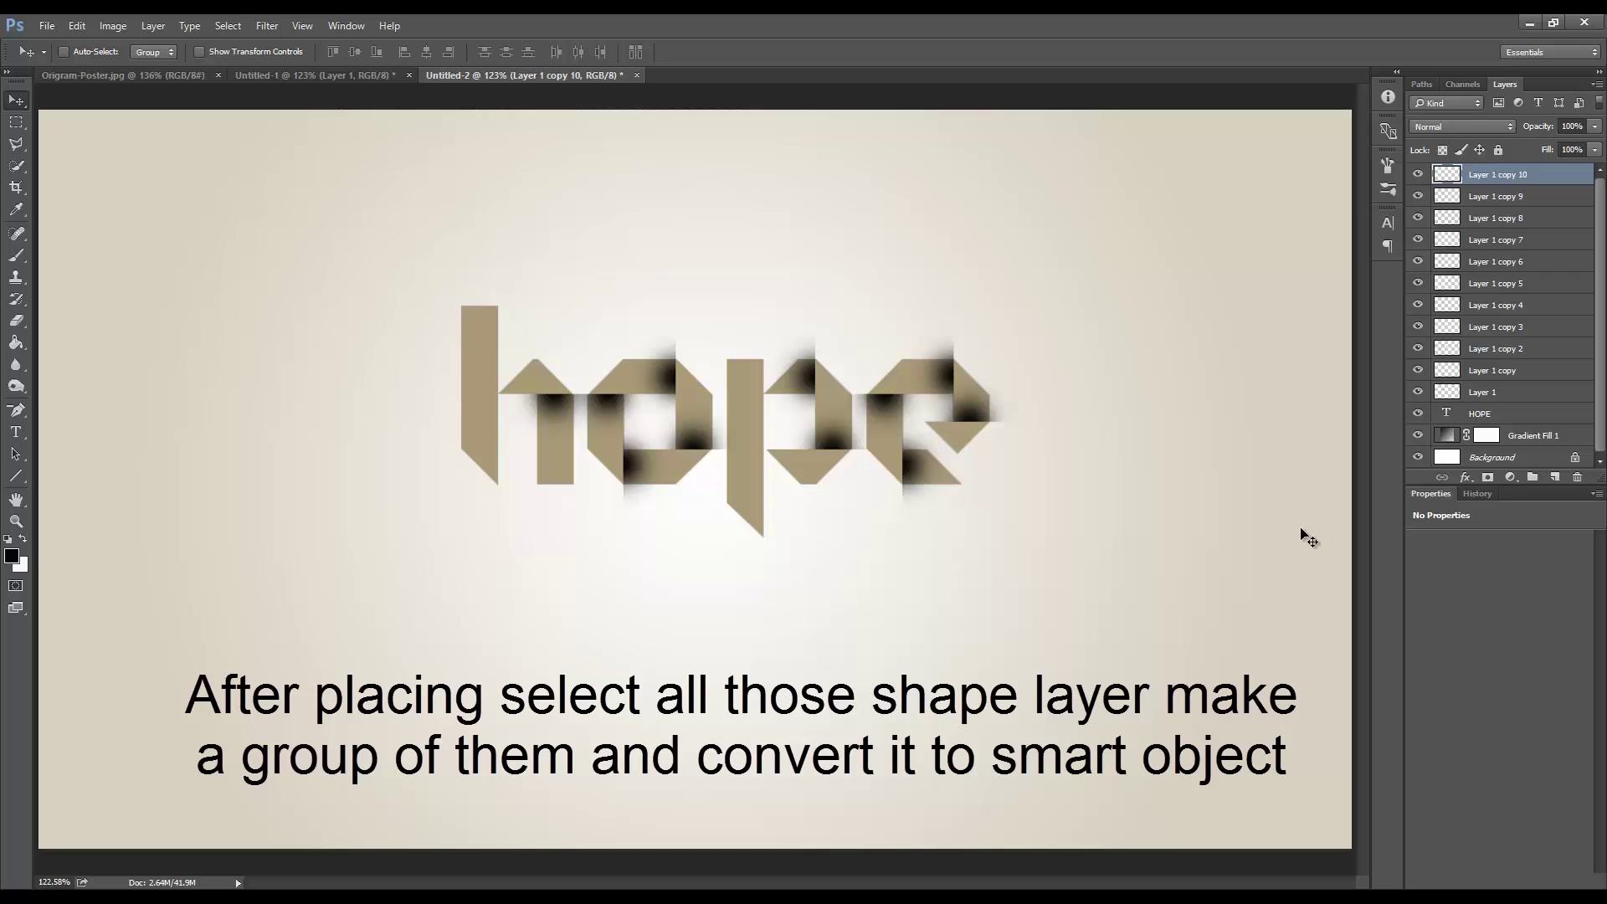
left_click(1503, 392, "shift")
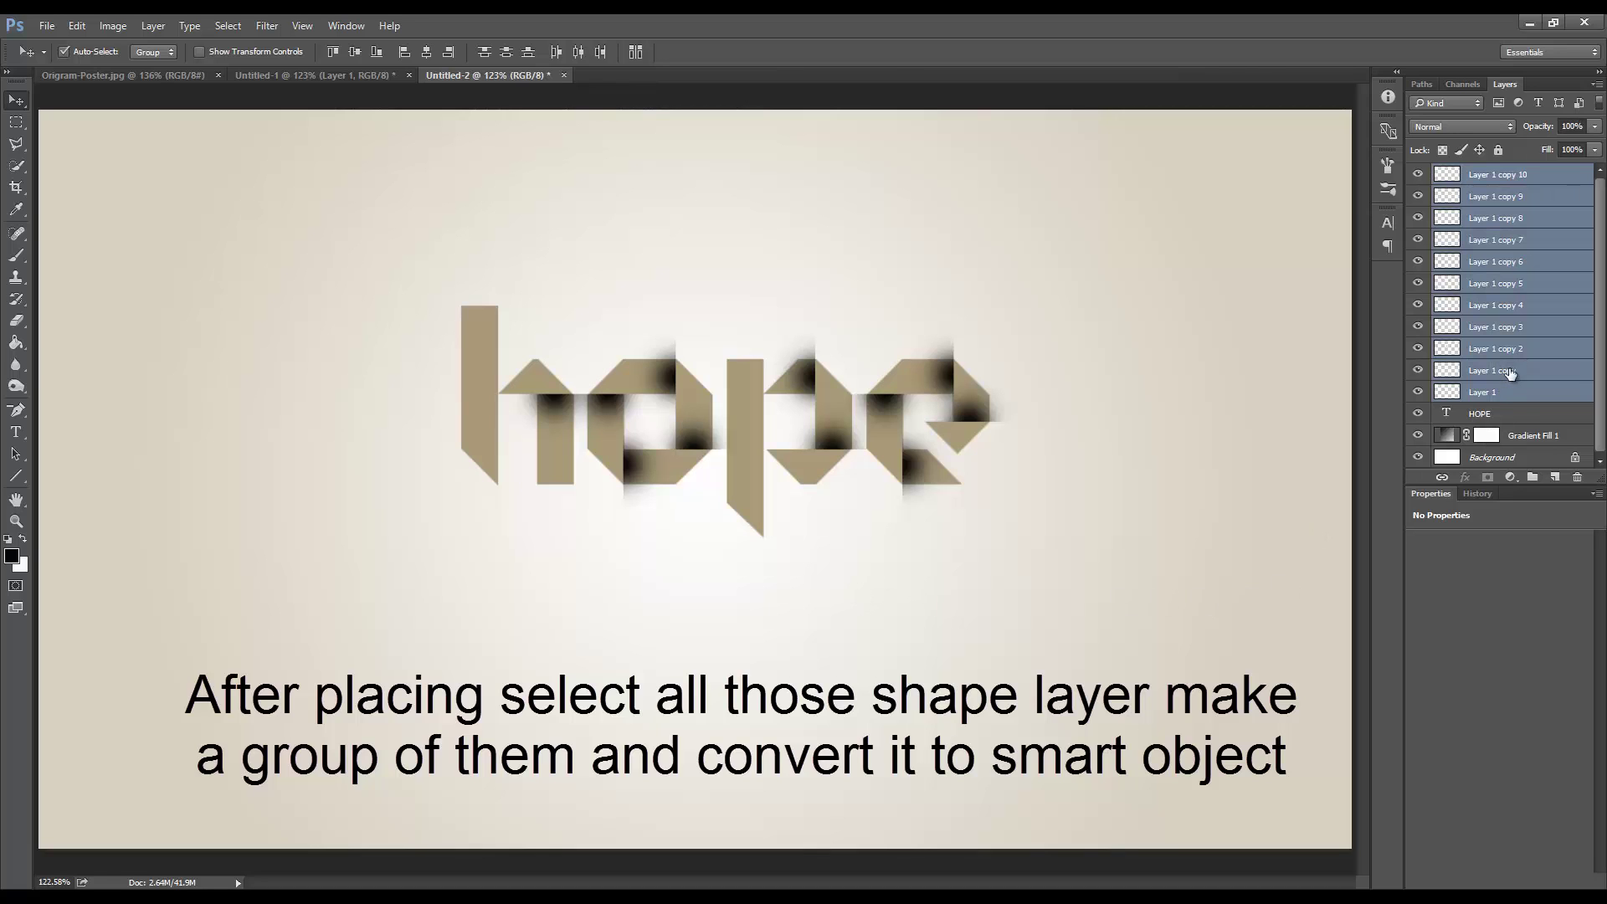
key("ctrl+g")
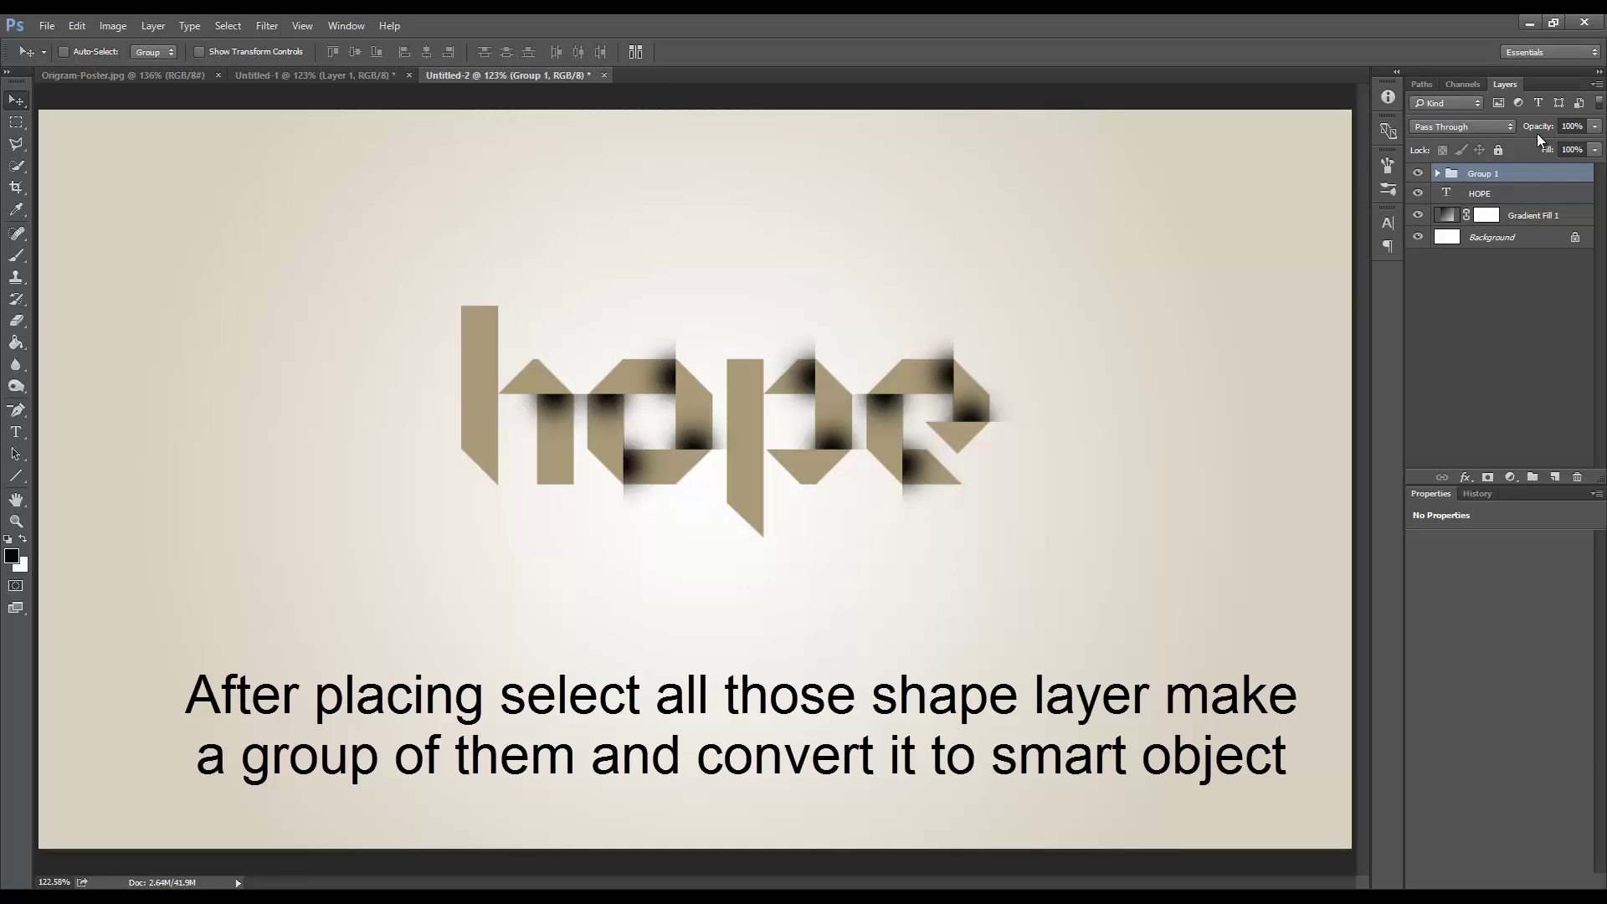
right_click(1518, 174)
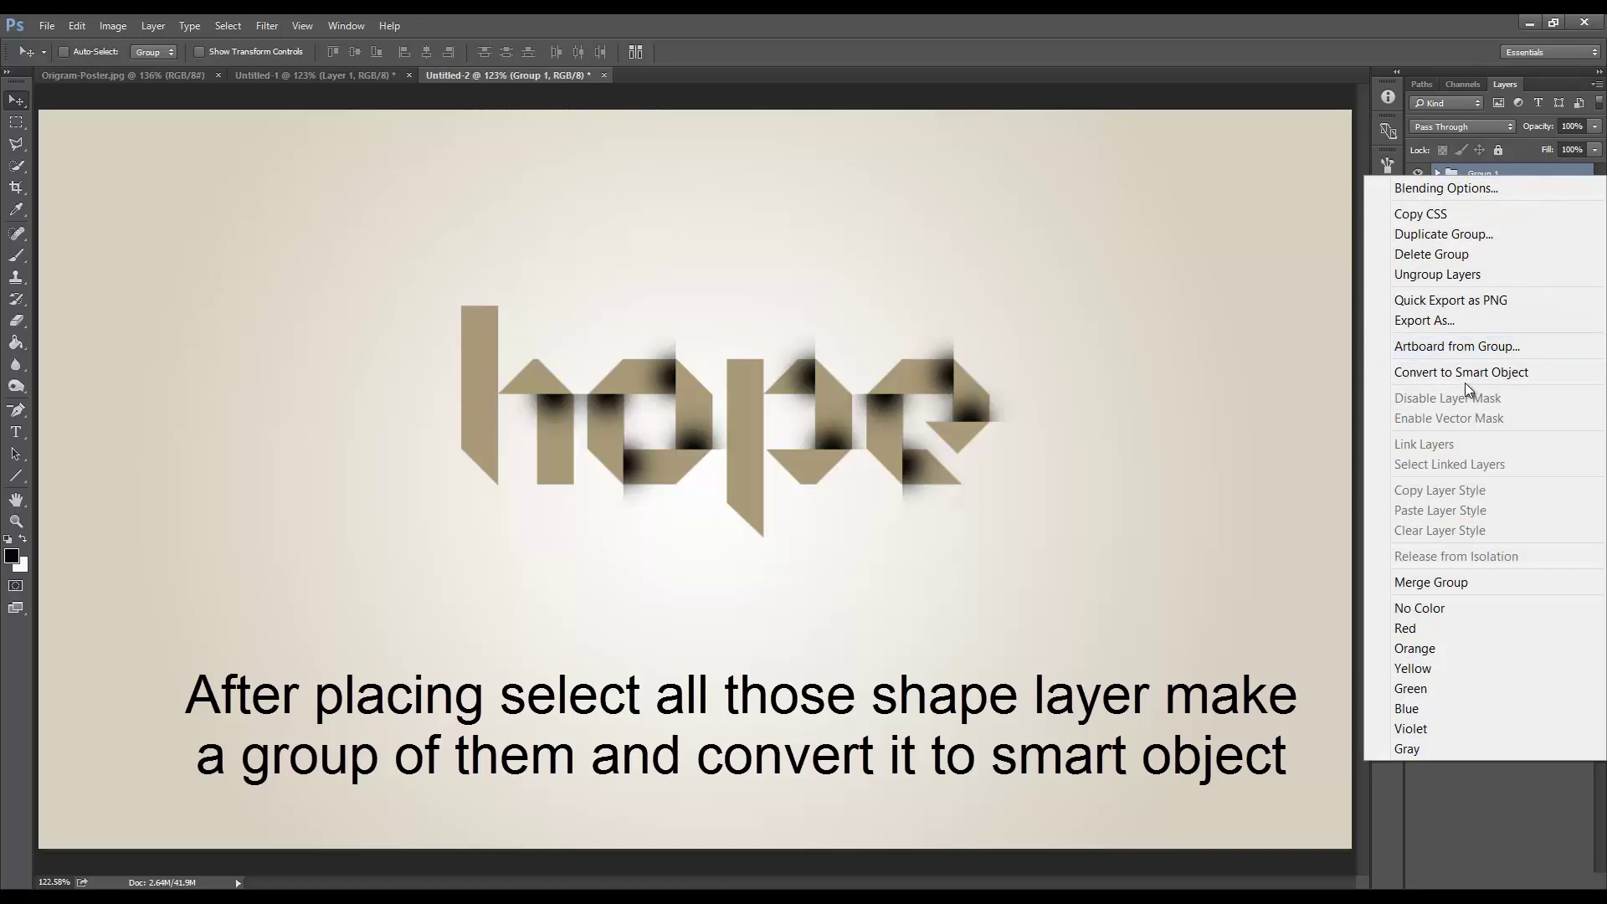
left_click(1462, 373)
Clip the shadows to the hope text at 28% opacity and add a layer above Gradient Fill 1
right_click(1524, 176)
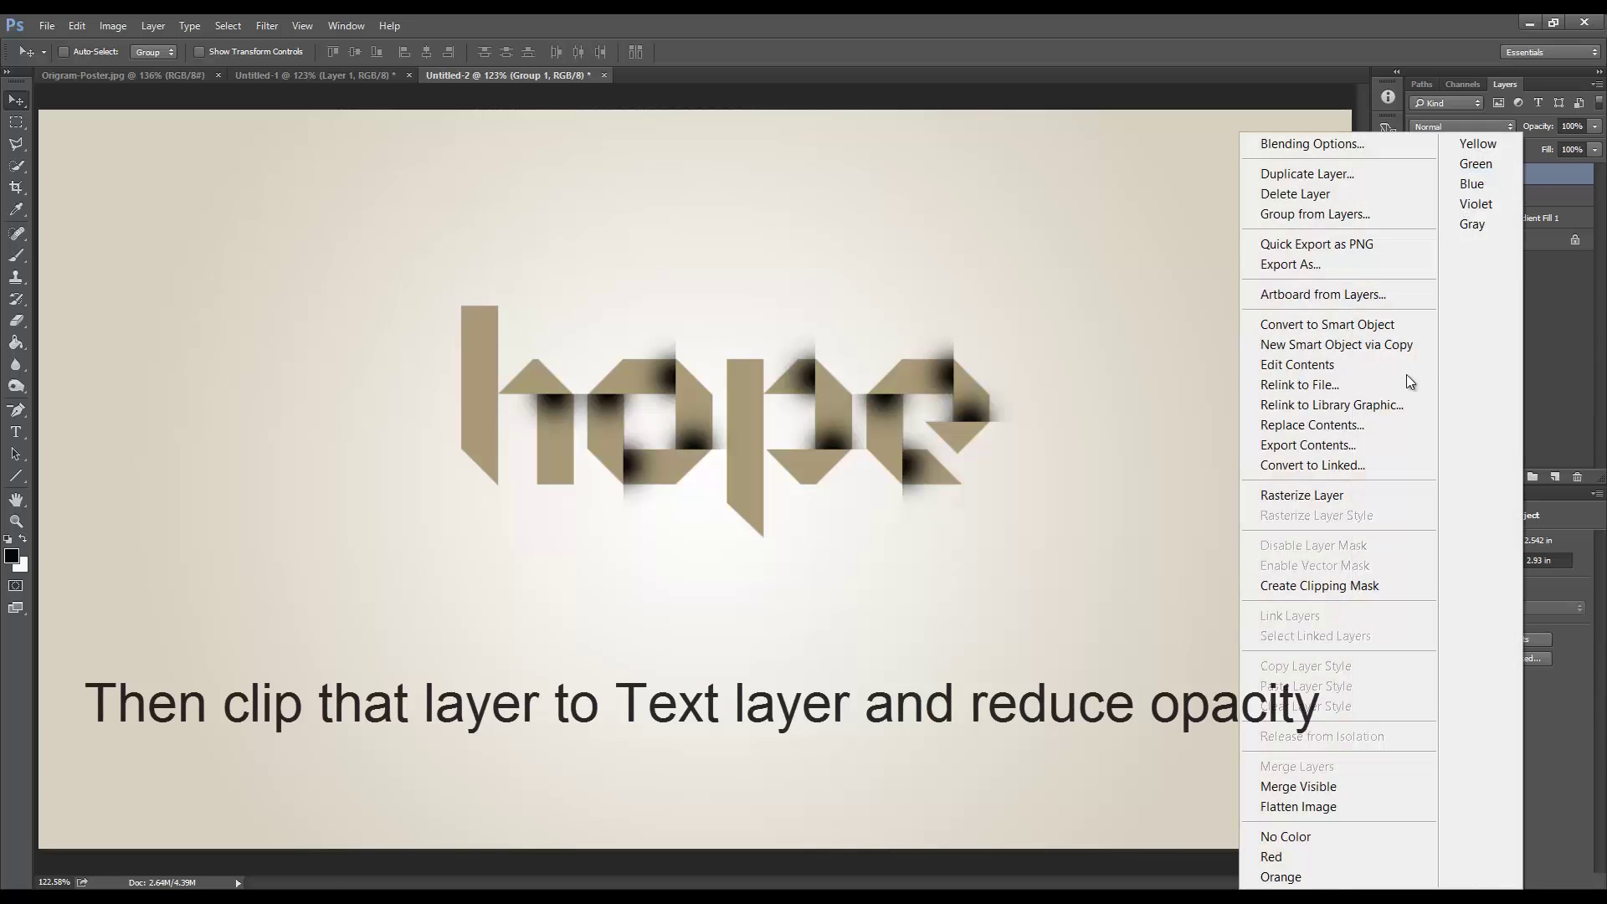
left_click(1362, 586)
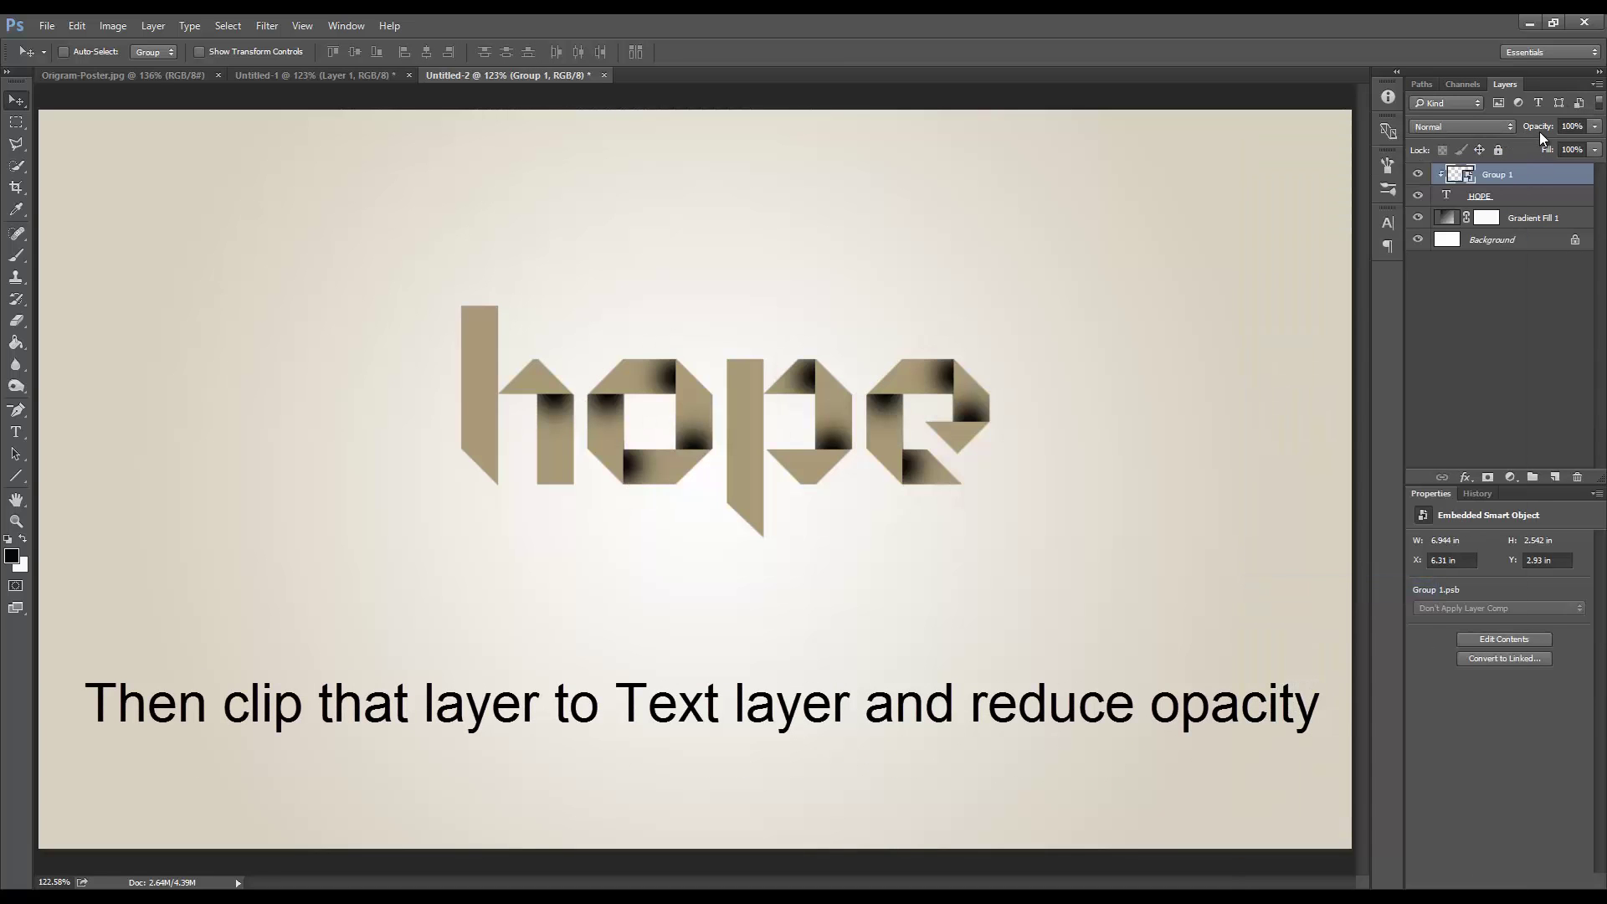
left_click_drag(1548, 132, 1489, 134)
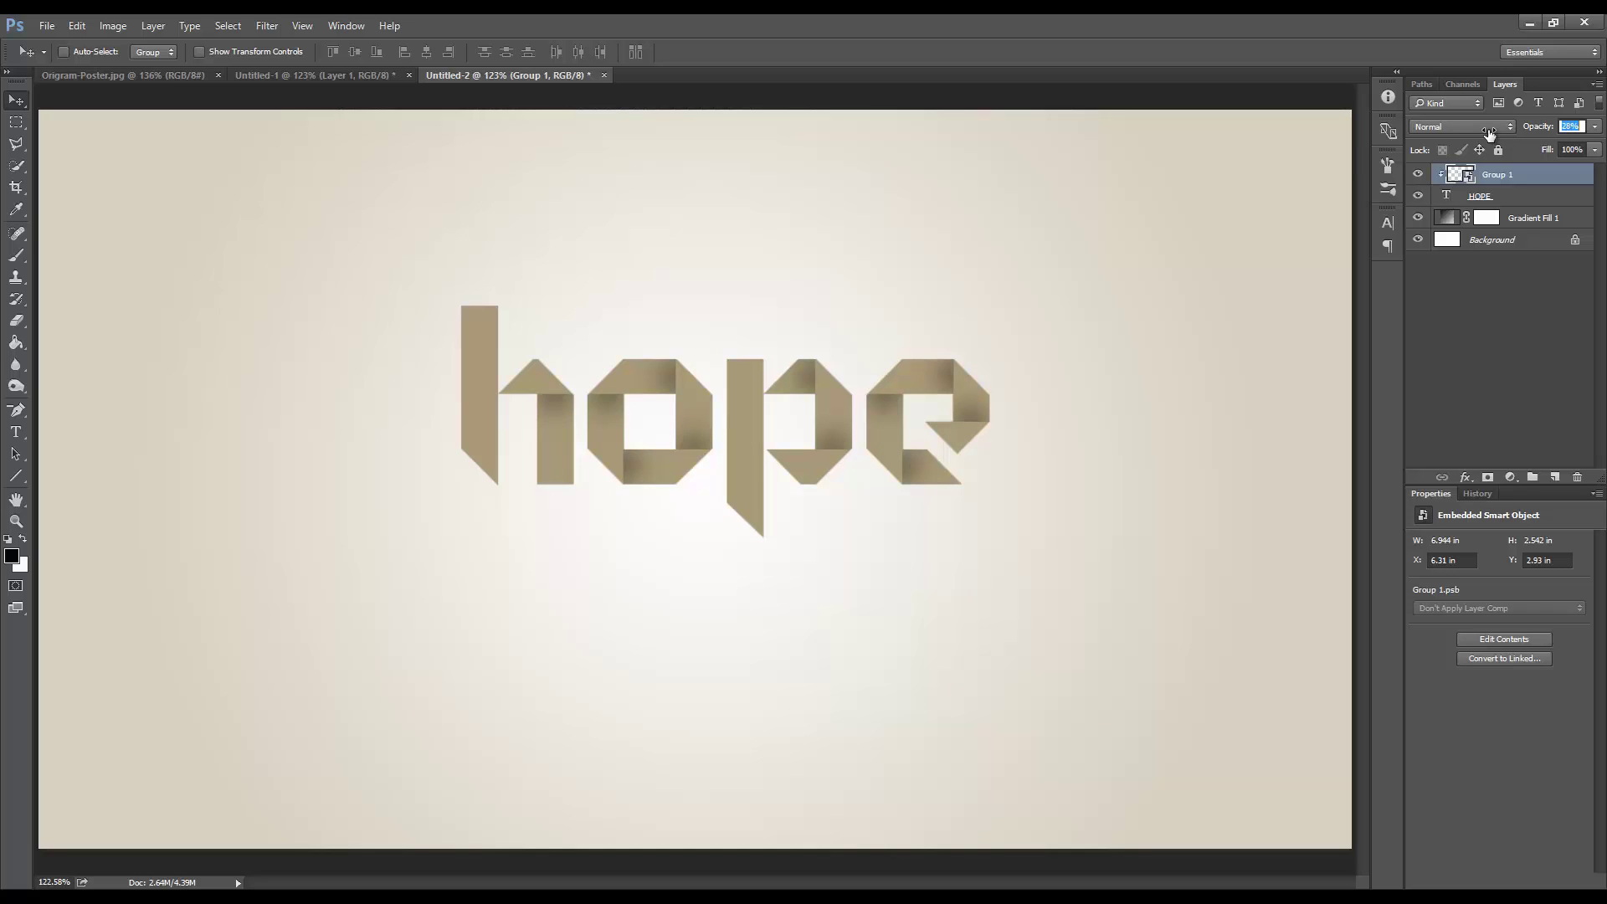
key("Return")
left_click(1419, 178)
left_click(1419, 178)
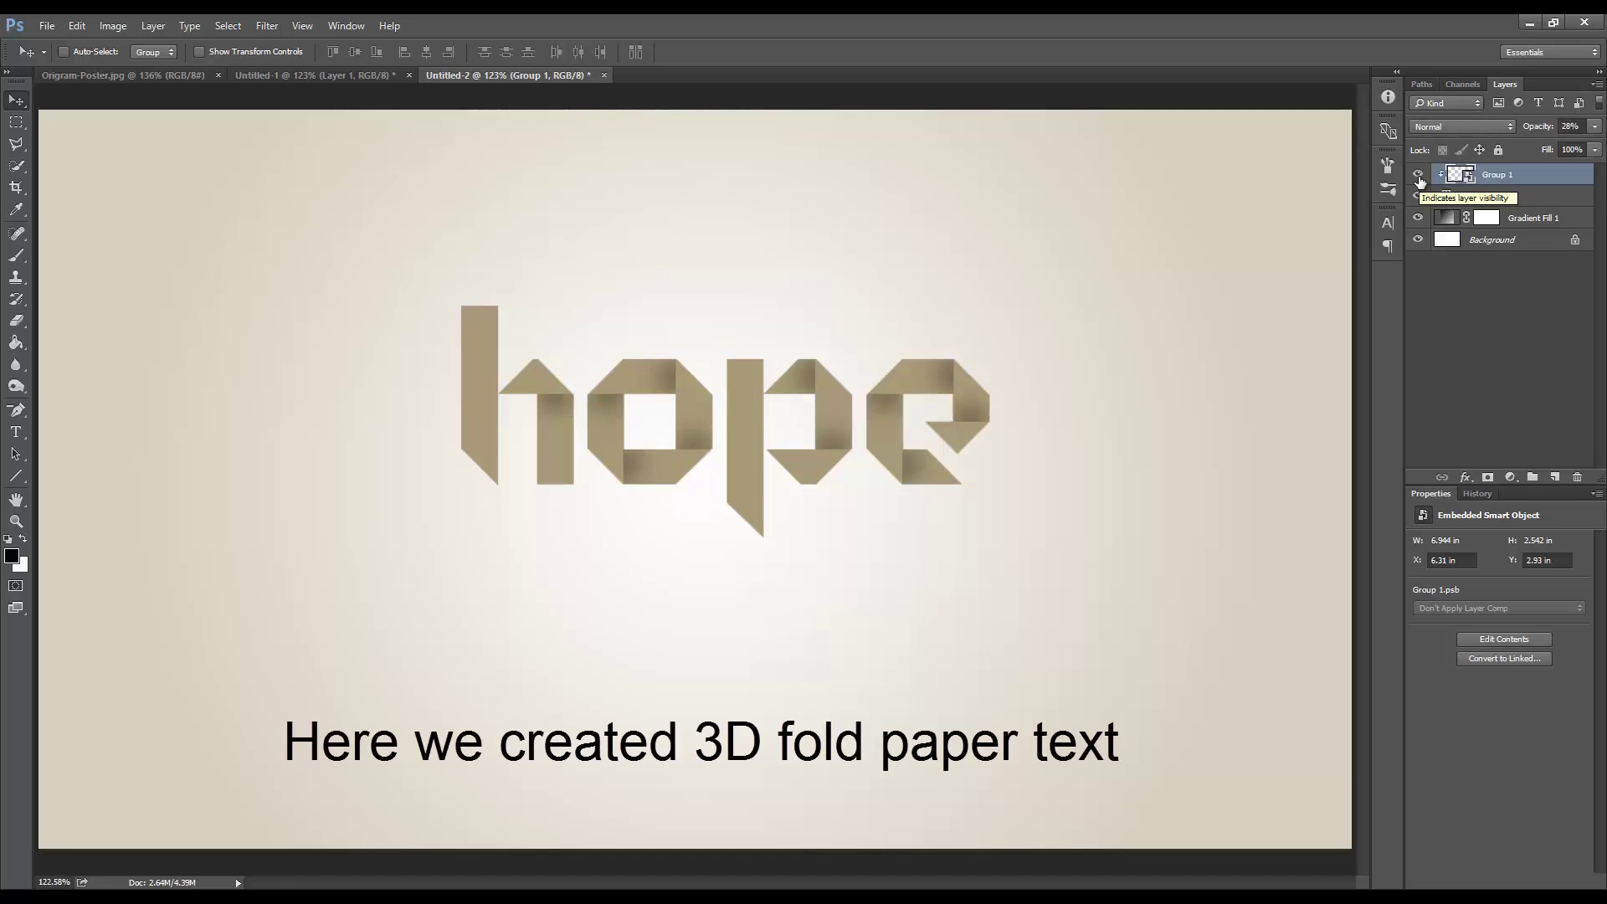
left_click(1537, 222)
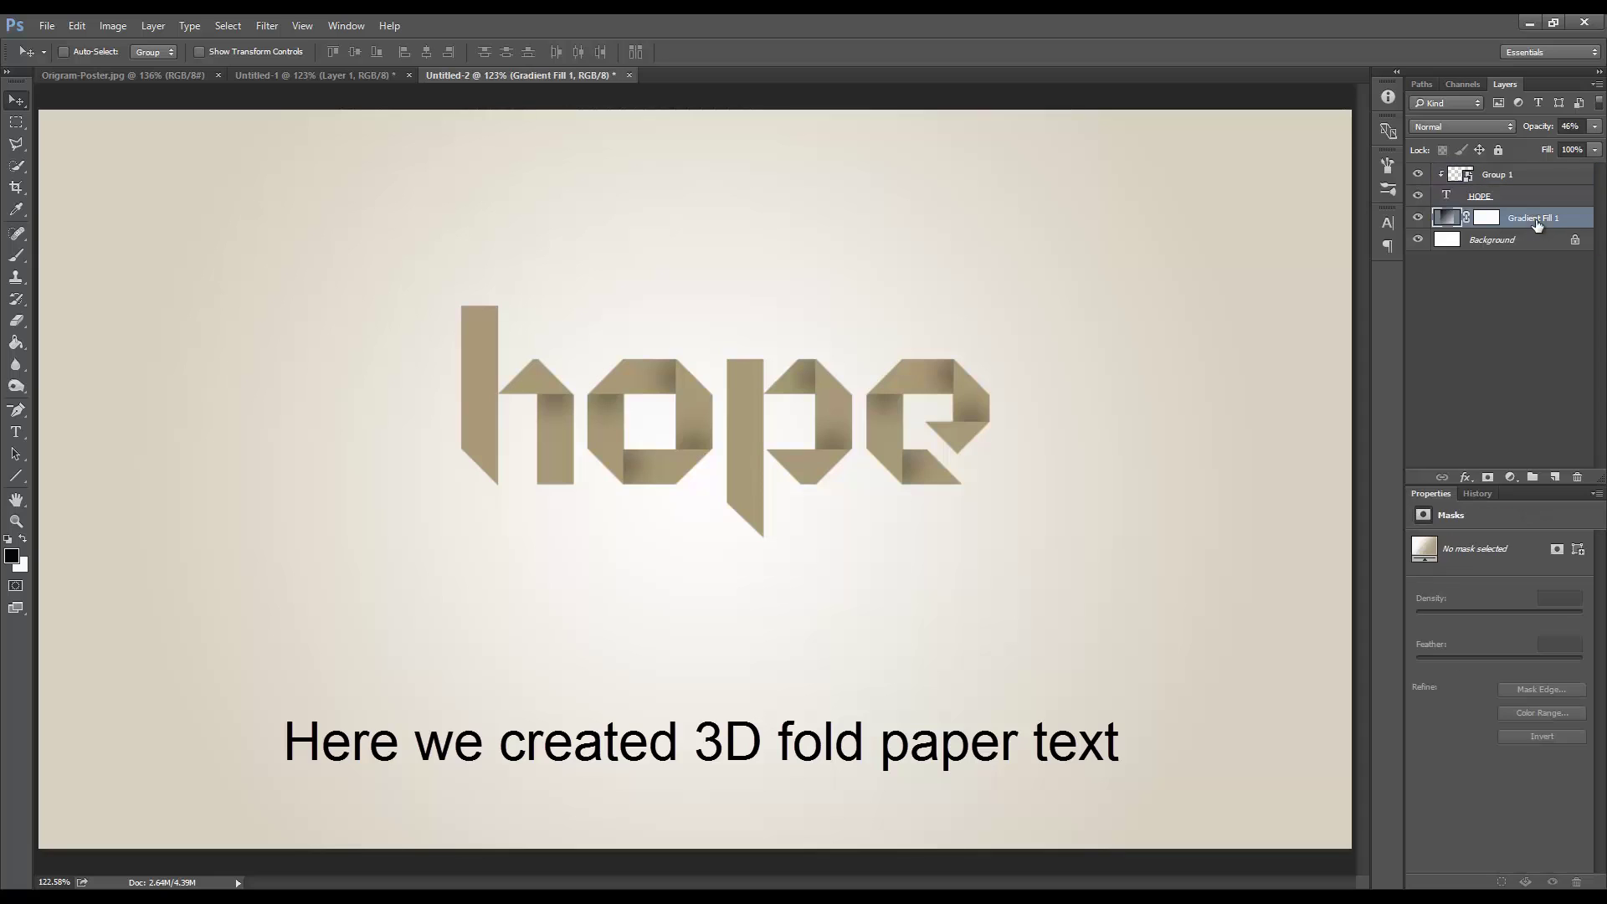
left_click(1554, 477)
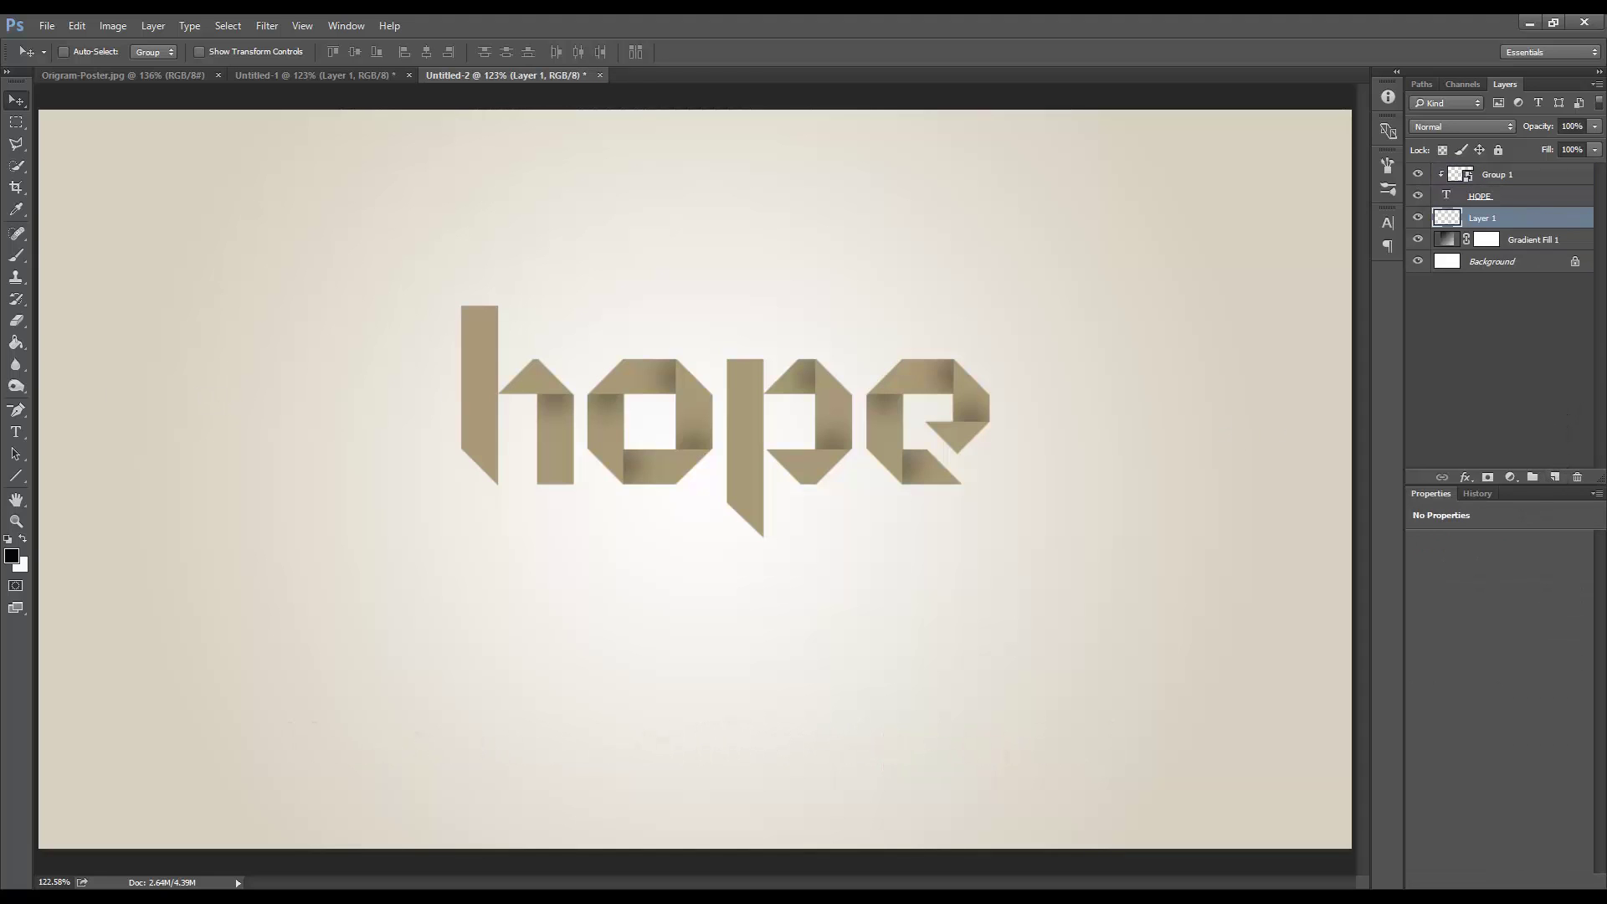
Paint a soft black dab on Layer 1 and squash it into a wide, flat shadow centered under 'hope'
left_click(17, 257)
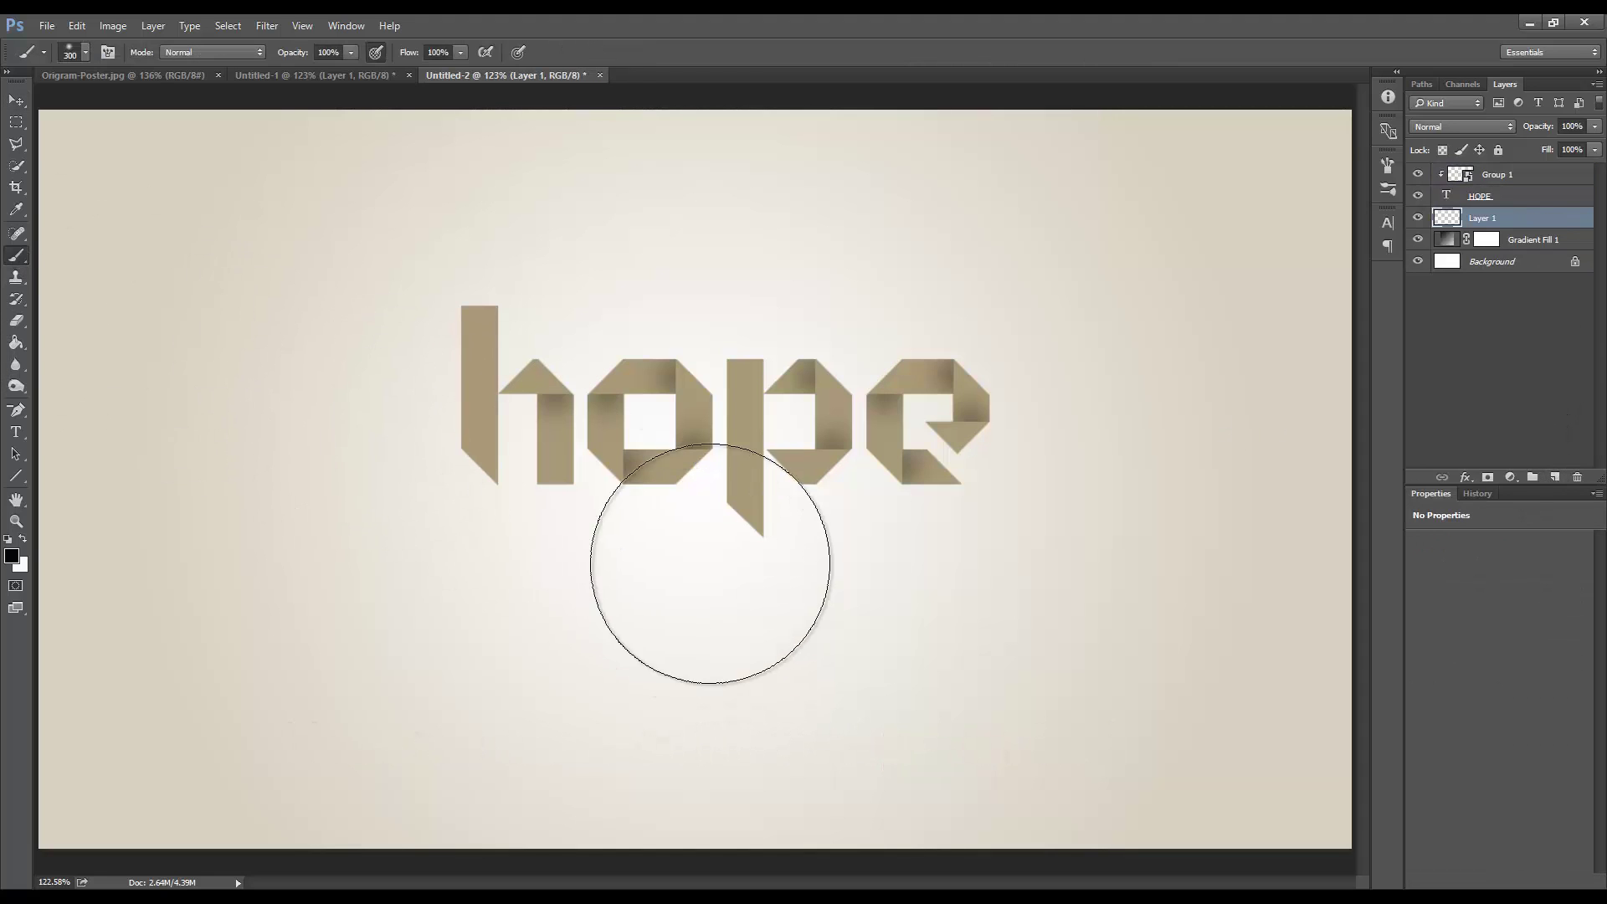
left_click(668, 462)
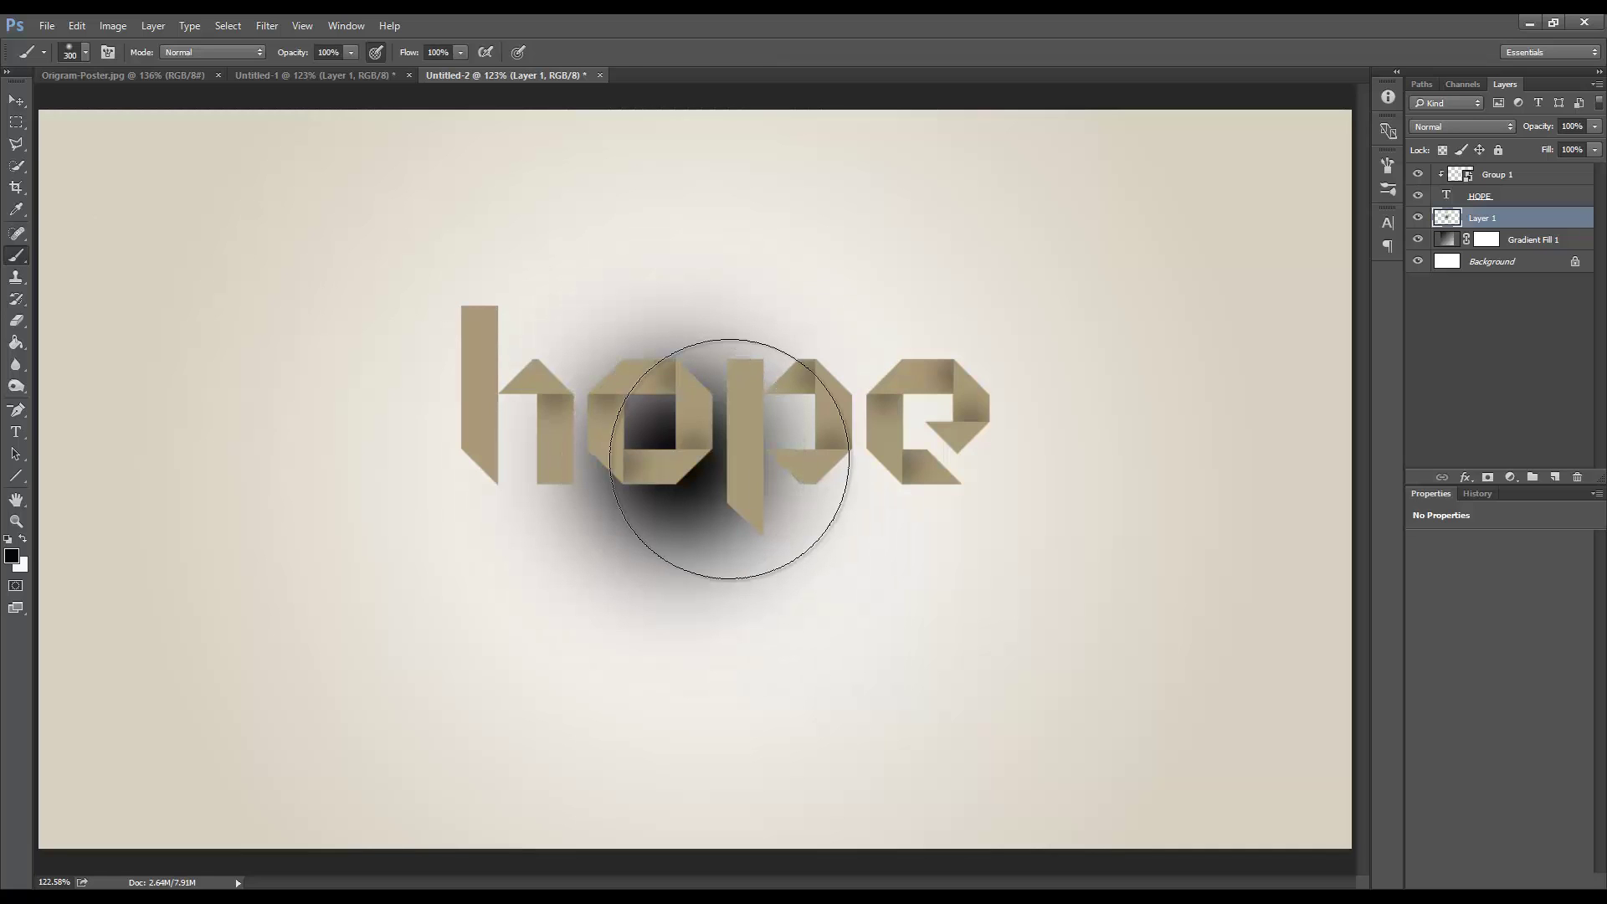
key("ctrl+t")
mouse_move(688, 215)
left_mouse_down()
mouse_move(688, 645)
mouse_move(733, 597)
left_mouse_up()
left_click_drag(938, 597, 1379, 597)
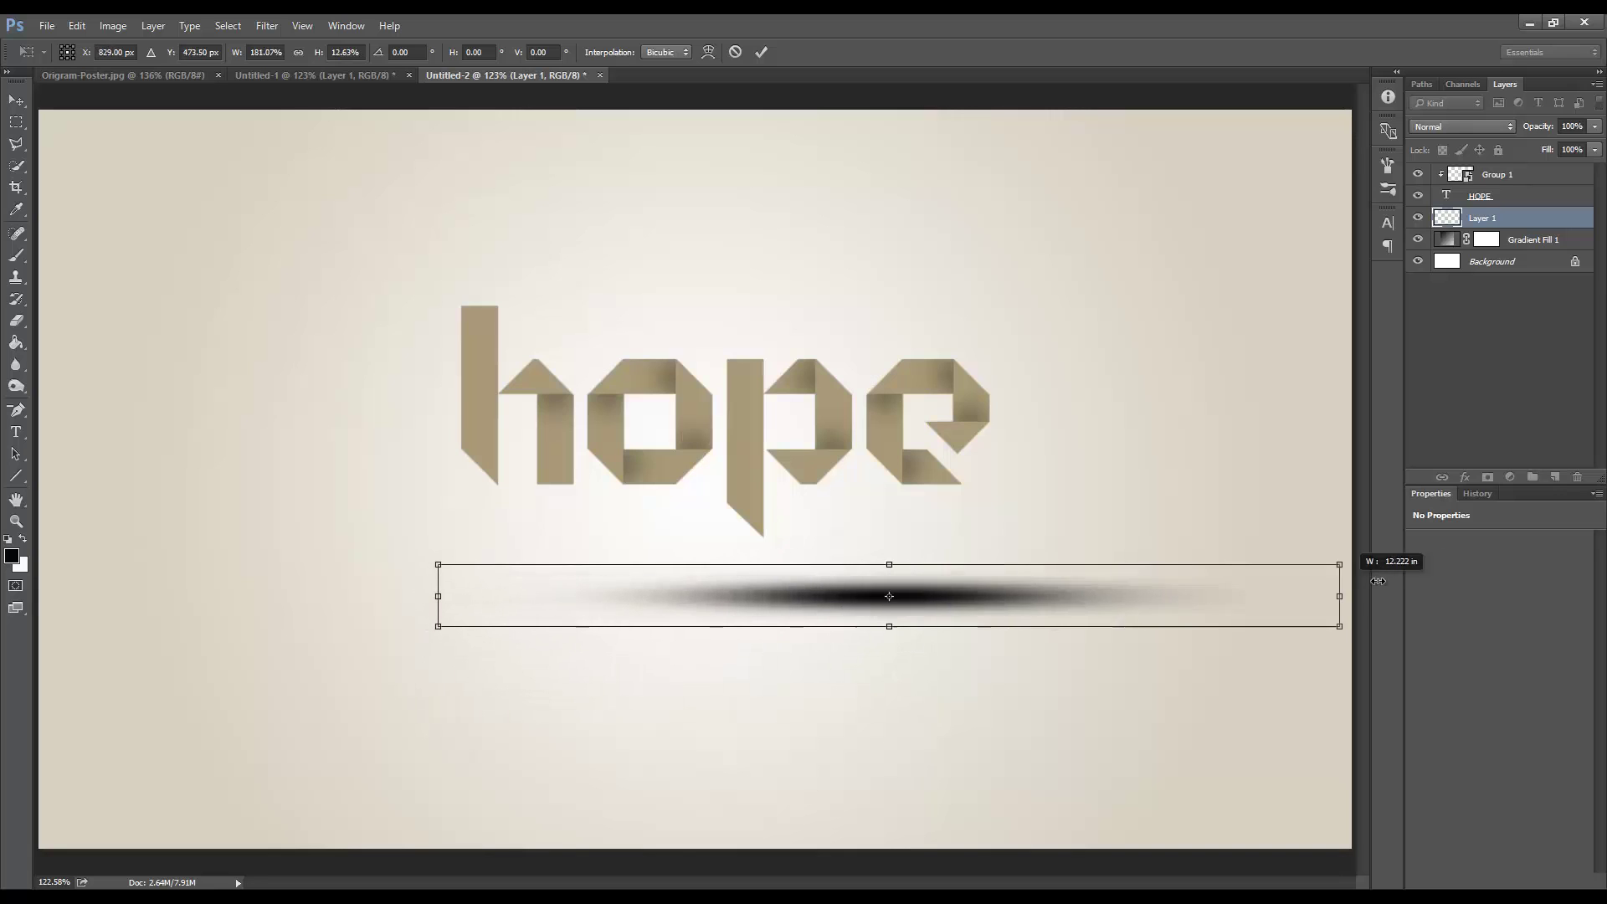
left_click_drag(437, 598, 237, 598)
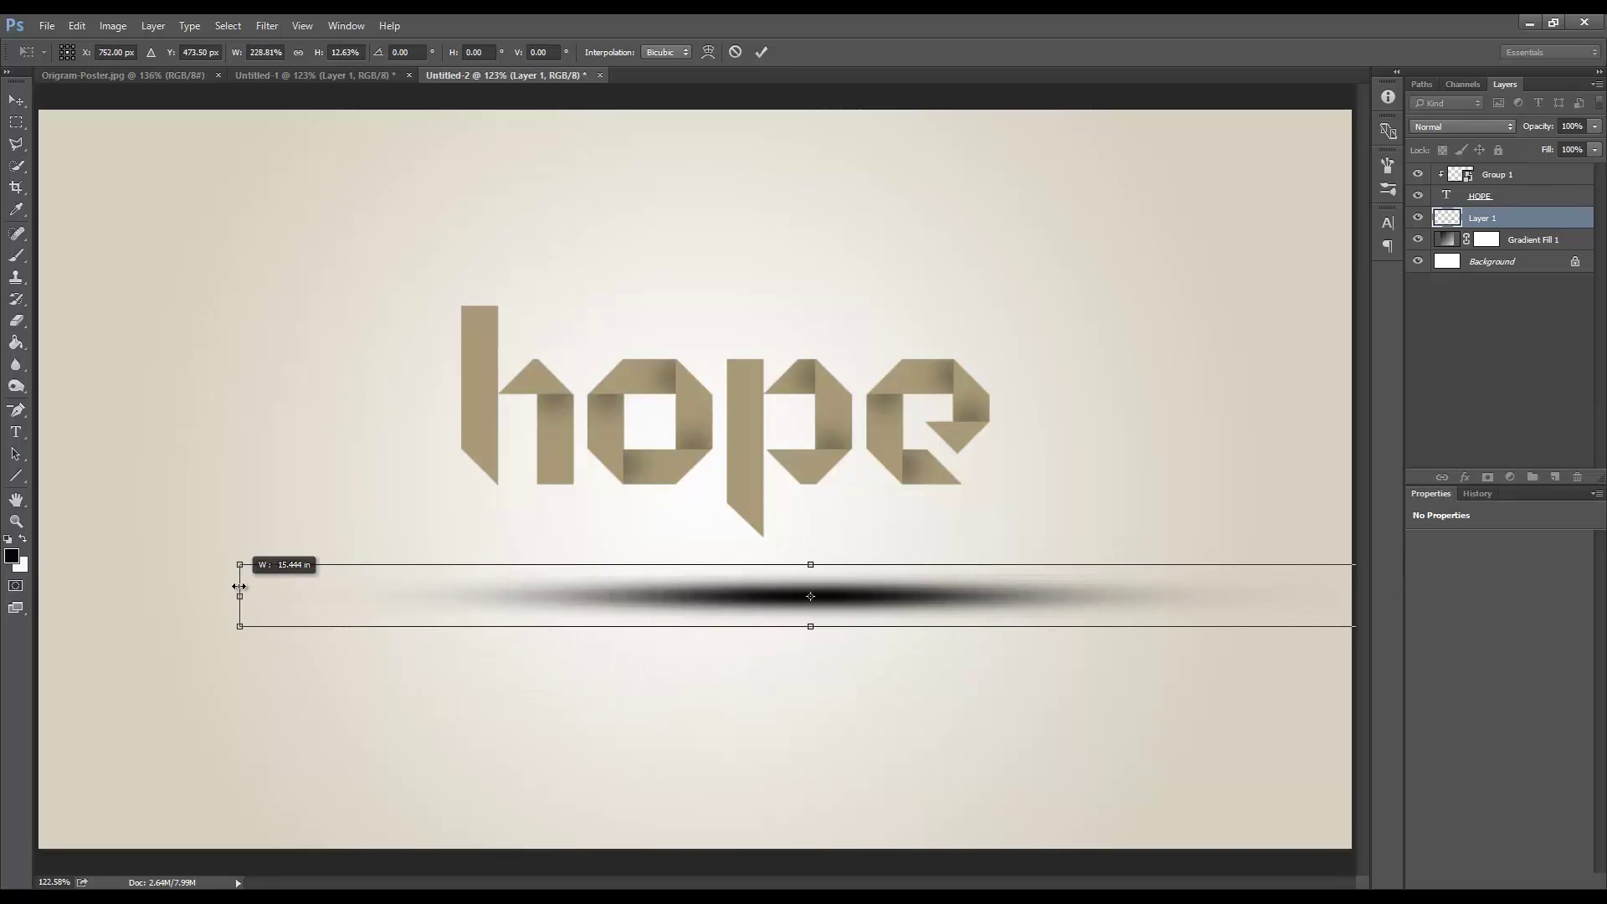
left_click_drag(619, 594, 492, 586)
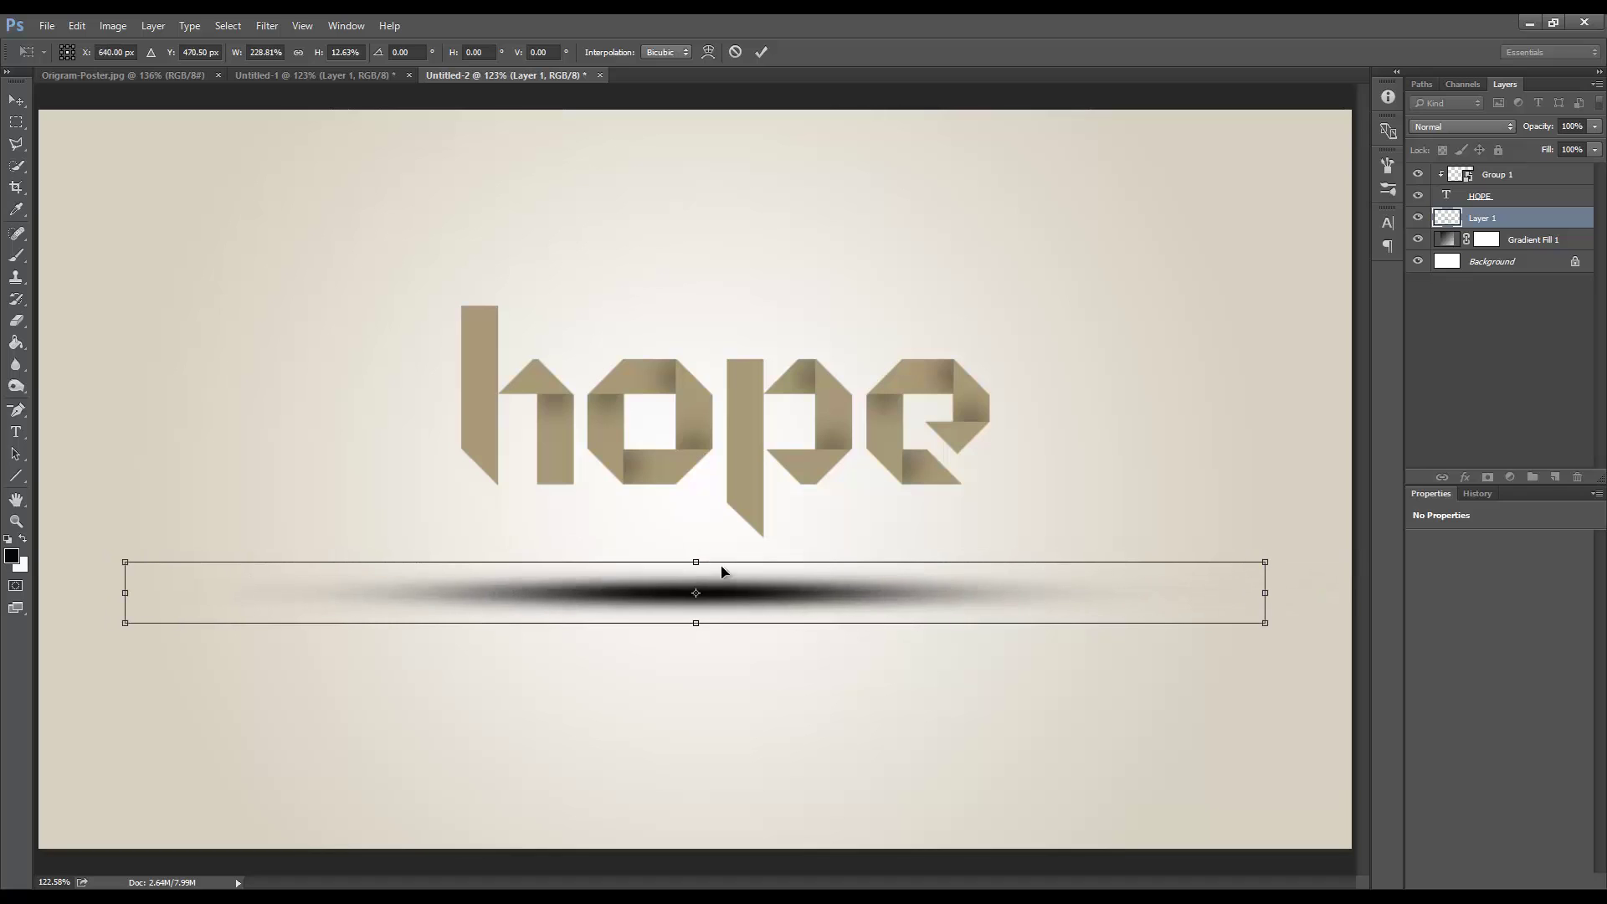
left_click_drag(753, 587, 758, 586)
key("Return")
key("b")
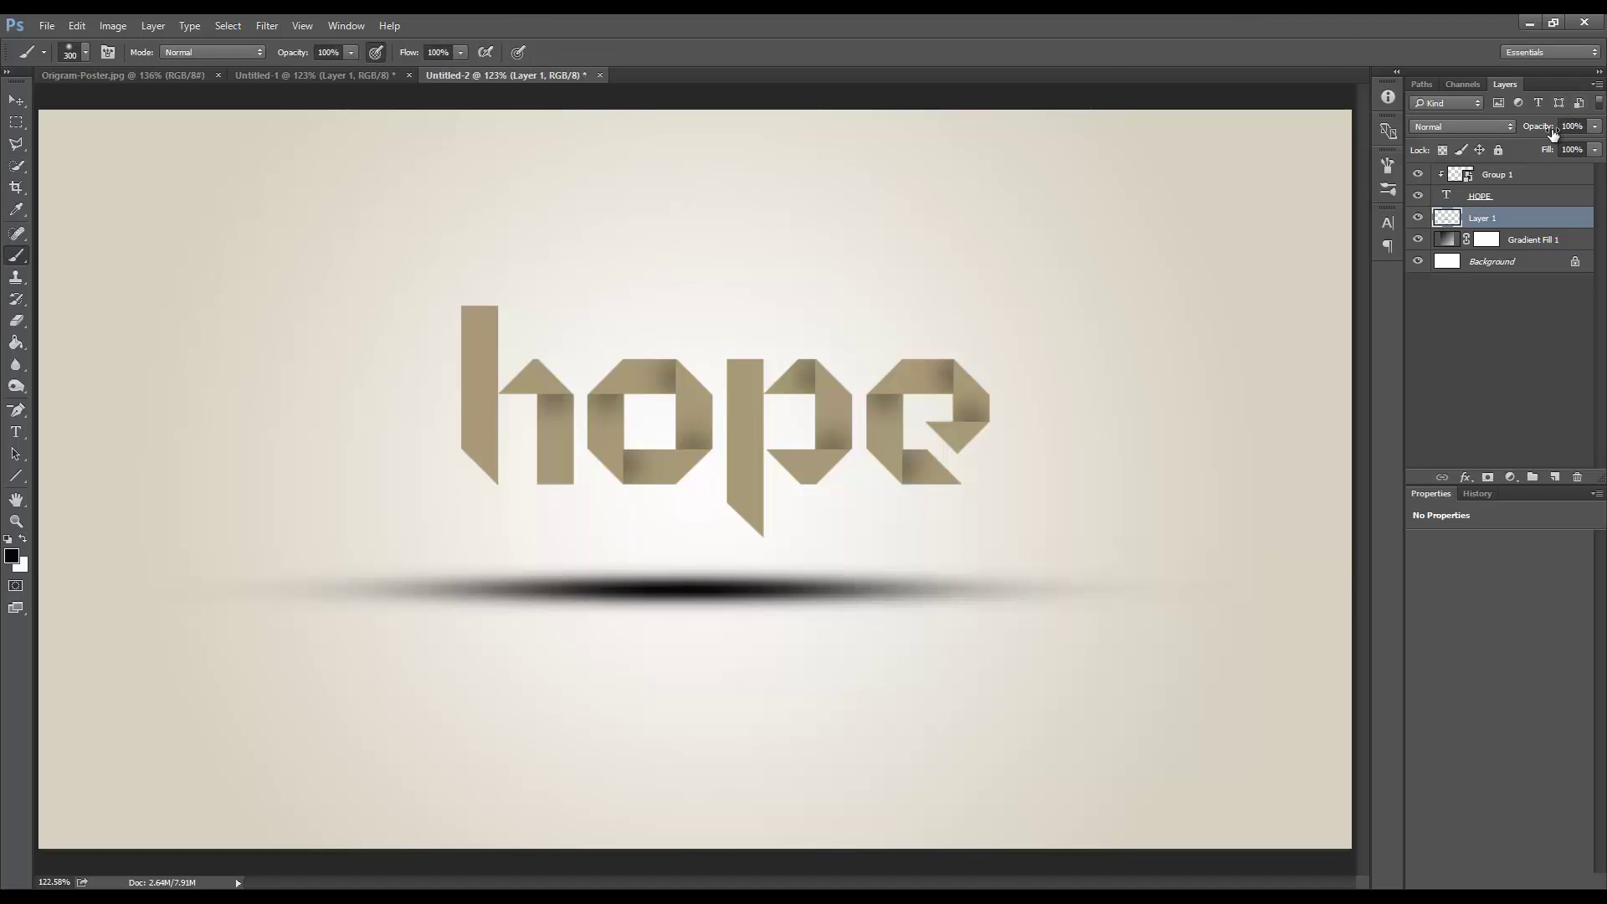
Set Layer 1 to 25% opacity and raise the ground shadow slightly toward the letters
left_click_drag(1538, 127, 1472, 136)
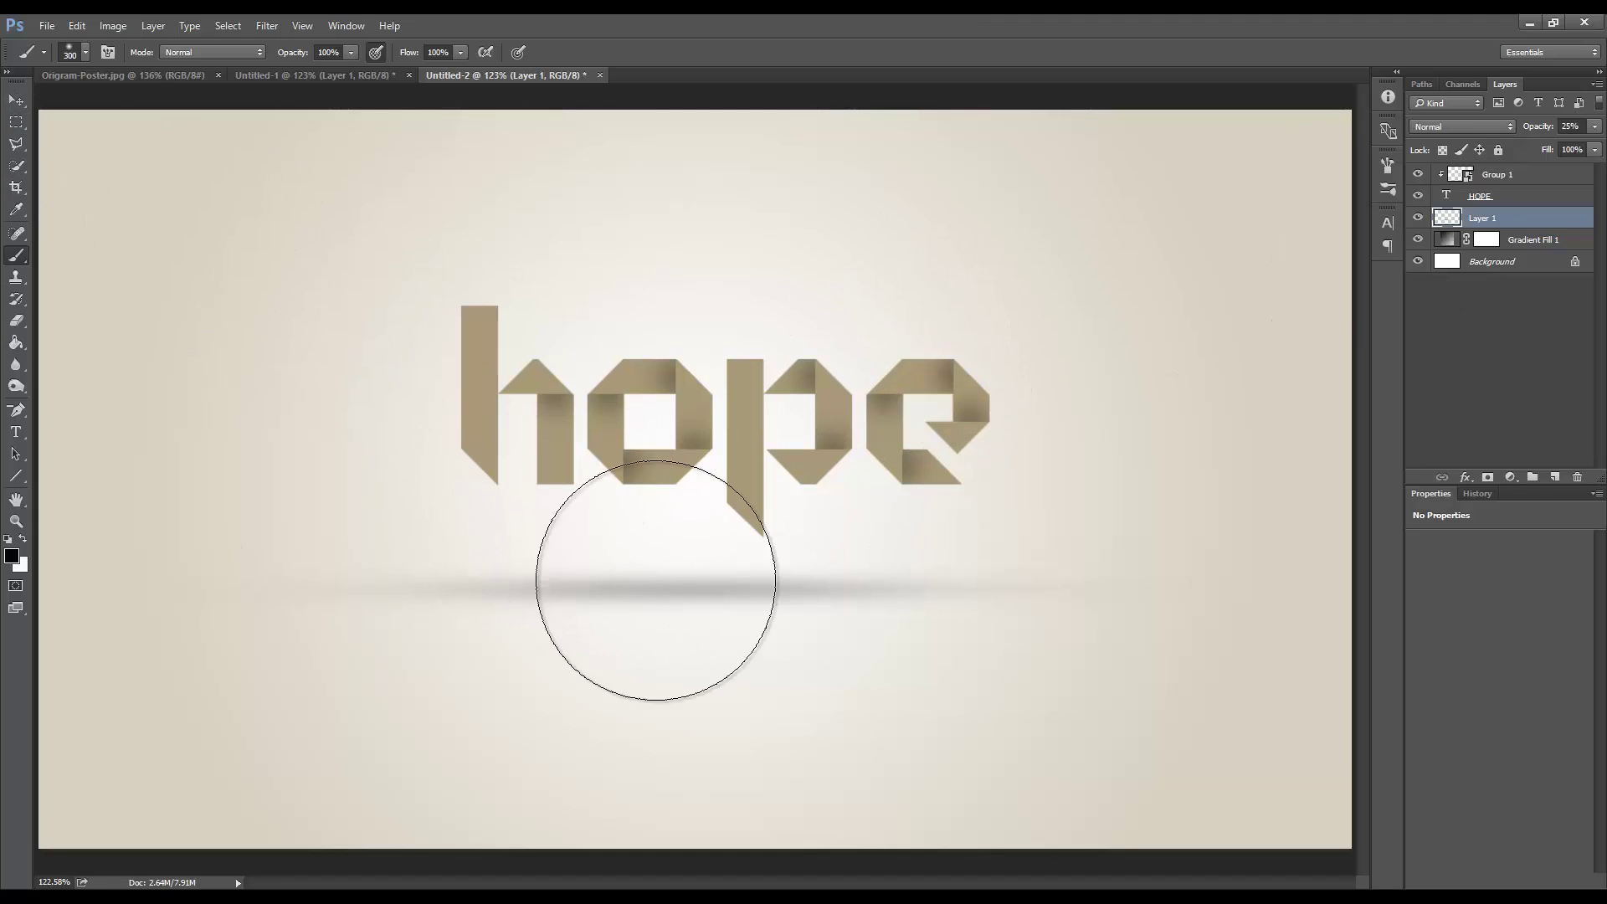
left_click(16, 101)
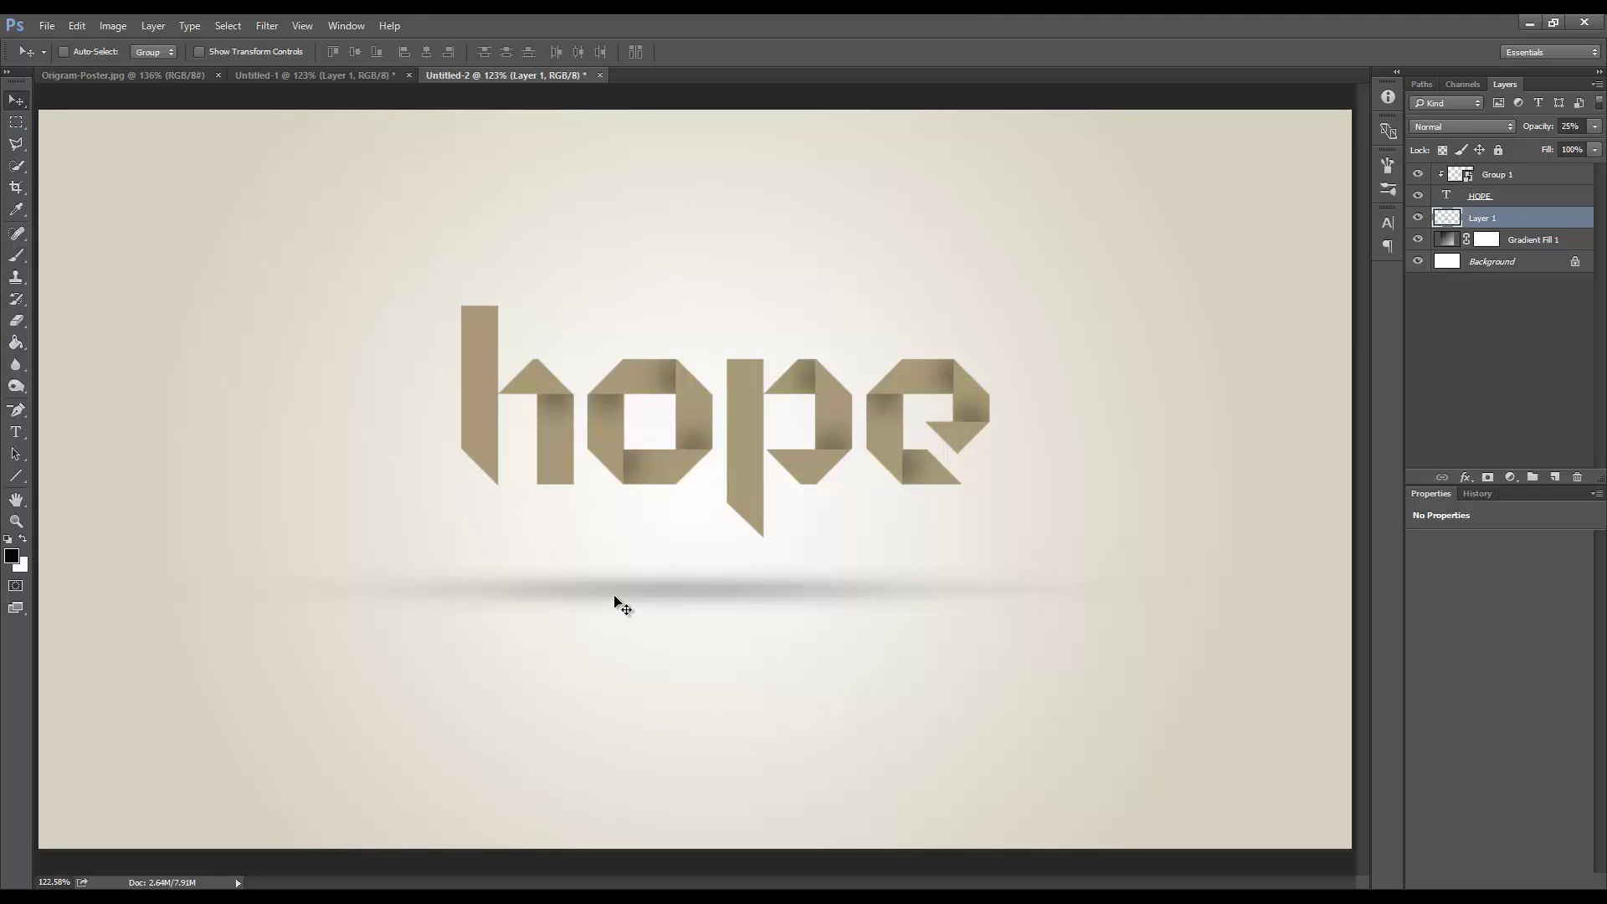
left_click_drag(612, 592, 610, 585)
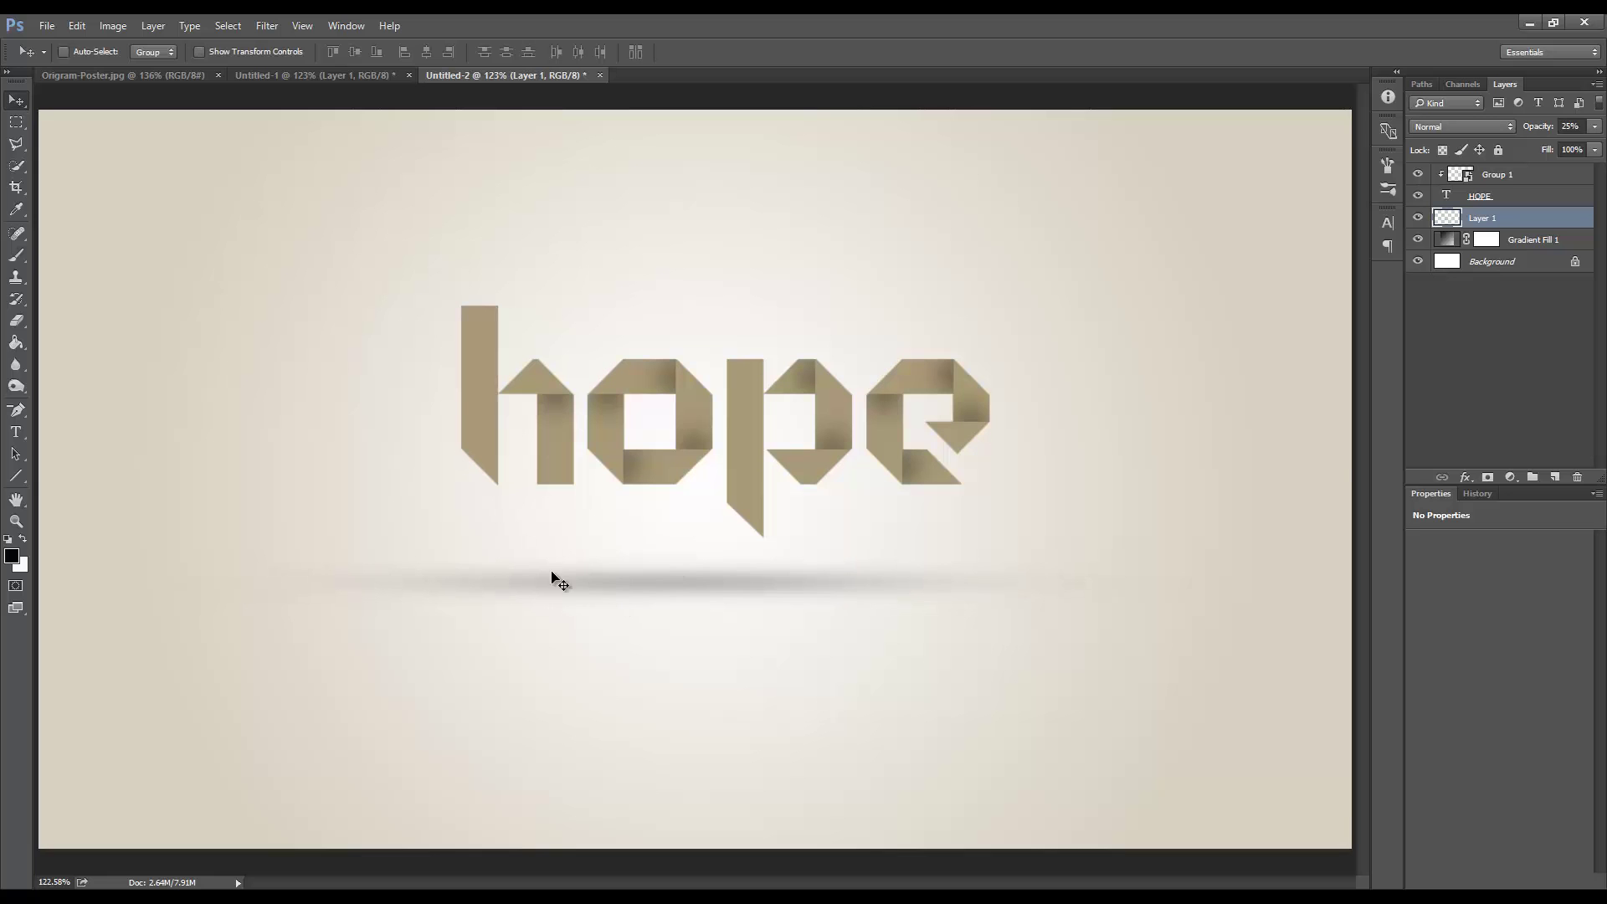